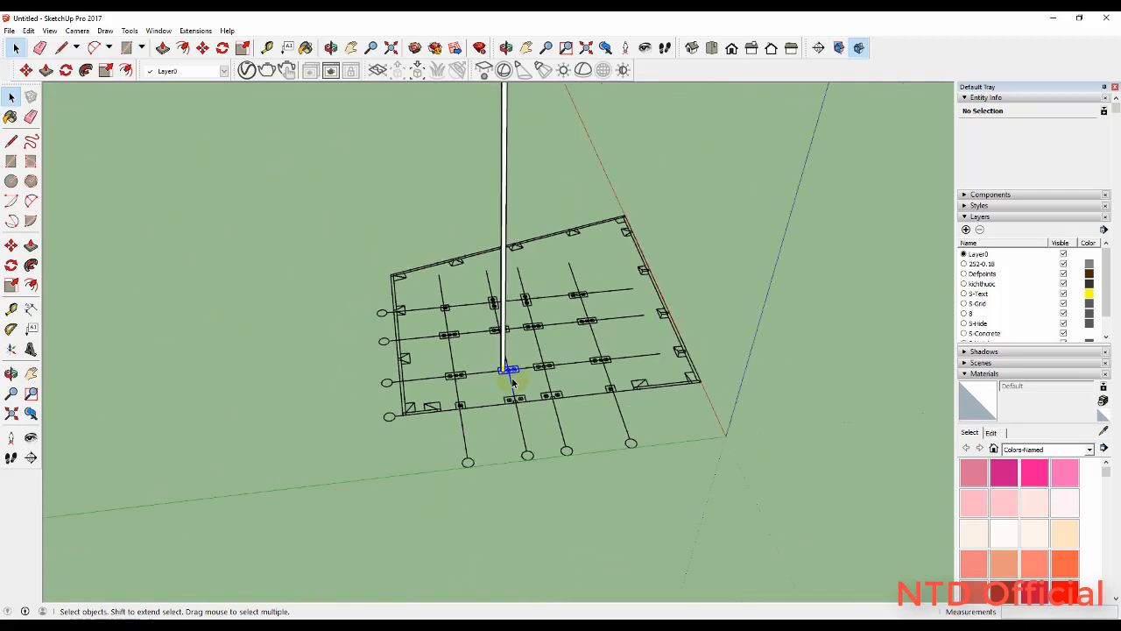
Measure the full length of the standing pile from its top corner to its base
middle_drag(523, 375, 586, 123)
middle_drag(593, 342, 338, 388)
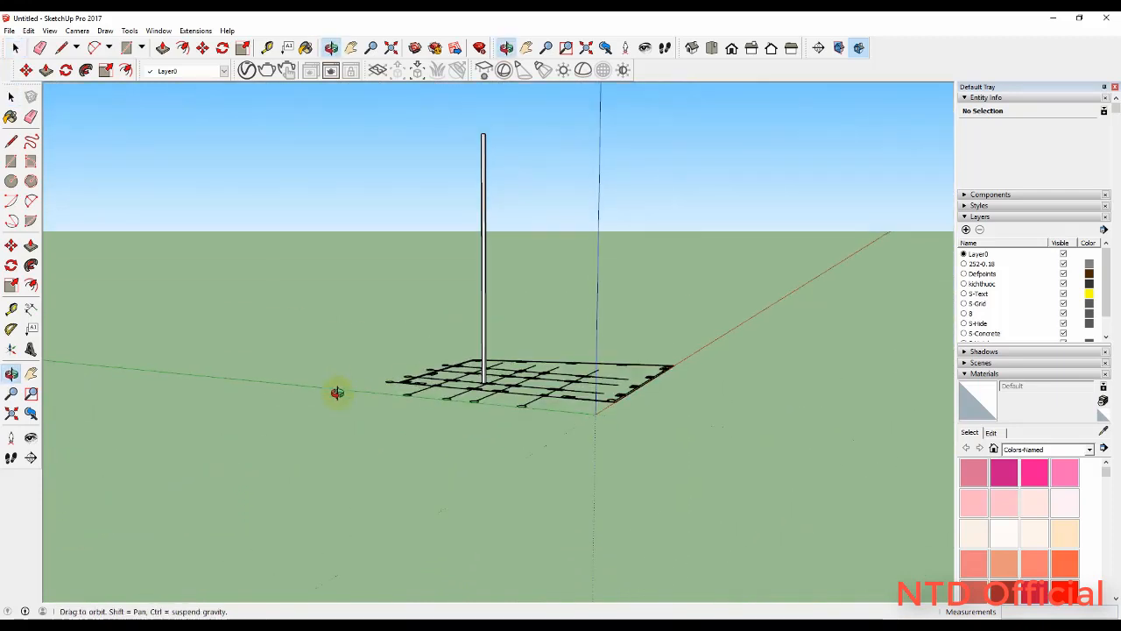
scroll(470, 355, up, 2)
middle_drag(470, 355, 644, 426)
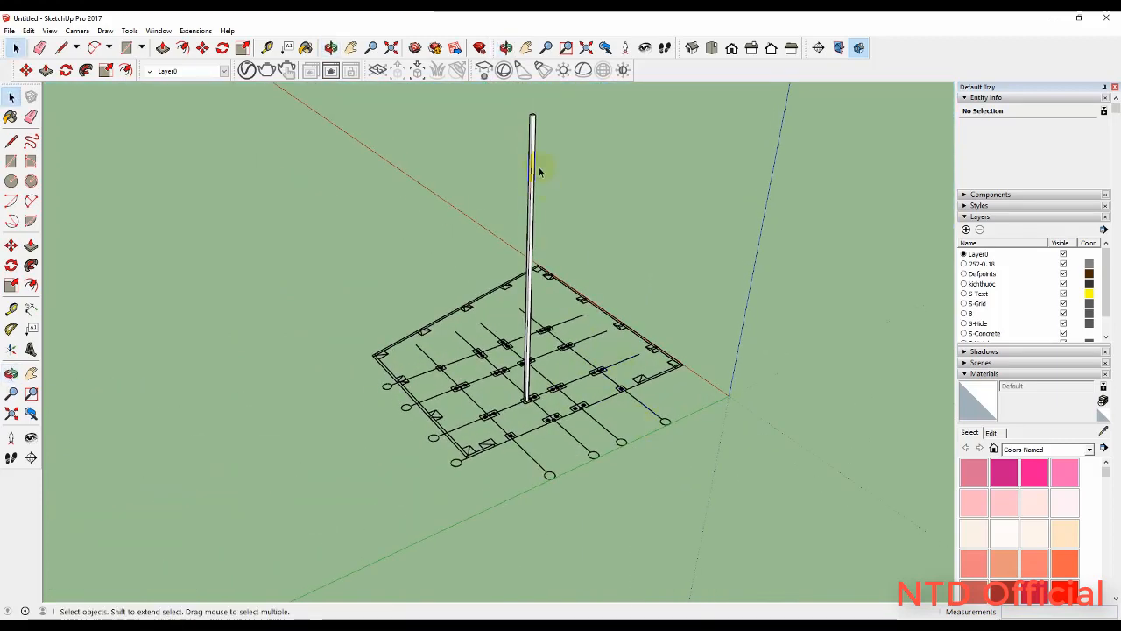
key(t)
click(536, 111)
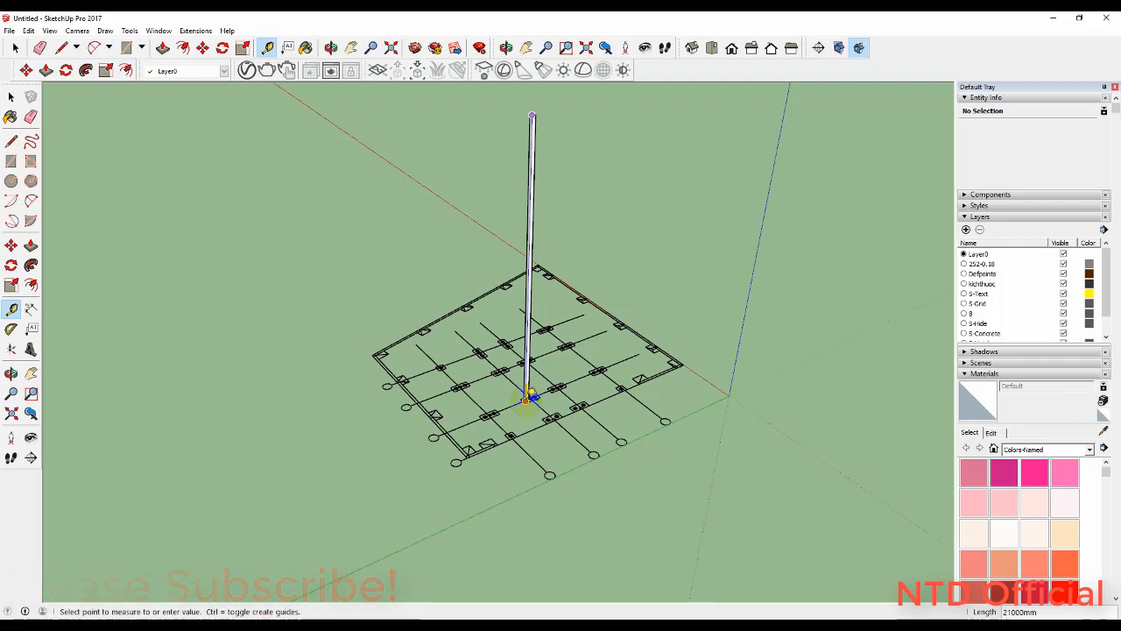
click(531, 397)
key(space)
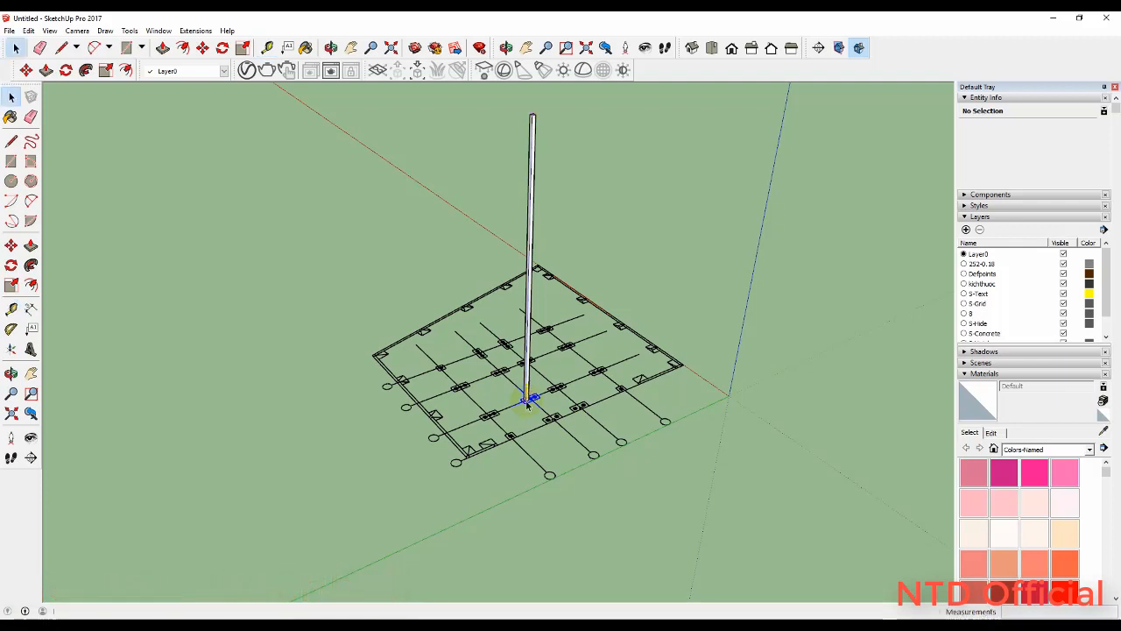
Check the length unit settings in the model information
click(156, 30)
click(180, 91)
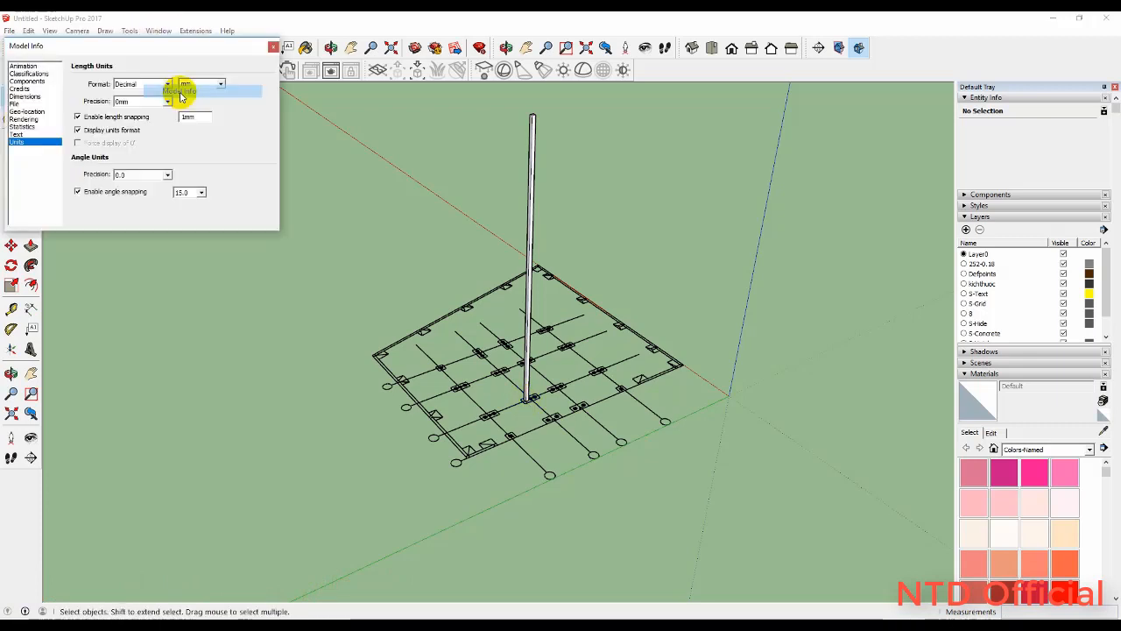
click(273, 48)
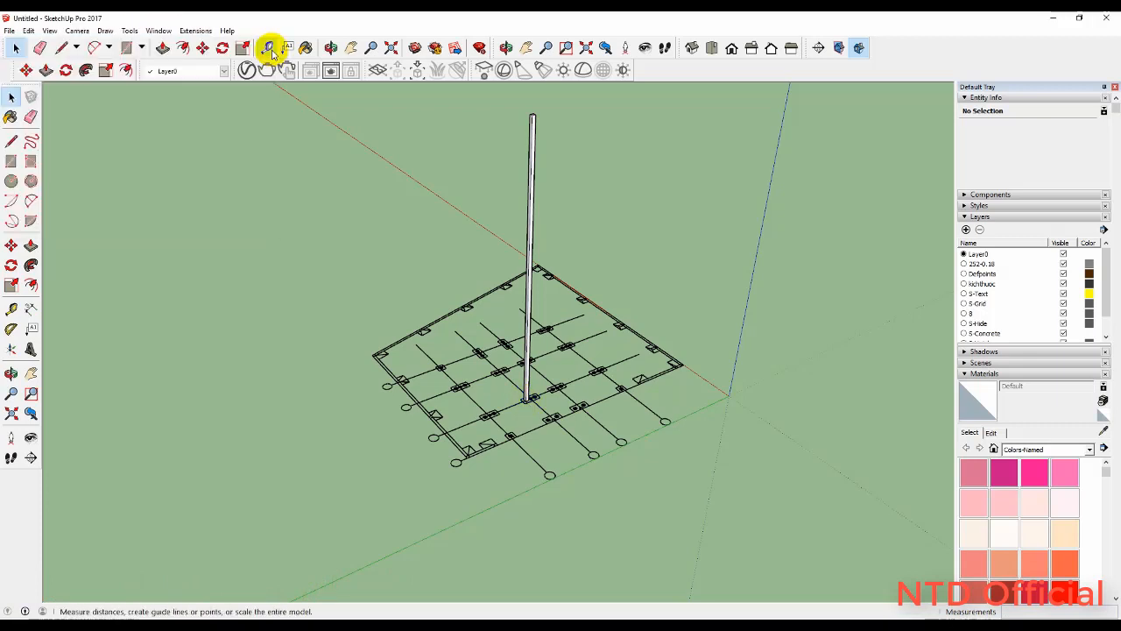
Move the pile component straight up about 800 mm above the foundation plan
click(532, 173)
scroll(528, 398, up, 4)
scroll(529, 396, up, 4)
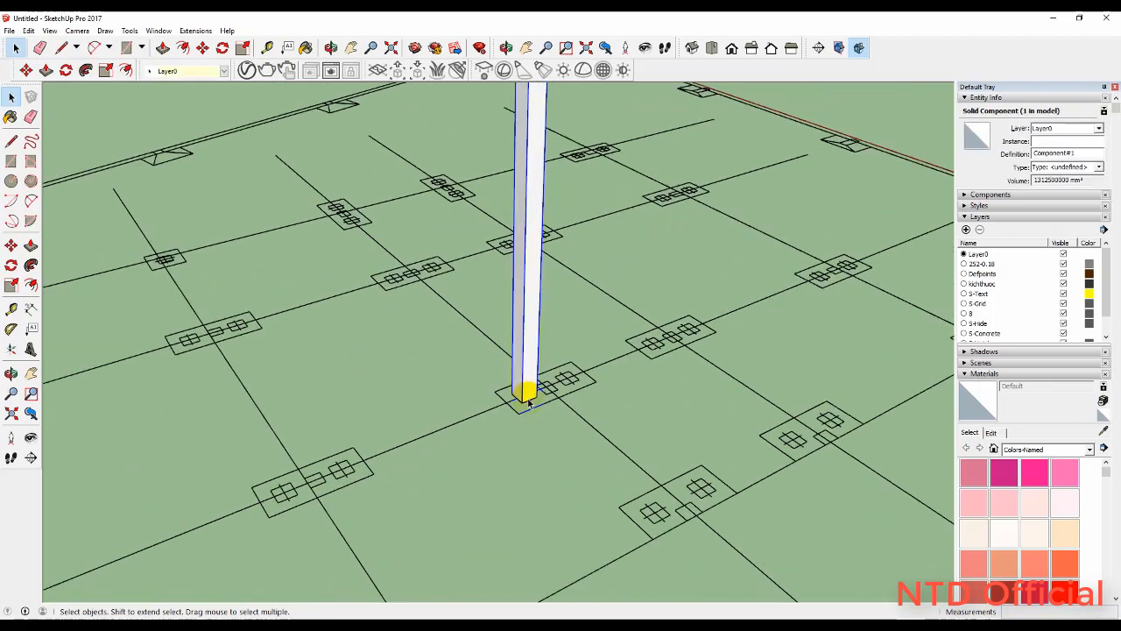
key(m)
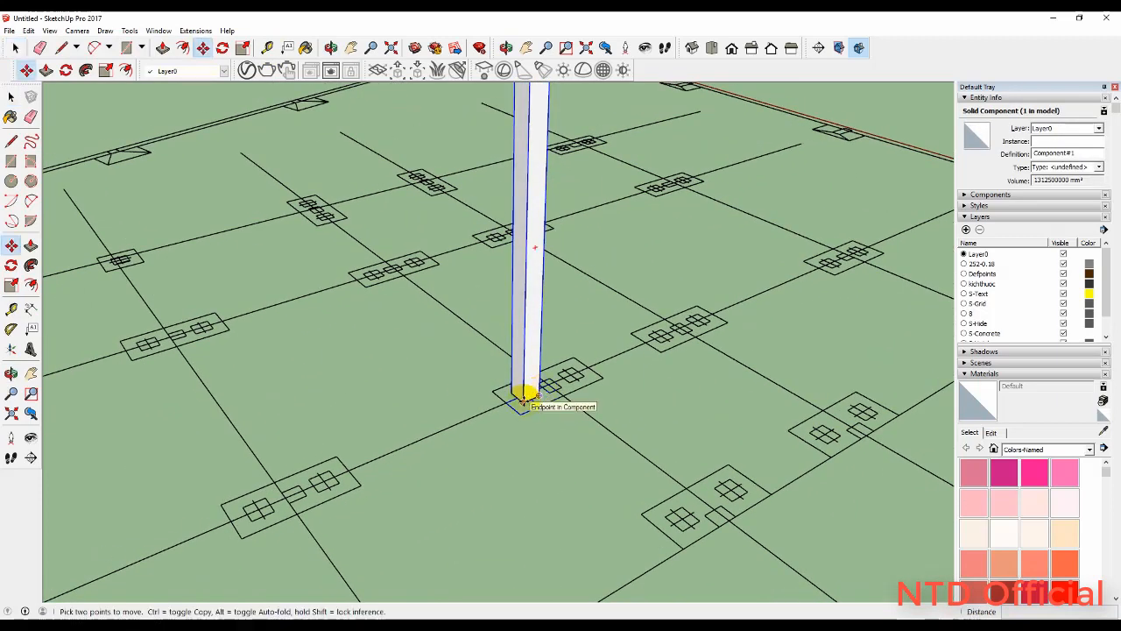
click(524, 394)
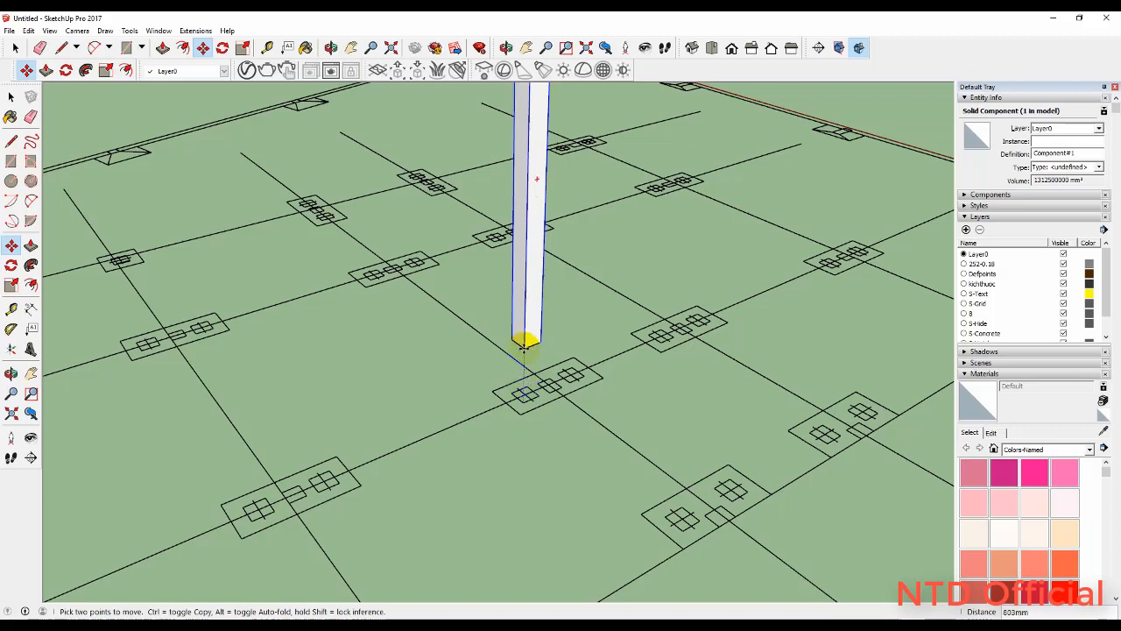
click(524, 337)
key(space)
scroll(530, 315, up, 2)
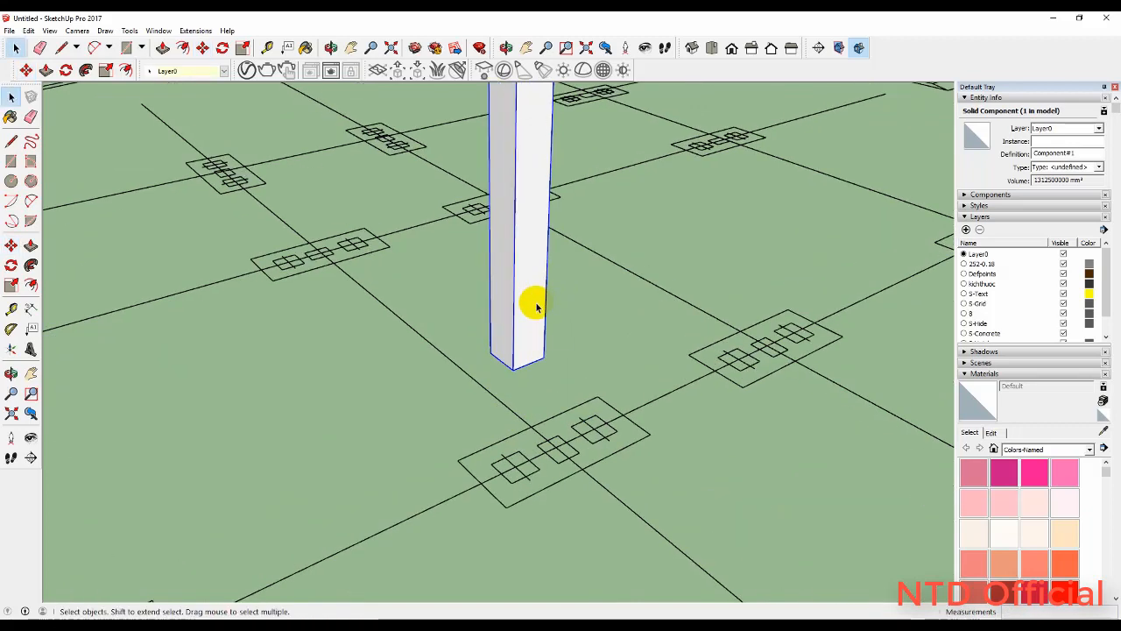
Open the pile component for editing and draw a horizontal line across one side face near its lower end
double_click(536, 306)
scroll(531, 351, up, 3)
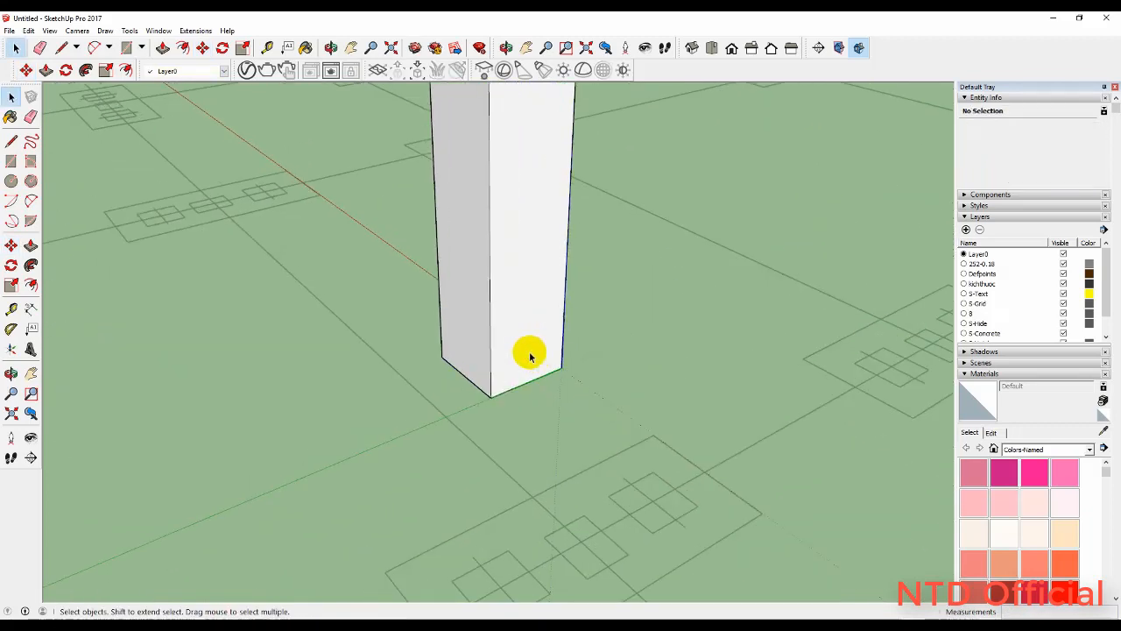
middle_drag(531, 350, 504, 294)
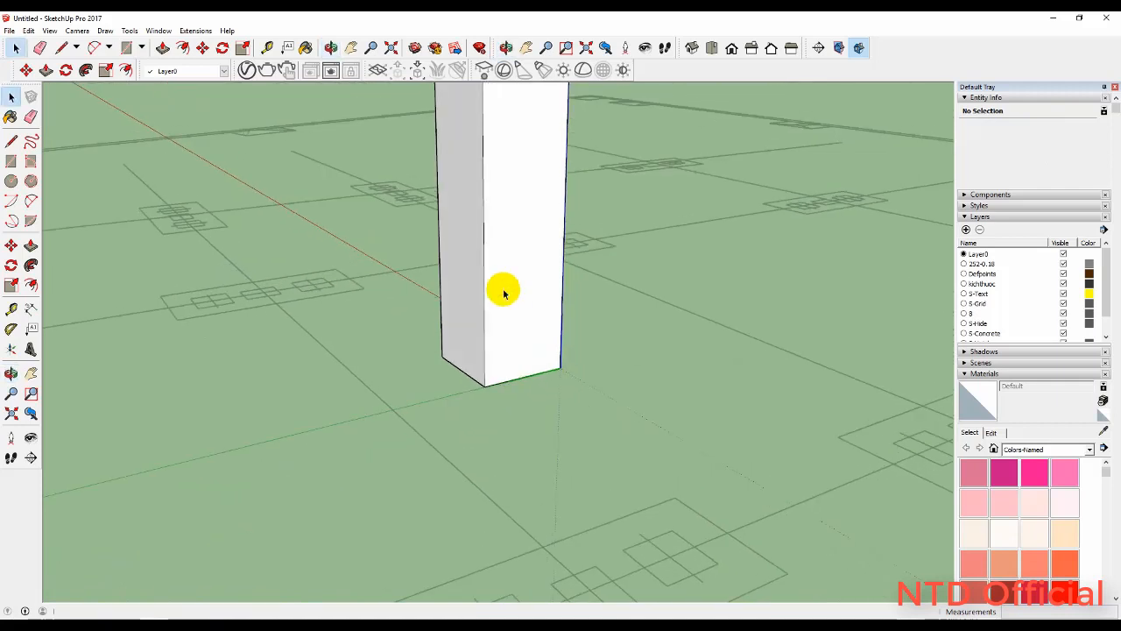
key(l)
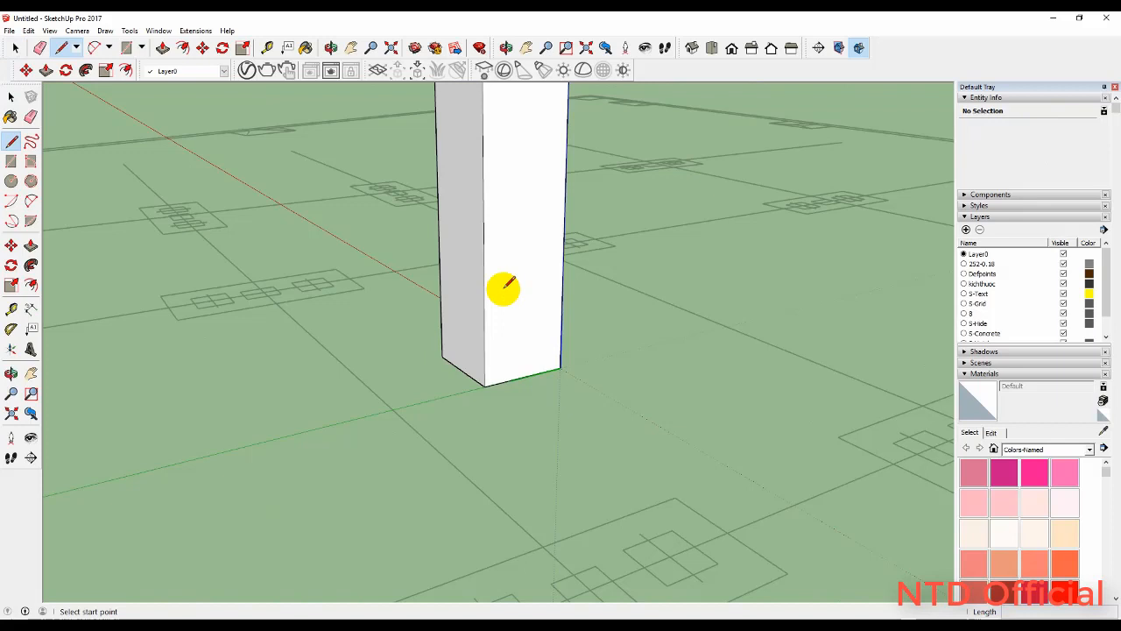
click(484, 385)
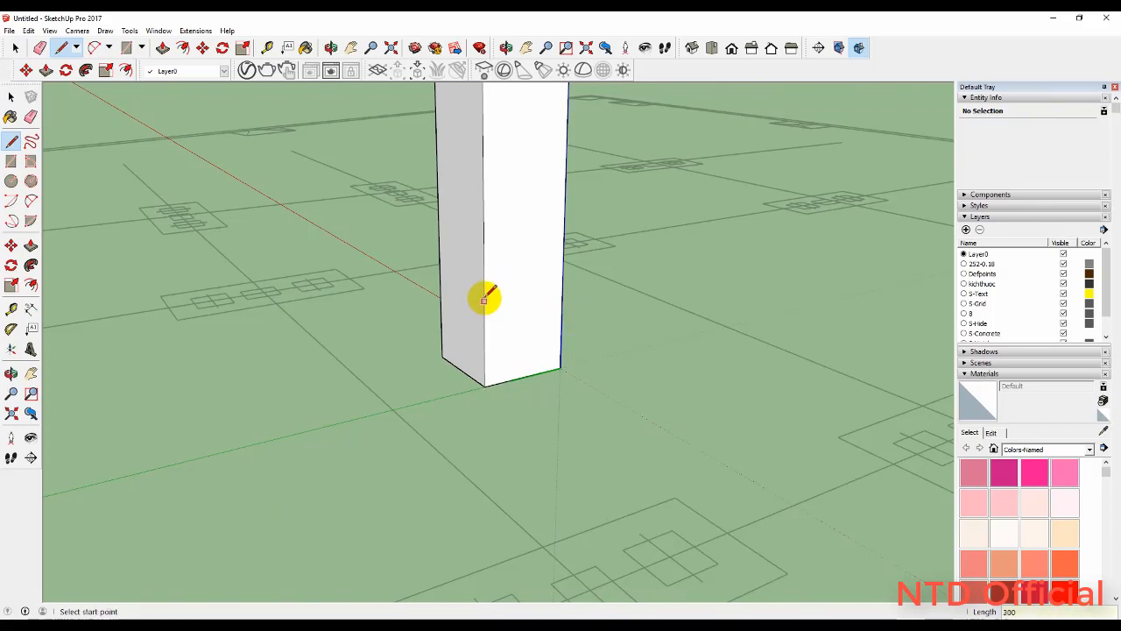
middle_drag(484, 294, 471, 323)
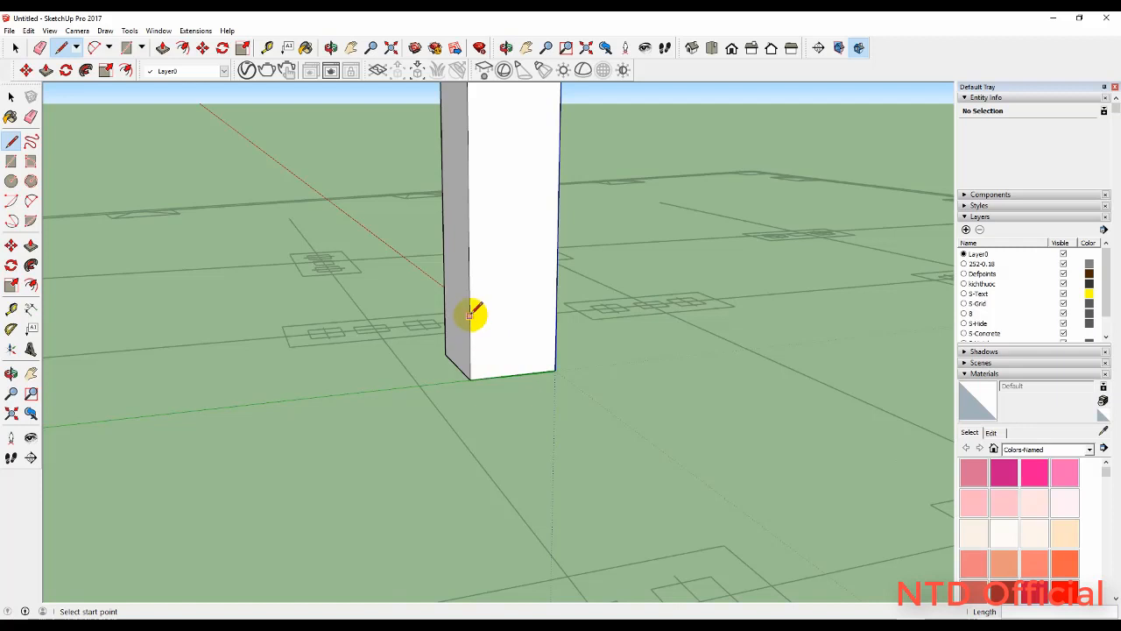
click(470, 271)
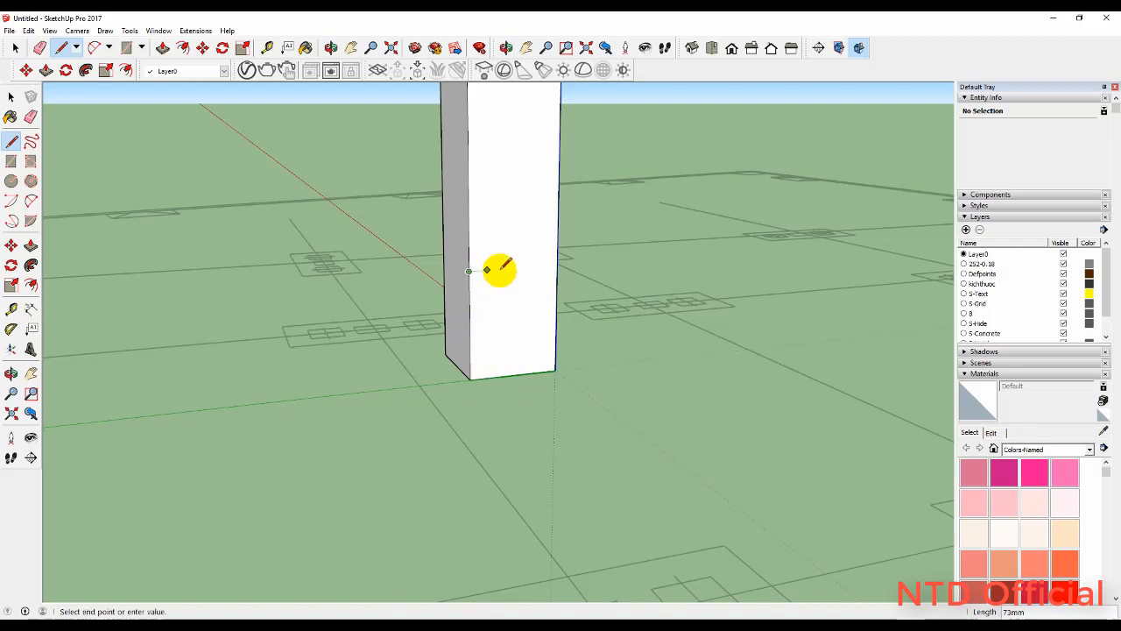
click(558, 265)
Continue the horizontal line around the pile's remaining side faces at the same height to close the ring
mouse_move(561, 264)
middle_down()
mouse_move(594, 261)
mouse_move(468, 268)
middle_up()
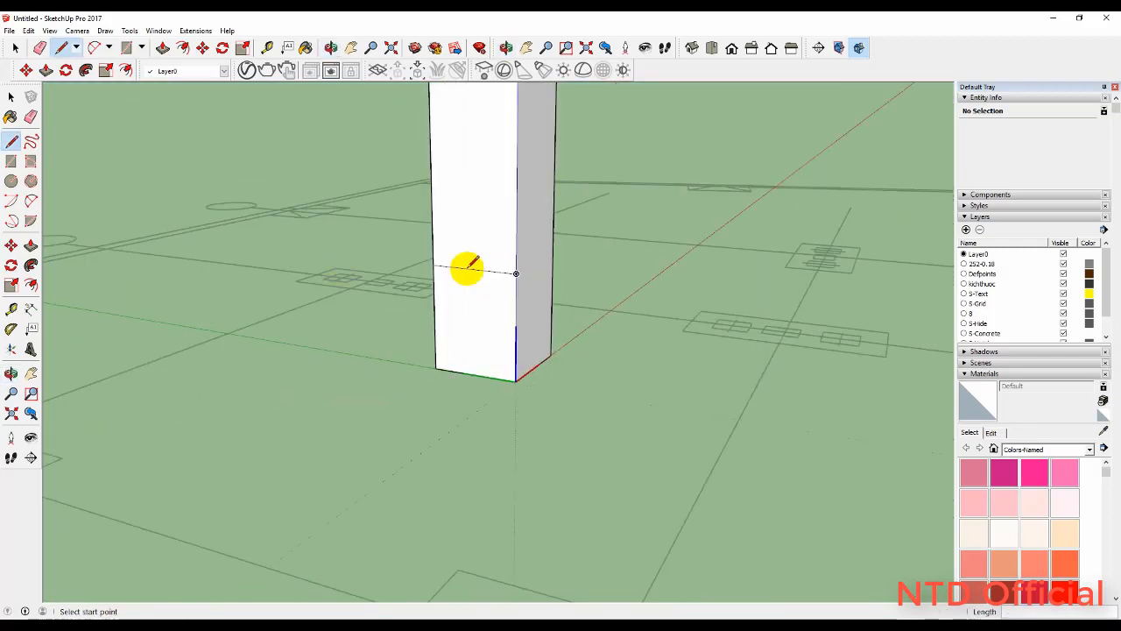
scroll(540, 310, down, 5)
mouse_move(545, 320)
middle_down()
mouse_move(307, 325)
mouse_move(502, 287)
middle_up()
click(548, 286)
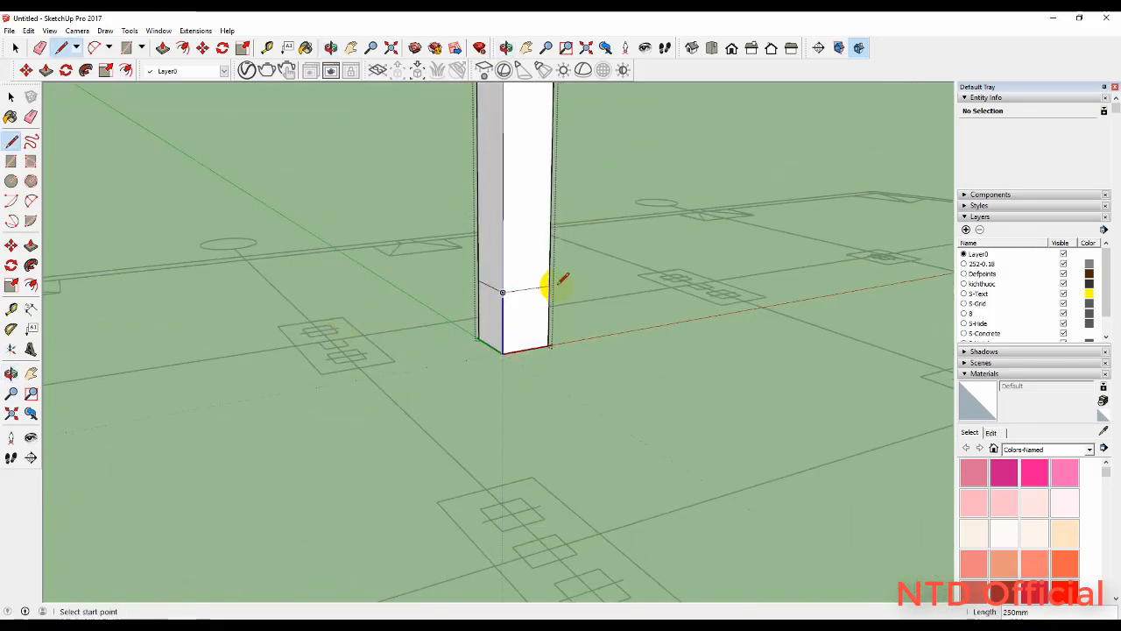
middle_drag(563, 279, 507, 305)
click(530, 287)
click(505, 300)
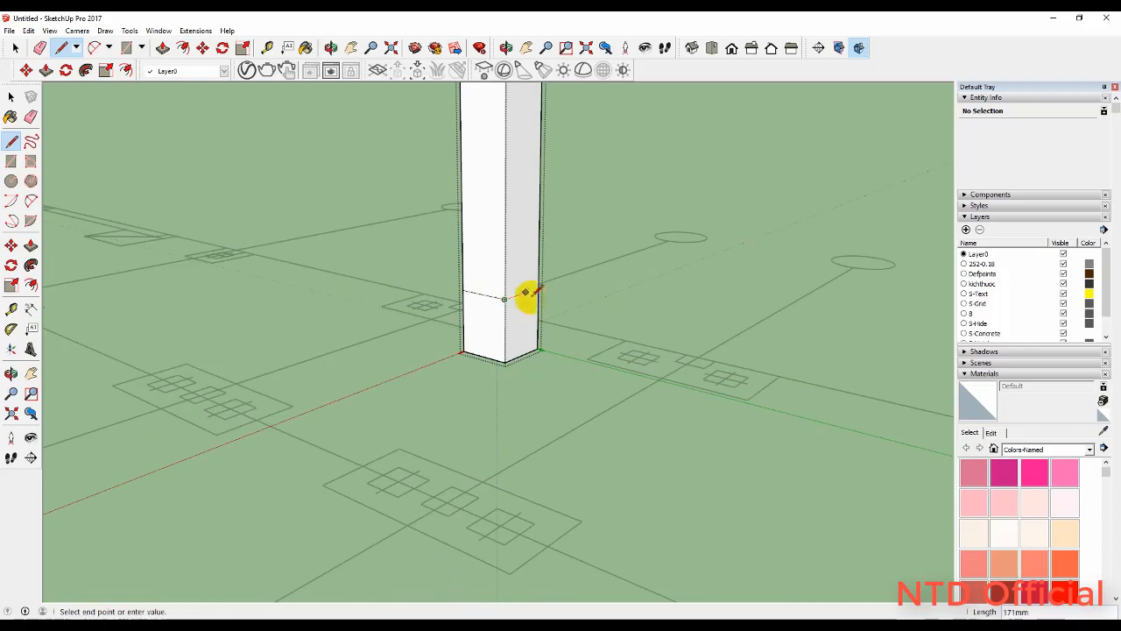
key(space)
Draw two diagonal lines across the pile's square bottom face
middle_drag(500, 328, 511, 285)
scroll(513, 332, up, 3)
scroll(514, 340, up, 1)
scroll(514, 345, up, 1)
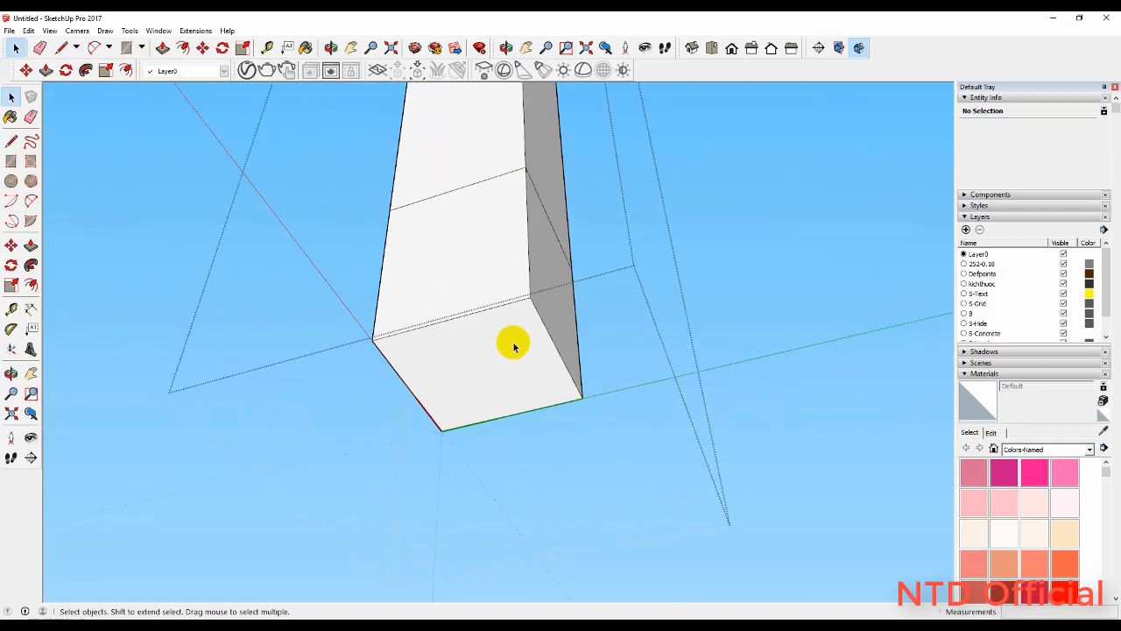
key(l)
click(530, 298)
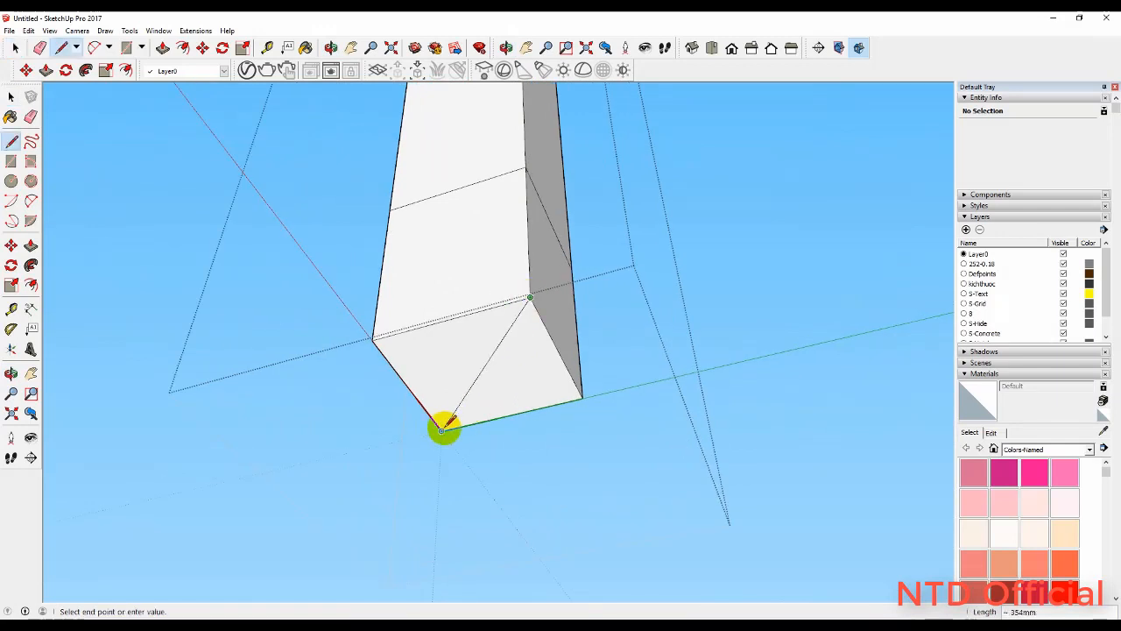
click(372, 339)
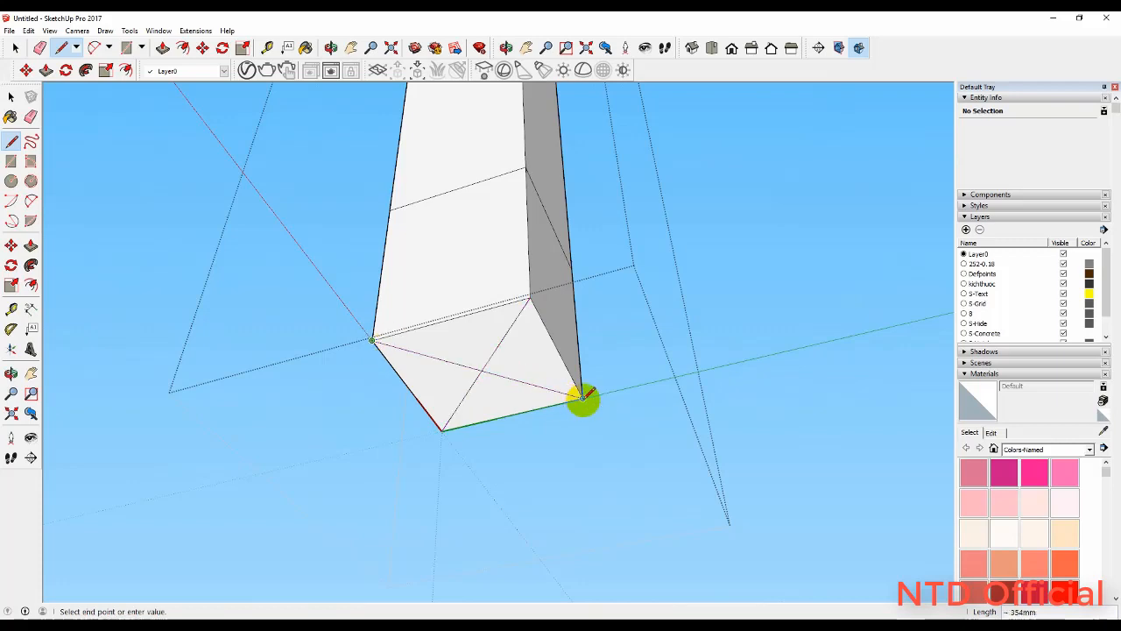
key(space)
Erase both diagonals from the pile's bottom face
middle_drag(500, 370, 471, 375)
scroll(470, 375, up, 2)
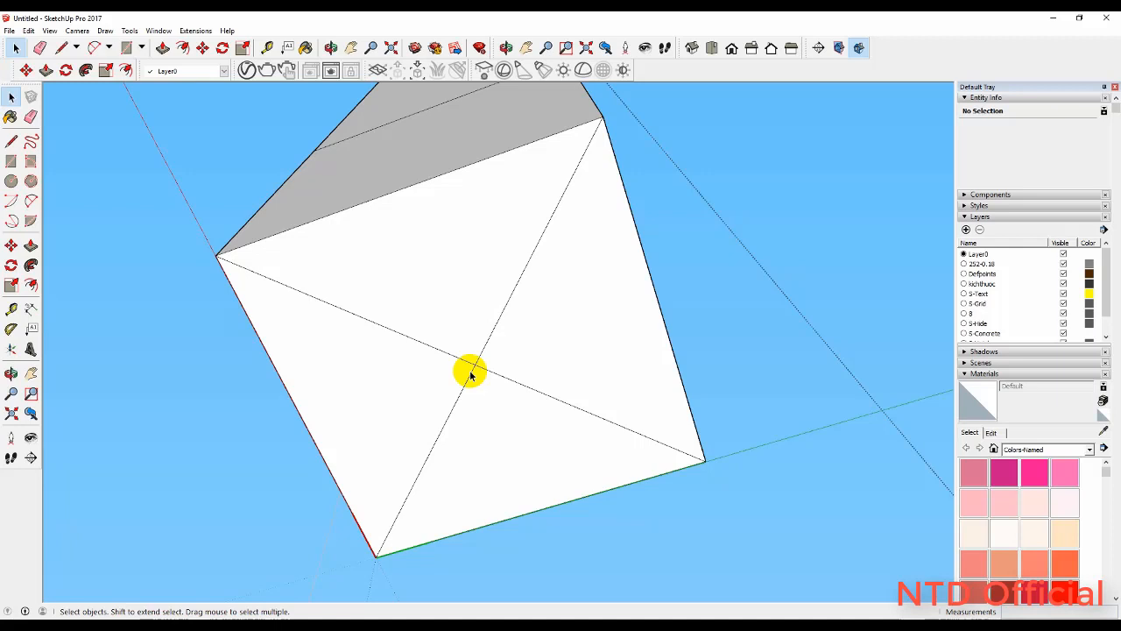
key(r)
middle_drag(508, 389, 488, 380)
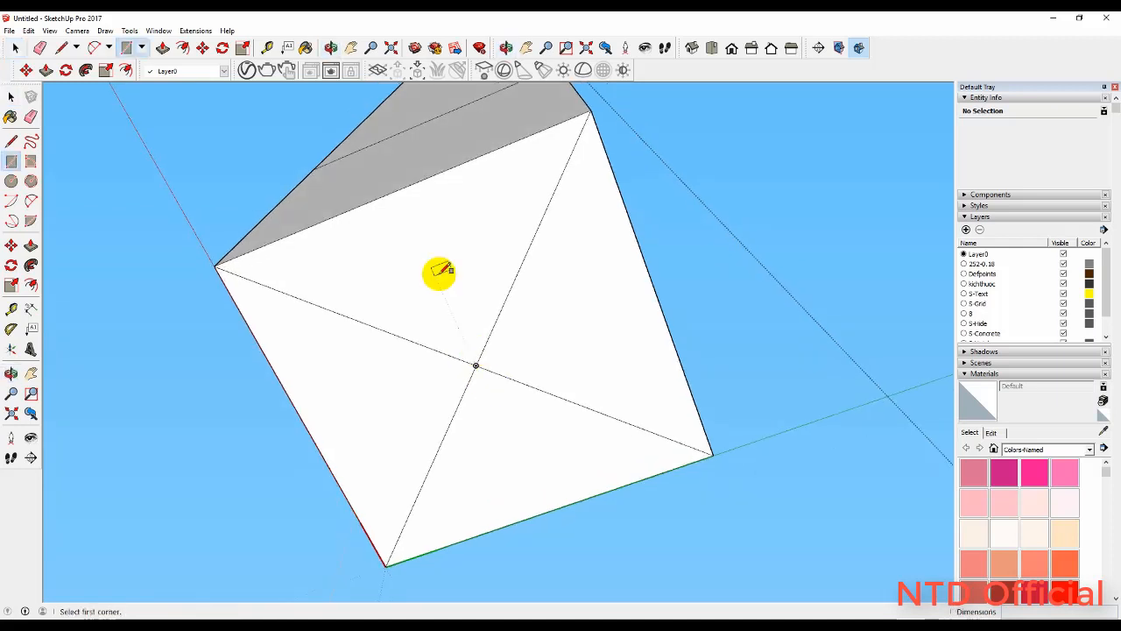
key(f)
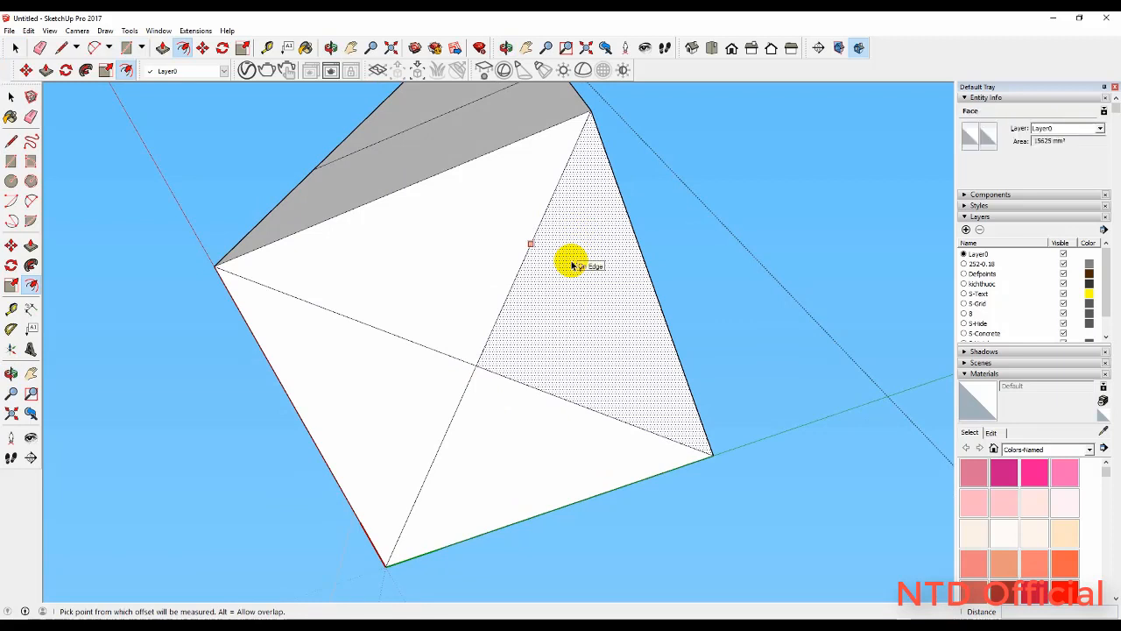
key(e)
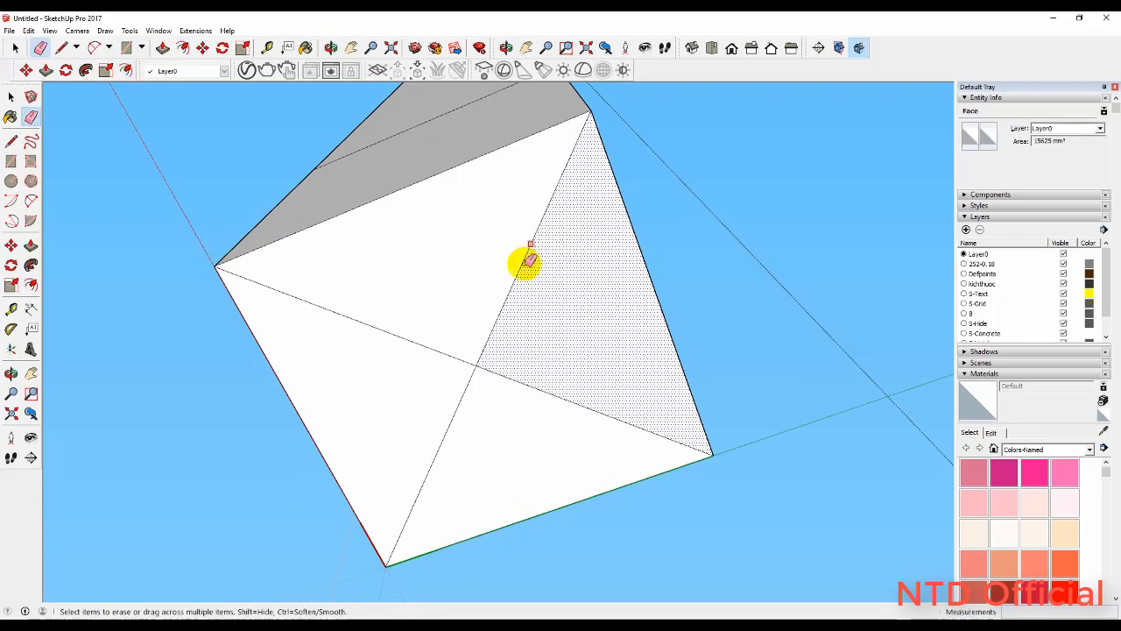
click(529, 257)
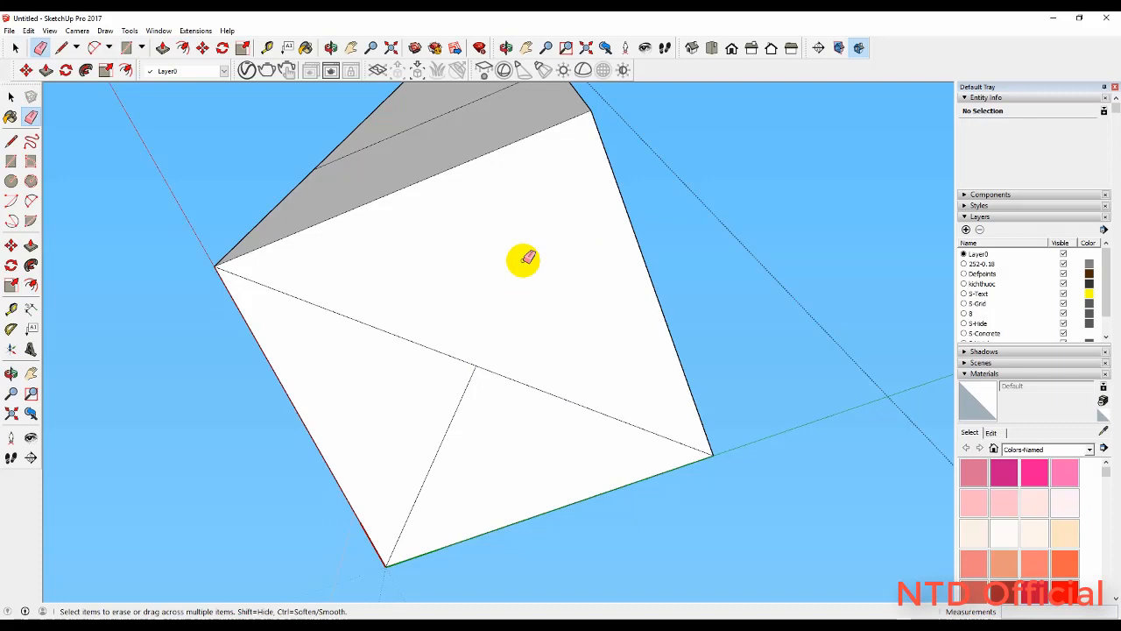
click(481, 369)
click(476, 370)
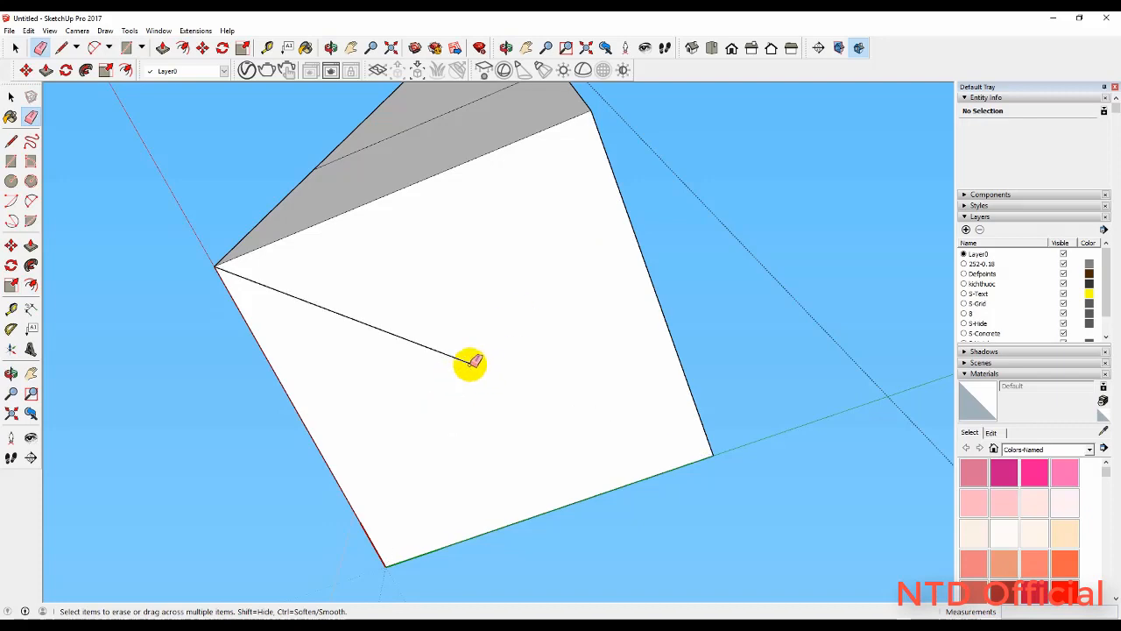
Offset the bottom face outline inward about 105 mm to form a small centred square
key(r)
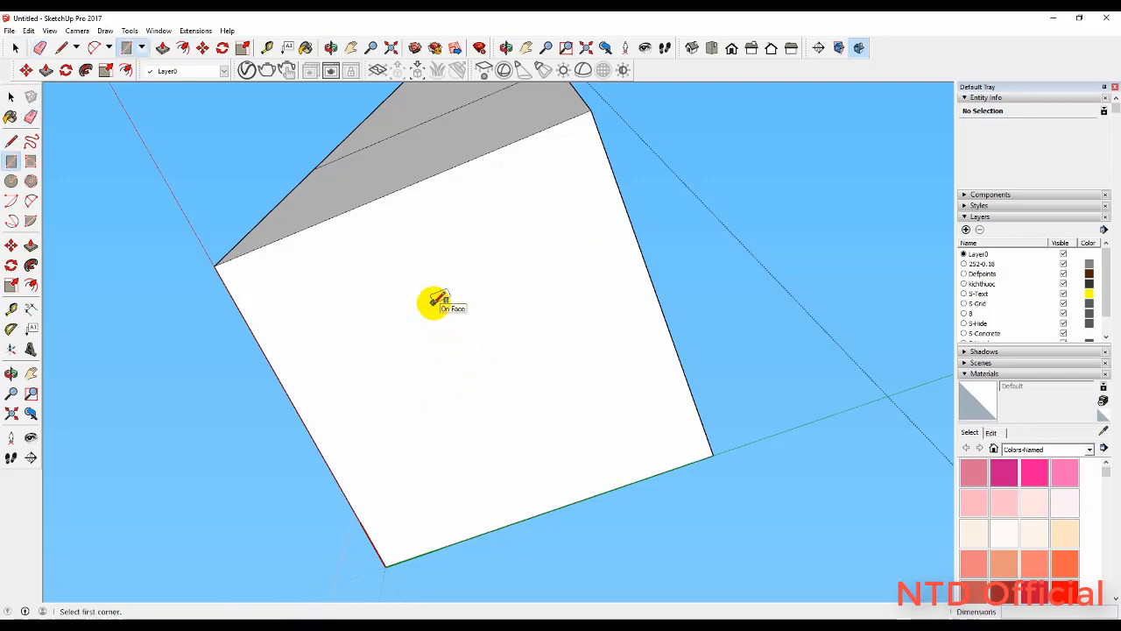
key(f)
click(396, 190)
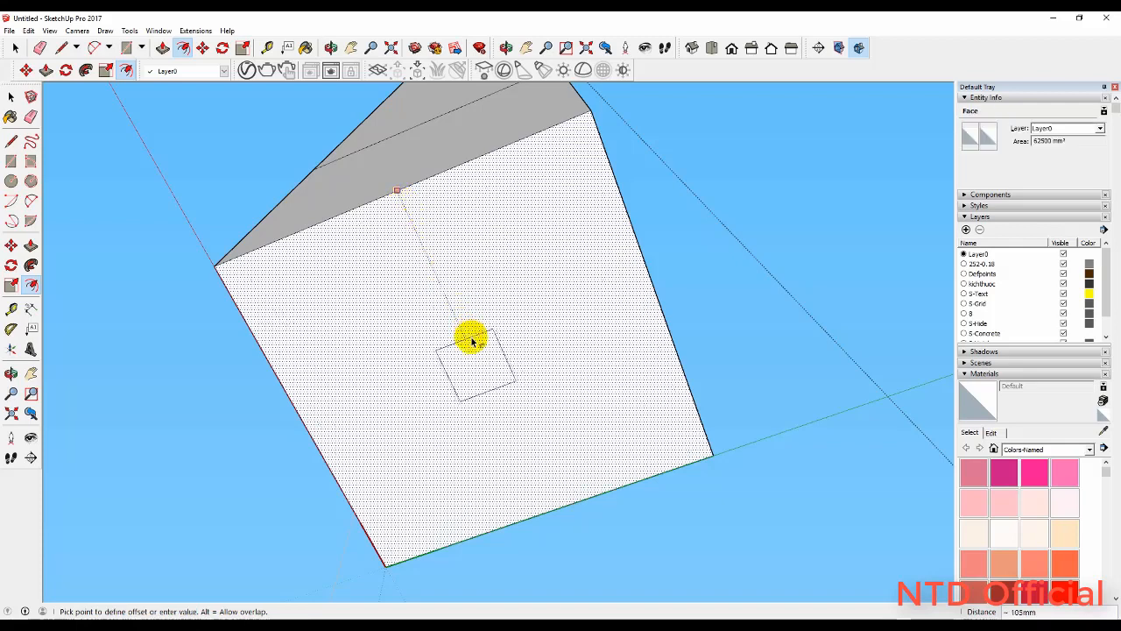
click(471, 342)
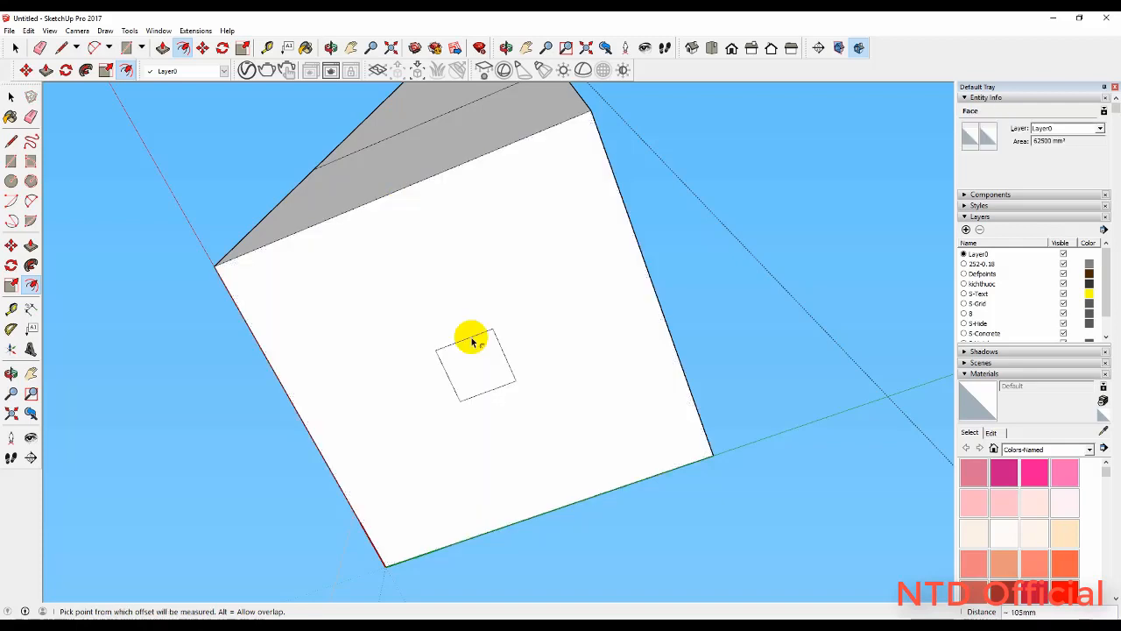
middle_drag(520, 266, 520, 388)
key(space)
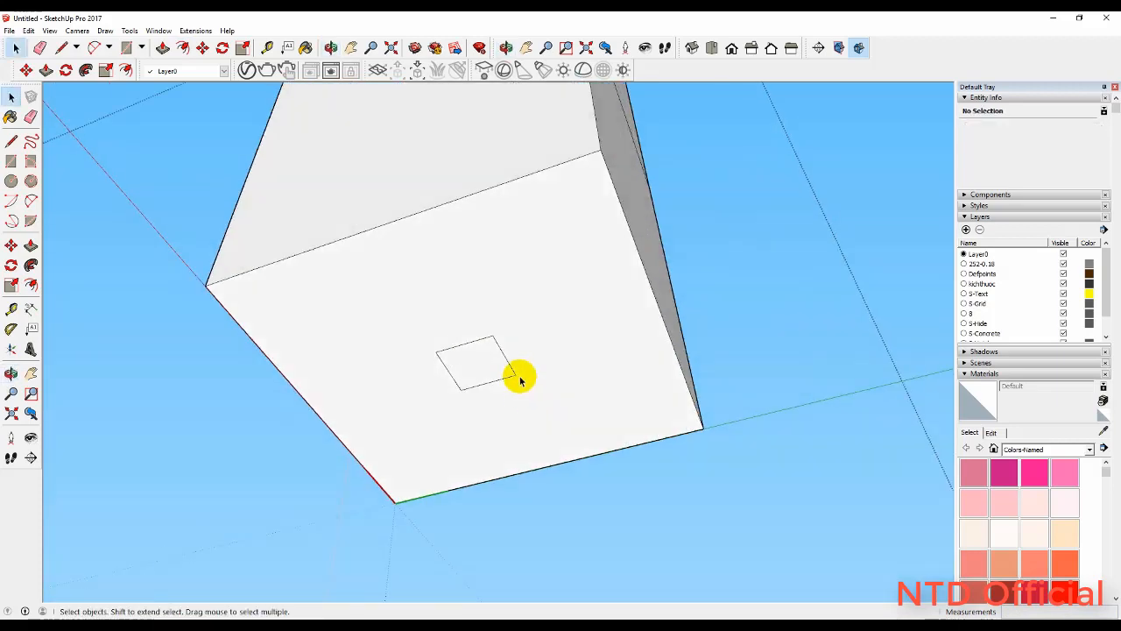
Draw a line joining a corner of the small bottom square to the matching corner of the ring on the sides
key(l)
scroll(518, 376, down, 2)
click(497, 343)
scroll(517, 376, down, 3)
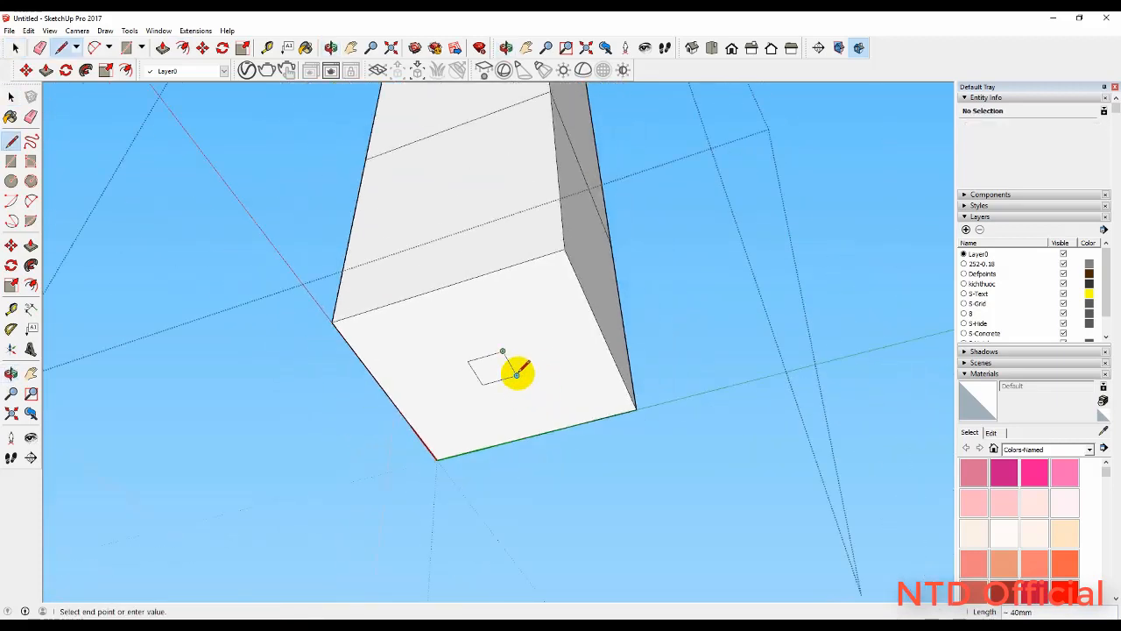
click(550, 90)
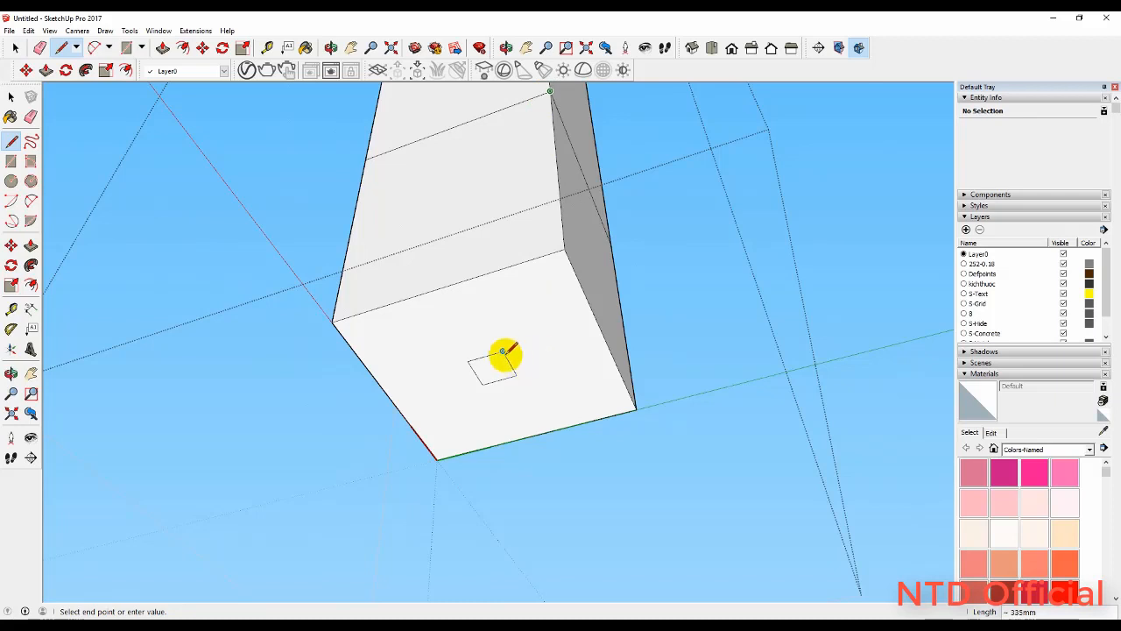
key(space)
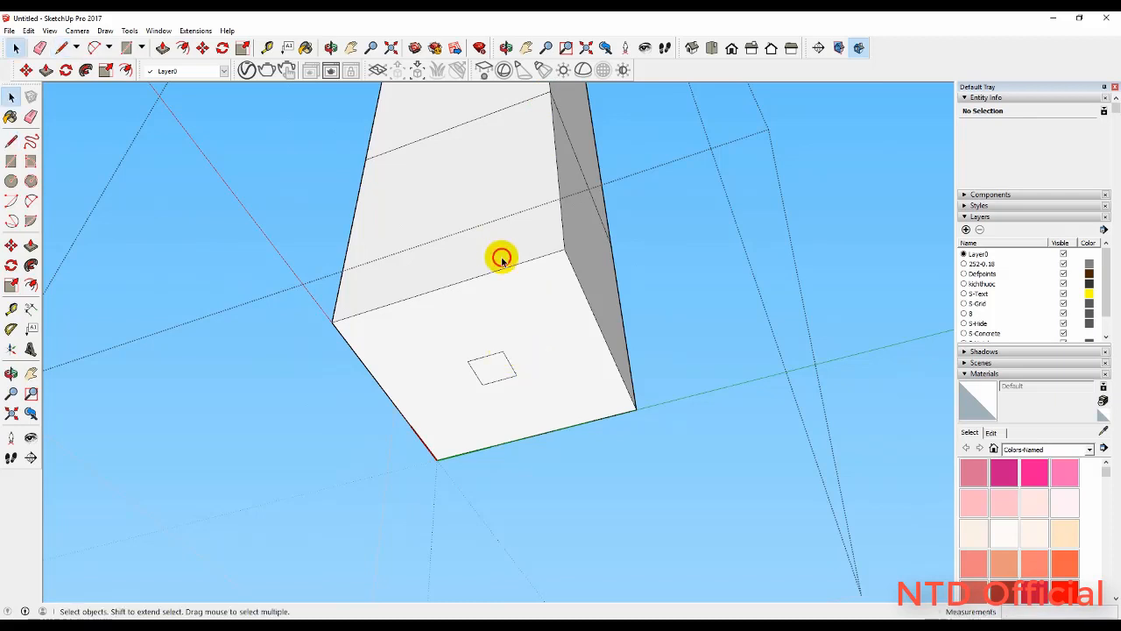
Delete the pile's side faces below the ring and the bottom face surrounding the small centred square
click(500, 258)
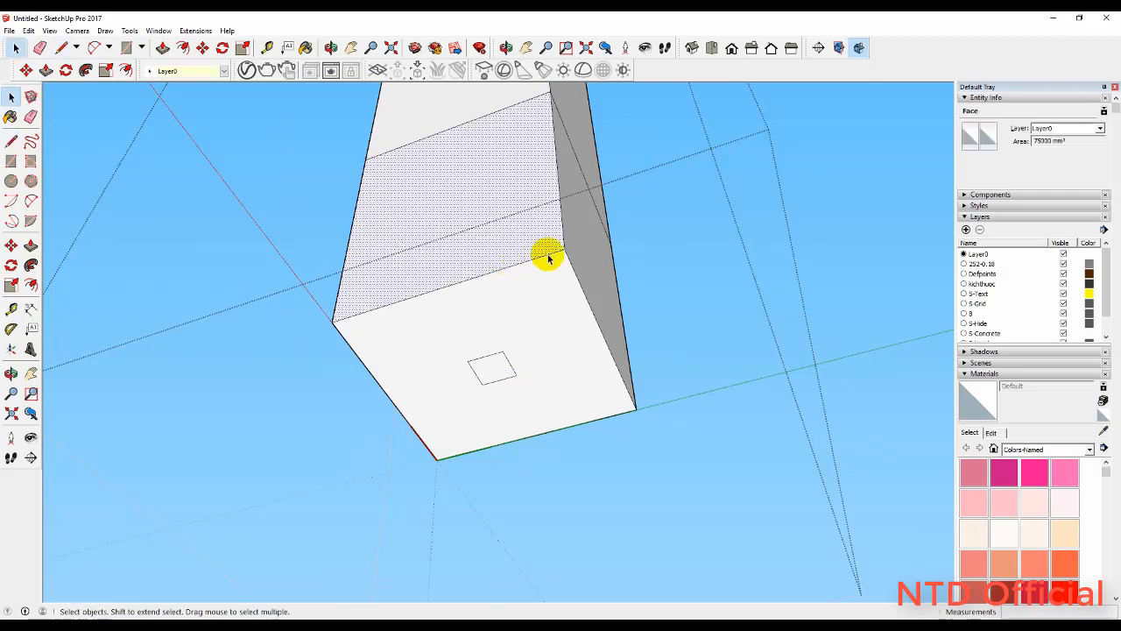
key(Delete)
mouse_move(584, 253)
middle_down()
mouse_move(561, 301)
mouse_move(621, 285)
mouse_move(713, 233)
mouse_move(571, 268)
middle_up()
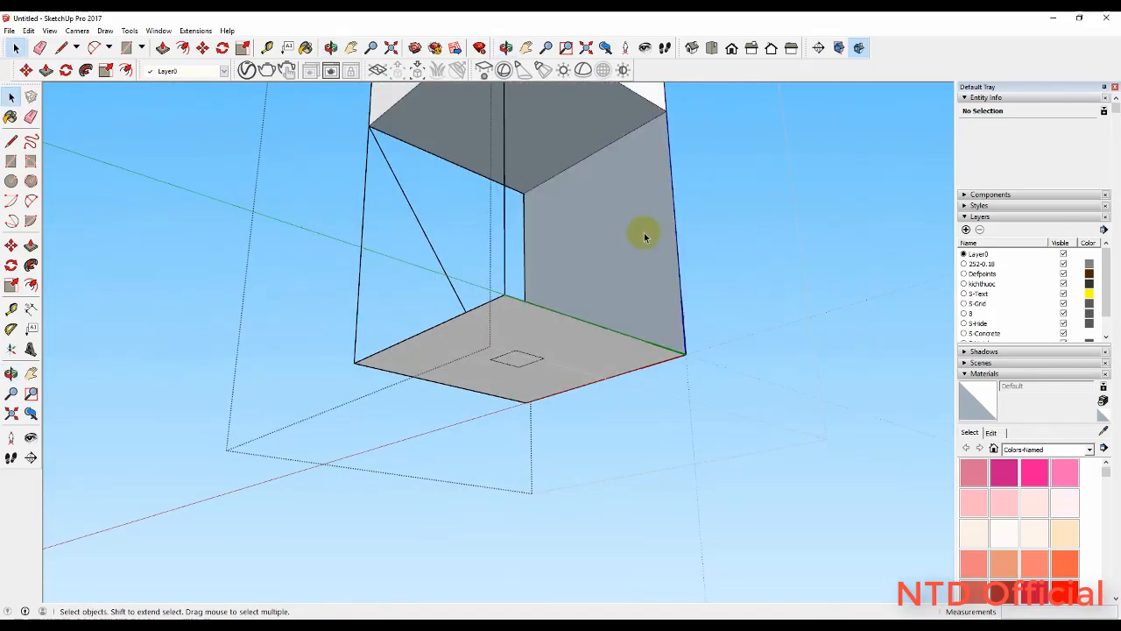
middle_drag(645, 237, 516, 275)
scroll(638, 245, down, 3)
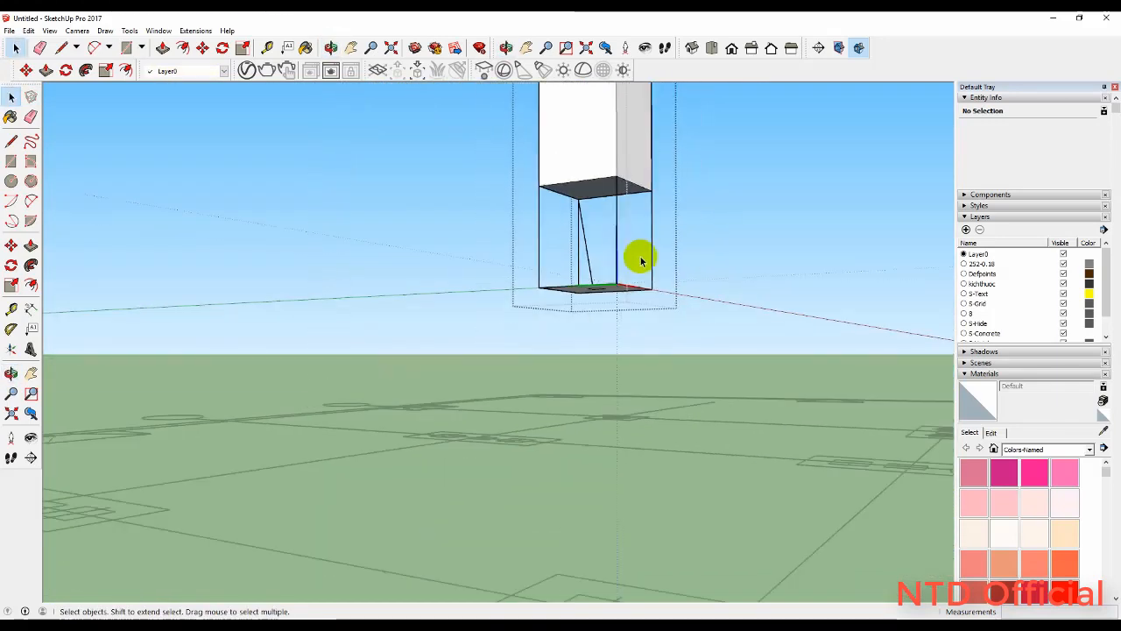
middle_drag(642, 261, 681, 266)
scroll(883, 263, up, 4)
scroll(580, 264, down, 4)
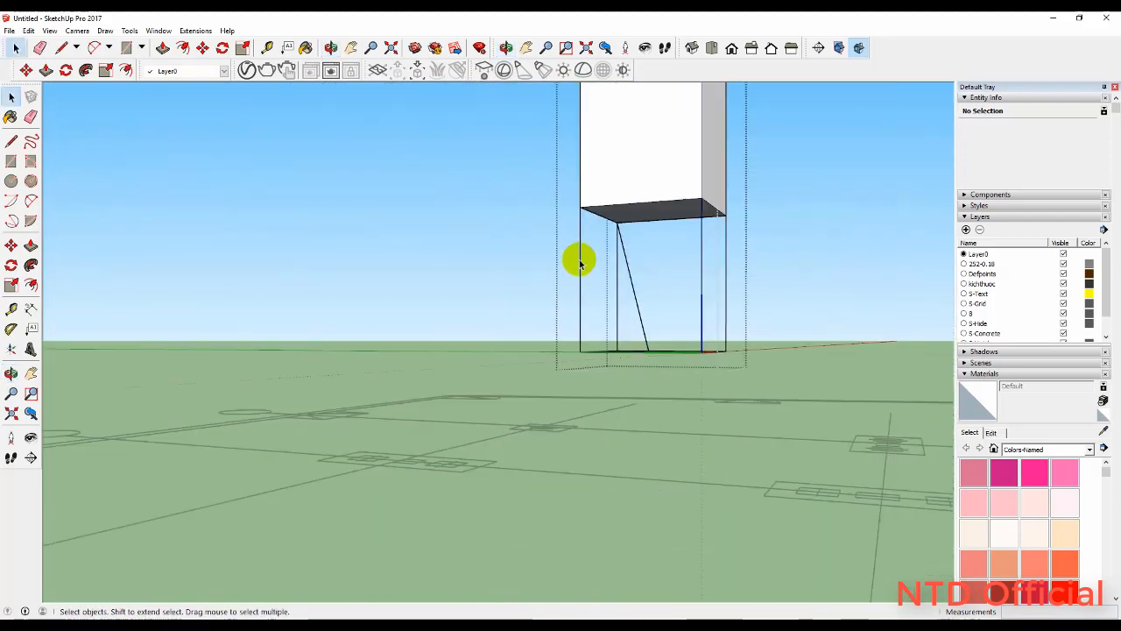
middle_drag(580, 263, 646, 276)
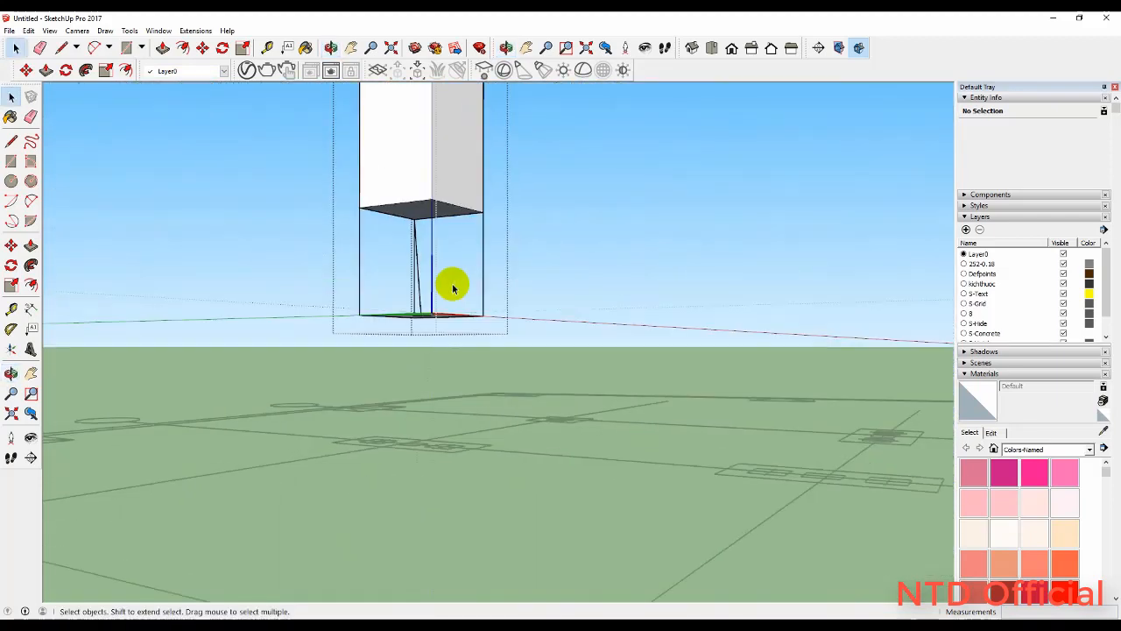
middle_drag(453, 289, 419, 248)
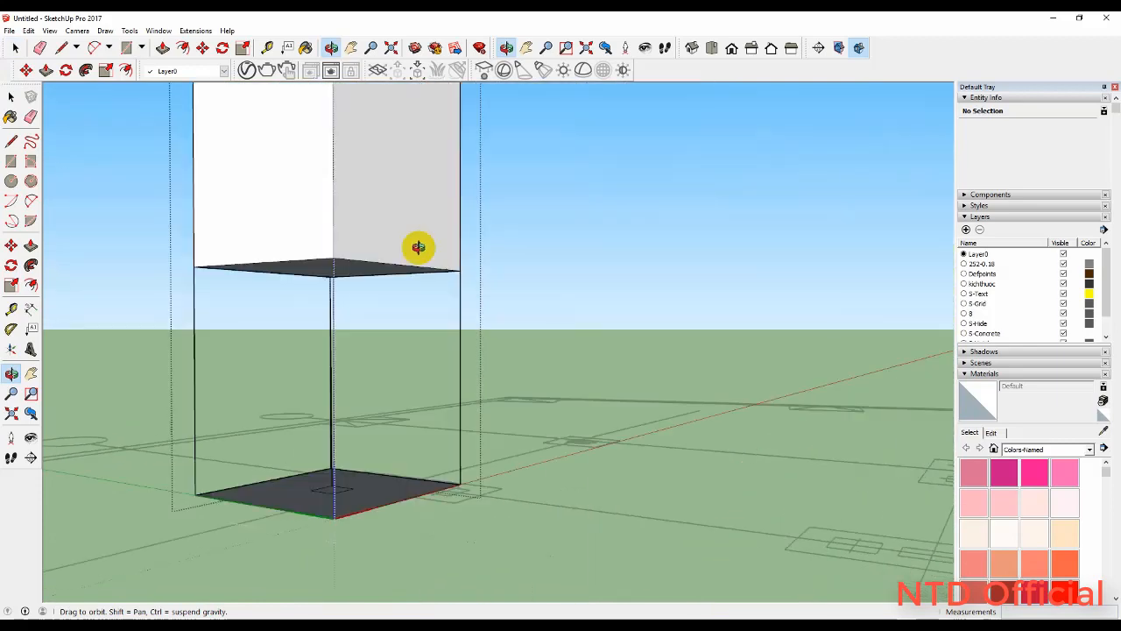
scroll(458, 283, down, 3)
middle_drag(376, 201, 401, 170)
scroll(401, 173, up, 5)
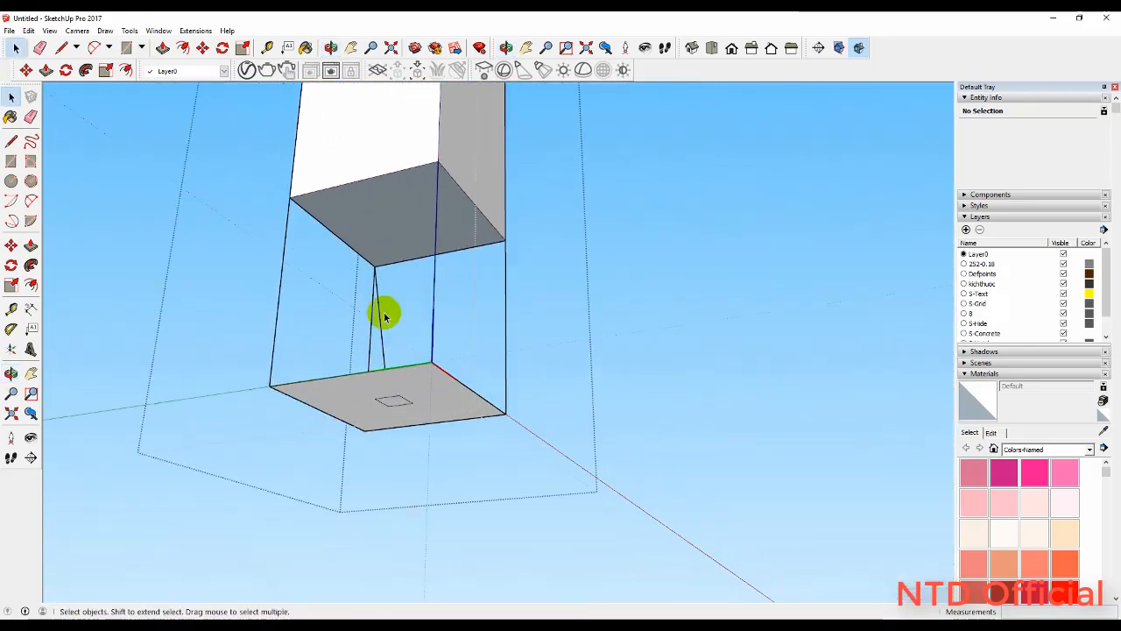
click(428, 403)
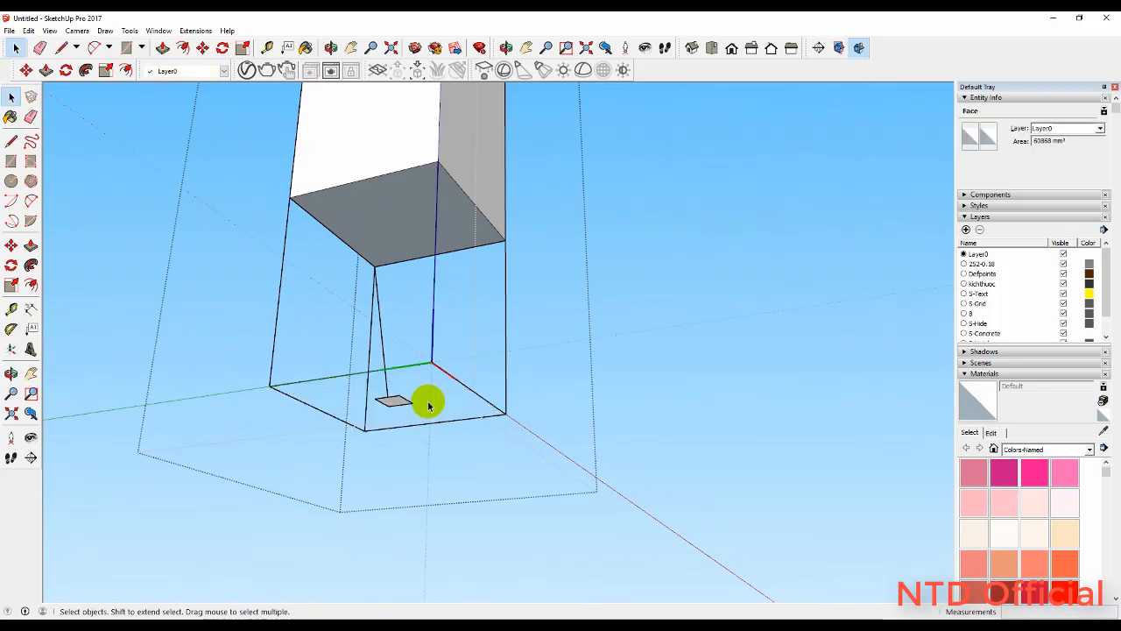
click(429, 405)
Draw a line from a second corner of the small bottom square to the matching corner of the ring above
key(l)
click(404, 396)
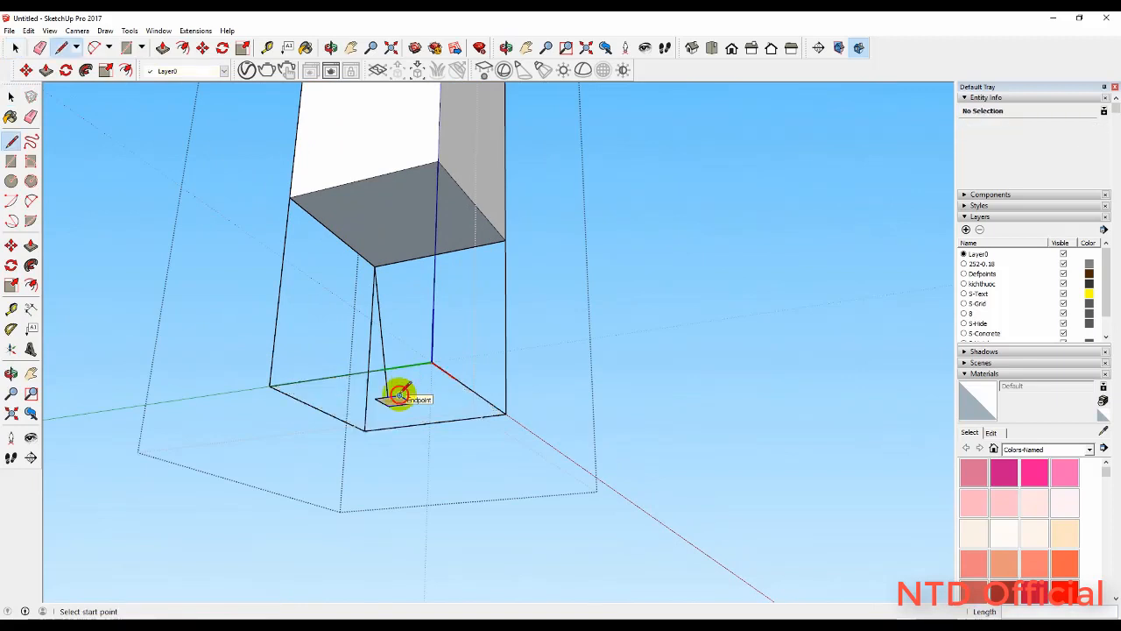
click(437, 161)
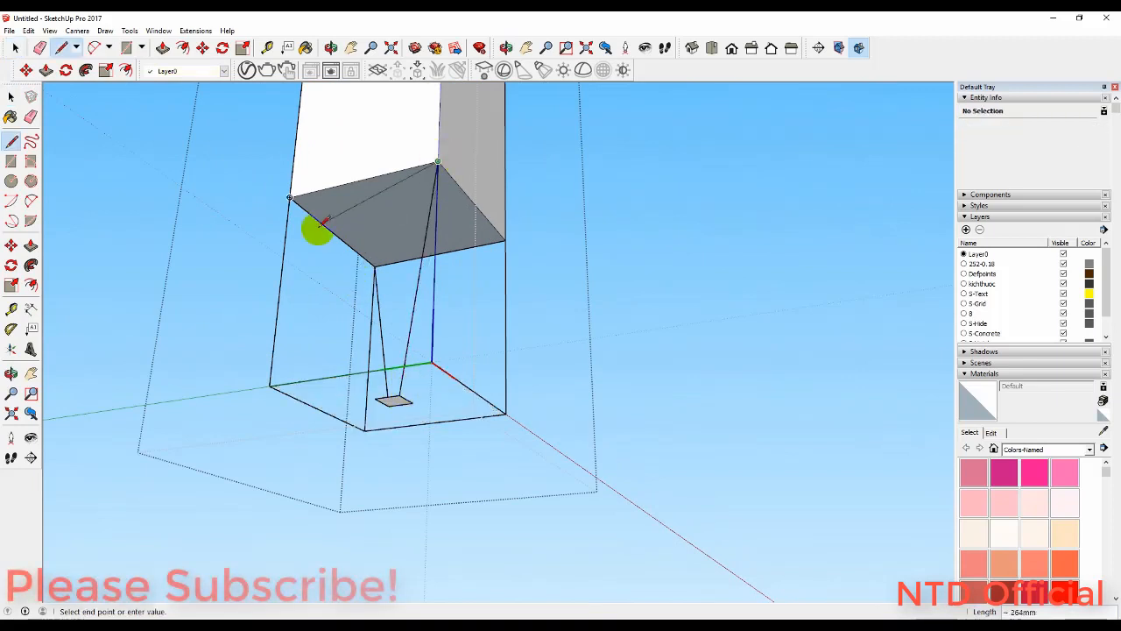
click(288, 195)
key(space)
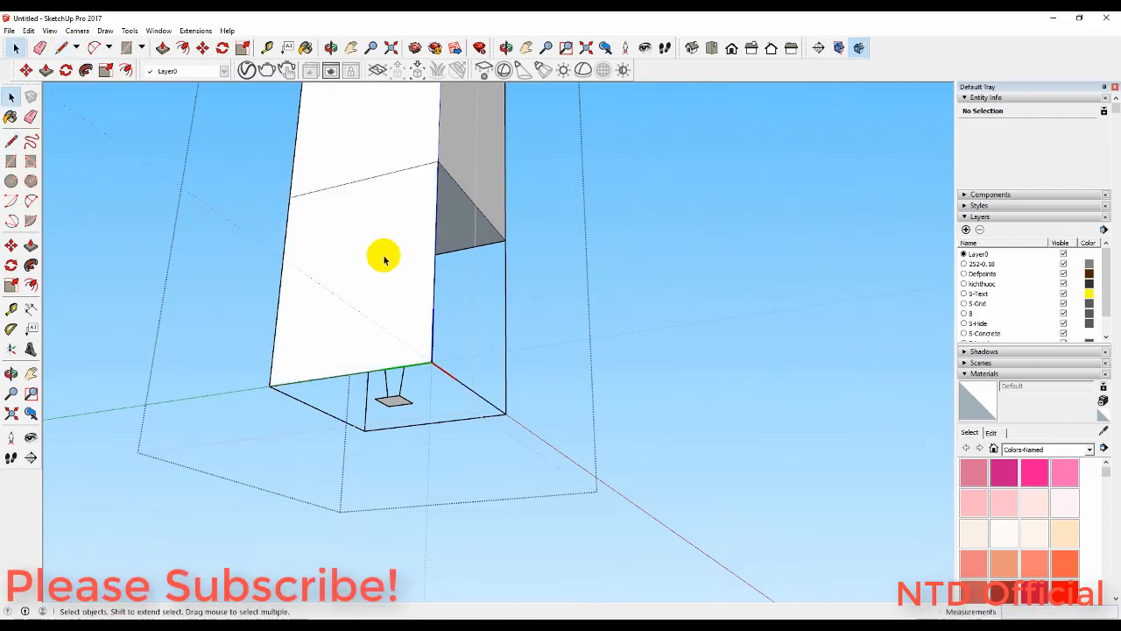
click(385, 246)
key(Delete)
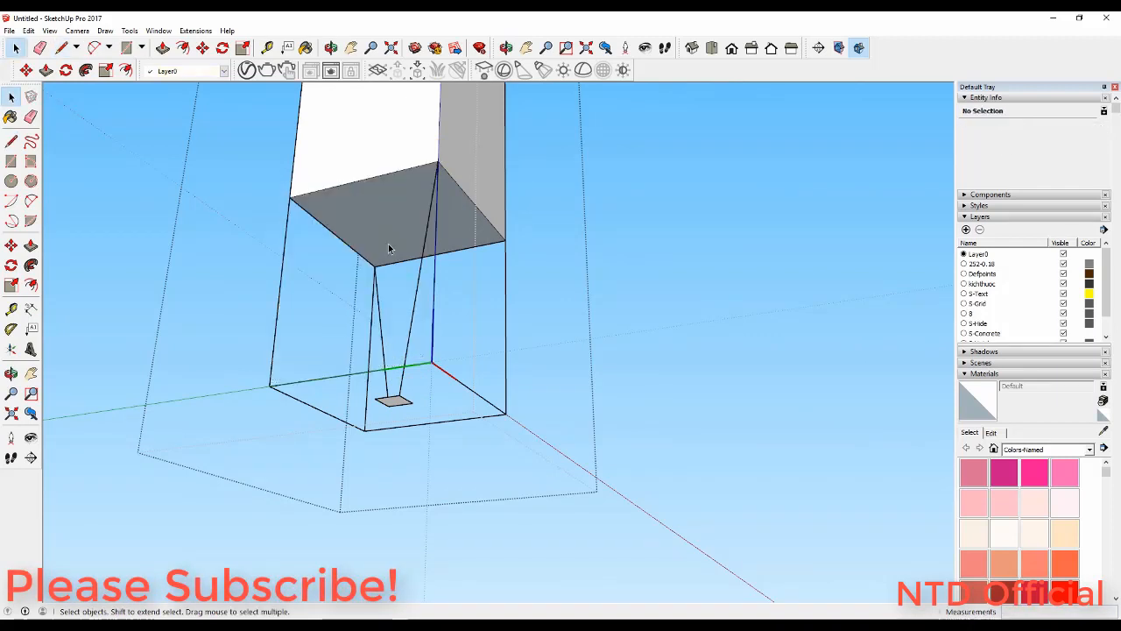
Draw lines joining the remaining two ring corners to the matching corners of the small square, closing the tapered tip
key(l)
click(288, 196)
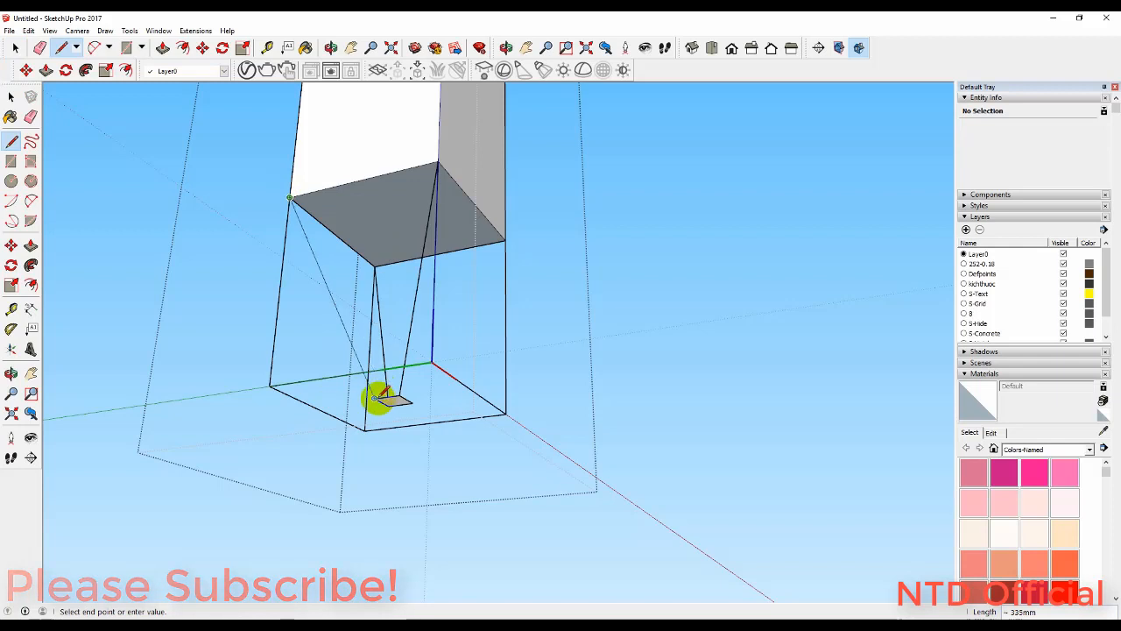
click(379, 396)
key(space)
middle_drag(431, 413, 489, 330)
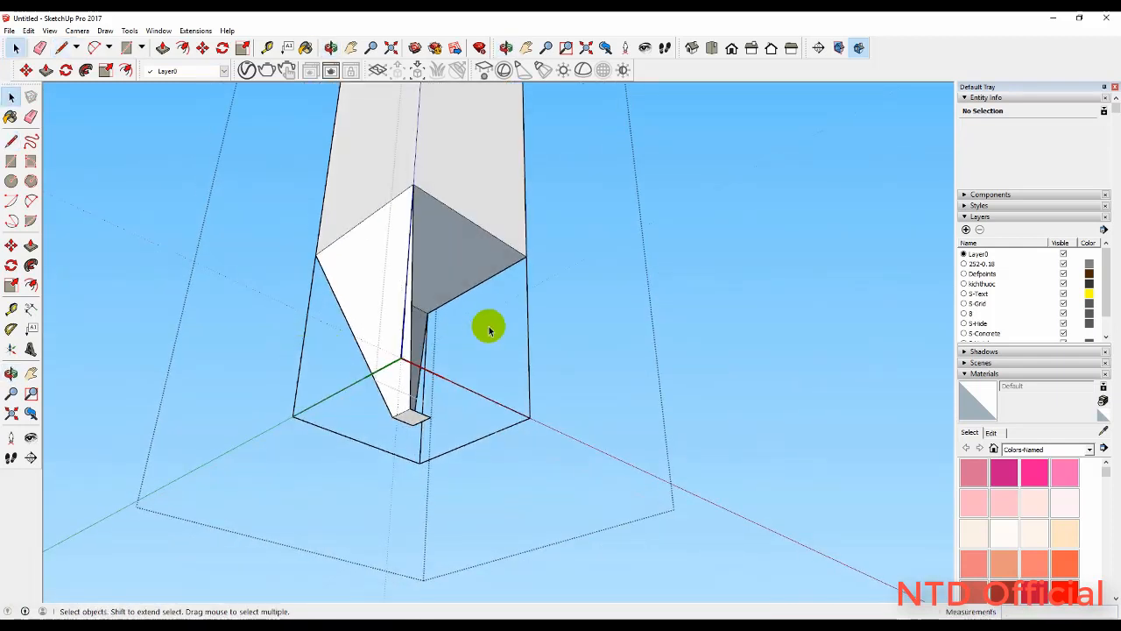
key(l)
click(526, 256)
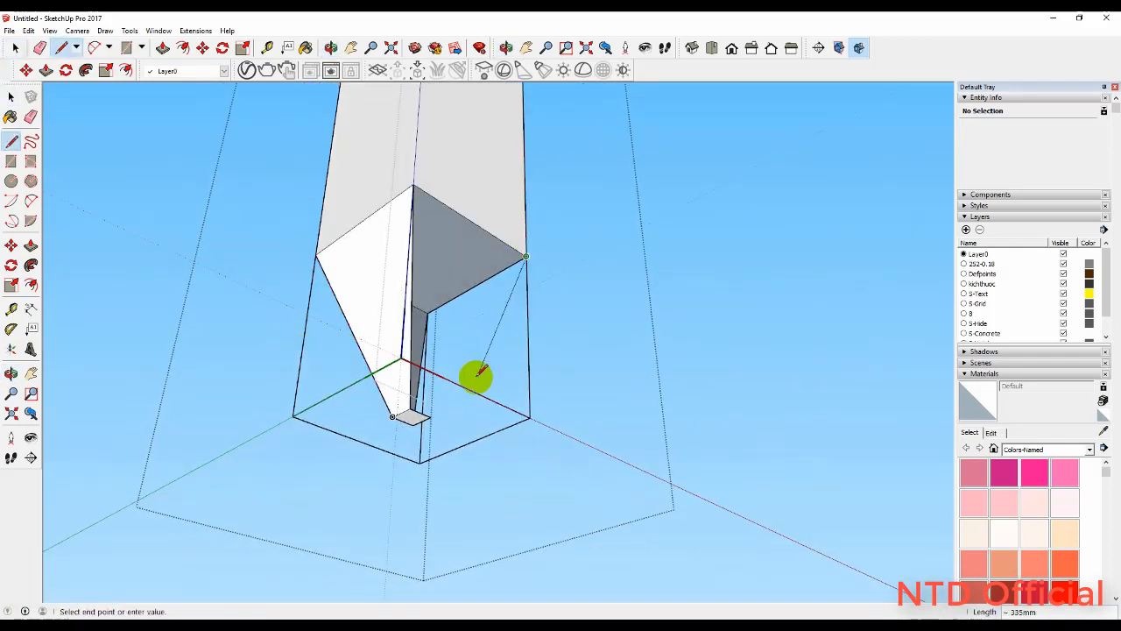
click(429, 417)
middle_drag(463, 380, 585, 378)
Erase the leftover box edges around the tapered tip and finish editing the pile component
key(e)
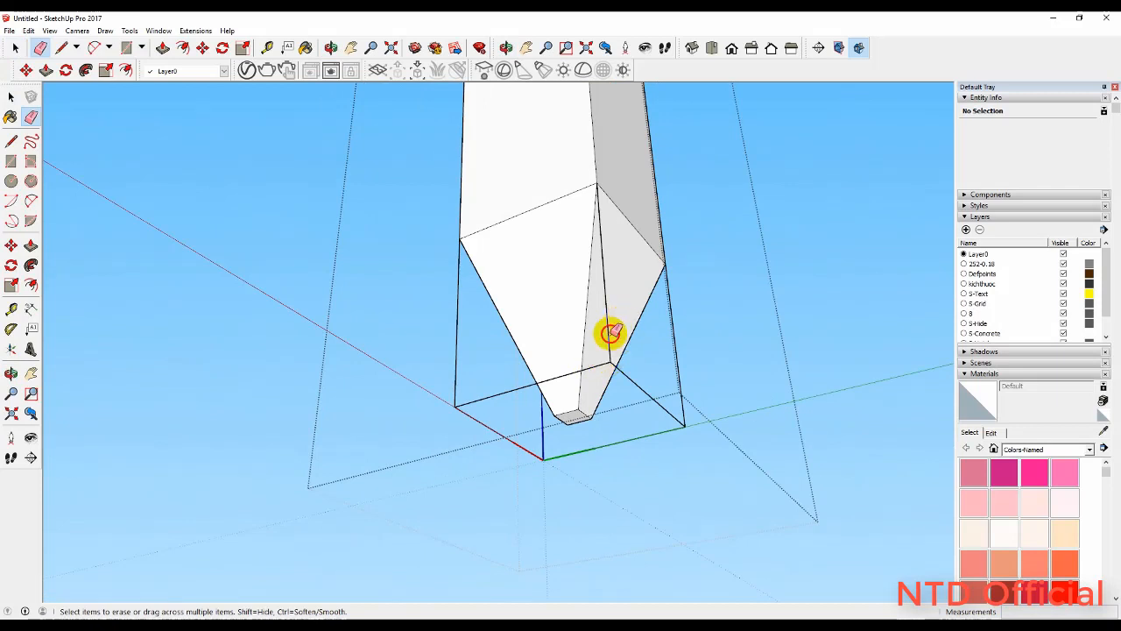
click(608, 354)
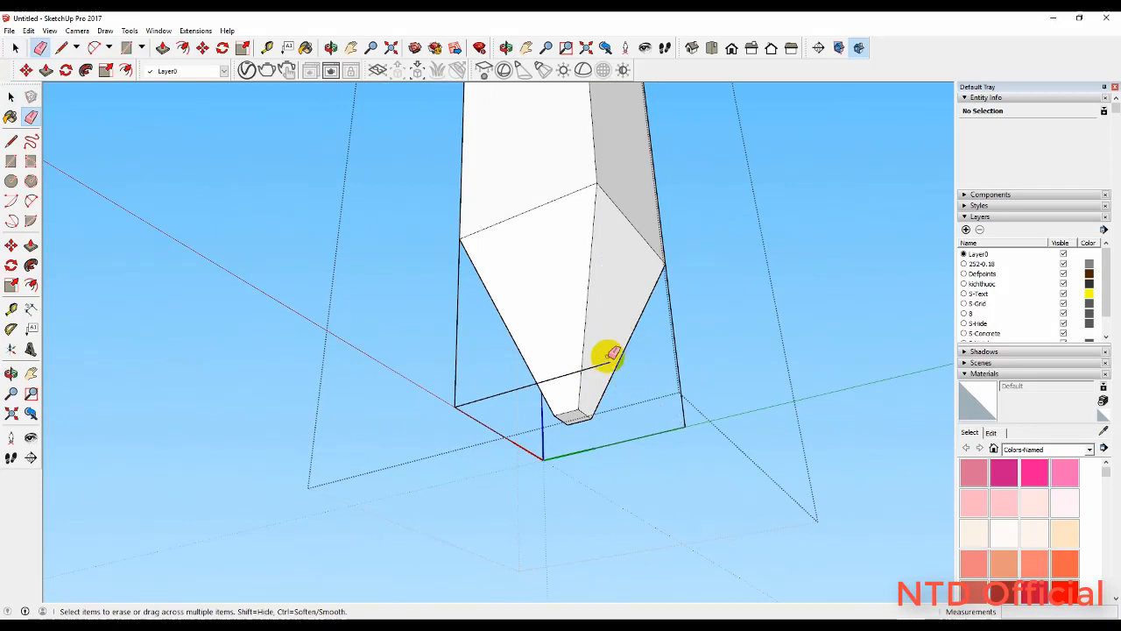
mouse_move(690, 370)
middle_down()
mouse_move(578, 393)
mouse_move(670, 355)
middle_up()
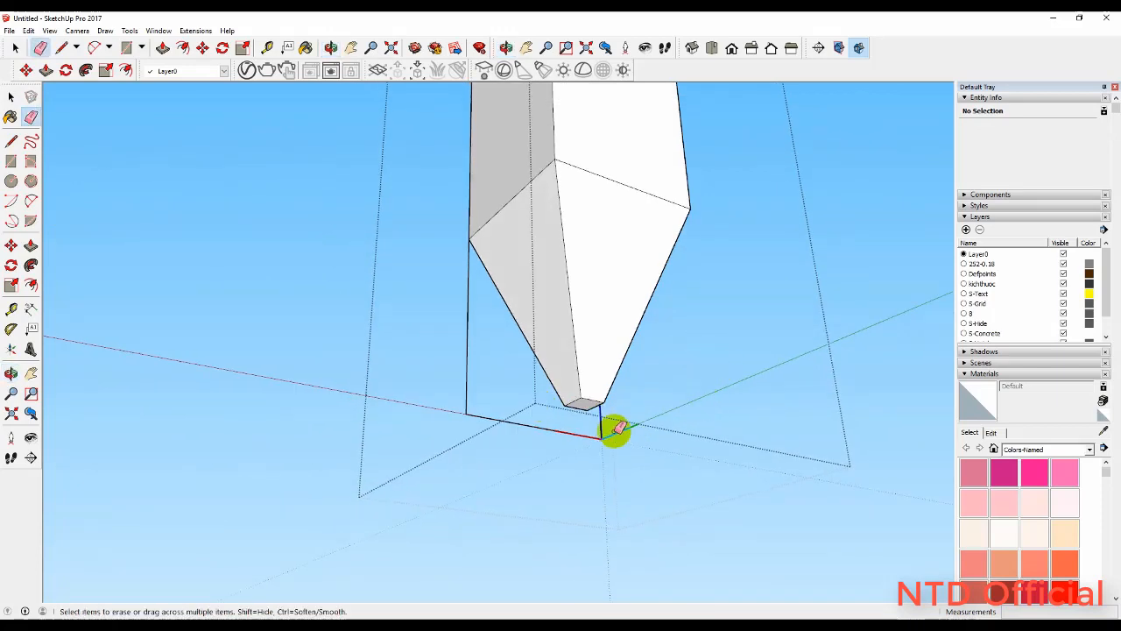
mouse_move(616, 430)
middle_down()
mouse_move(512, 395)
mouse_move(871, 415)
middle_up()
middle_drag(412, 380, 624, 378)
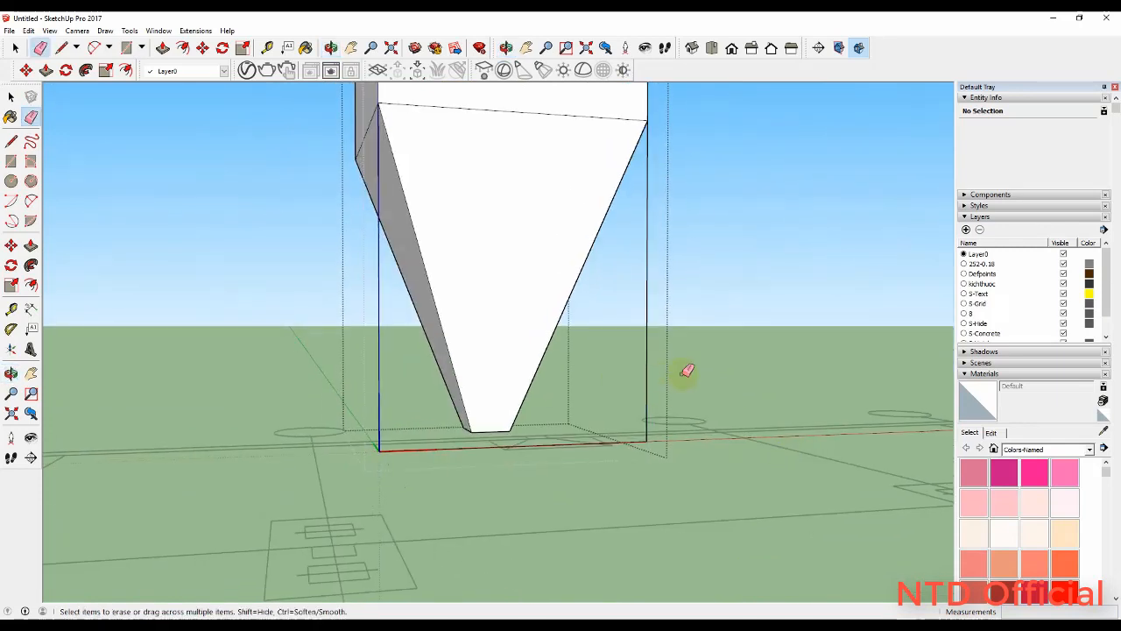
click(649, 374)
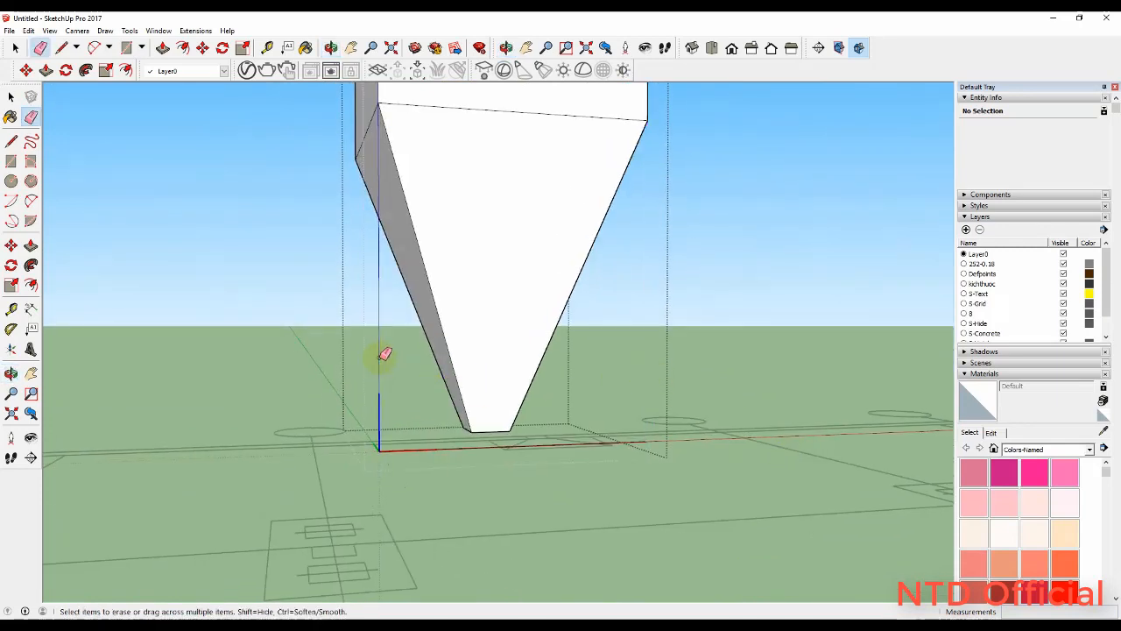
middle_drag(385, 354, 353, 408)
mouse_move(488, 453)
middle_down()
mouse_move(411, 516)
mouse_move(500, 458)
middle_up()
key(space)
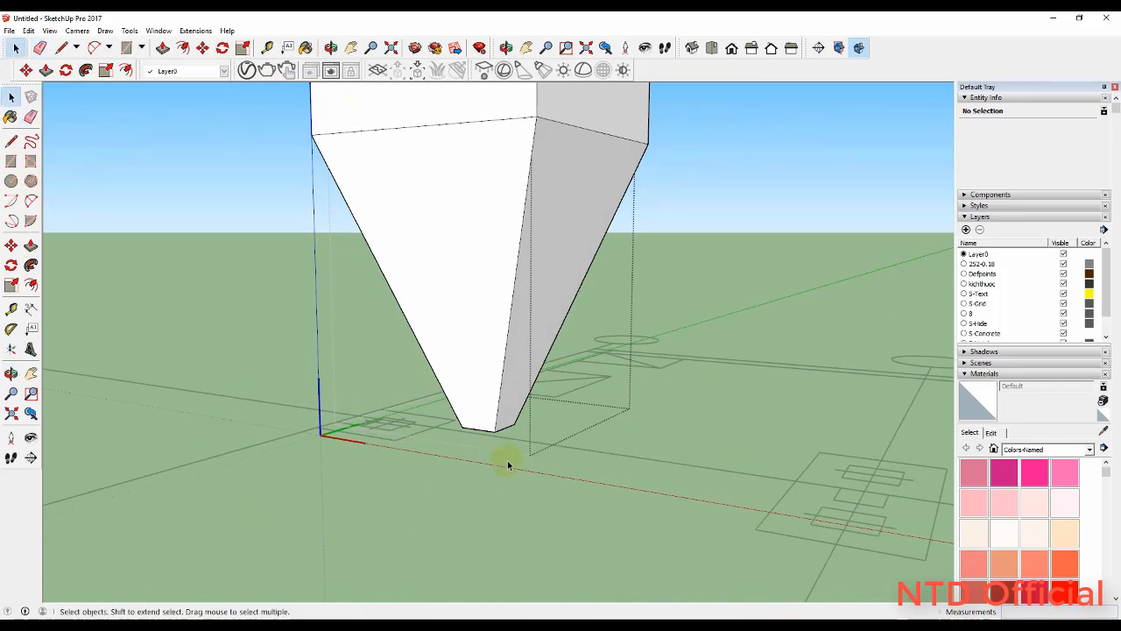
click(758, 259)
Move the pile component by its top corner onto the matching corner of a pile outline in a footing on the plan
scroll(426, 340, down, 8)
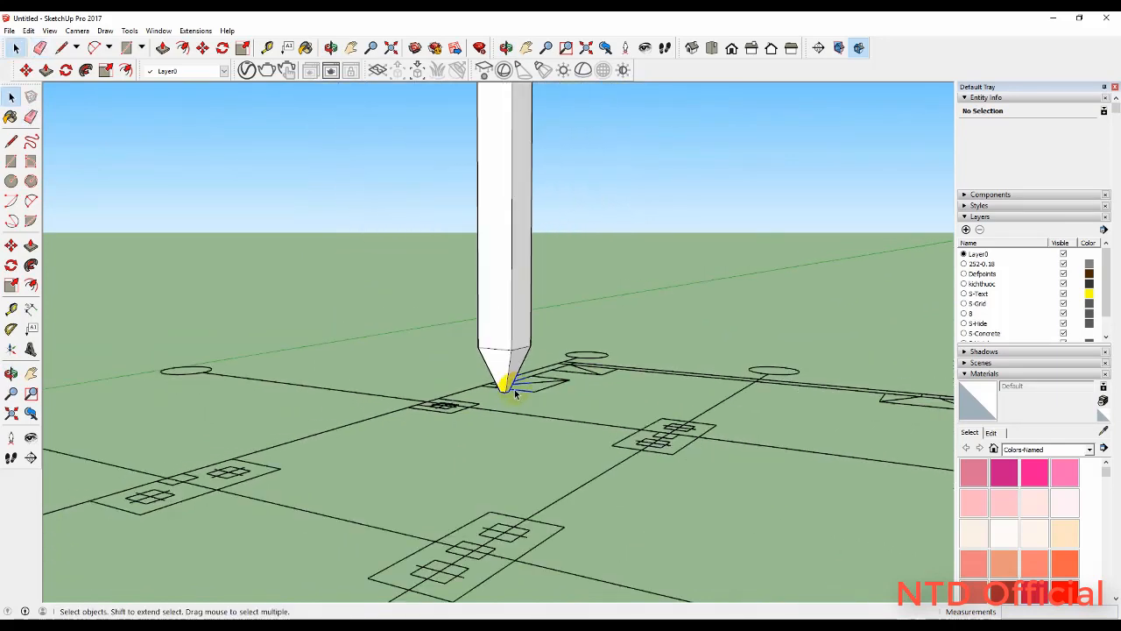
scroll(515, 394, down, 10)
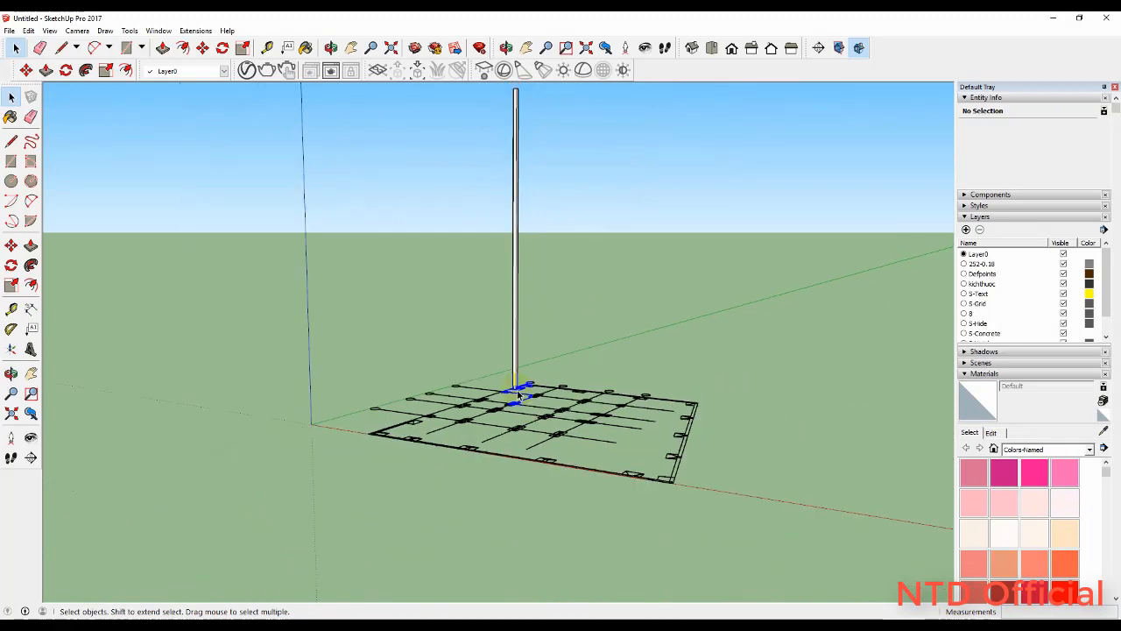
middle_drag(530, 280, 519, 382)
scroll(518, 384, down, 4)
scroll(517, 188, up, 5)
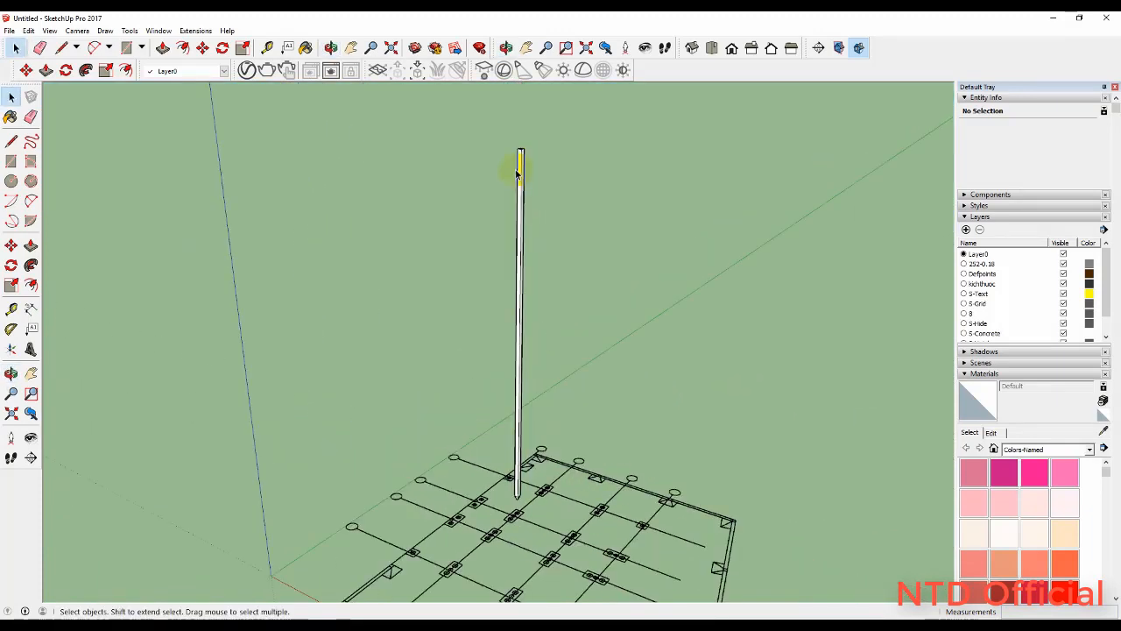
scroll(517, 173, up, 4)
click(525, 167)
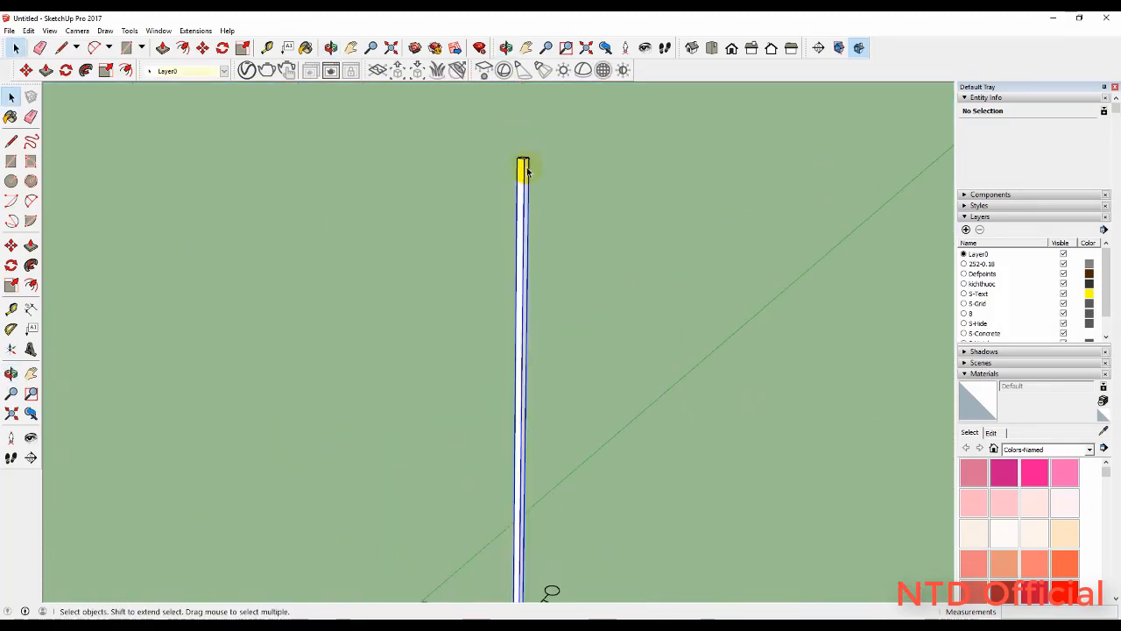
key(m)
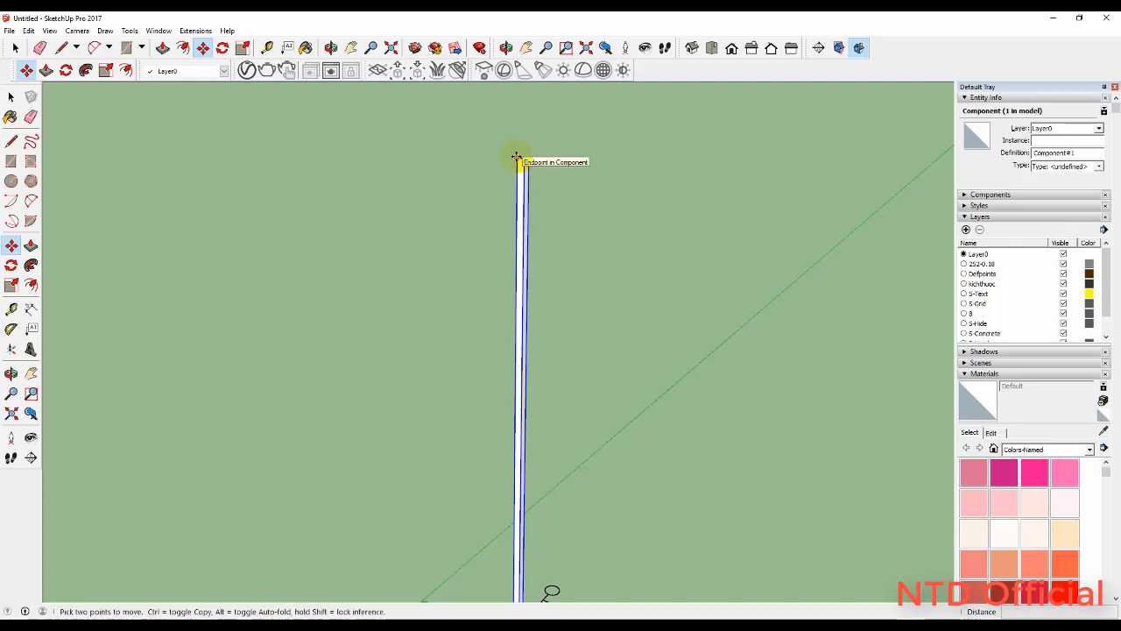
click(517, 159)
scroll(593, 161, down, 5)
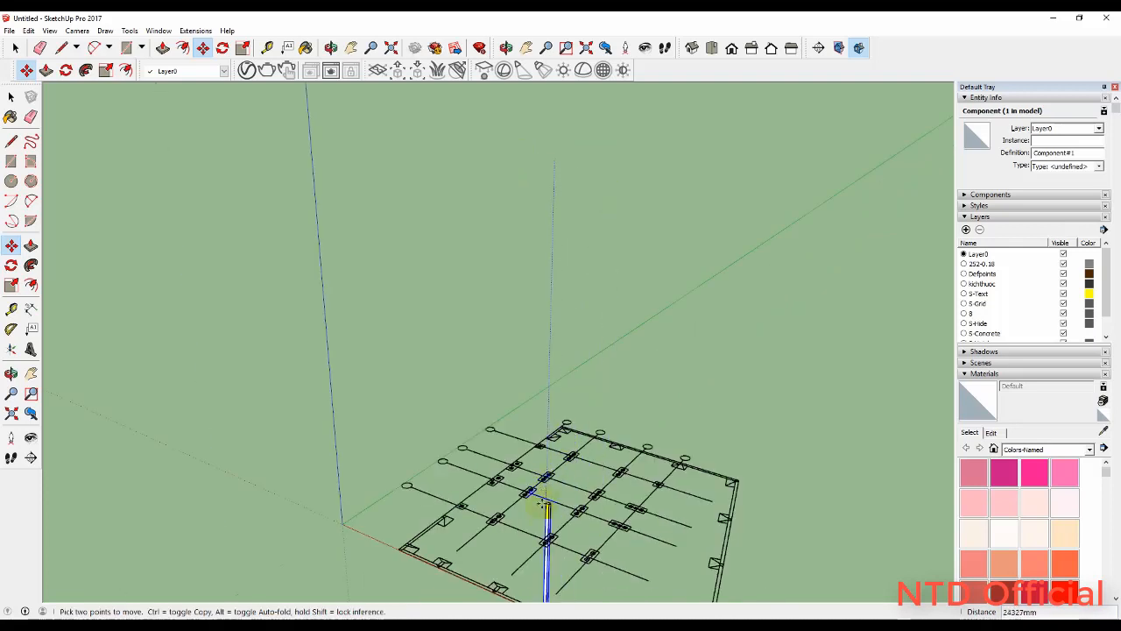
scroll(543, 506, up, 10)
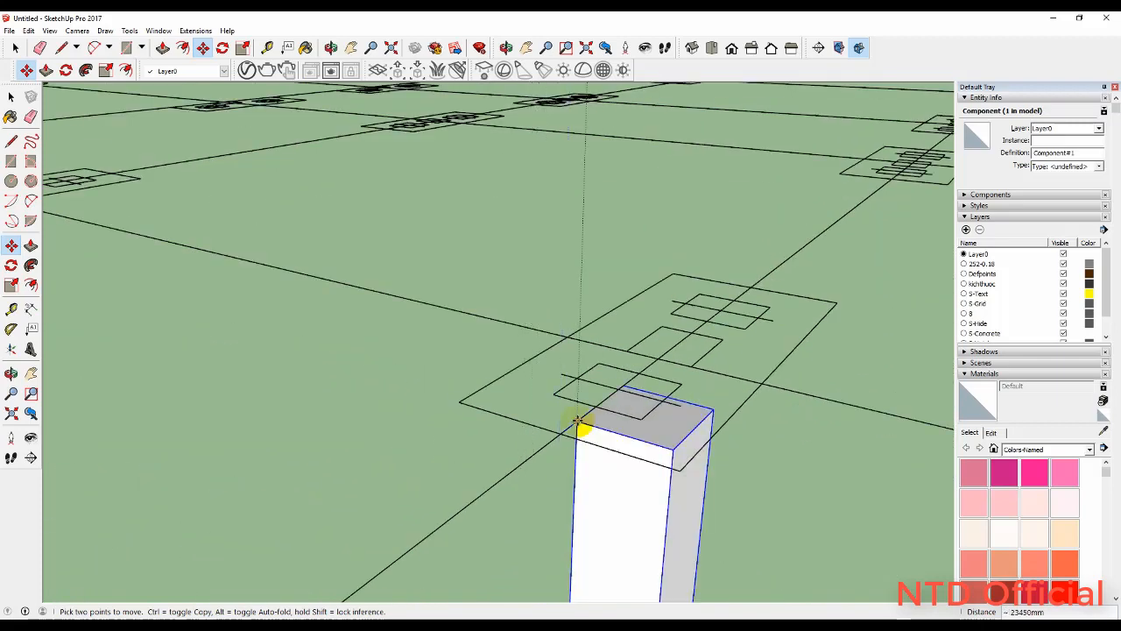
click(557, 393)
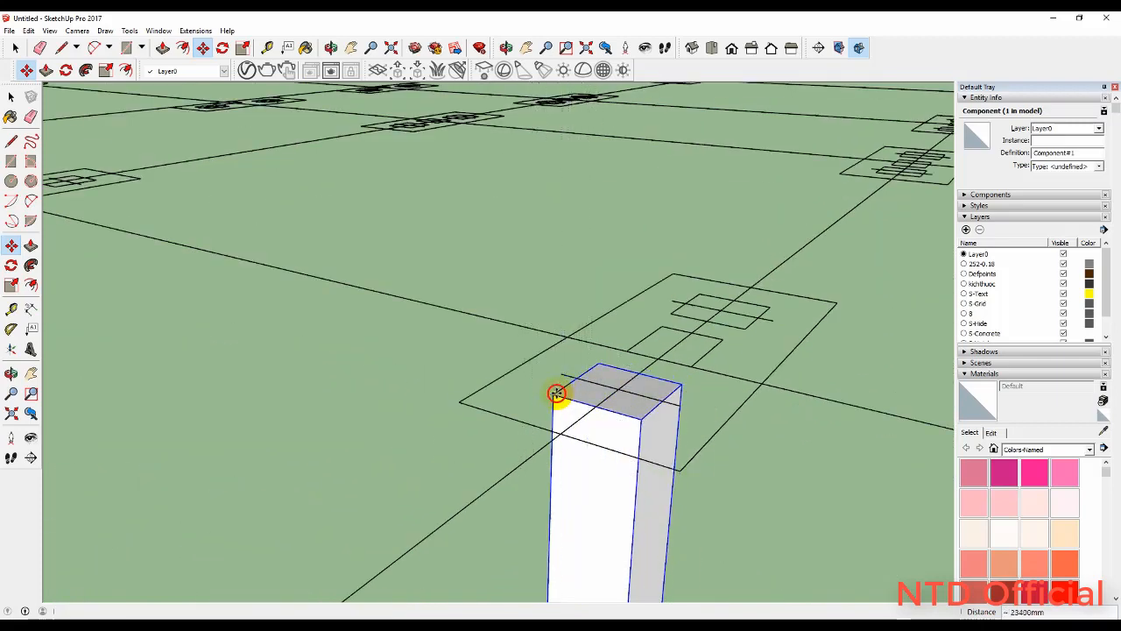
key(space)
Move the pile component 700 mm up along the blue axis
scroll(556, 377, down, 3)
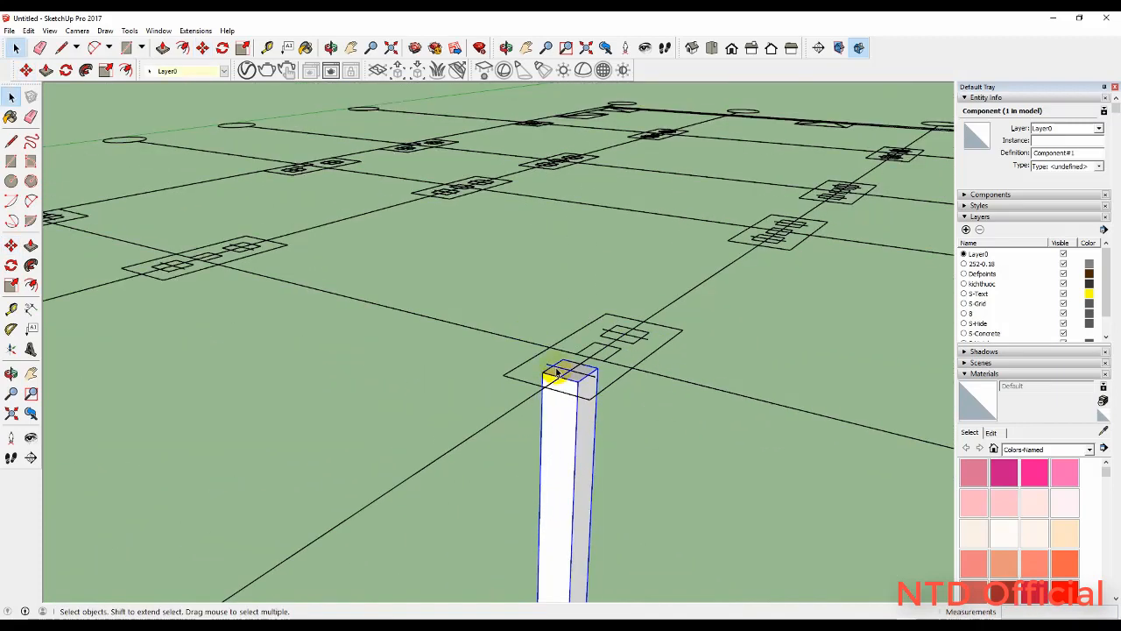
click(603, 418)
click(589, 429)
scroll(574, 378, up, 3)
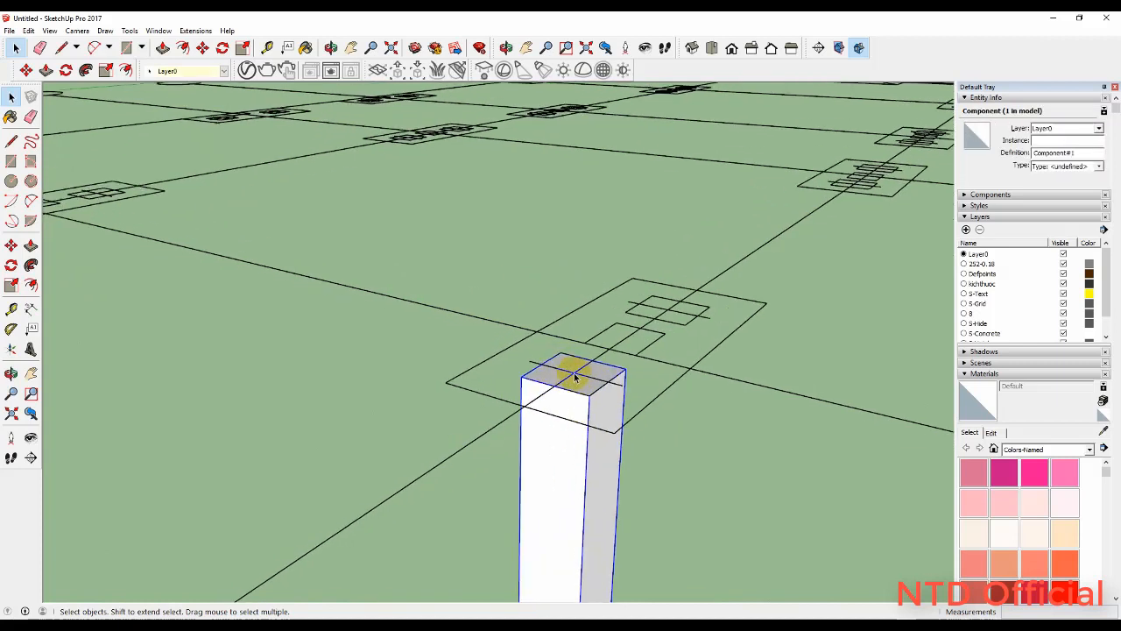
key(m)
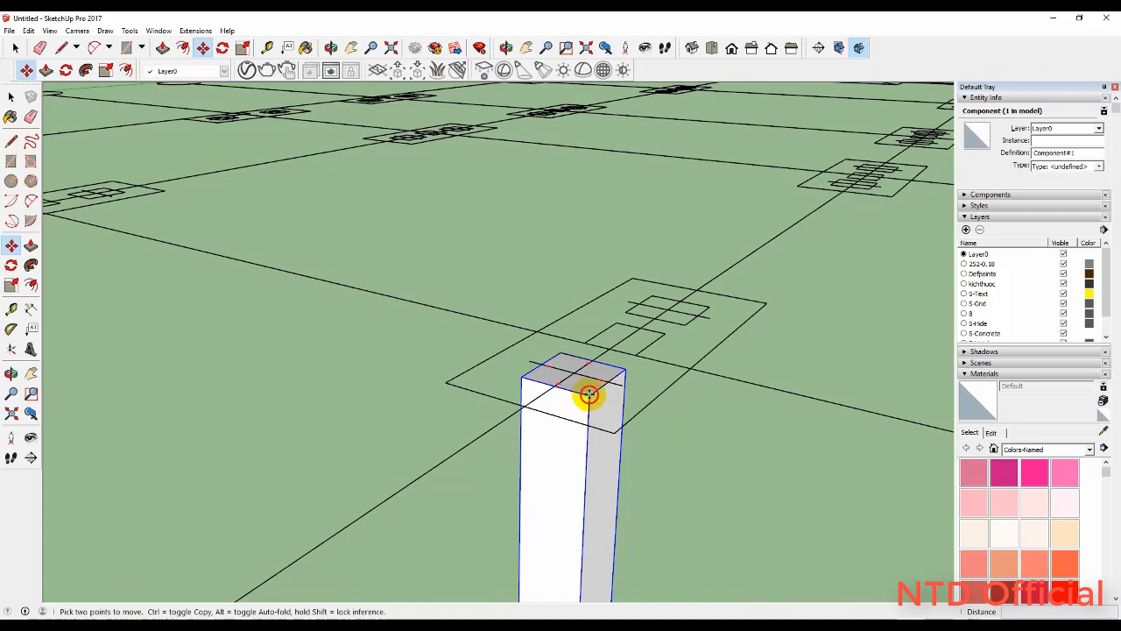
click(588, 394)
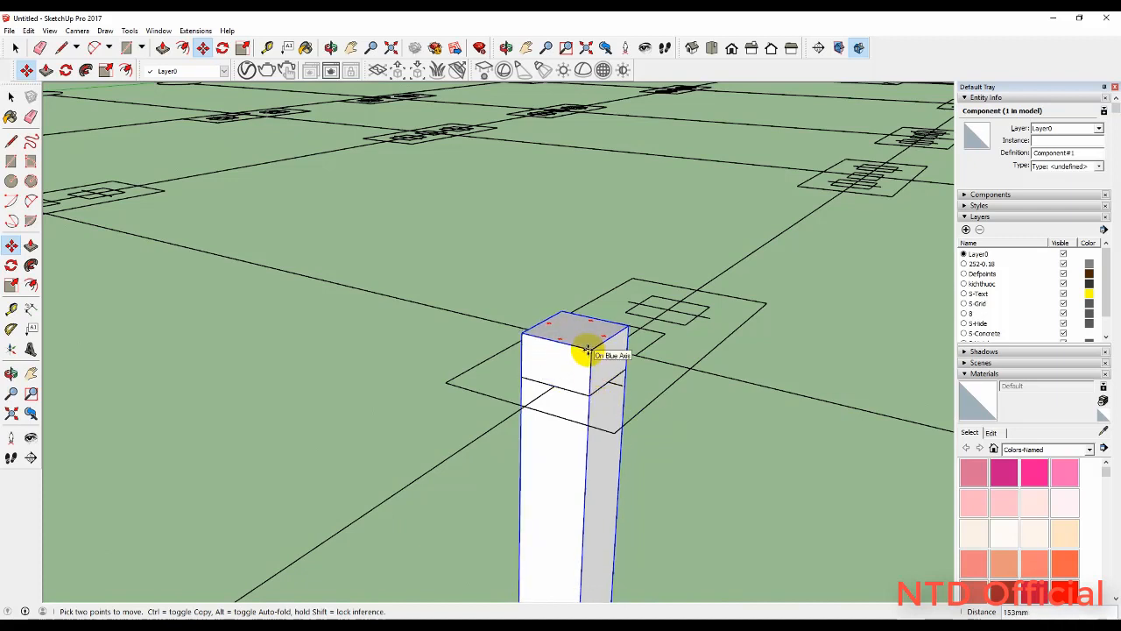
key(Return)
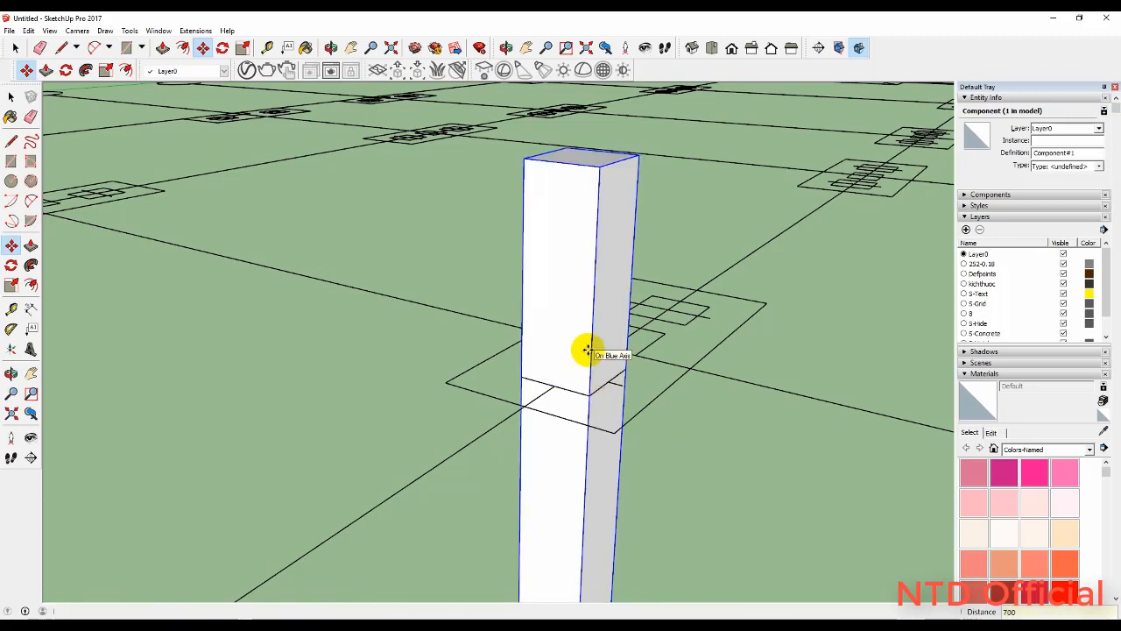
key(space)
middle_drag(600, 347, 620, 379)
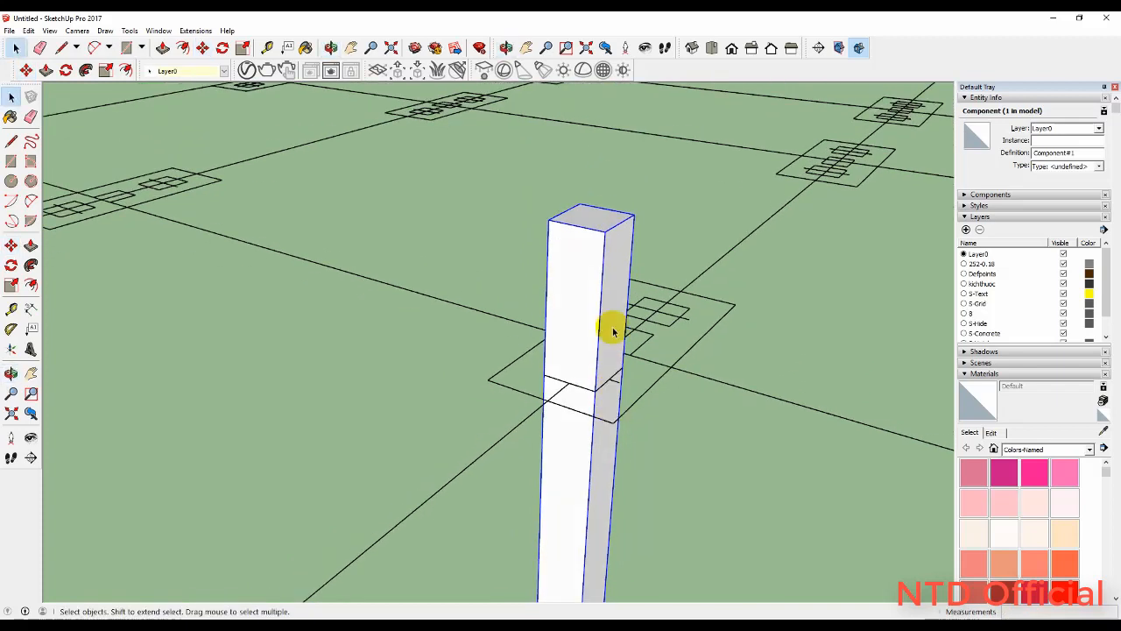
Push the pile component's top face down level with the pile outline on the plan and finish editing the component
double_click(607, 279)
click(601, 222)
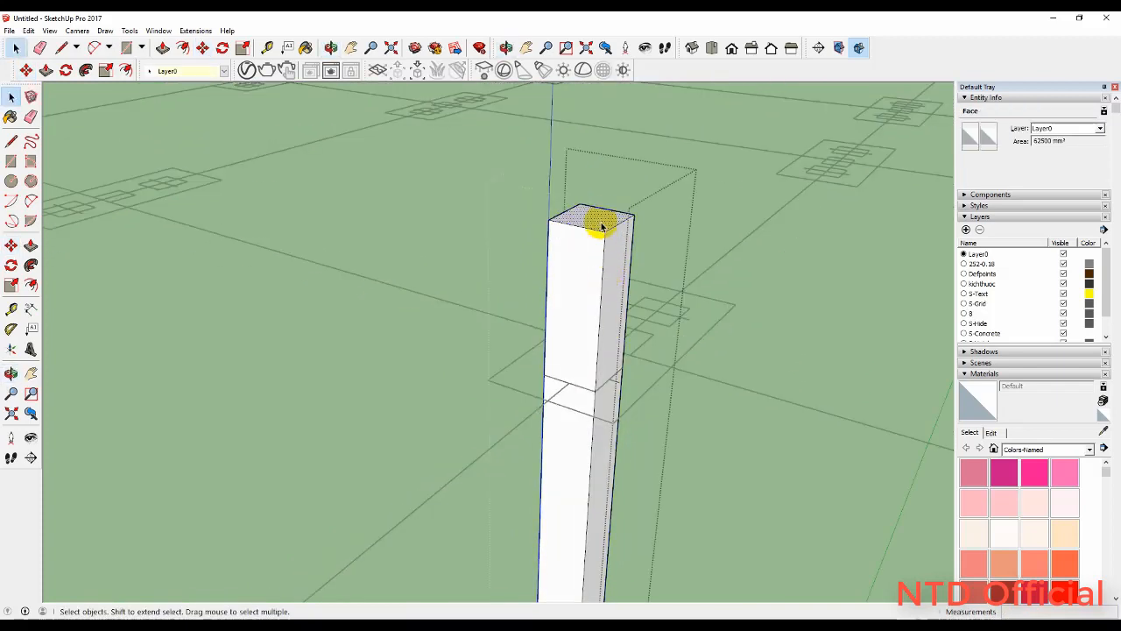
key(p)
click(601, 226)
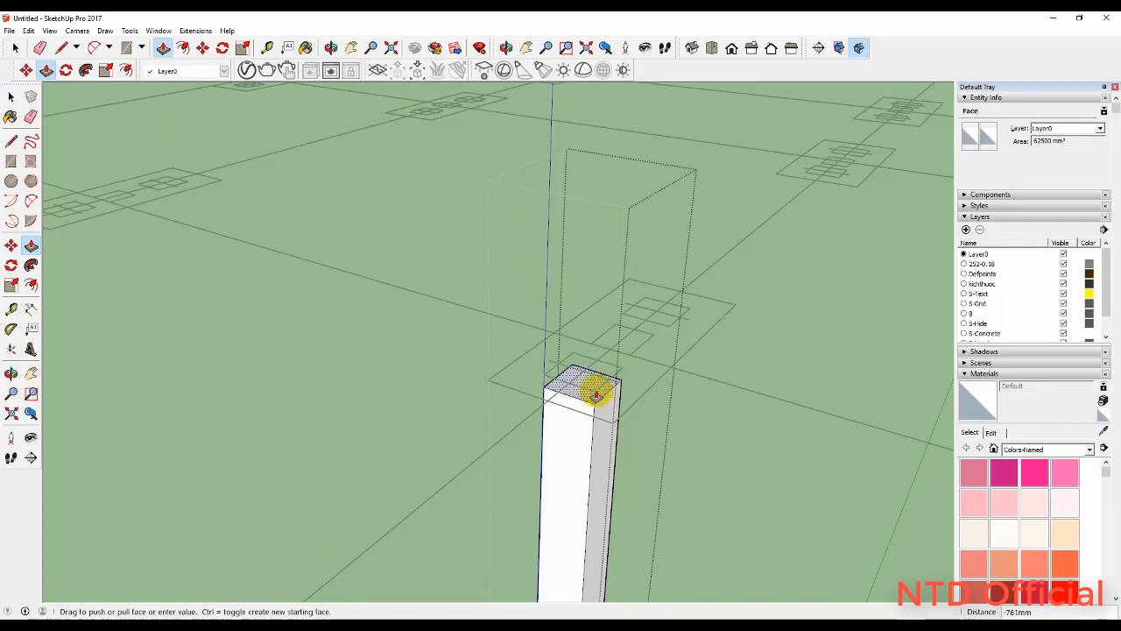
click(543, 379)
key(space)
click(771, 442)
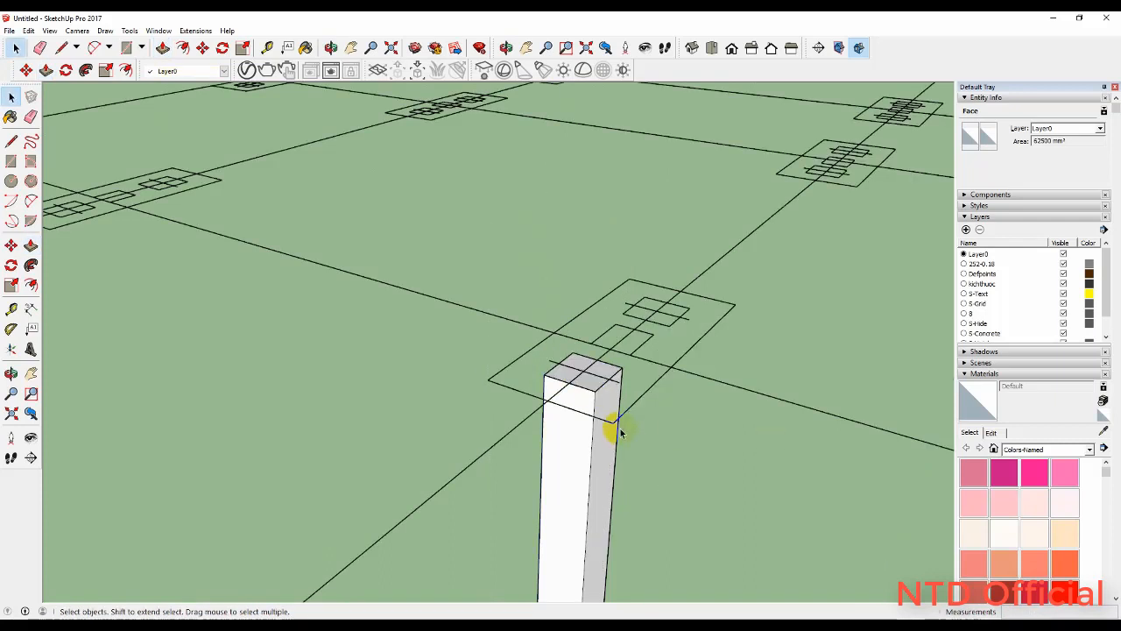
Move the shortened pile component 100 mm up along the blue axis
middle_drag(589, 387, 611, 376)
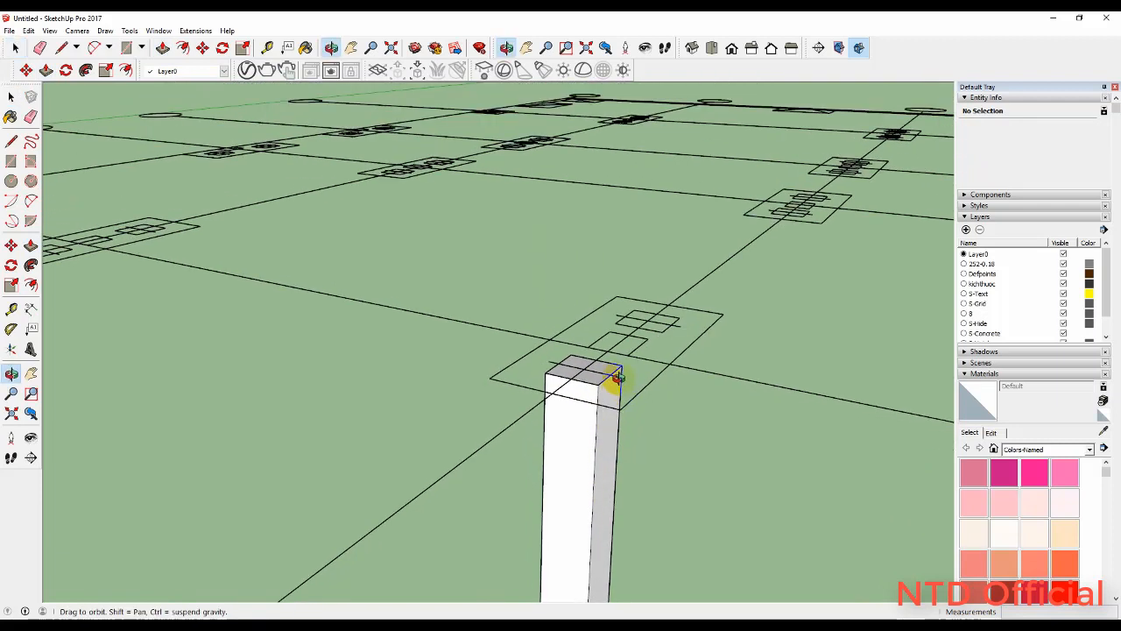
click(603, 456)
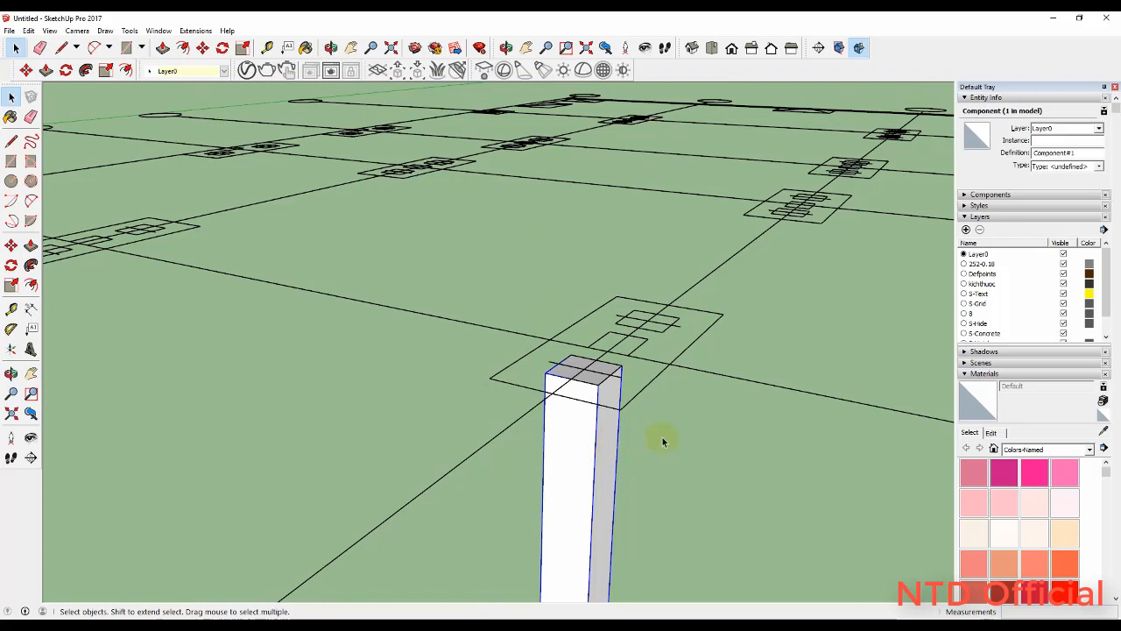
key(m)
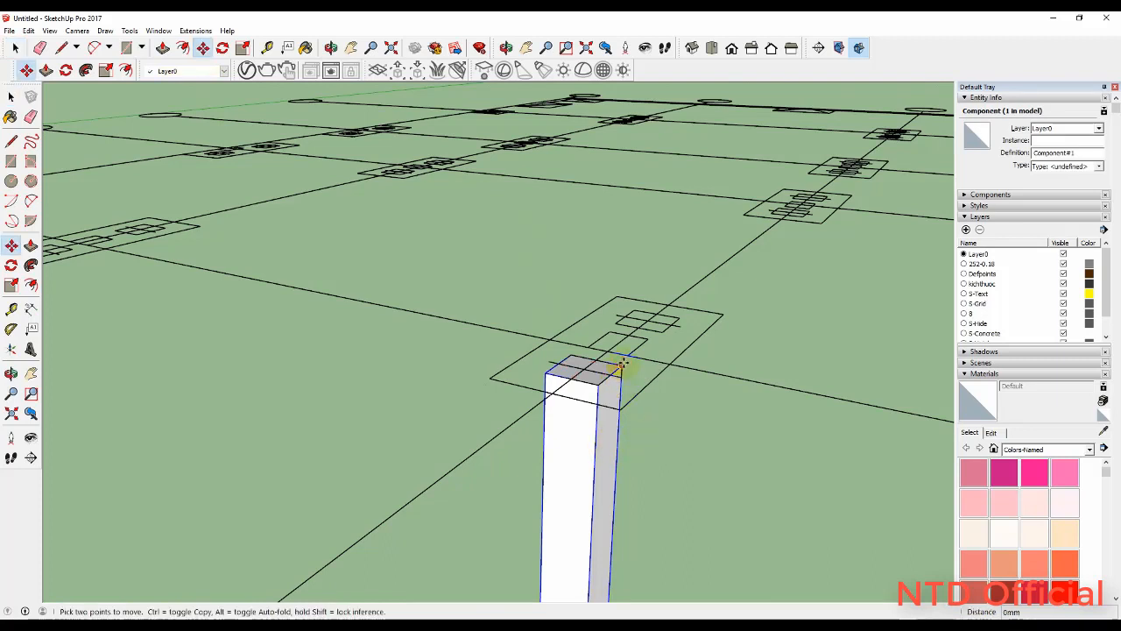
click(623, 365)
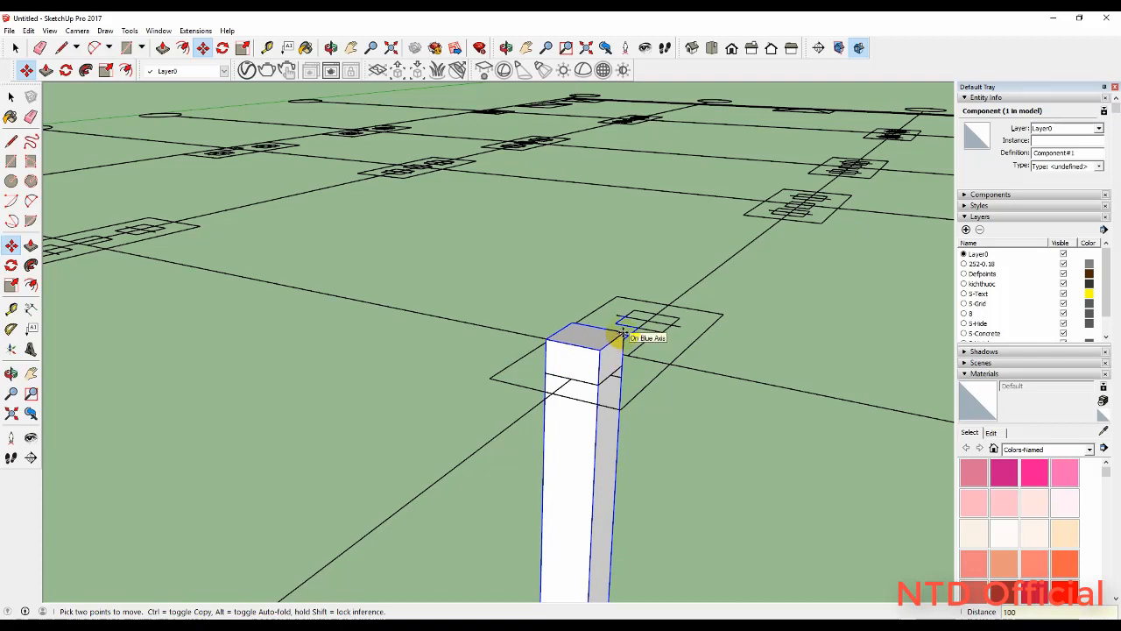
text(100)
key(Return)
key(space)
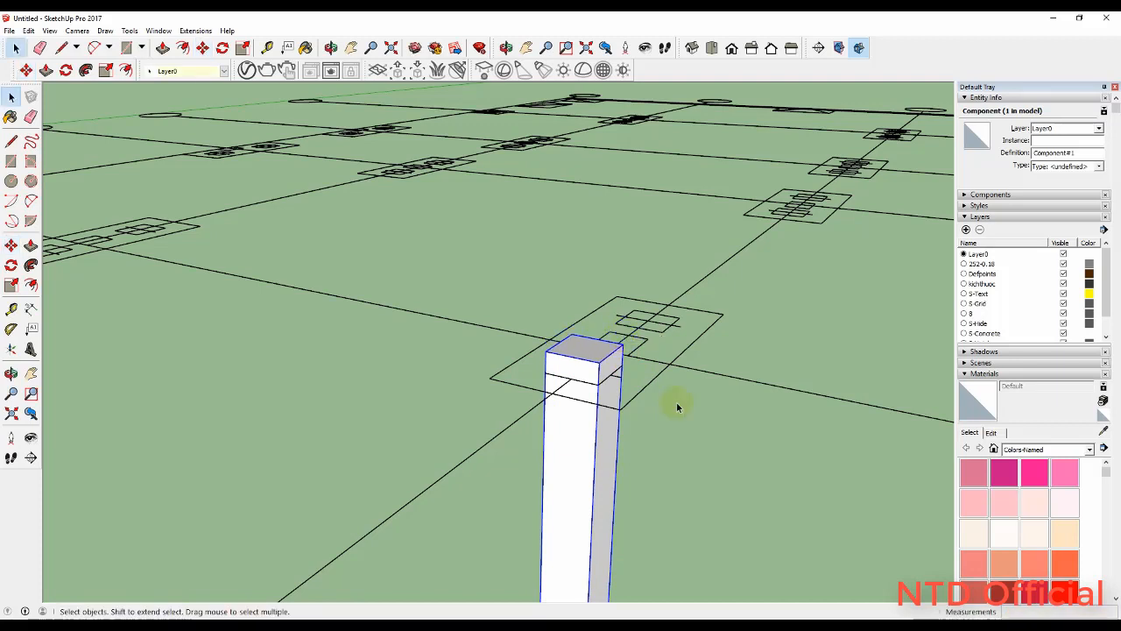
click(694, 441)
Copy the pile 750 mm onto the other cross-marked outline in the same footing, aligning it by the corner at plan level
scroll(701, 421, down, 3)
middle_drag(704, 412, 473, 440)
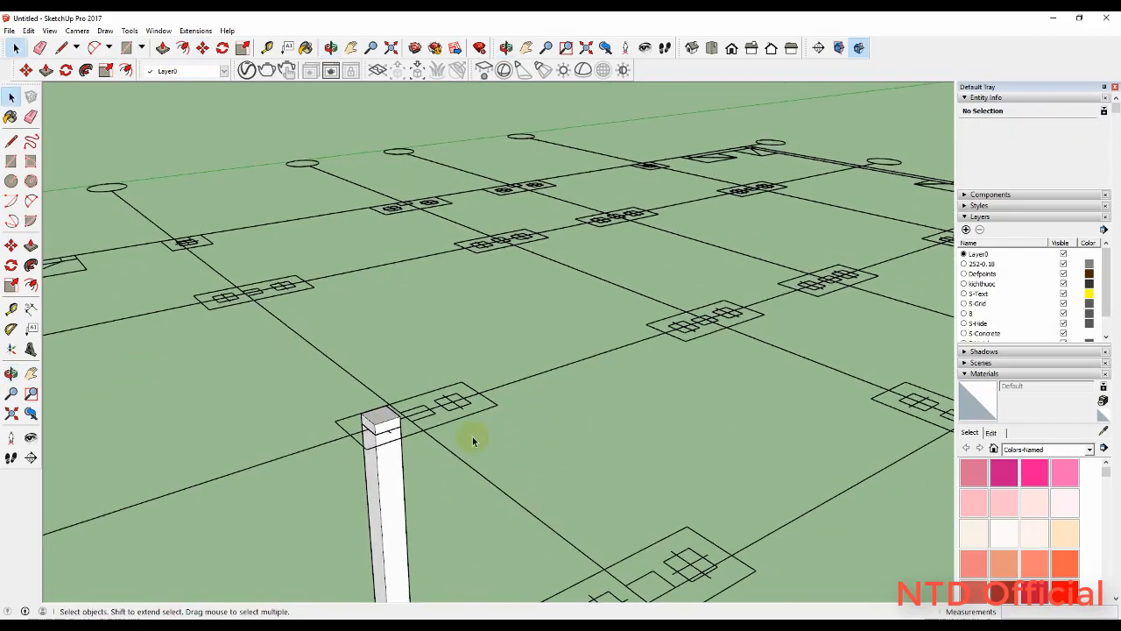
scroll(368, 434, up, 2)
click(355, 436)
scroll(386, 426, up, 2)
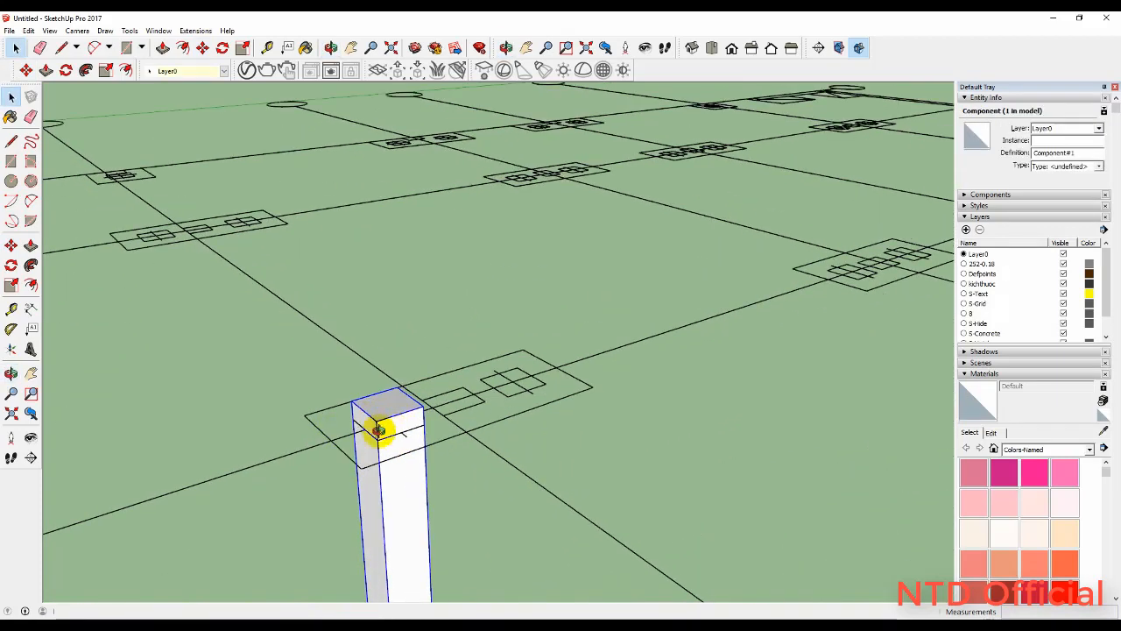
key(m)
scroll(439, 422, up, 3)
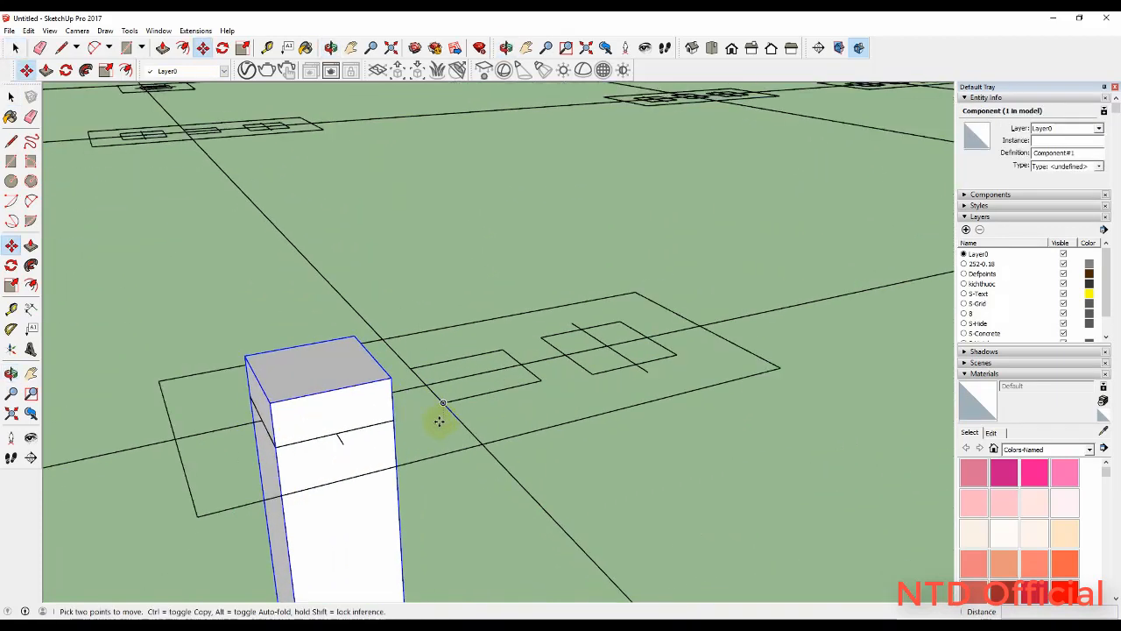
click(389, 421)
key(ctrl)
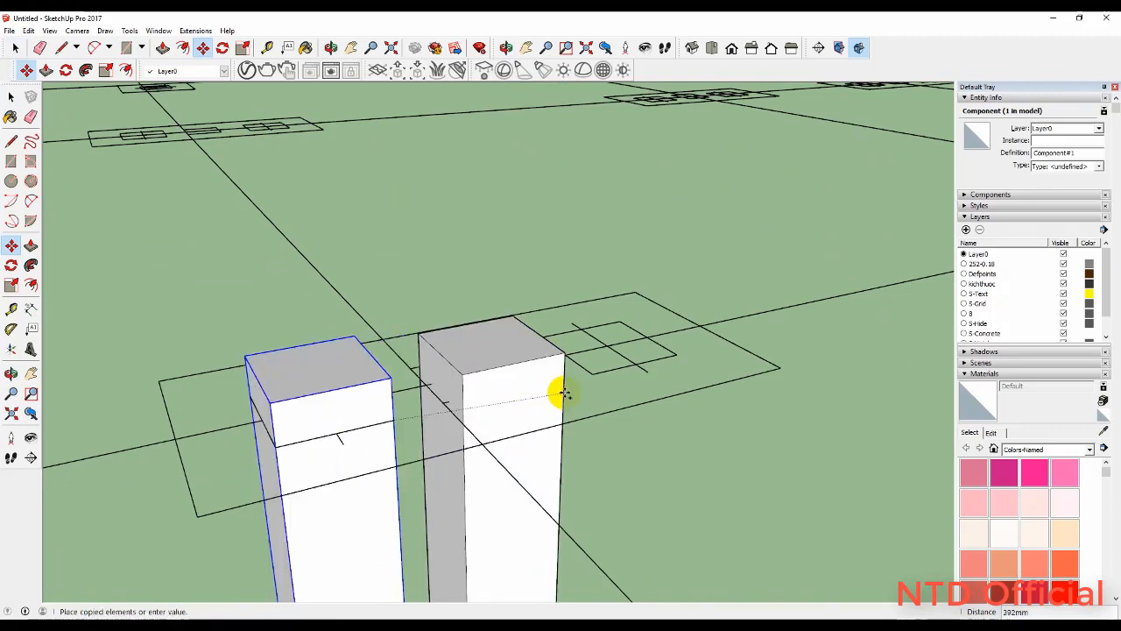
click(673, 360)
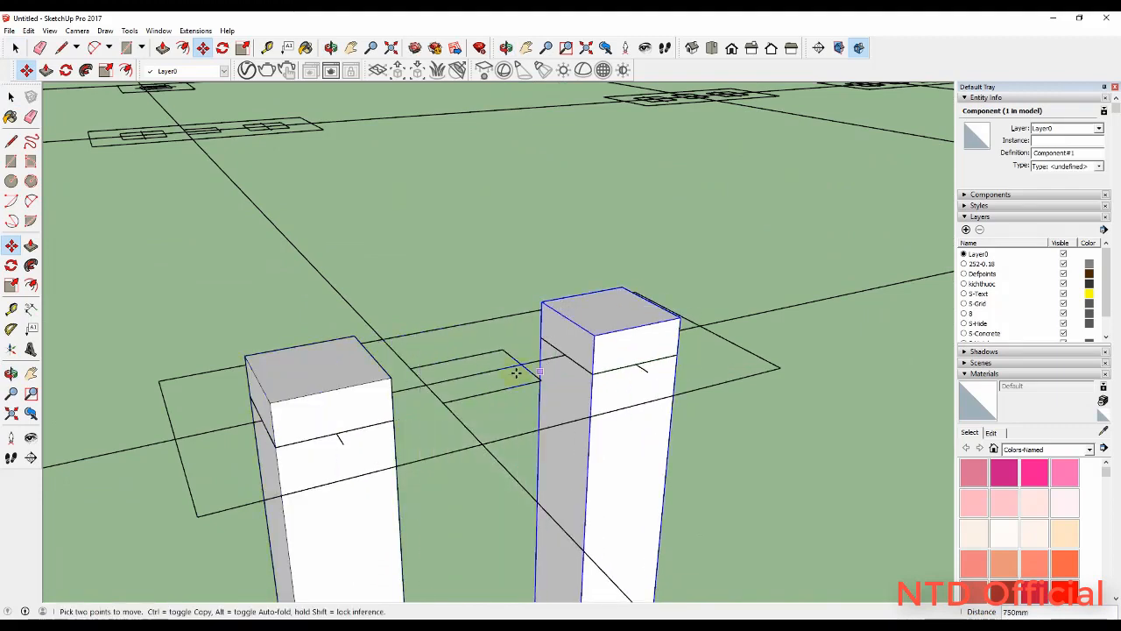
Copy the pile onto the two cross-marked outlines of the second footing in the row, 750 mm apart
scroll(326, 393, down, 6)
scroll(452, 391, up, 2)
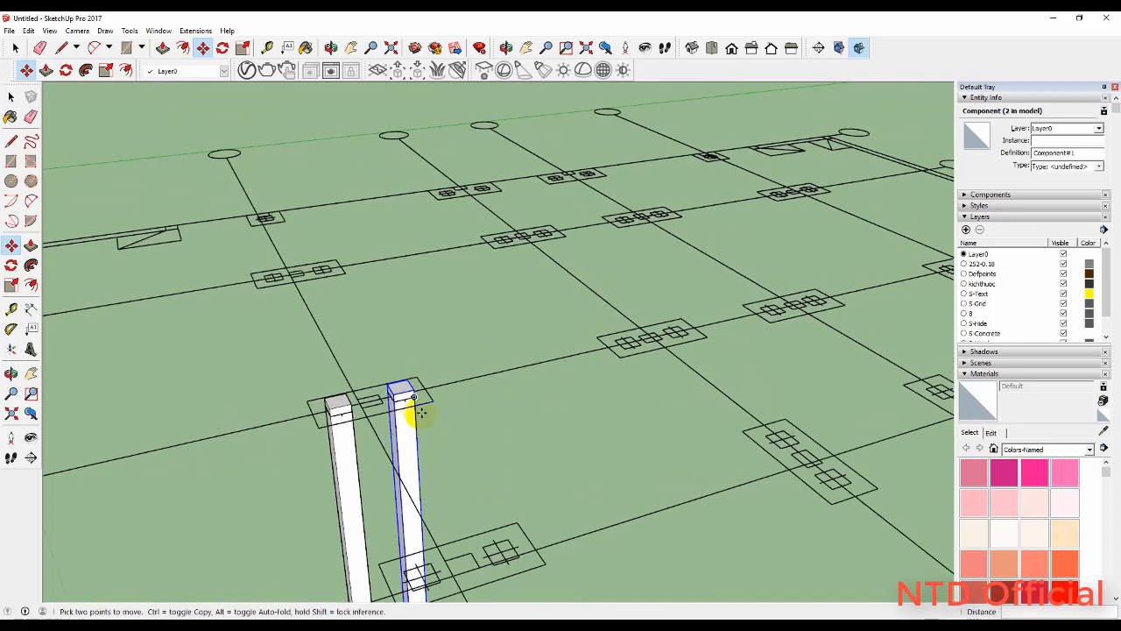
click(410, 396)
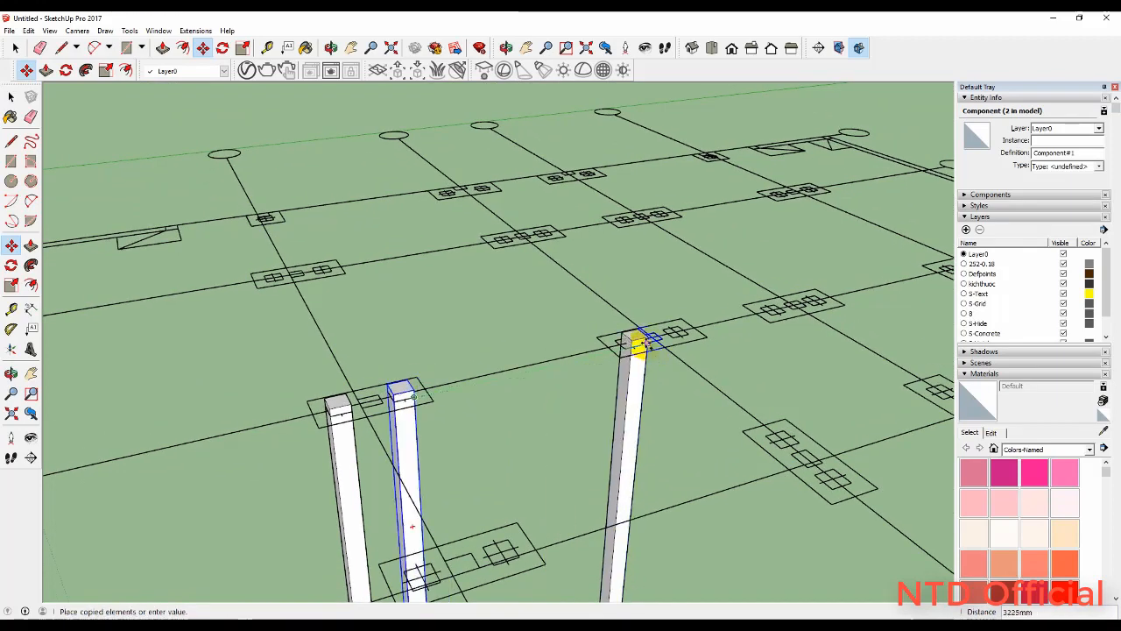
middle_drag(636, 344, 467, 381)
scroll(663, 405, up, 5)
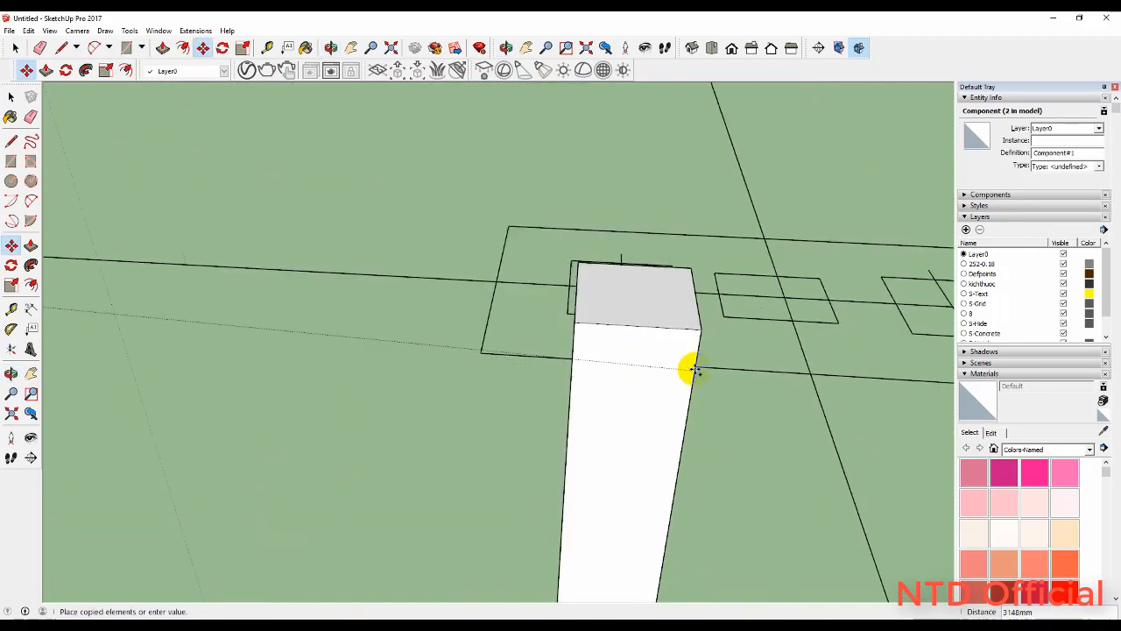
click(671, 319)
scroll(584, 321, down, 5)
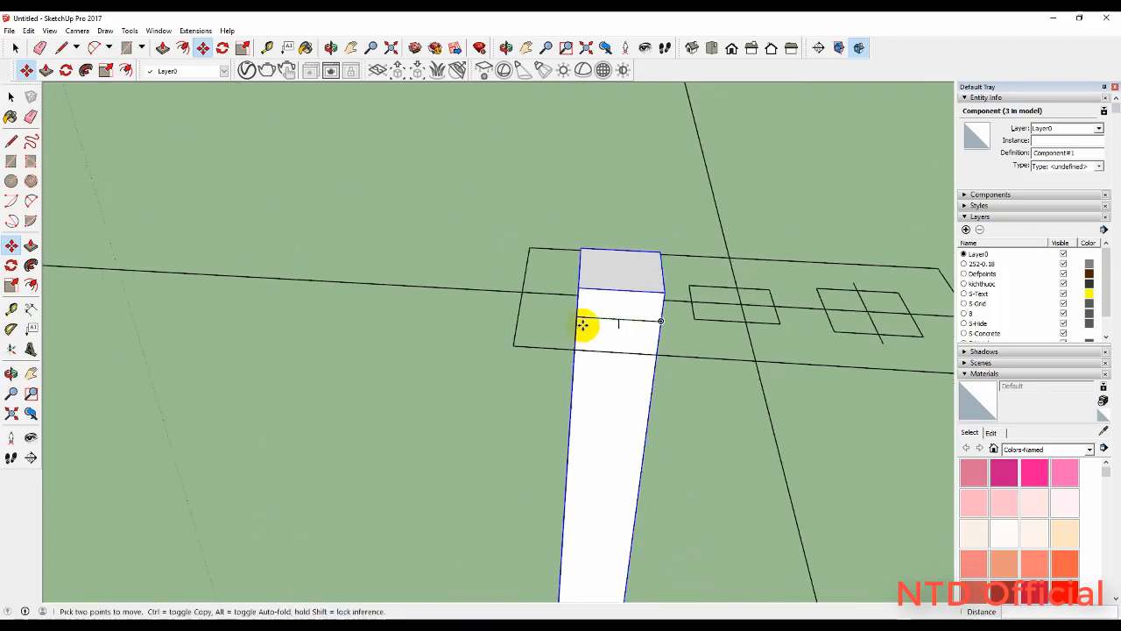
click(528, 320)
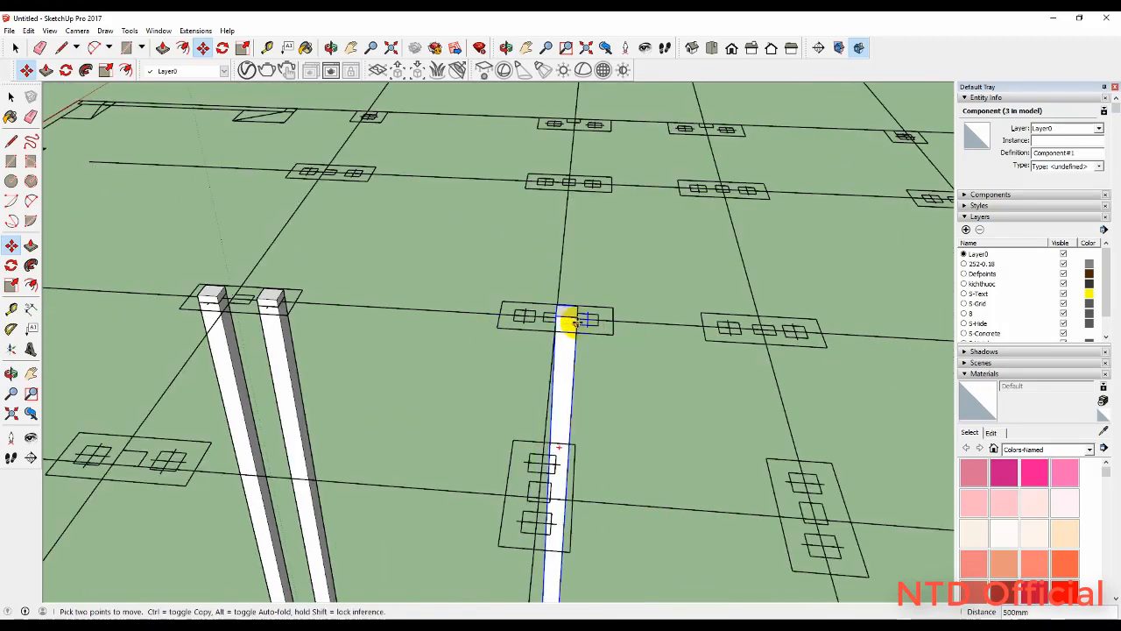
click(593, 325)
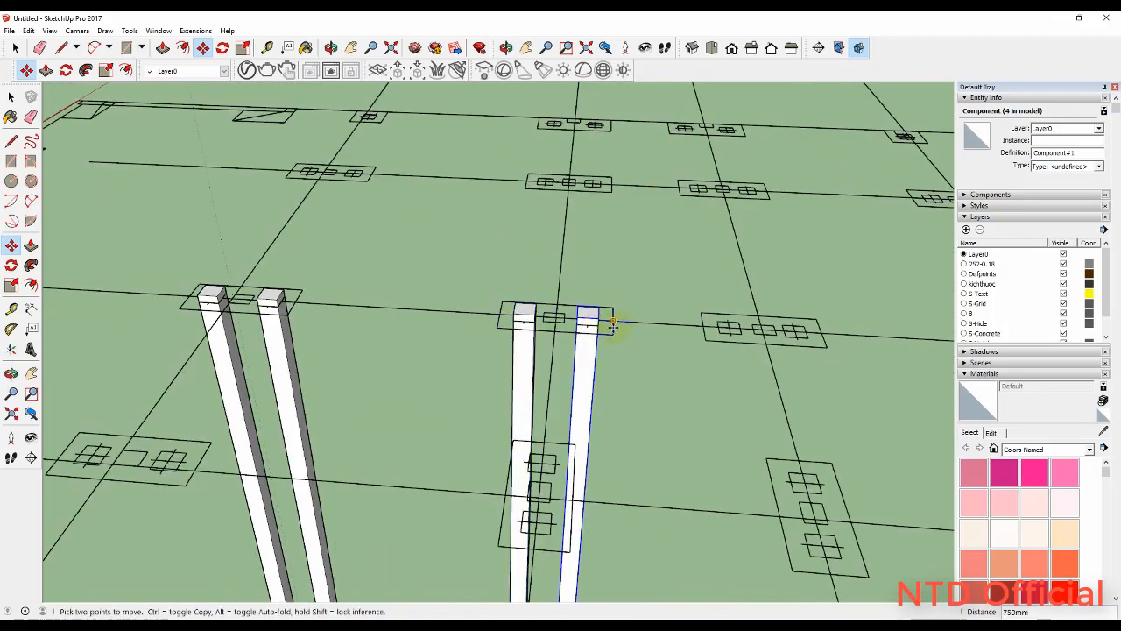
Copy the pile onto the two cross-marked outlines of the third footing in the row, 750 mm apart
click(593, 325)
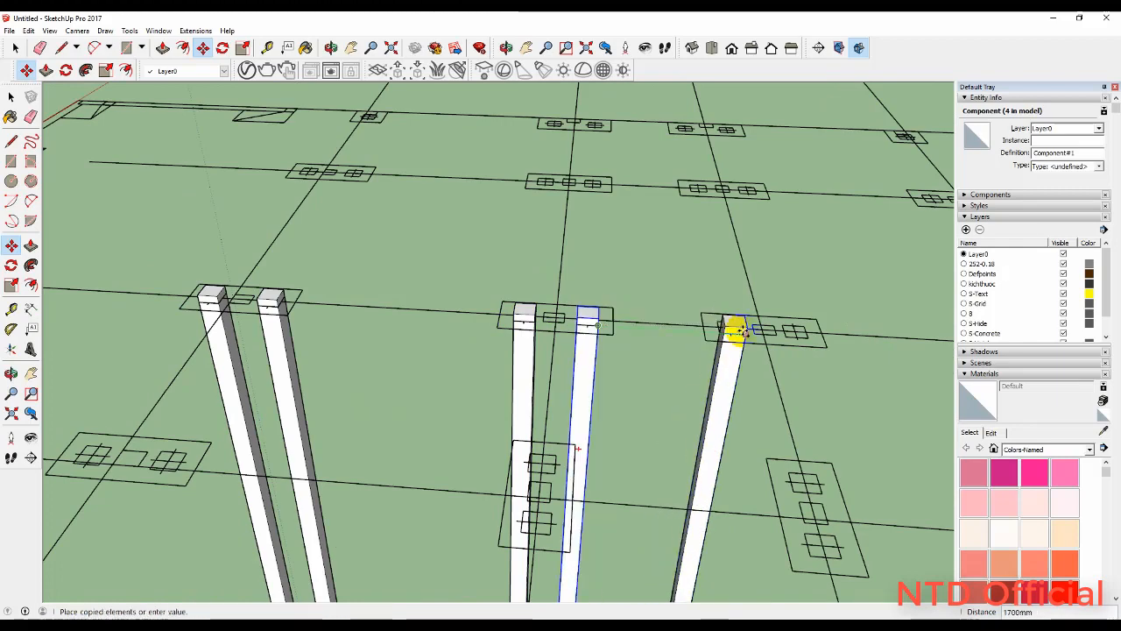
click(734, 329)
scroll(733, 333, up, 4)
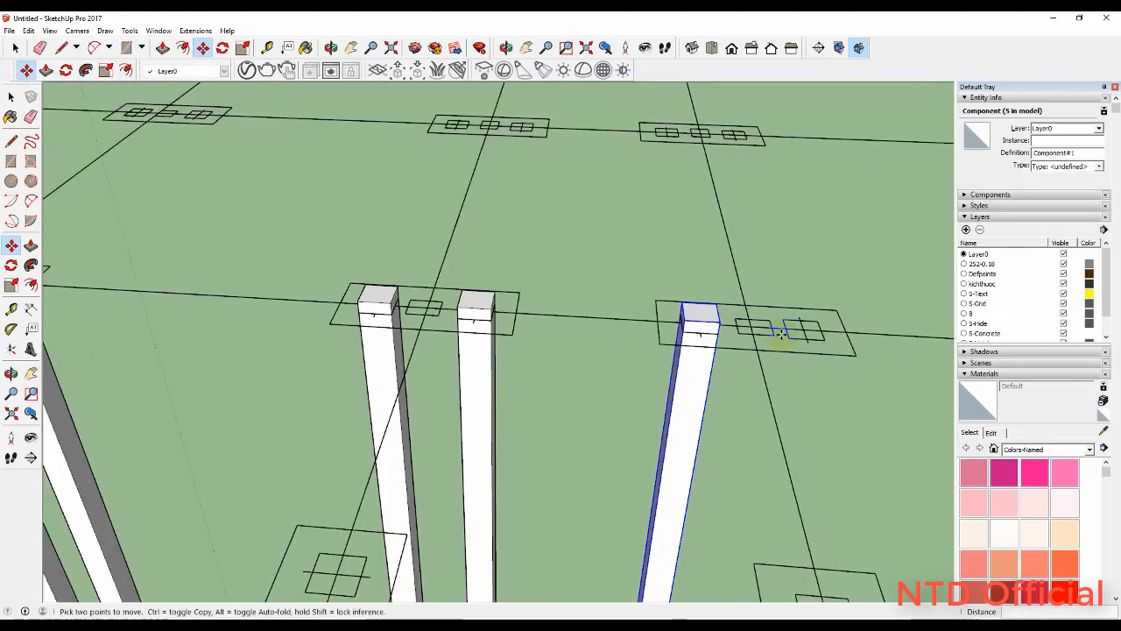
scroll(730, 340, up, 3)
scroll(596, 322, down, 2)
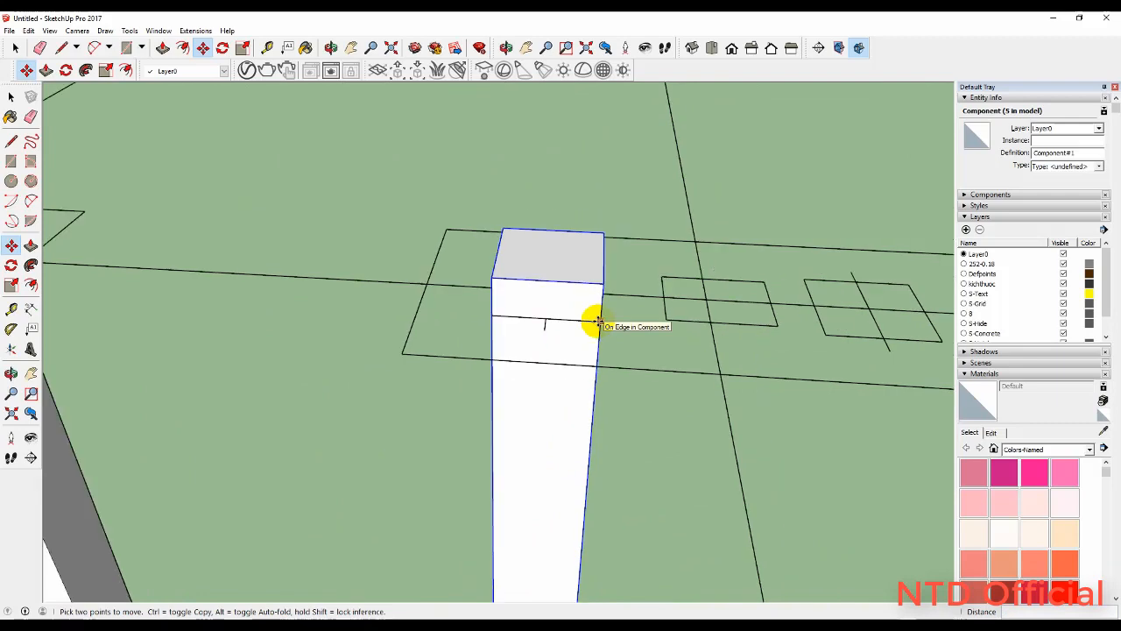
click(599, 322)
key(ctrl)
click(942, 344)
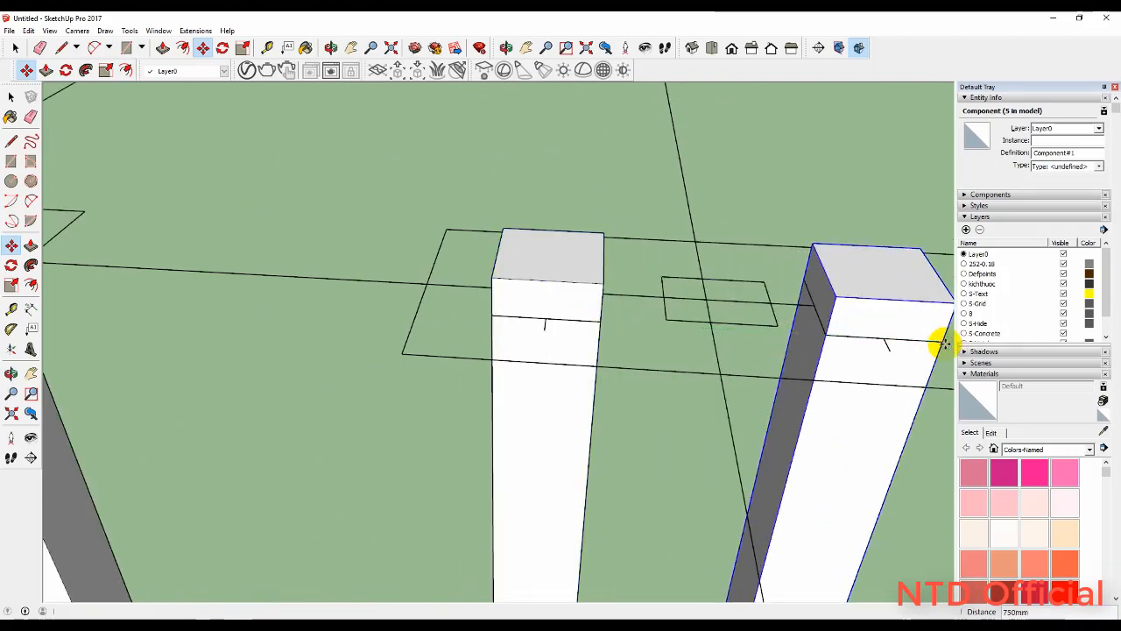
Copy the pile onto the two cross-marked outlines of the fourth footing in the row, 750 mm apart
scroll(573, 325, down, 6)
scroll(661, 331, up, 3)
scroll(593, 328, up, 2)
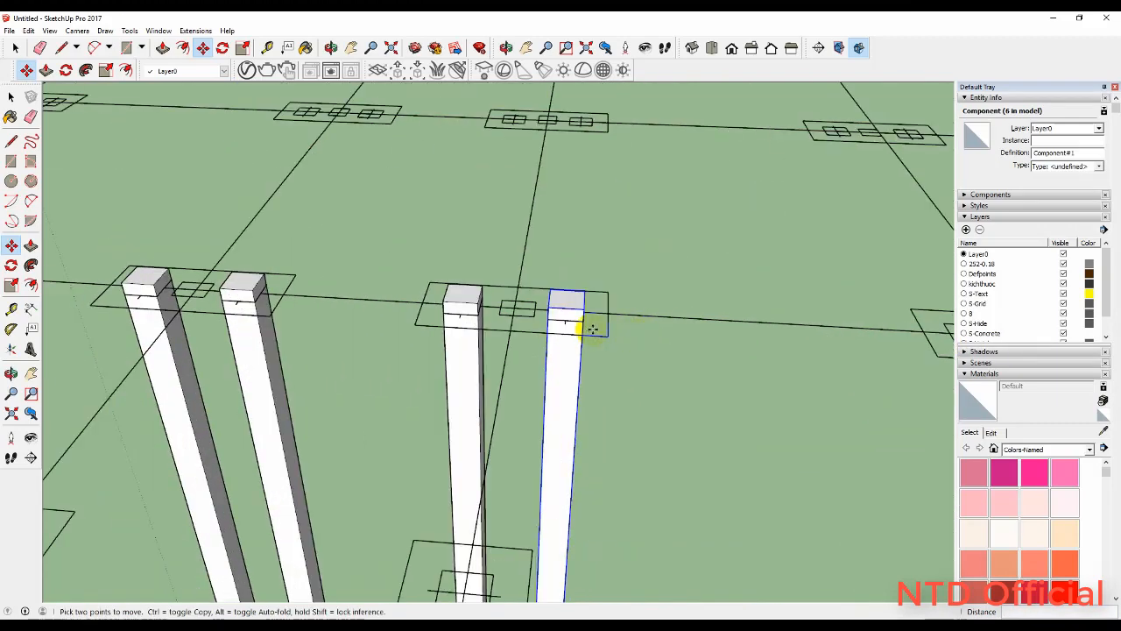
click(546, 324)
key(ctrl)
scroll(548, 321, down, 2)
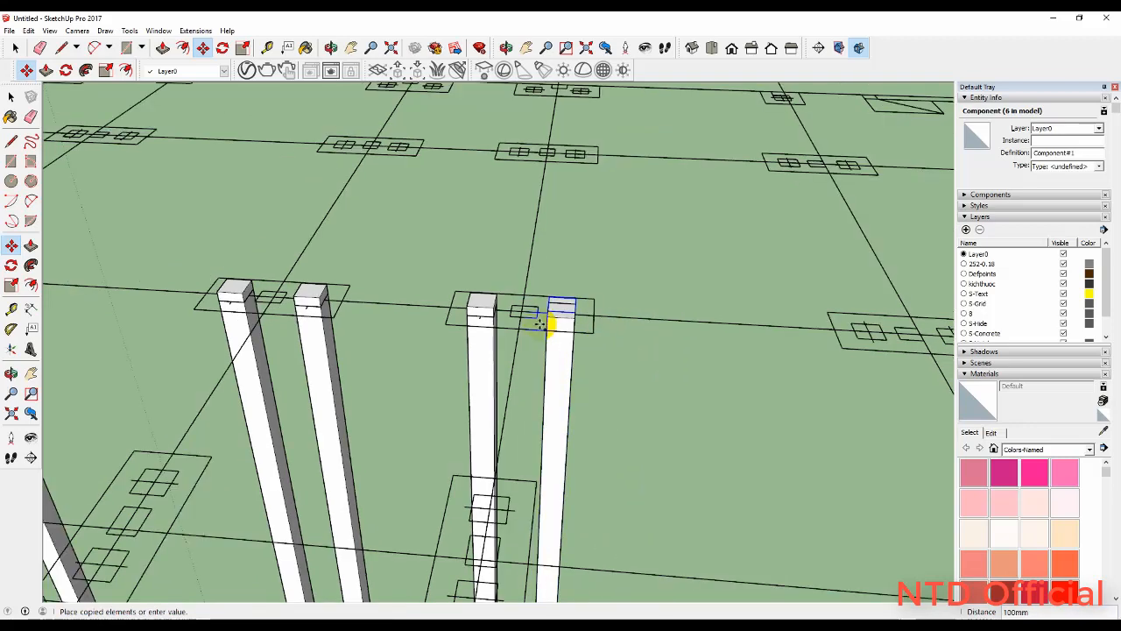
click(813, 335)
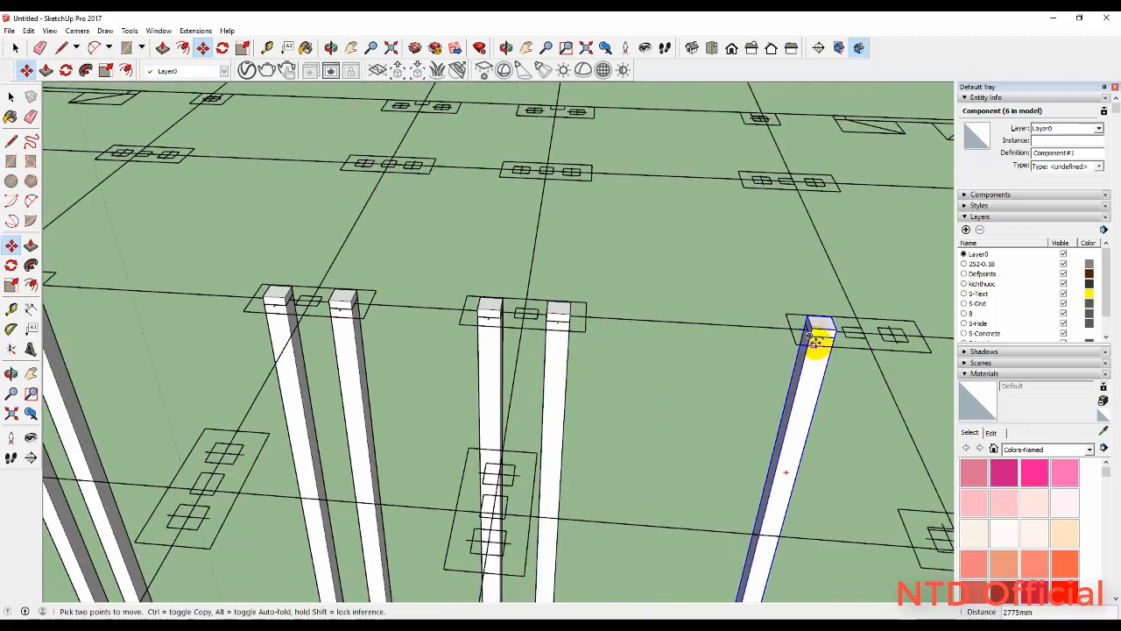
click(813, 336)
key(ctrl)
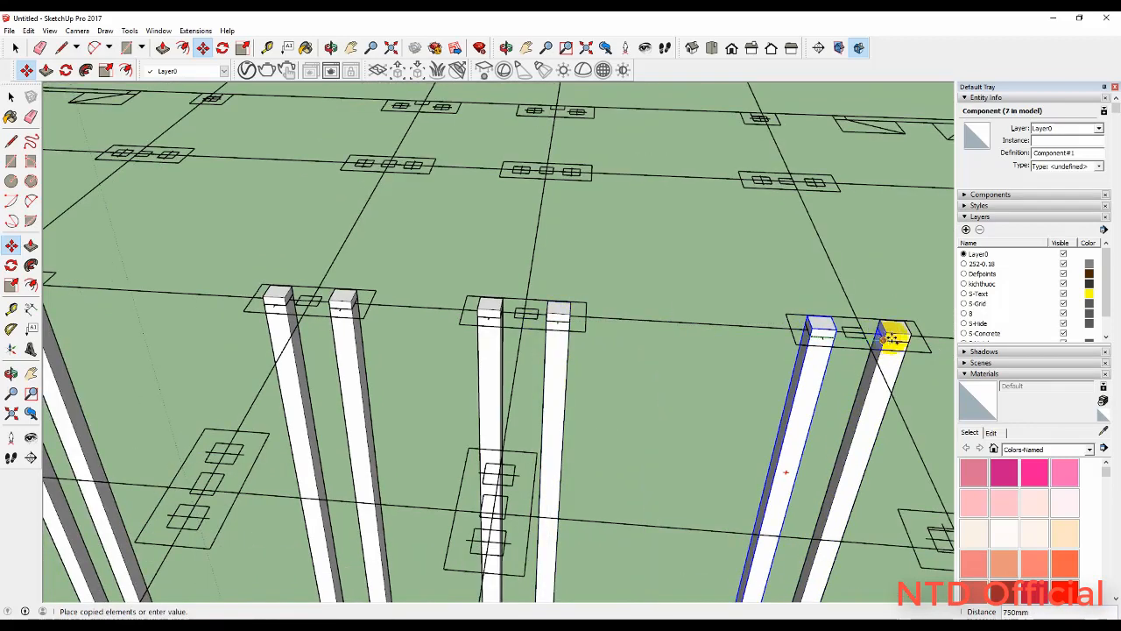
click(887, 340)
Examine the completed row of piles from below the plan and from above
scroll(671, 271, down, 6)
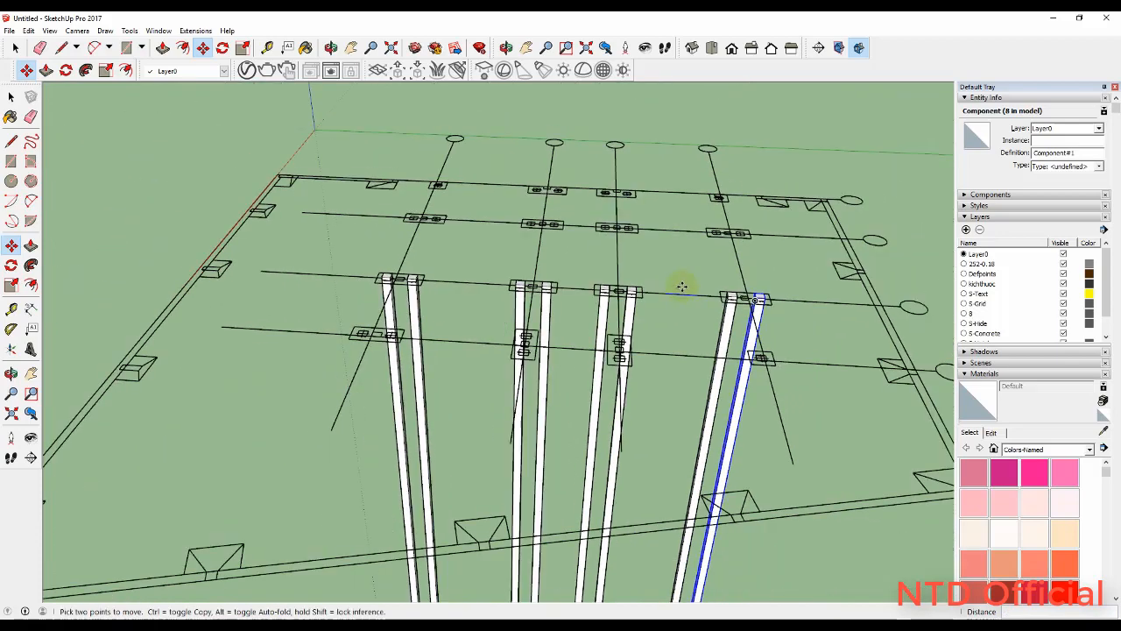
middle_drag(681, 283, 736, 202)
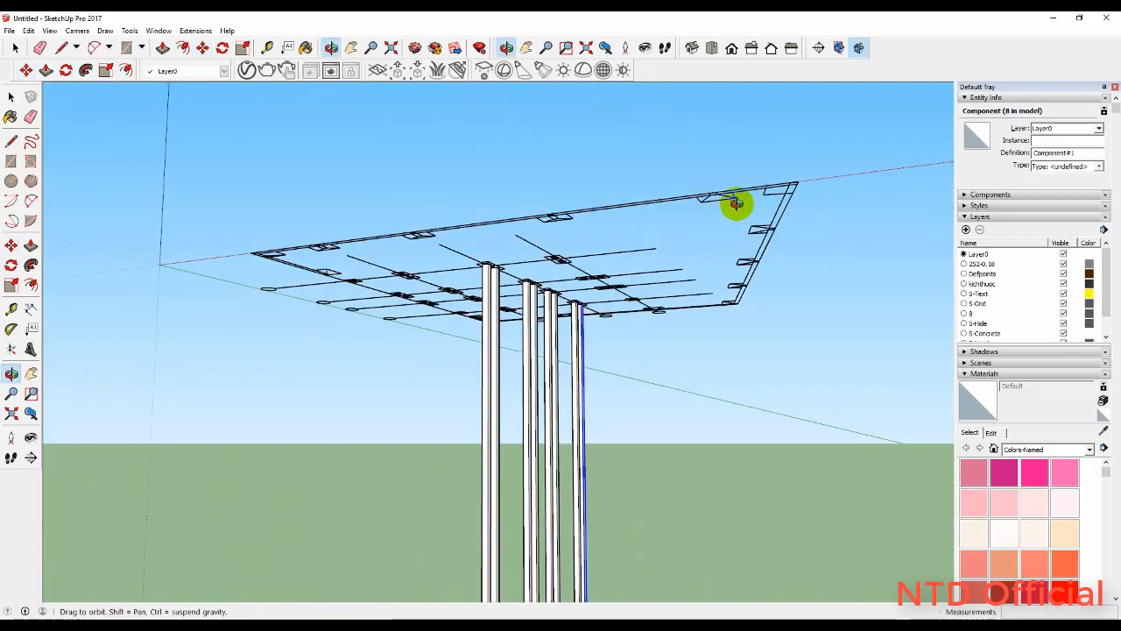
key(m)
scroll(566, 290, down, 3)
scroll(570, 291, down, 2)
middle_drag(576, 302, 516, 474)
scroll(538, 309, up, 3)
middle_drag(534, 305, 783, 438)
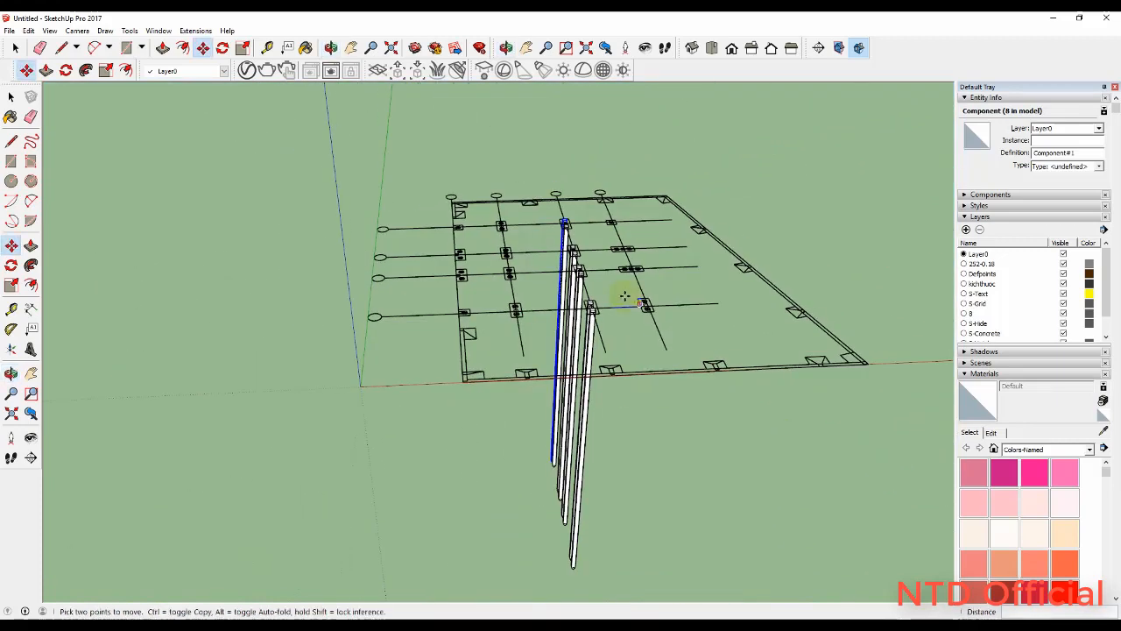
Copy the front pile of the end footing 4000 mm along the red axis onto the matching outline of the adjacent row's footing
scroll(608, 283, up, 5)
scroll(570, 362, up, 4)
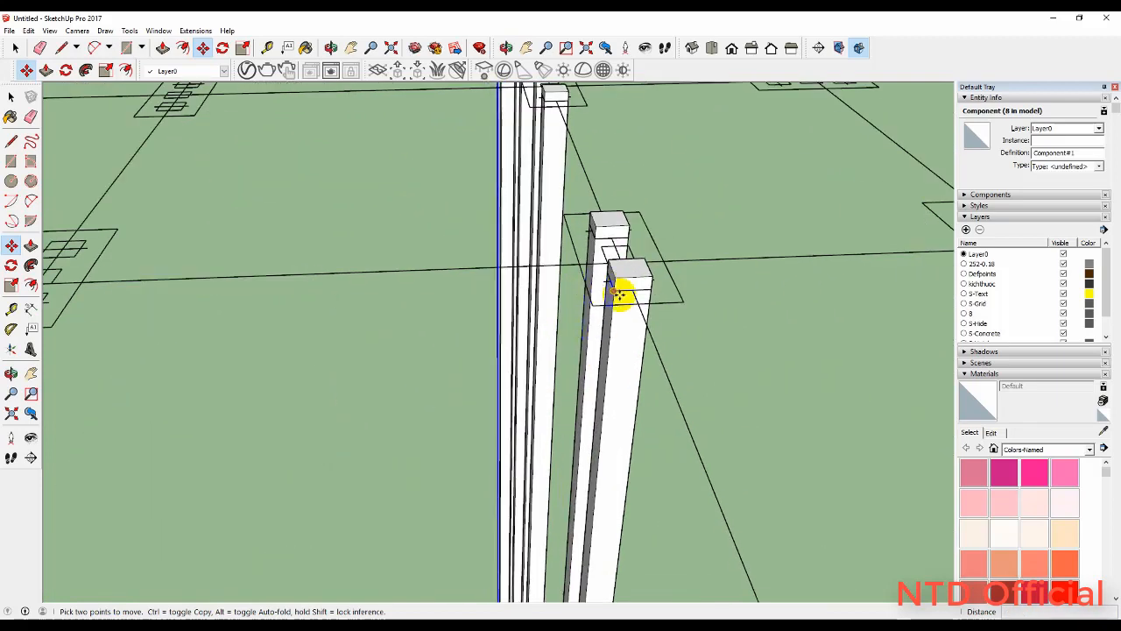
scroll(671, 317, down, 3)
middle_drag(671, 318, 631, 356)
key(space)
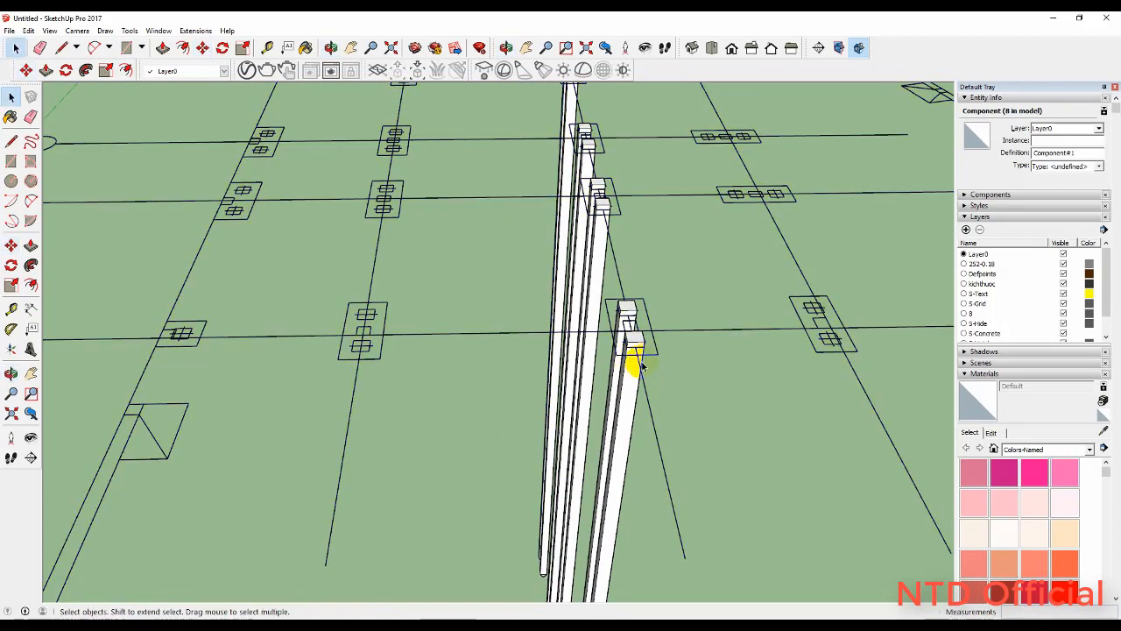
key(m)
scroll(623, 364, up, 2)
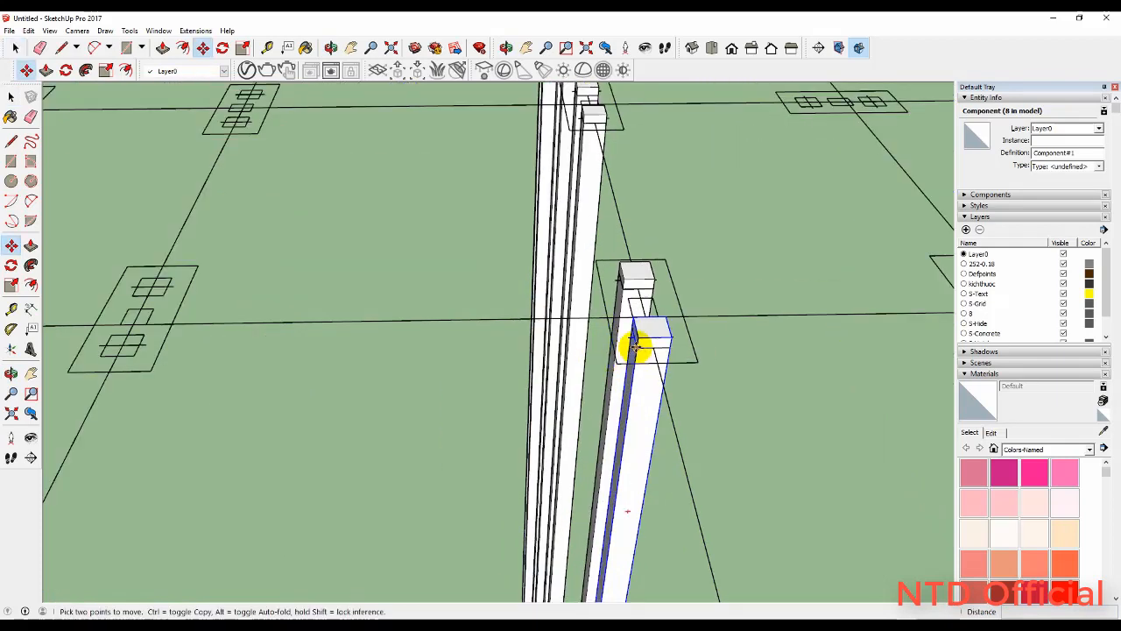
click(636, 346)
key(ctrl)
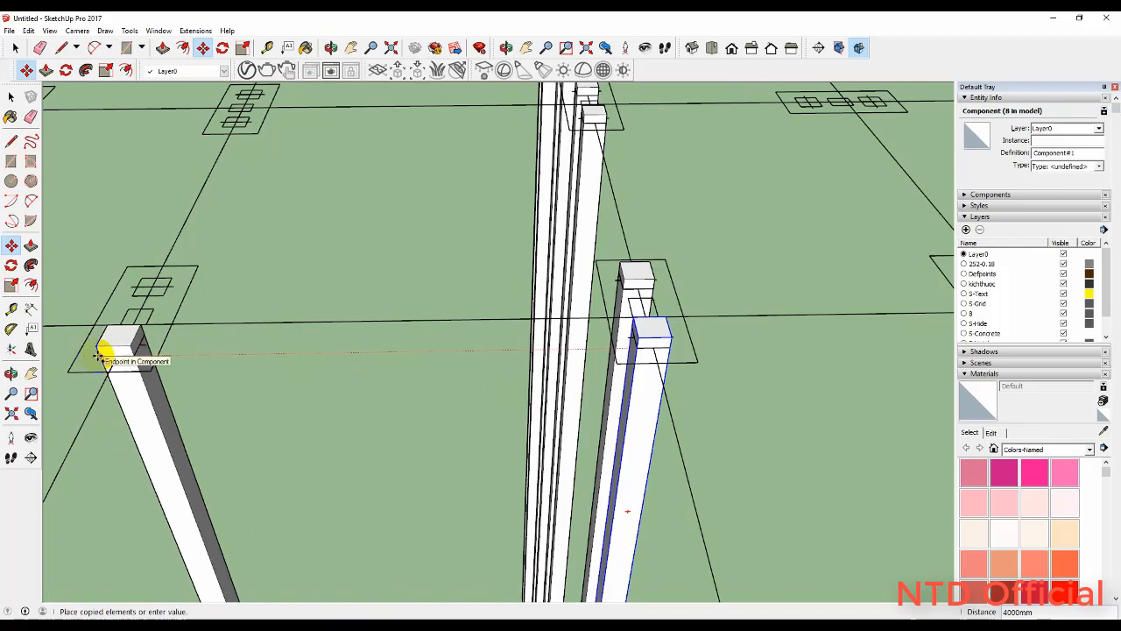
click(101, 355)
scroll(150, 335, down, 4)
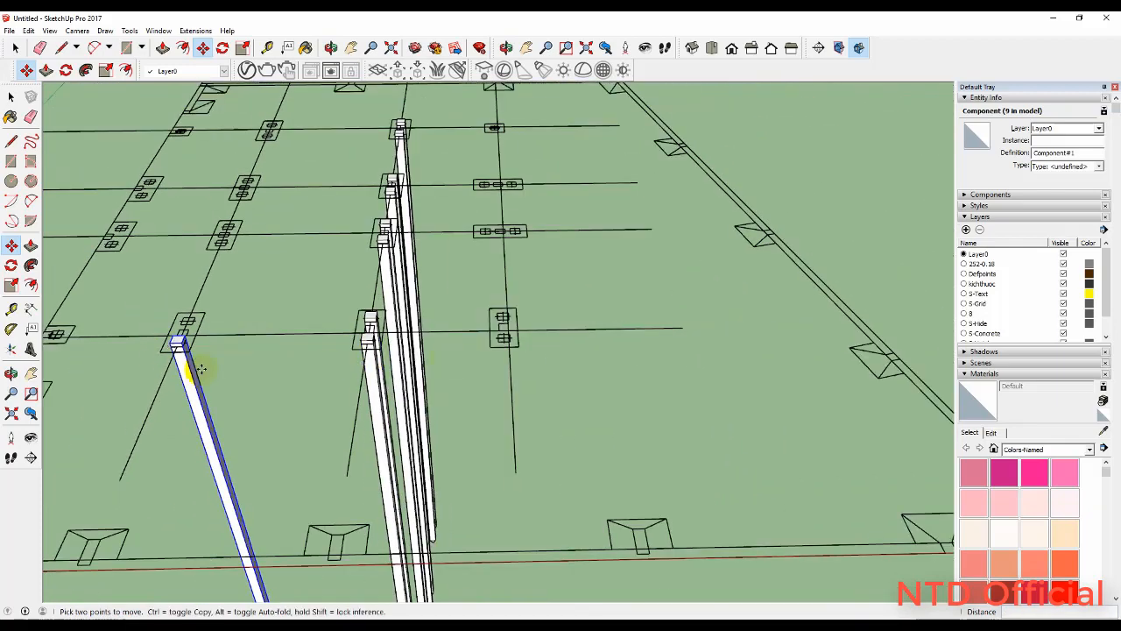
Copy the selected pile 750 mm onto the other cross-marked outline of the same footing in the second row
middle_drag(200, 369, 658, 428)
scroll(650, 483, up, 4)
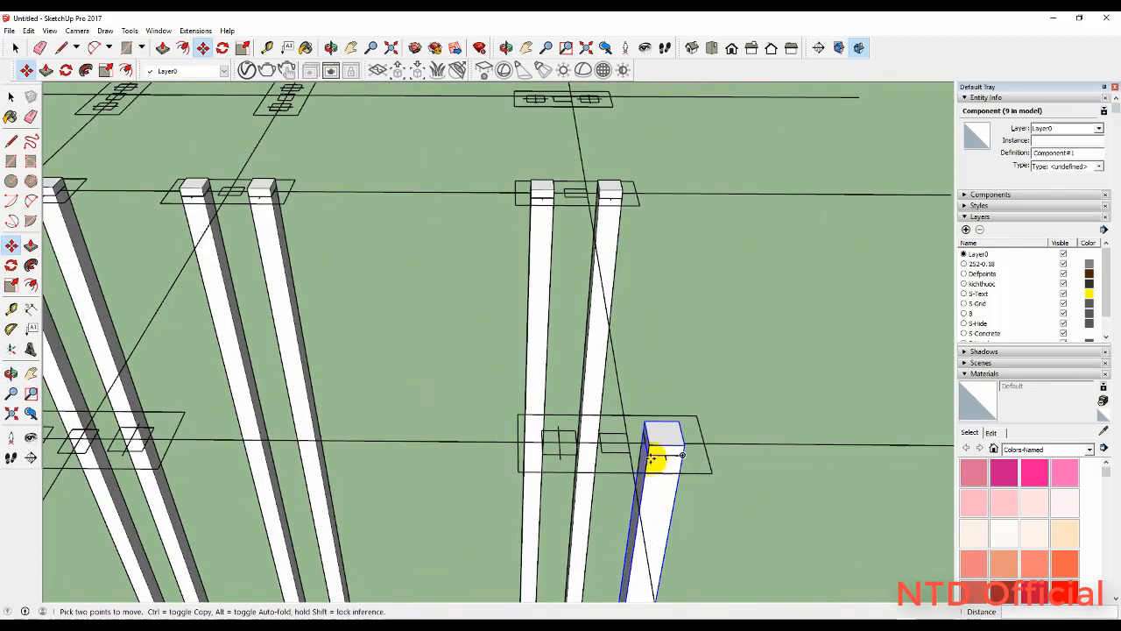
click(648, 455)
key(ctrl)
click(543, 456)
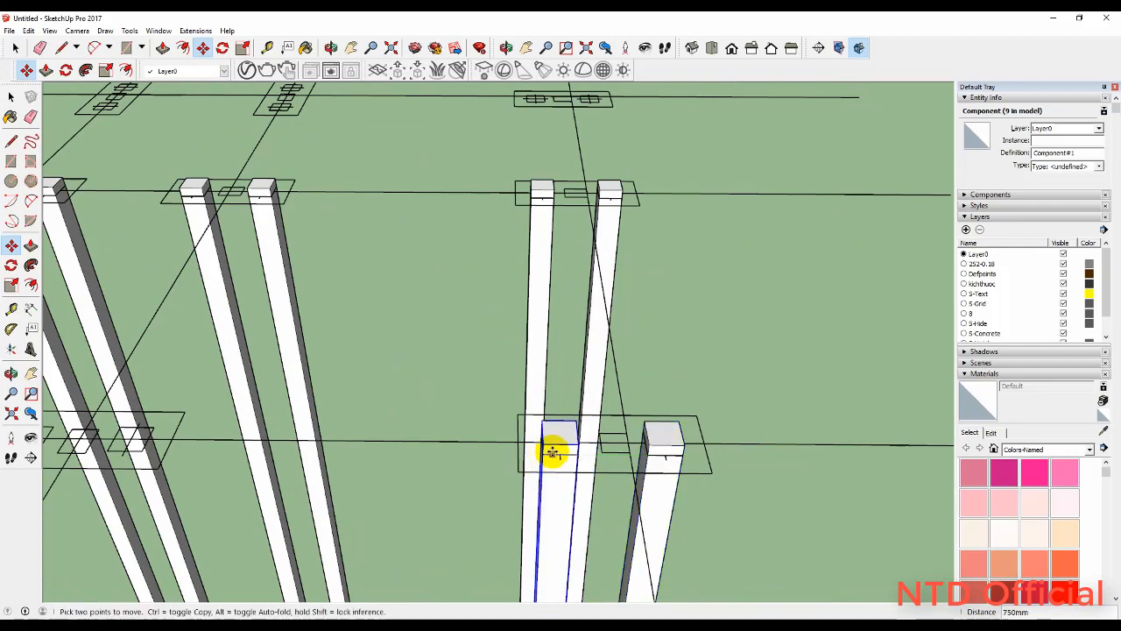
Copy the pile onto the two cross-marked outlines of the second row's next footing, 750 mm apart
click(543, 456)
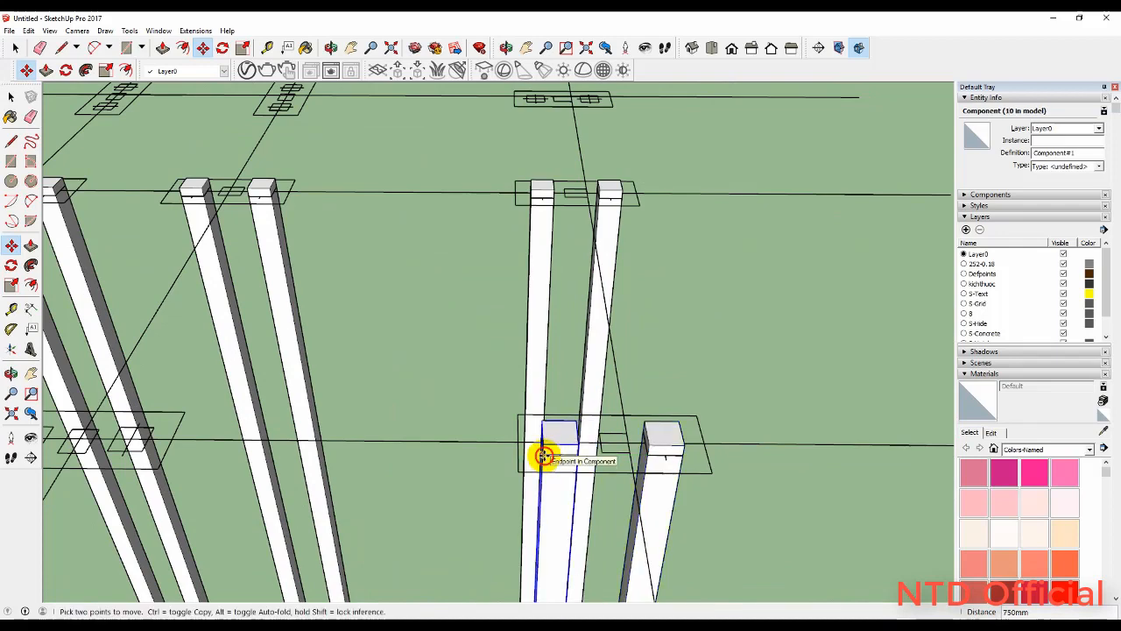
click(112, 452)
scroll(671, 368, down, 6)
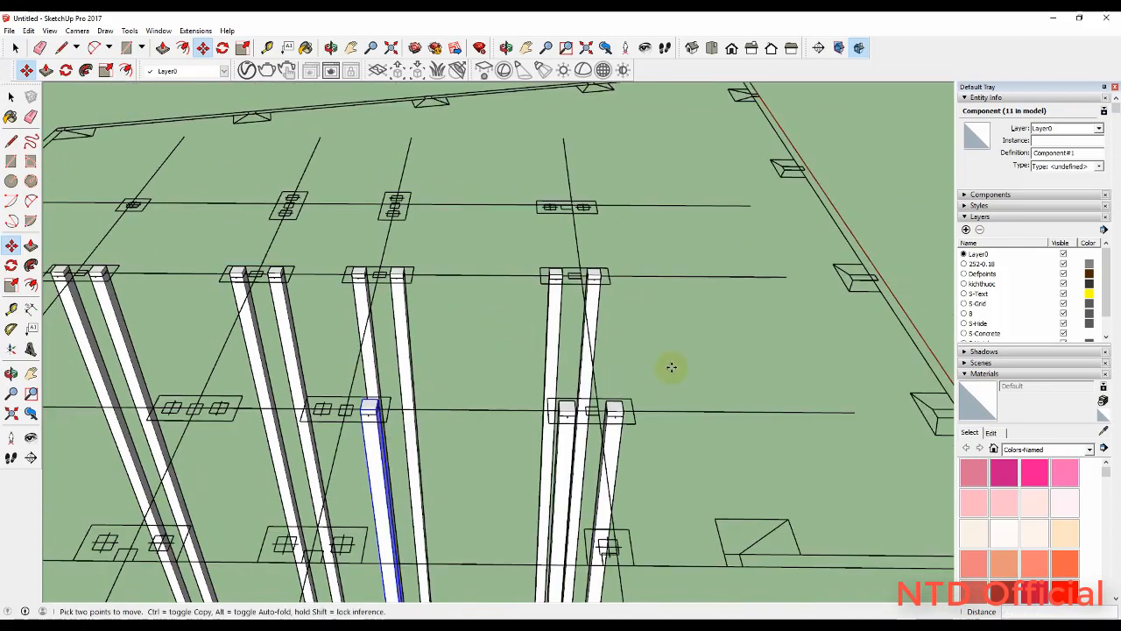
scroll(395, 409, up, 10)
scroll(505, 403, down, 3)
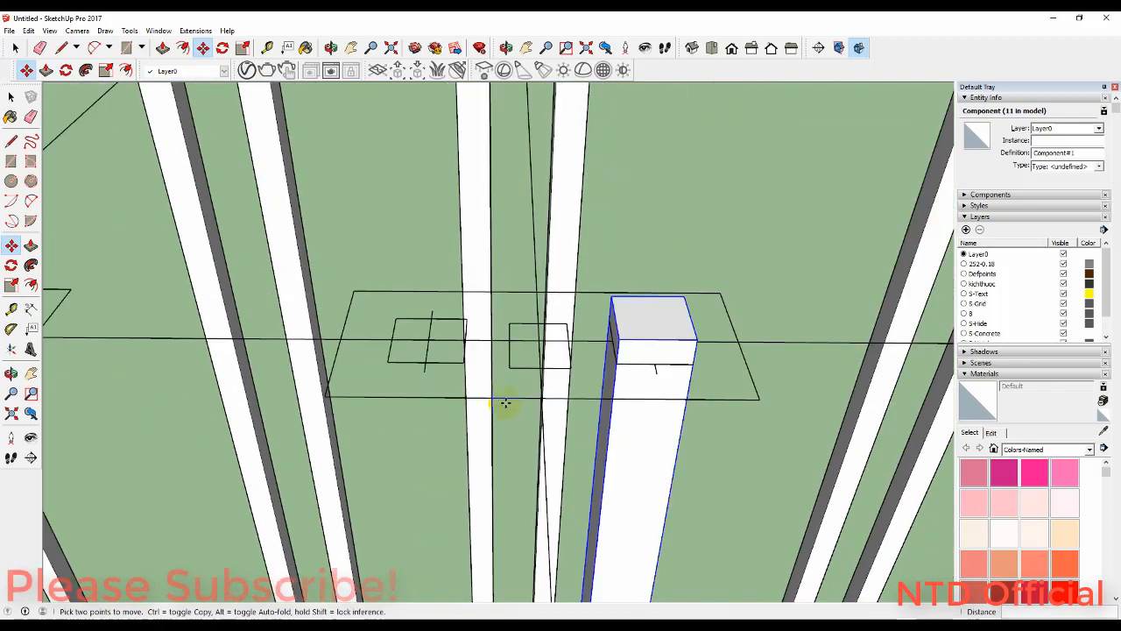
click(618, 364)
key(ctrl)
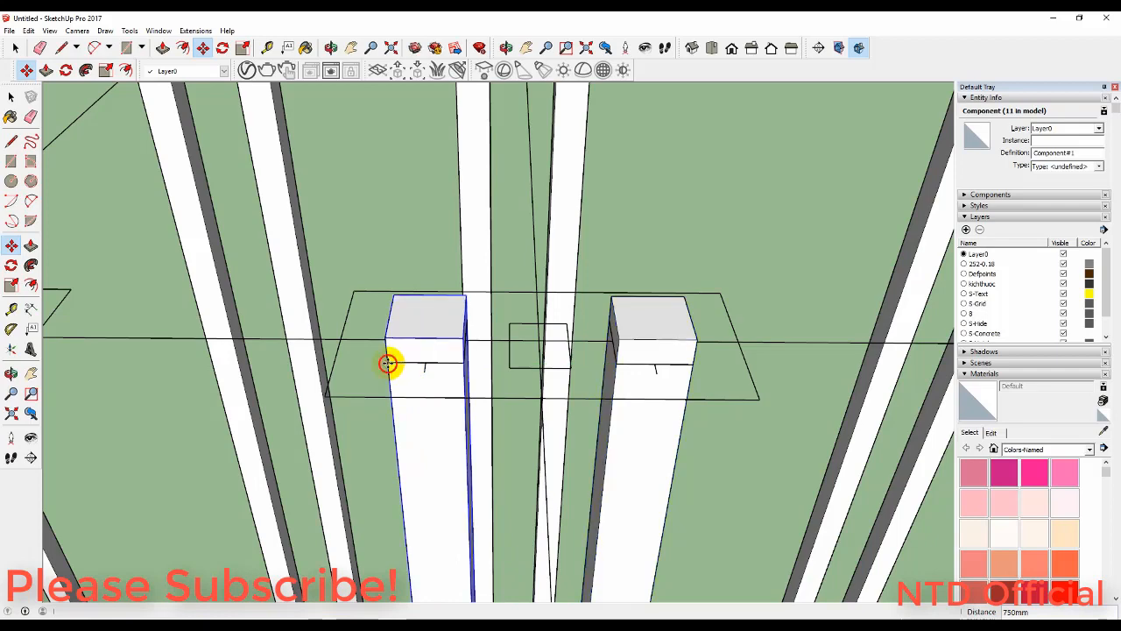
click(388, 363)
scroll(768, 342, down, 4)
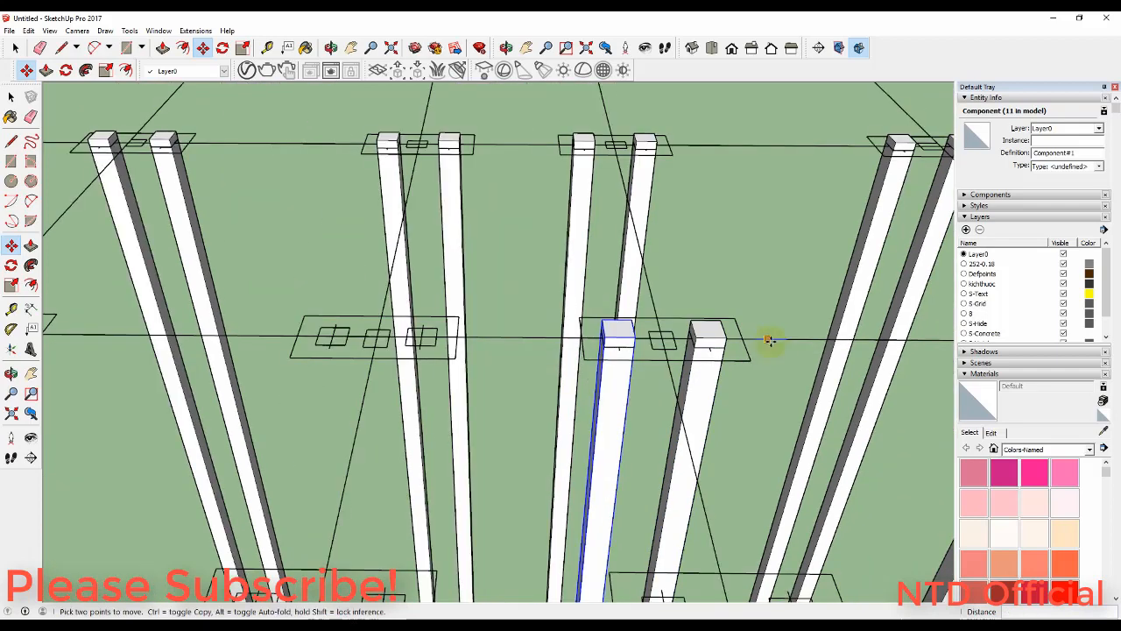
Copy the pile 1650 mm onto the second row's third footing and again onto that footing's other cross-marked outline
click(611, 346)
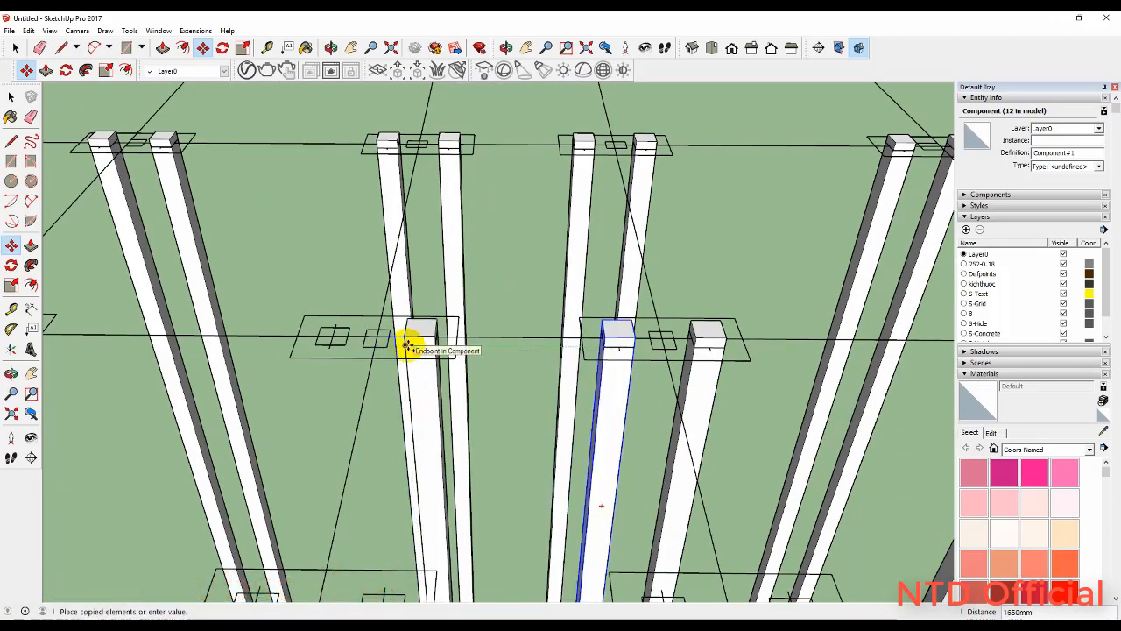
click(410, 343)
click(408, 346)
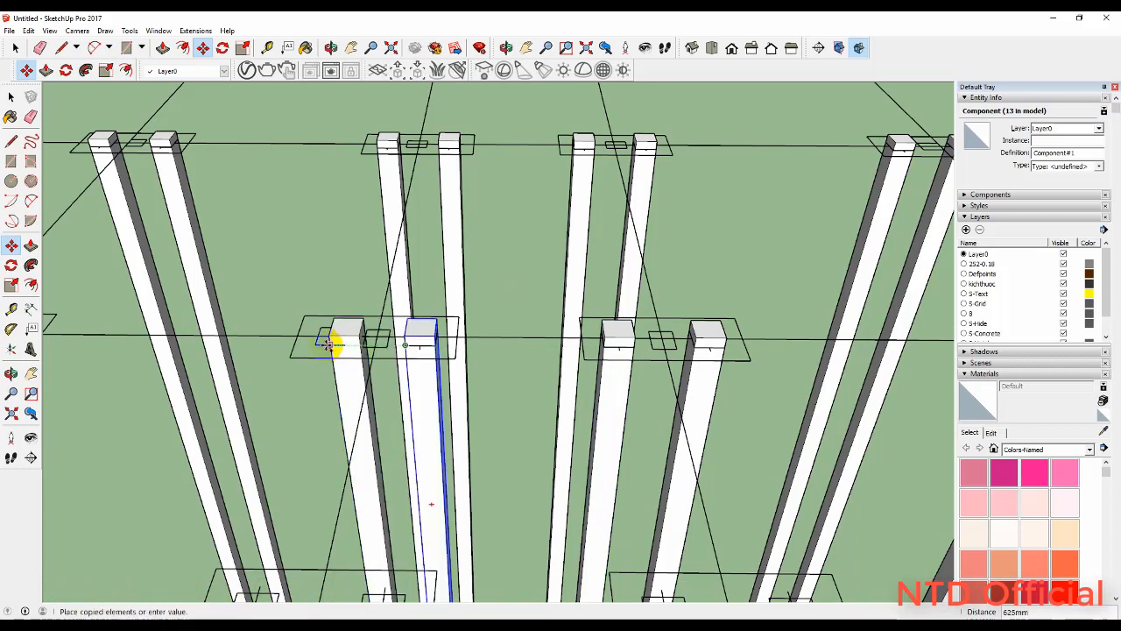
click(326, 342)
scroll(548, 323, down, 3)
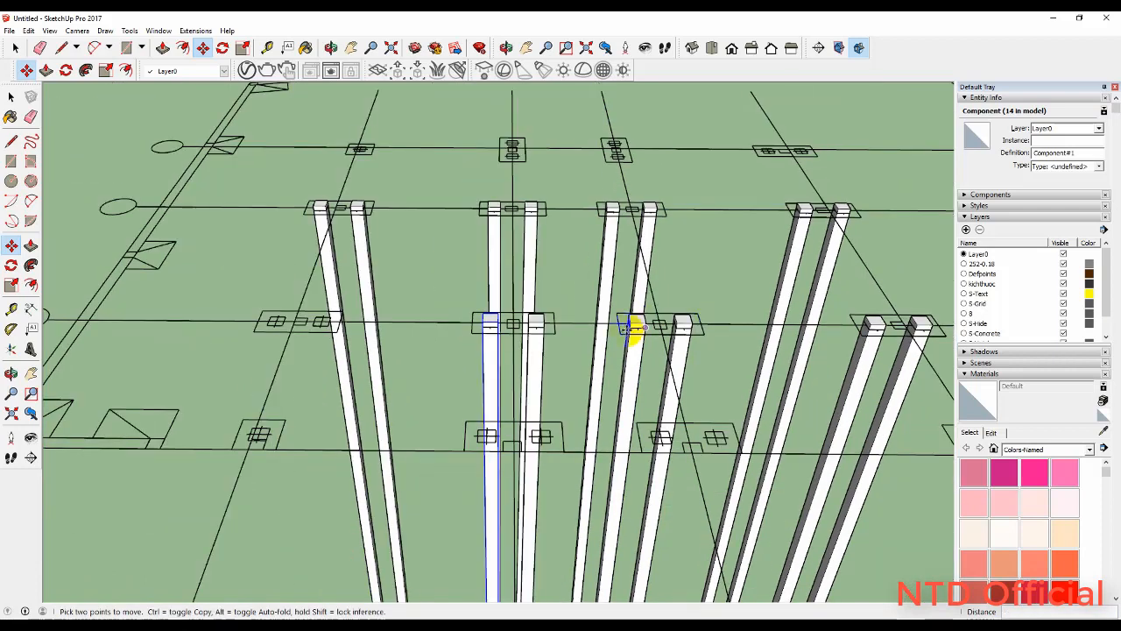
Copy the pile onto the two cross-marked outlines of the second row's last footing, 750 mm apart
scroll(484, 344, up, 1)
click(488, 324)
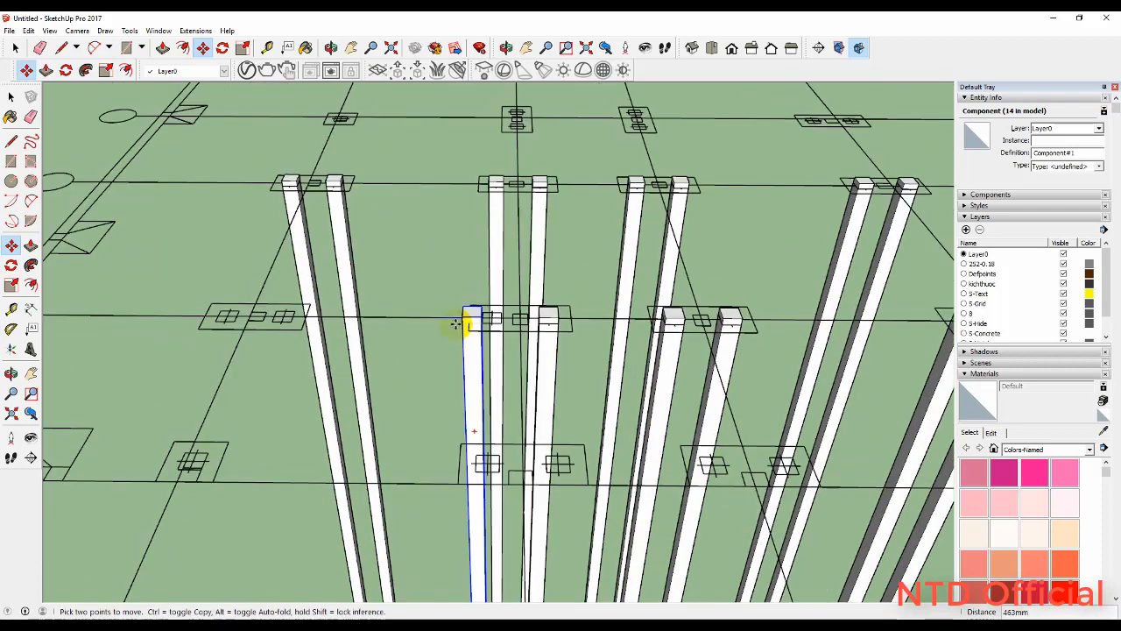
click(259, 335)
scroll(254, 324, up, 2)
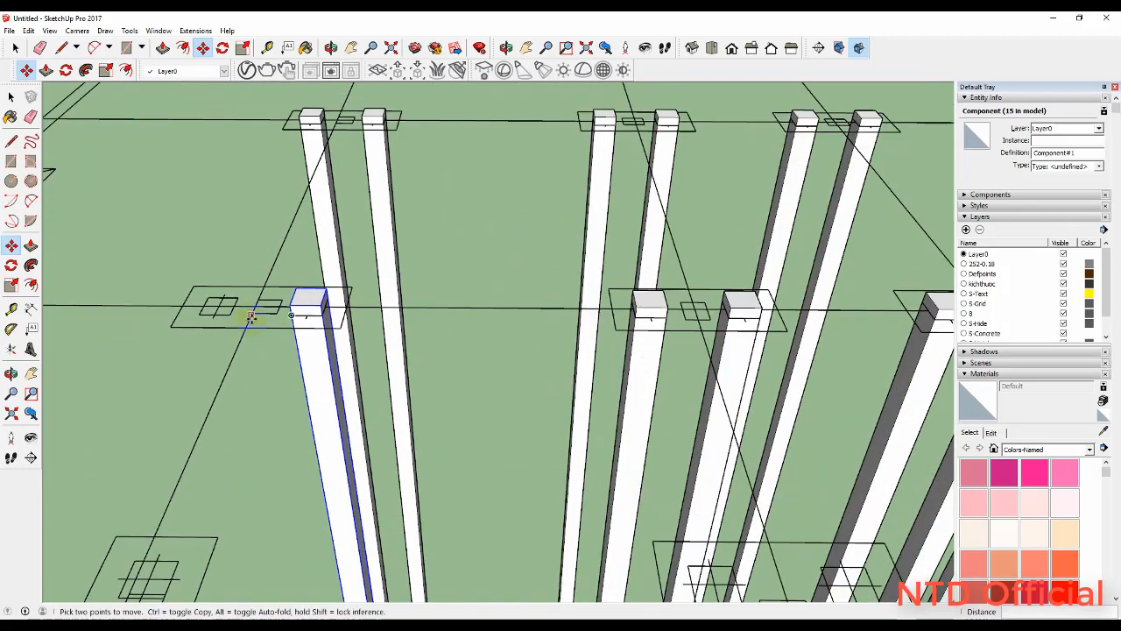
click(298, 315)
click(208, 313)
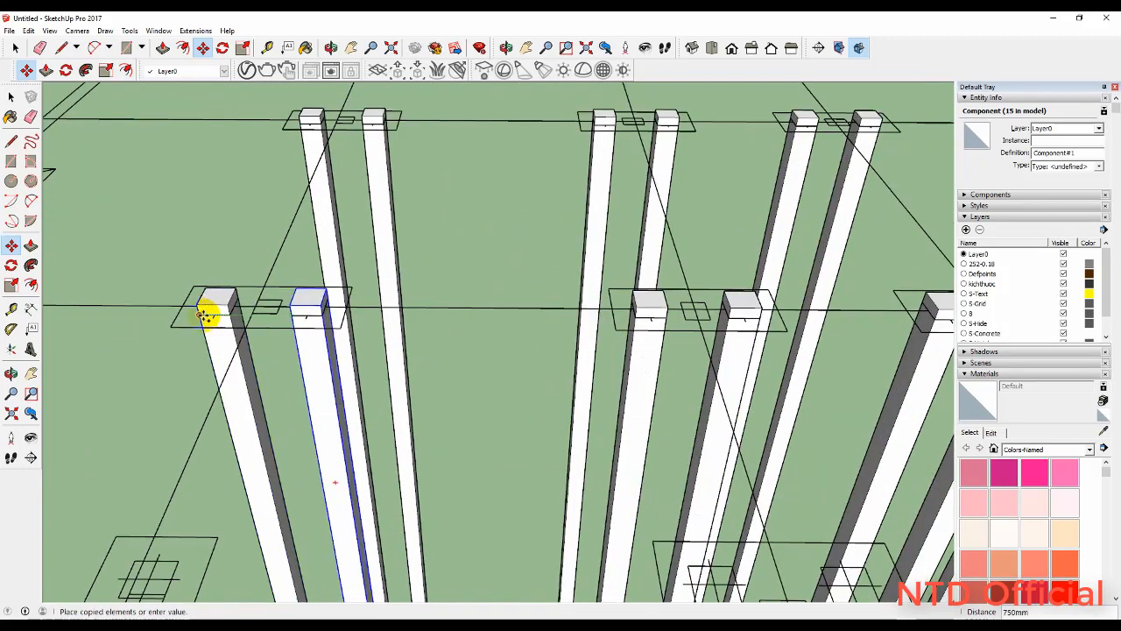
scroll(367, 313, down, 2)
Copy the end pile about 2726 mm onto the single cross-marked outline of the front row's end footing
scroll(272, 329, up, 2)
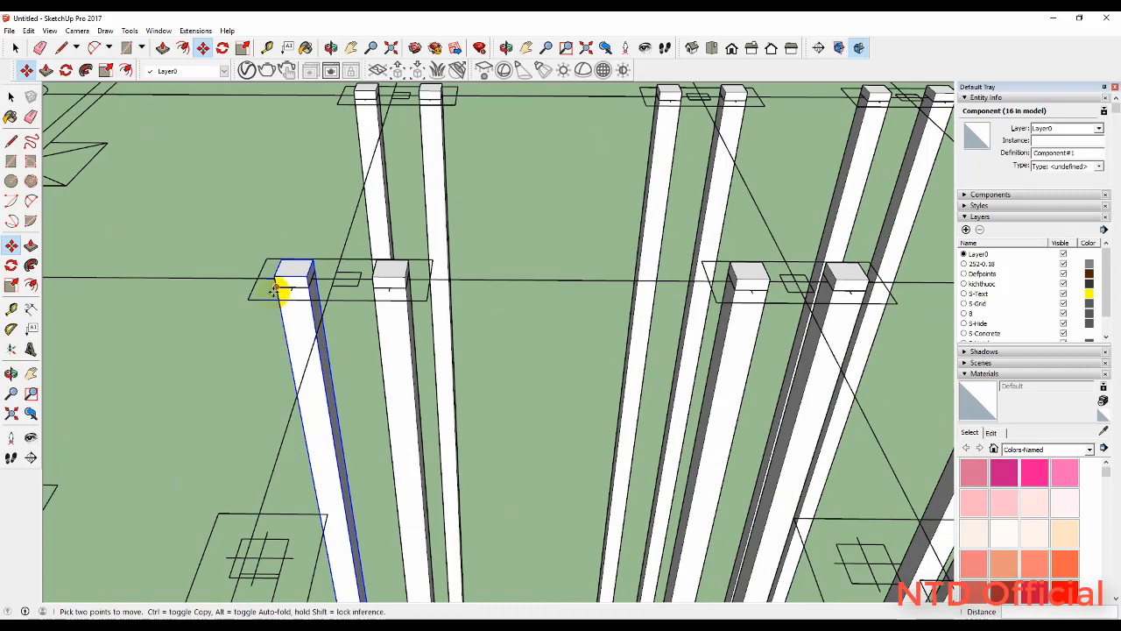
click(277, 288)
scroll(289, 272, down, 2)
key(ctrl)
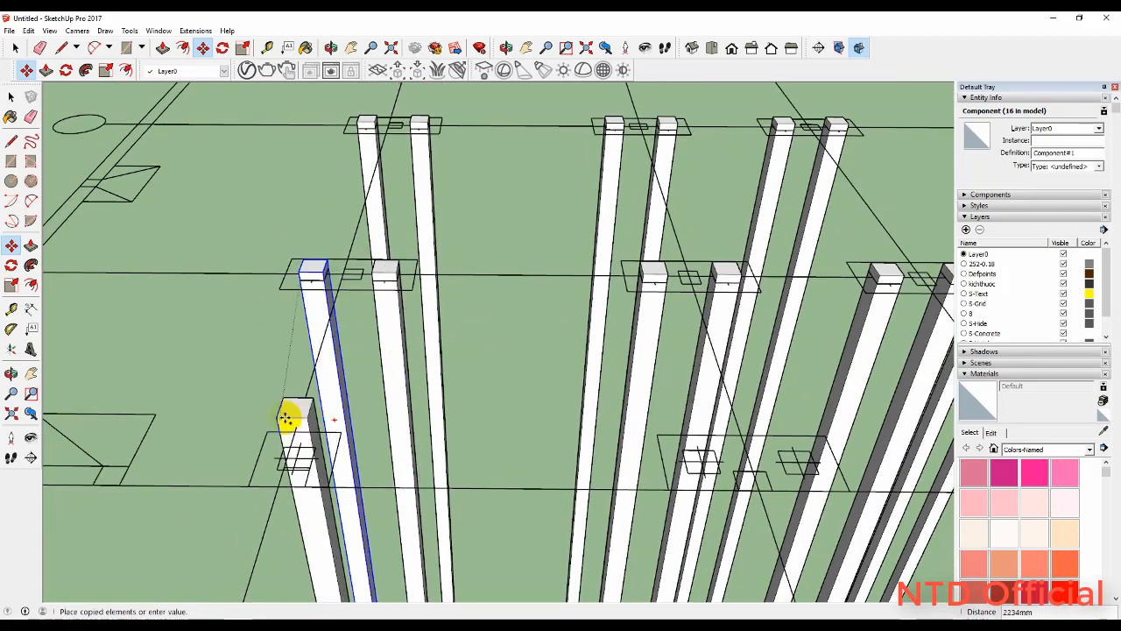
click(279, 473)
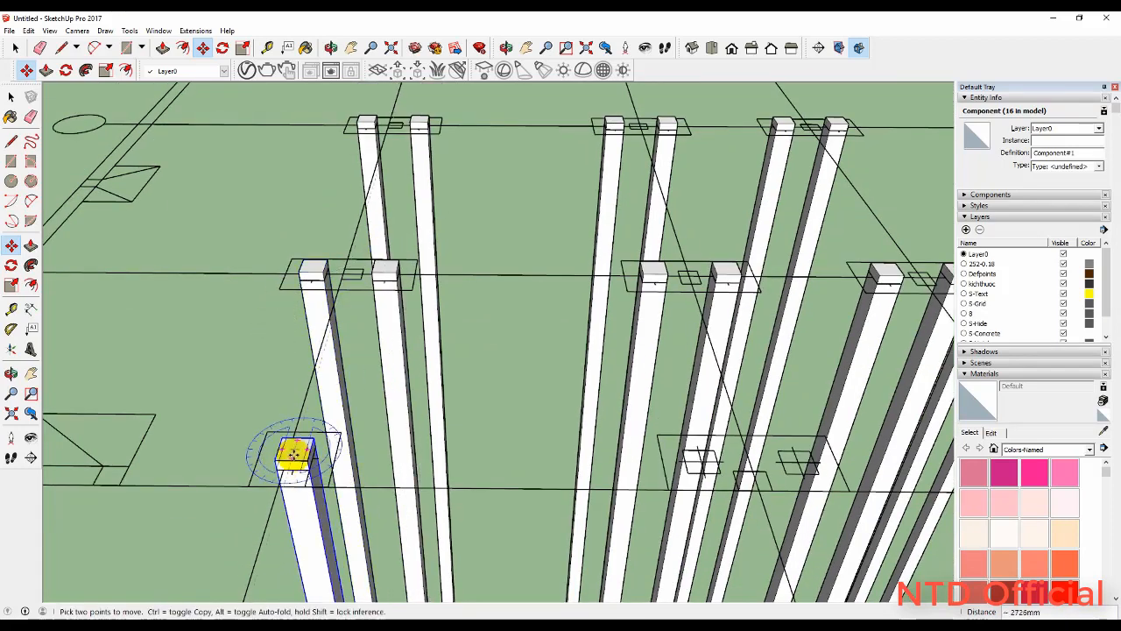
Copy the pile 3150 mm onto the front row's second footing and again onto that footing's other cross-marked outline
click(279, 473)
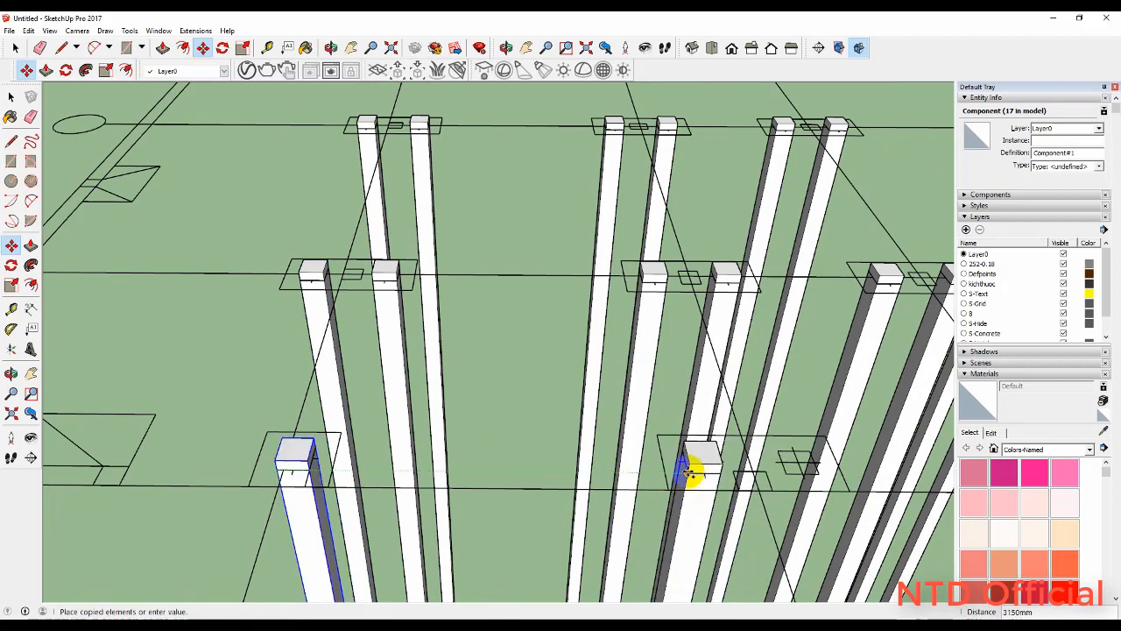
click(687, 471)
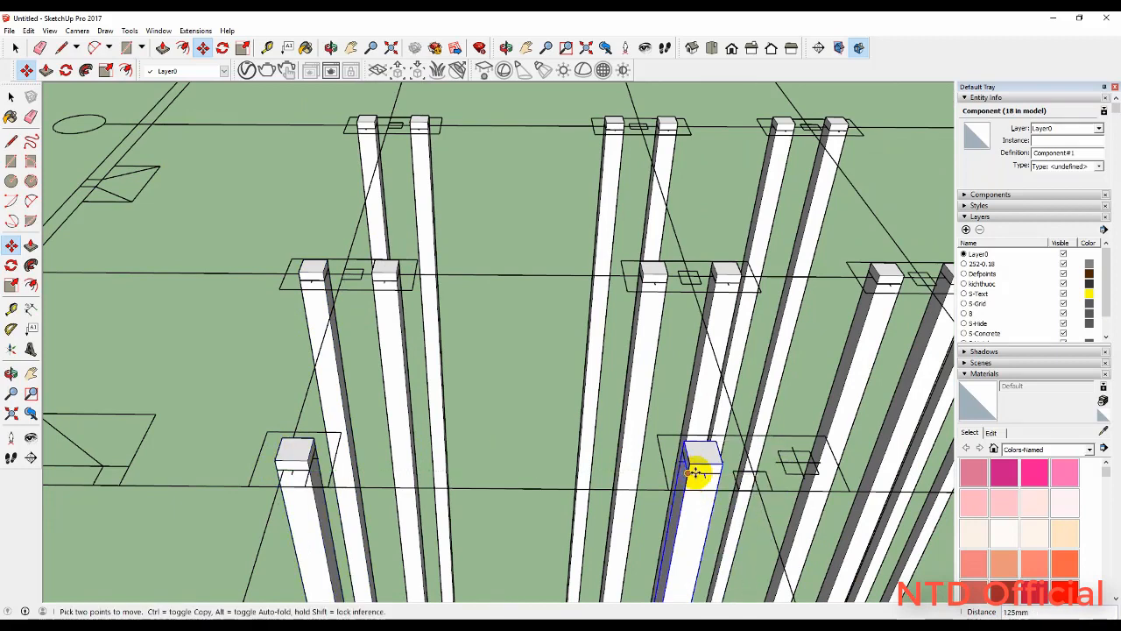
click(696, 473)
click(788, 473)
scroll(459, 406, down, 5)
scroll(458, 405, up, 7)
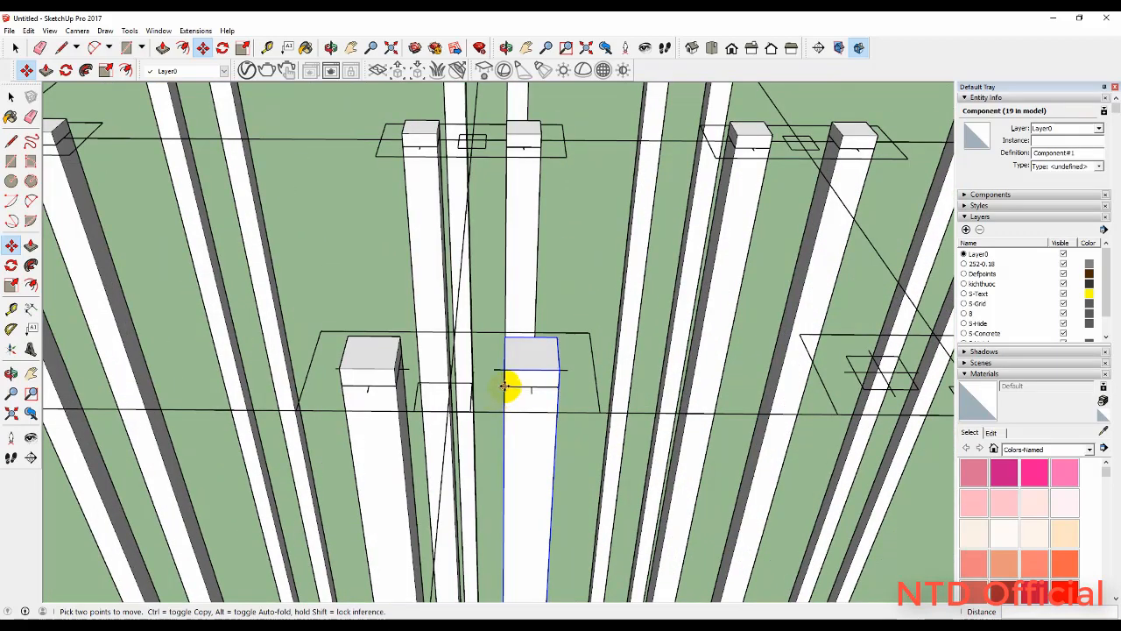
Copy the pile 1650 mm onto the front row's third footing and again onto that footing's other cross-marked outline
click(507, 386)
scroll(403, 381, down, 1)
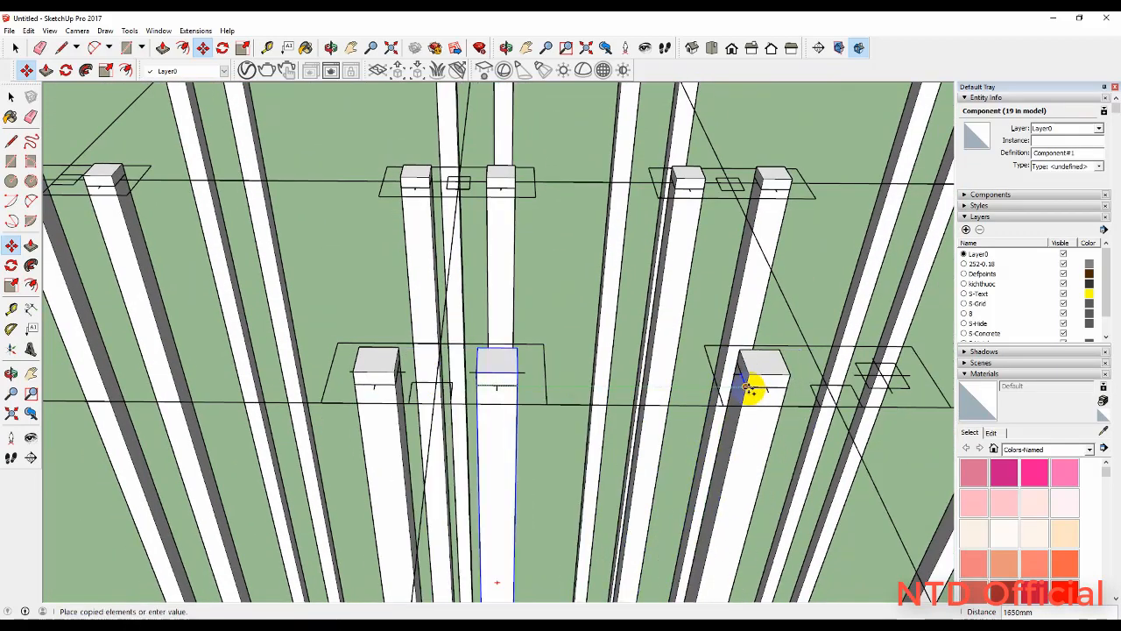
click(750, 388)
scroll(661, 388, down, 3)
scroll(801, 388, up, 2)
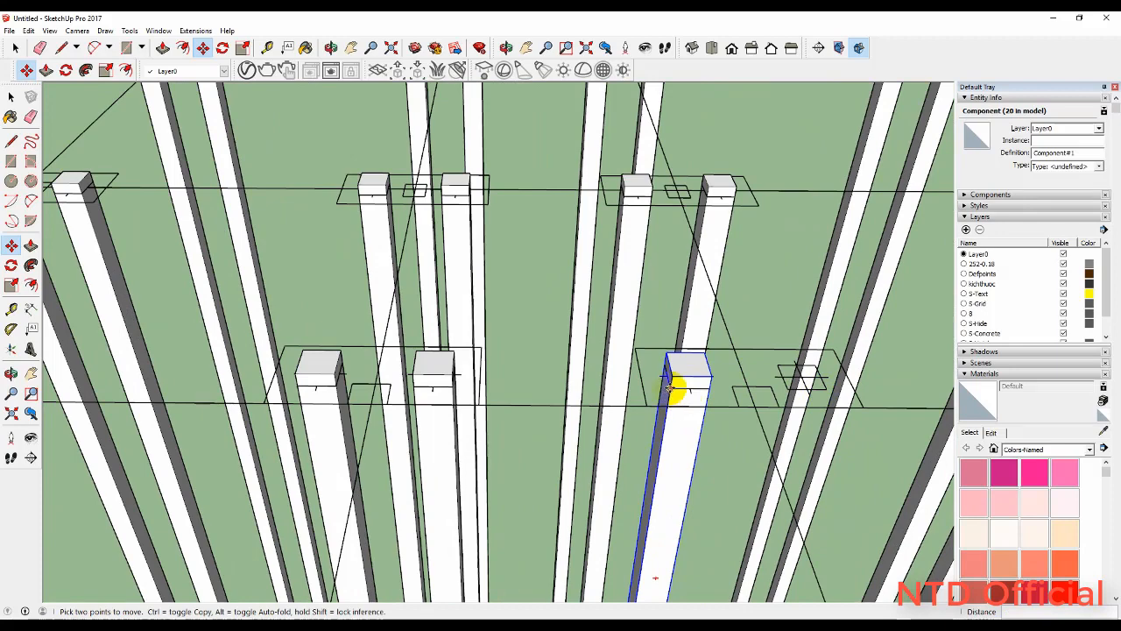
click(669, 388)
key(ctrl)
click(792, 389)
scroll(644, 382, down, 4)
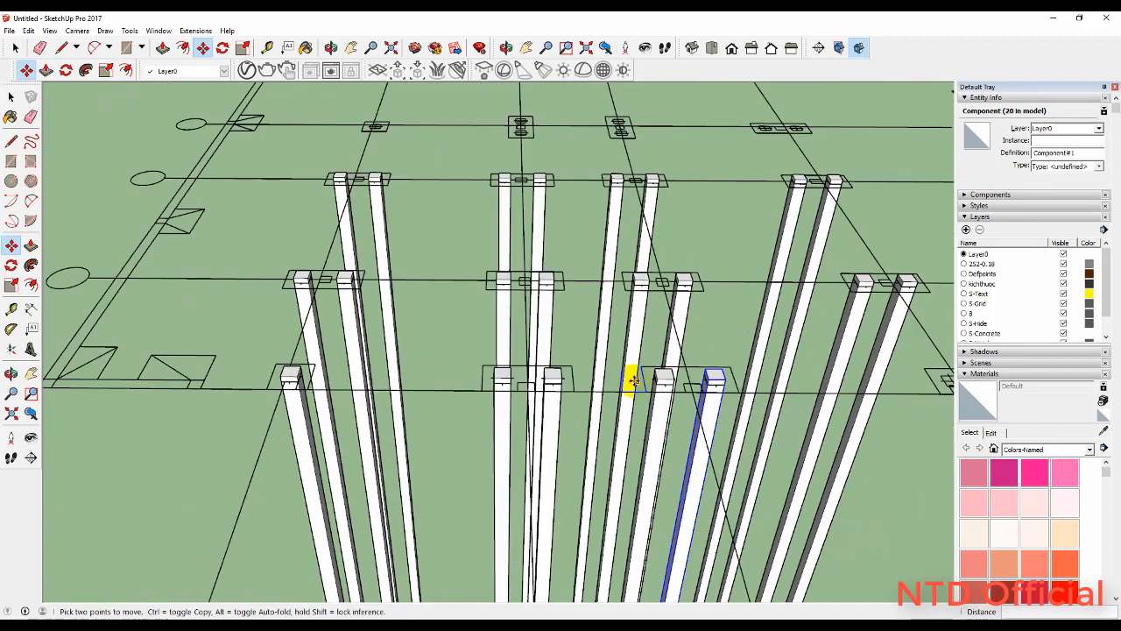
Copy the pile 3525 mm onto the single cross-marked outline of the front row's last footing
scroll(649, 386, down, 2)
scroll(721, 388, up, 3)
scroll(570, 383, up, 2)
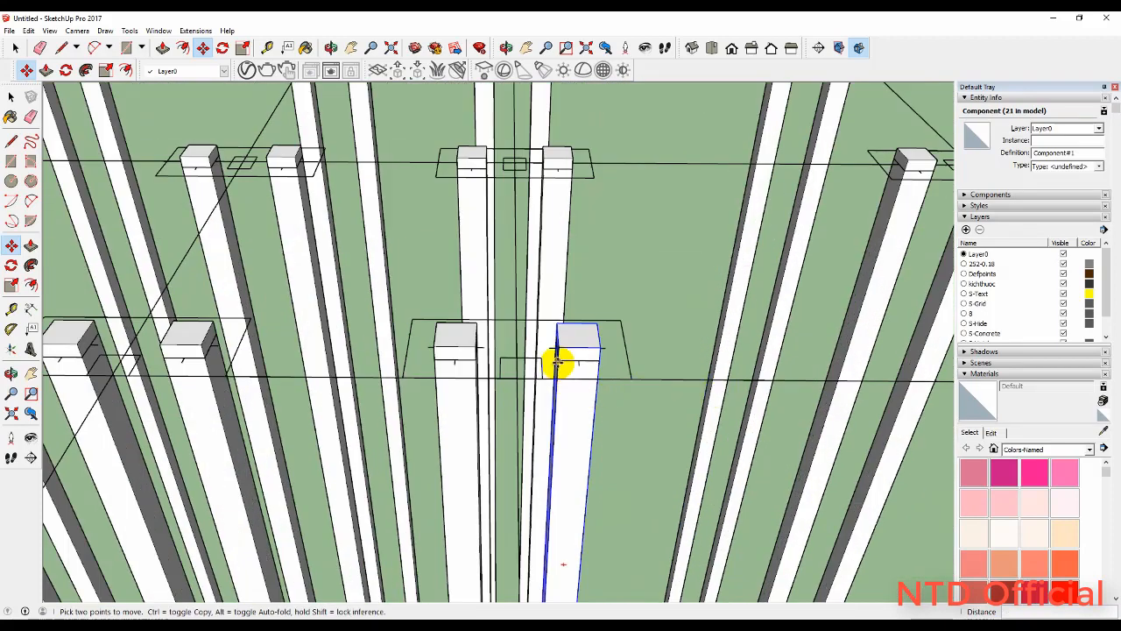
click(558, 361)
key(ctrl)
scroll(538, 378, down, 3)
scroll(805, 384, up, 3)
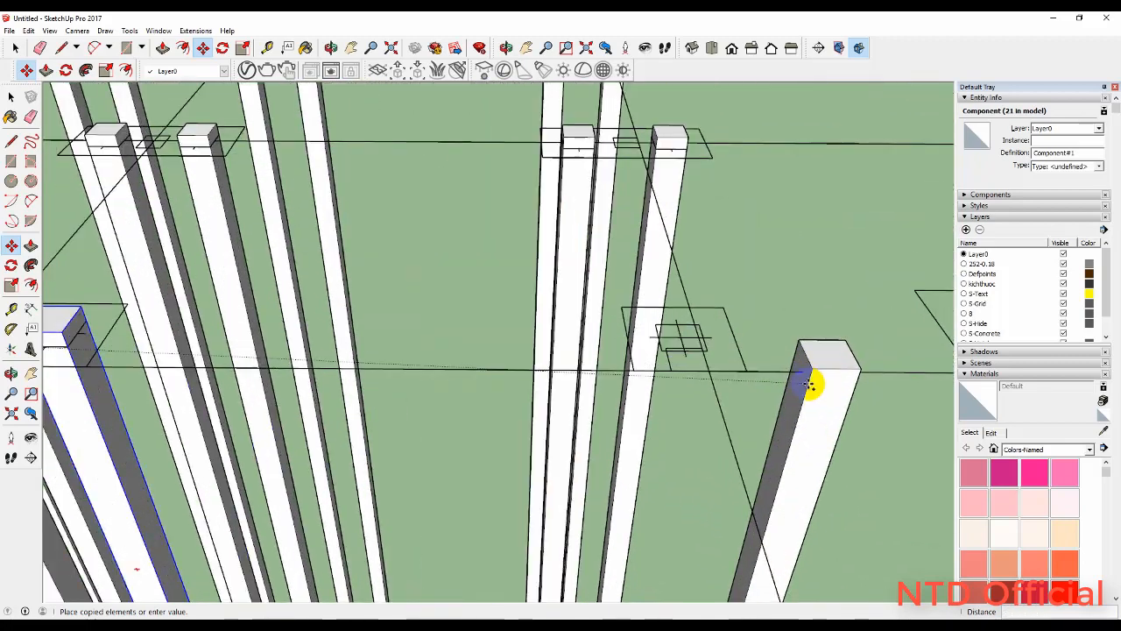
scroll(798, 383, up, 2)
scroll(753, 377, down, 3)
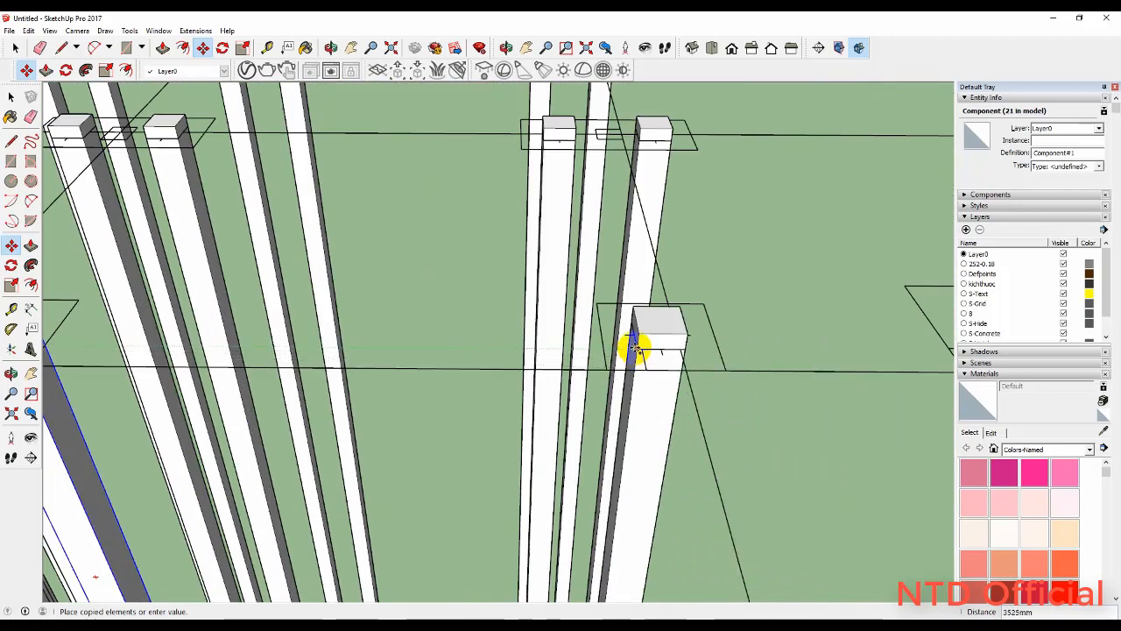
click(636, 348)
Copy the outer pile of the opposite row's end footing about 2924 mm onto the adjacent single-pile footing
scroll(741, 418, down, 5)
middle_drag(745, 420, 739, 358)
scroll(370, 408, up, 6)
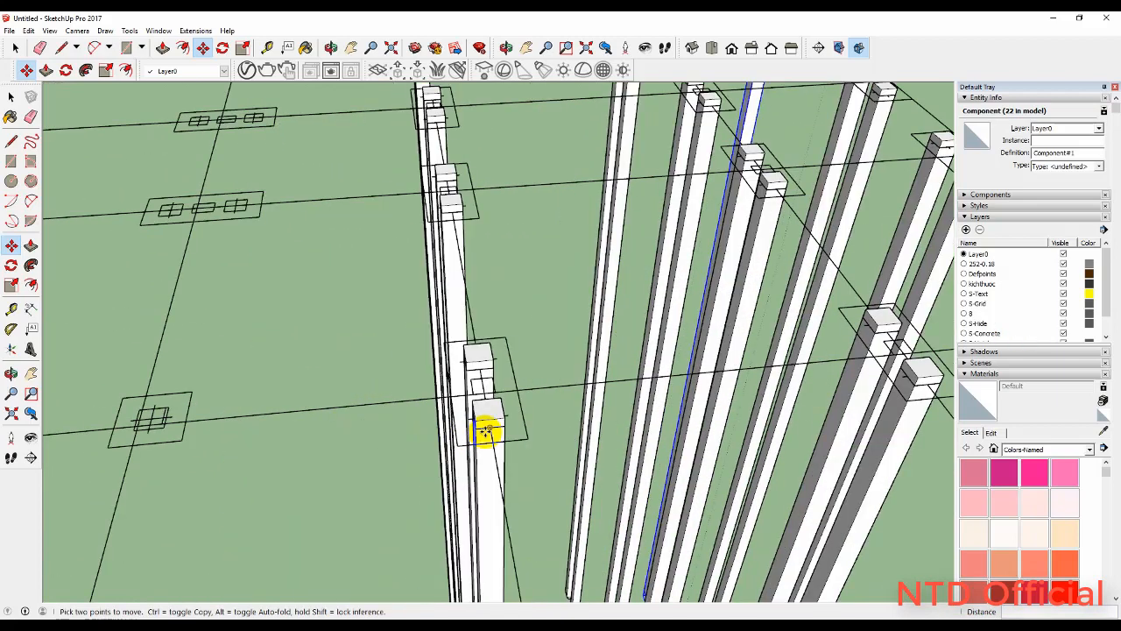
key(space)
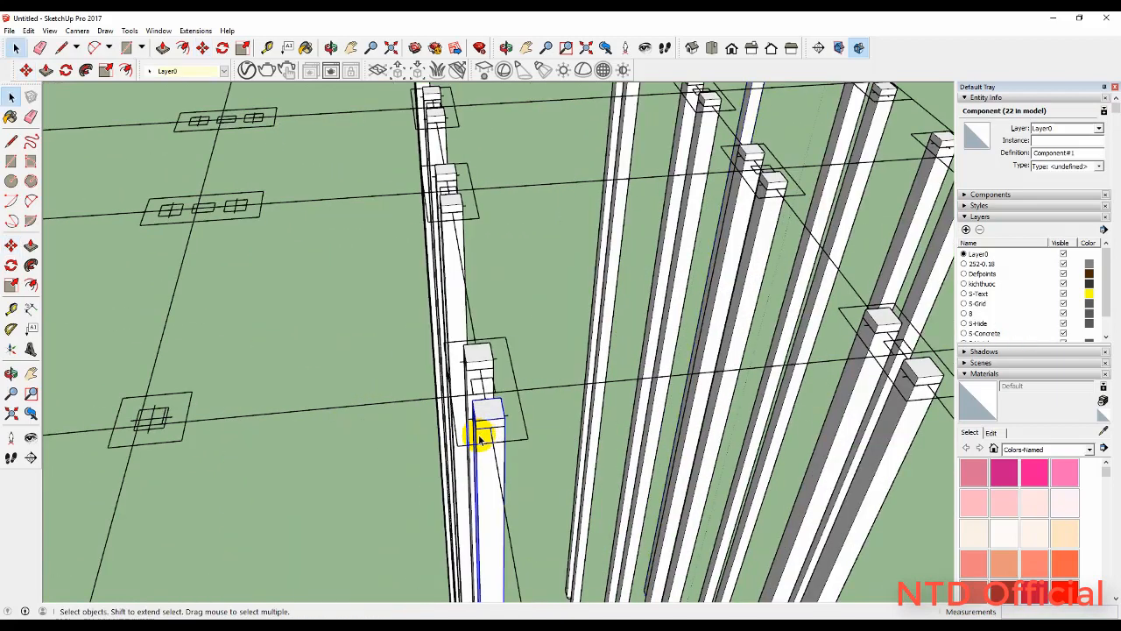
key(m)
click(474, 430)
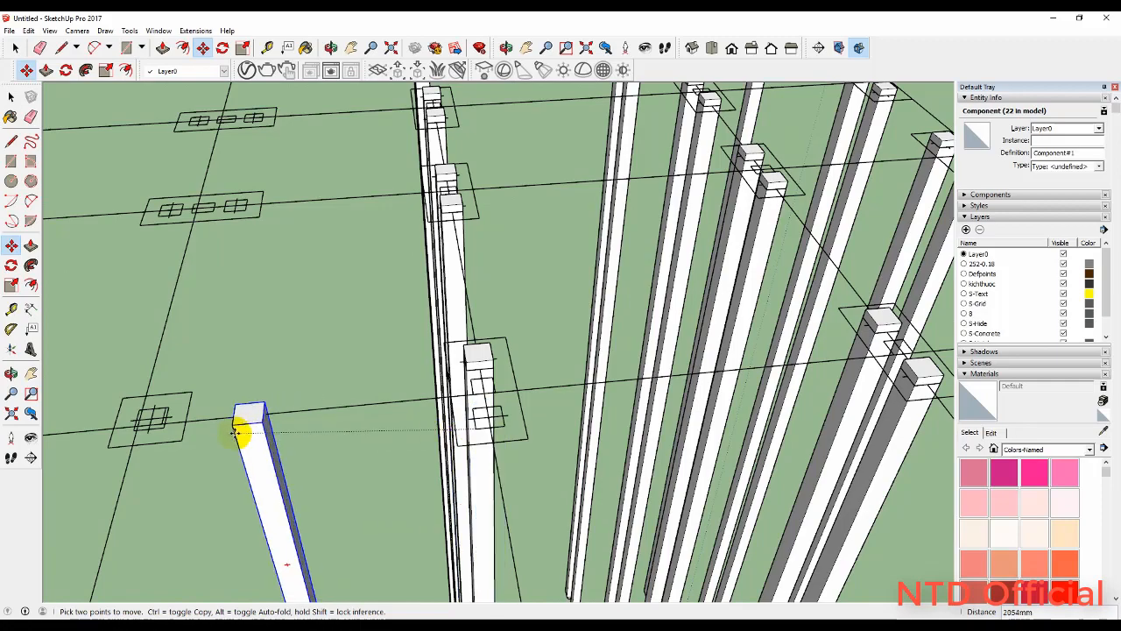
key(ctrl)
click(138, 430)
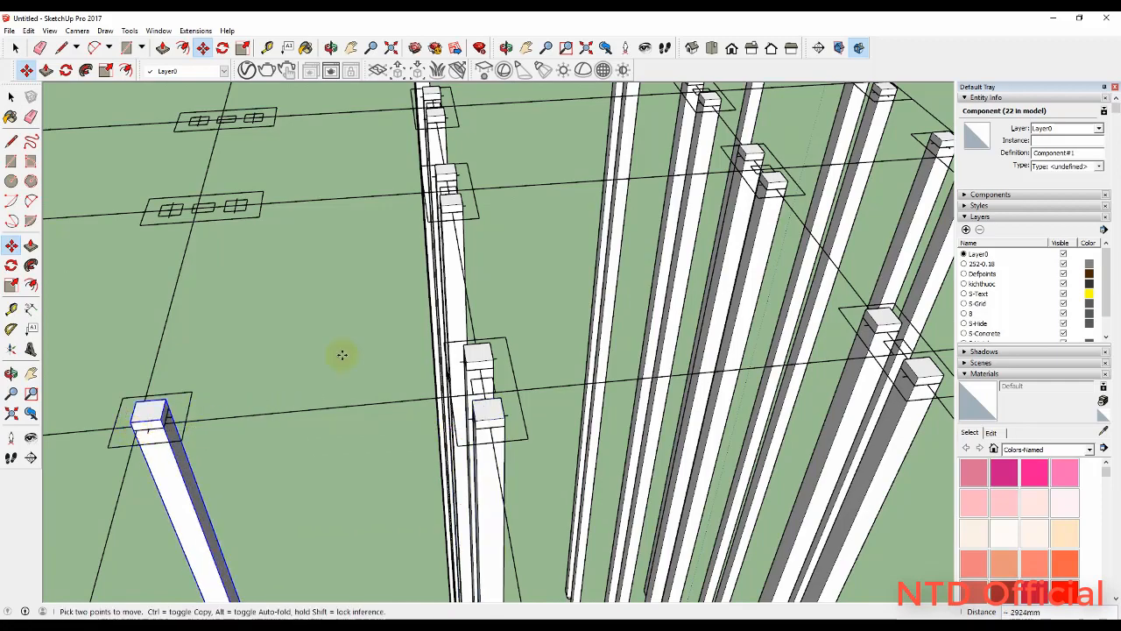
Copy the pile from the single-pile footing about 3542 mm onto the neighbouring footing and again onto that footing's other cross-marked outline
middle_drag(343, 354, 609, 331)
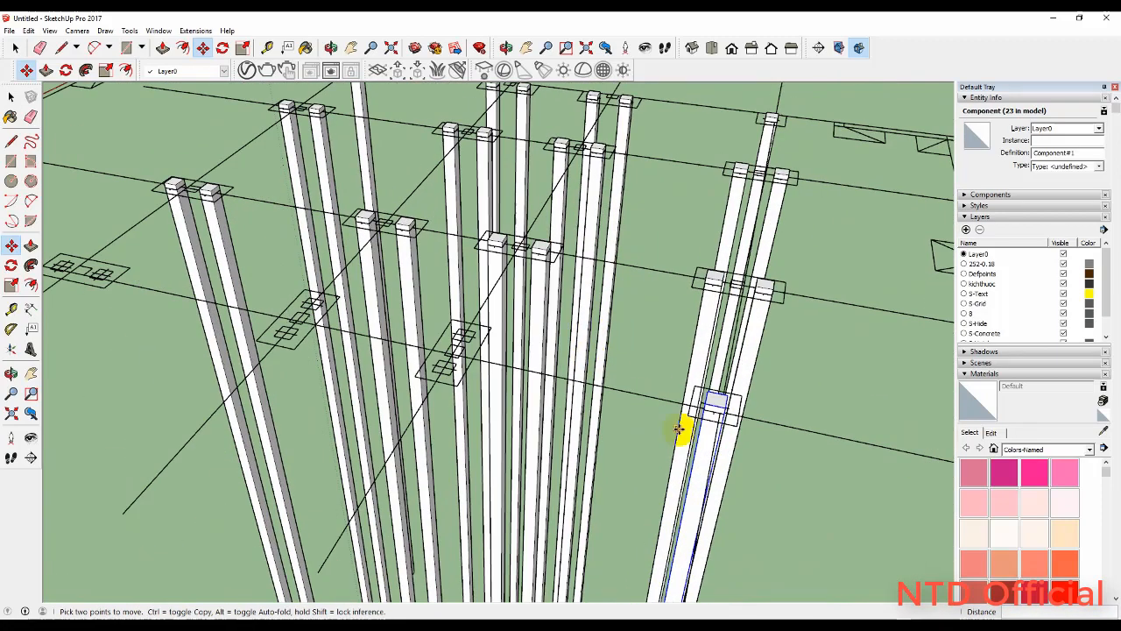
scroll(703, 419, up, 1)
click(708, 408)
scroll(451, 333, up, 2)
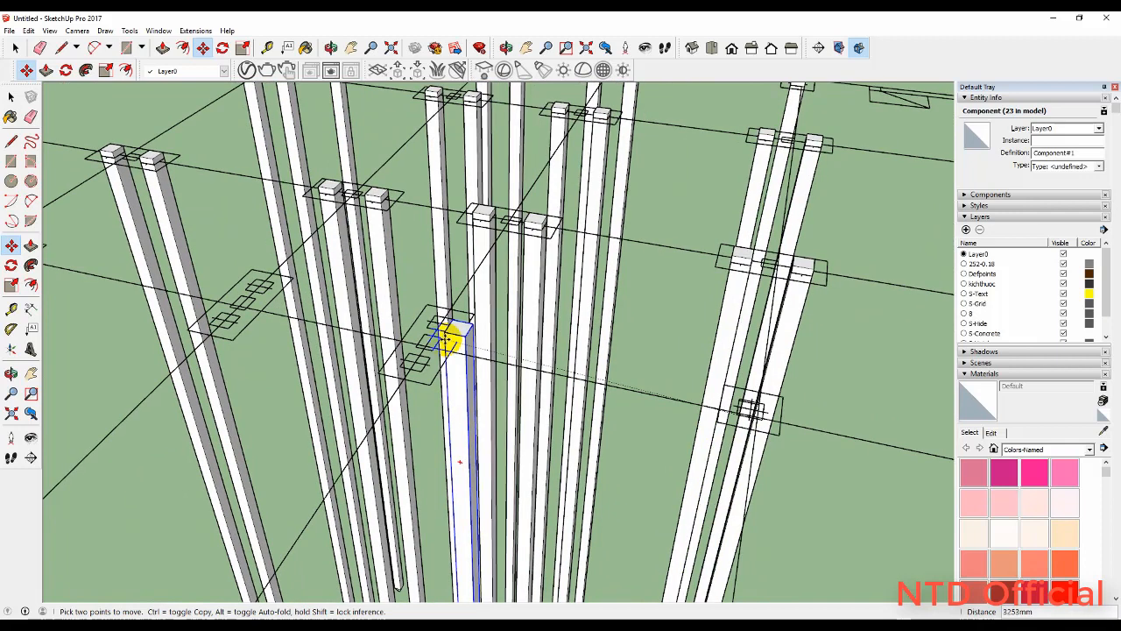
key(ctrl)
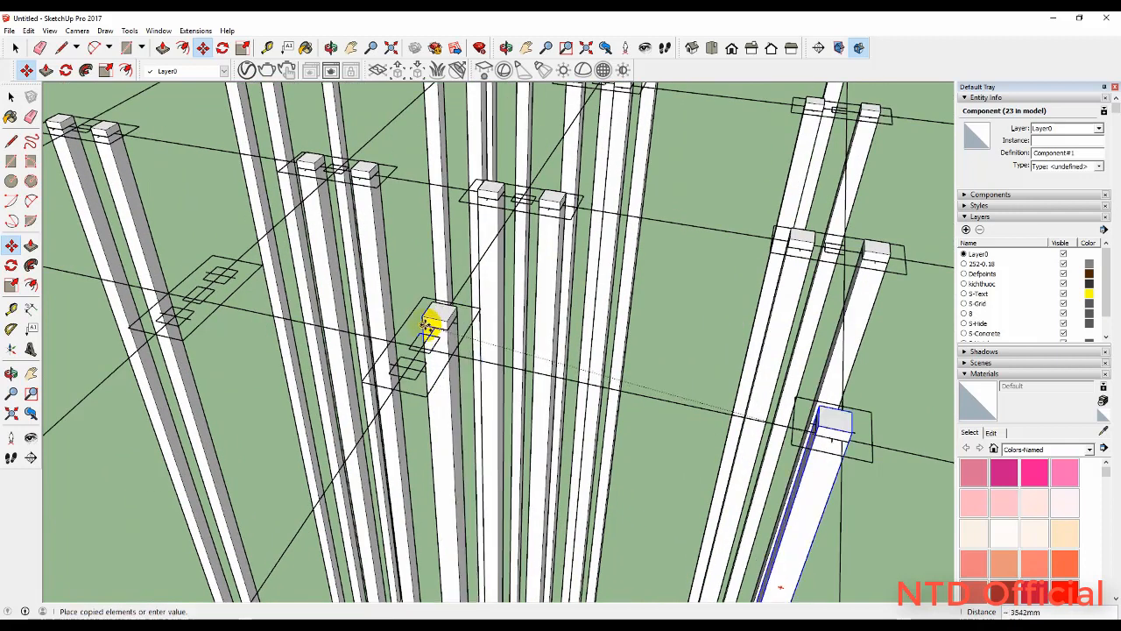
click(426, 326)
click(426, 326)
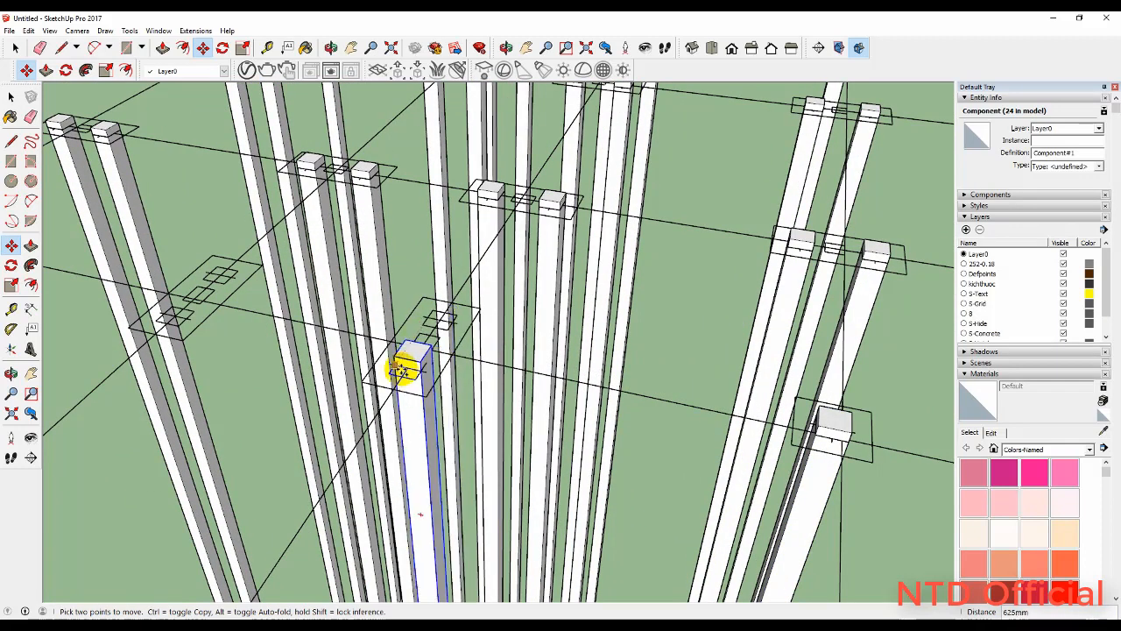
click(399, 368)
Copy the pile about 2514 mm onto the next two-pile footing and again onto that footing's other cross-marked outline
click(388, 375)
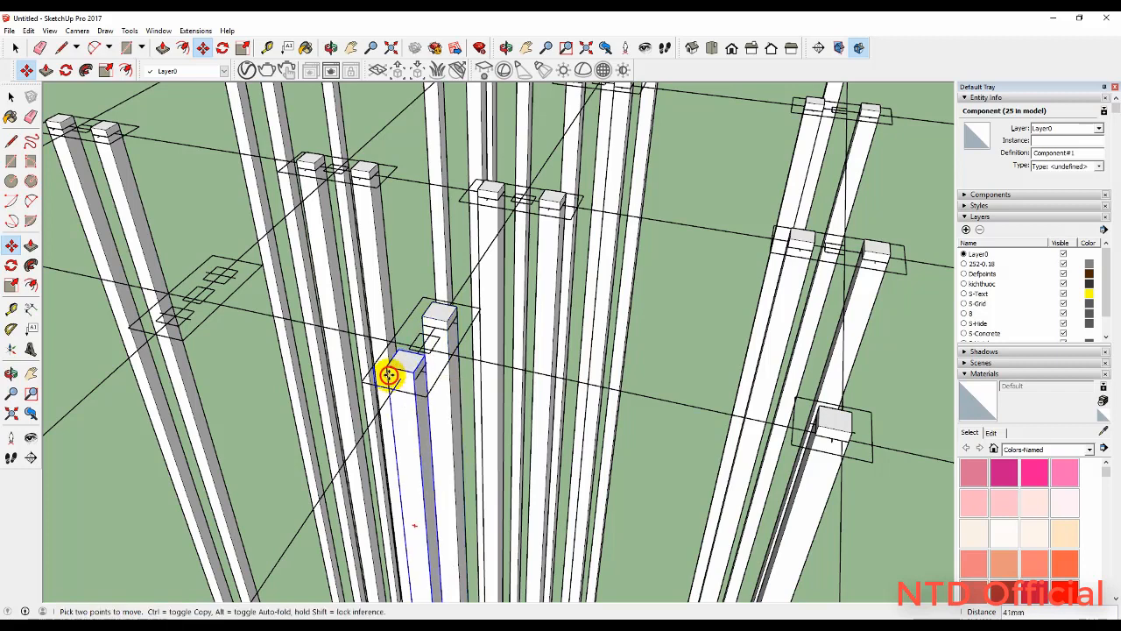
key(ctrl)
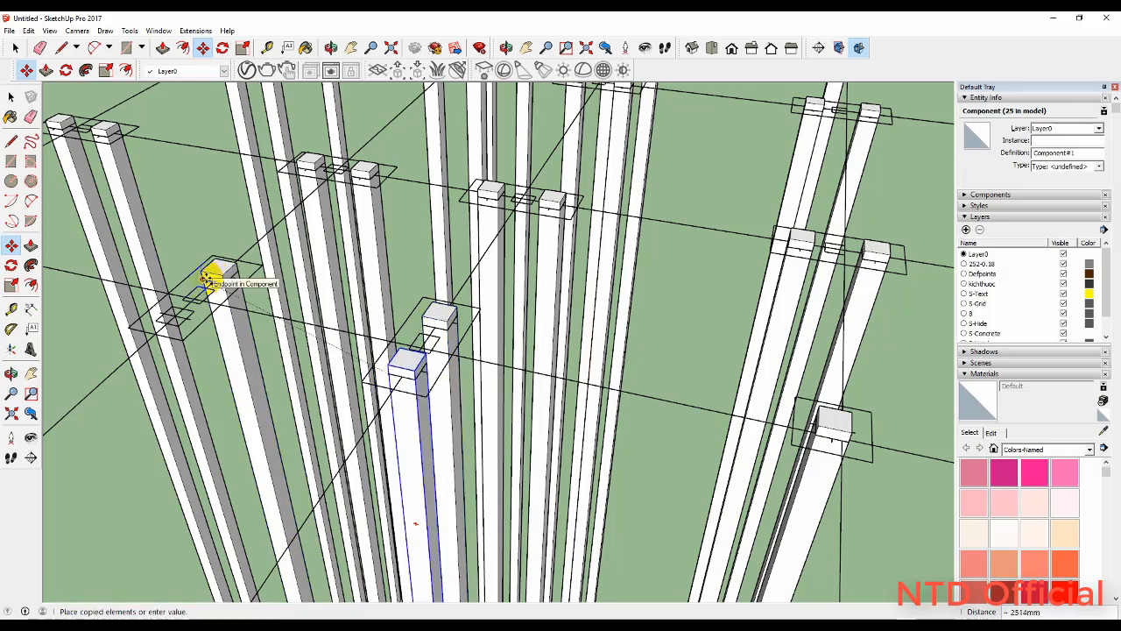
click(210, 282)
click(210, 279)
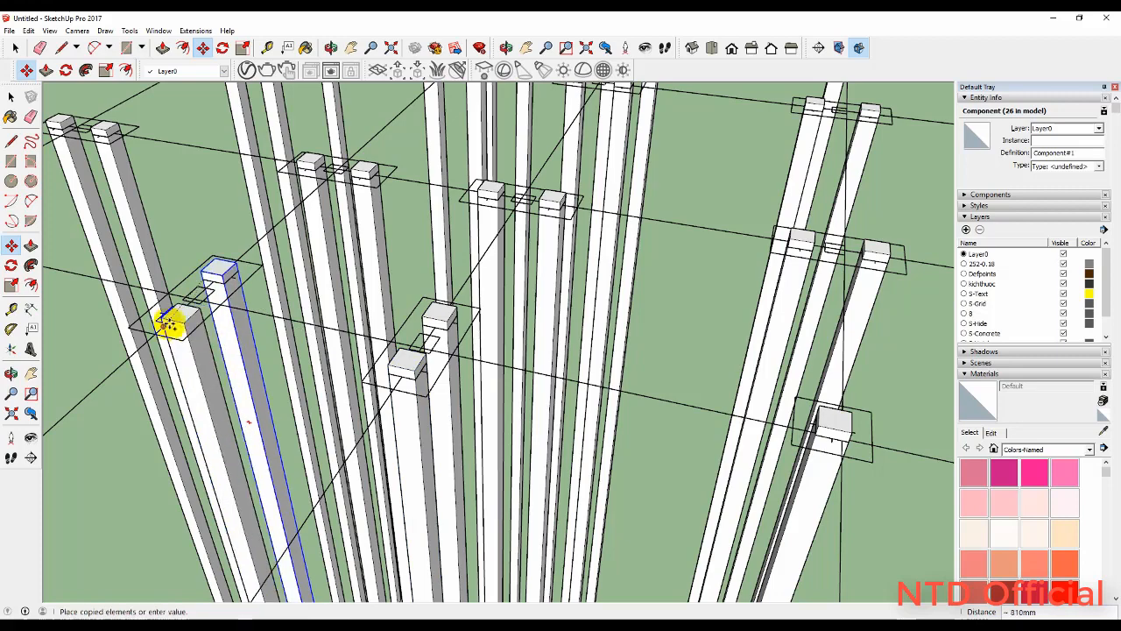
click(166, 315)
Copy the pile about 3523 mm onto the row's last empty footing and again onto that footing's other cross-marked outline
scroll(298, 318, down, 5)
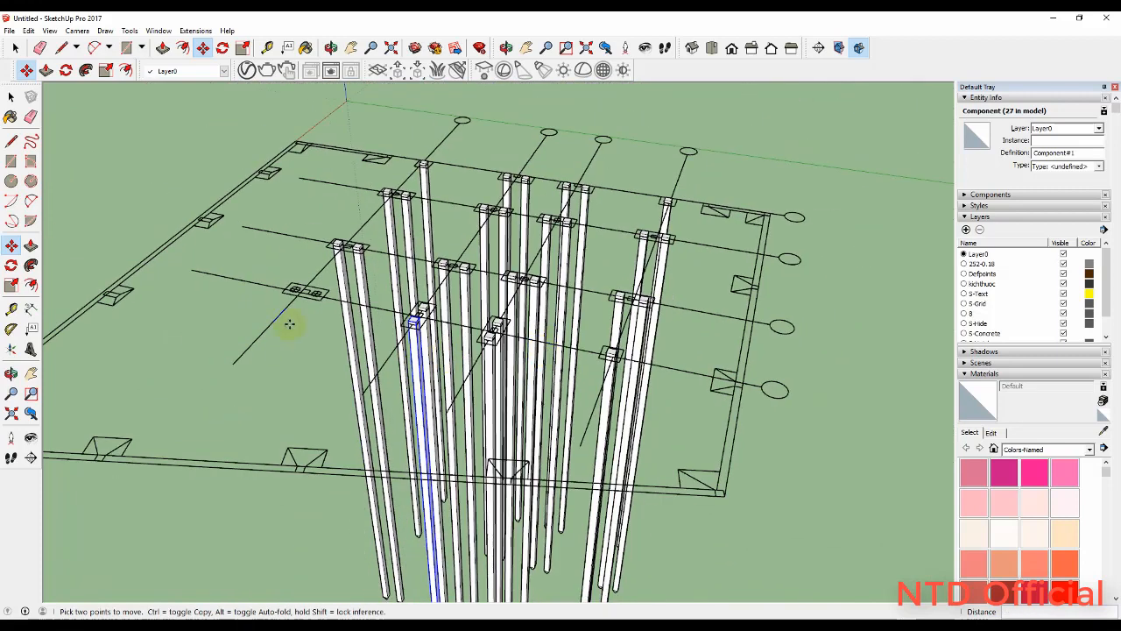
scroll(325, 318, up, 6)
scroll(531, 315, up, 2)
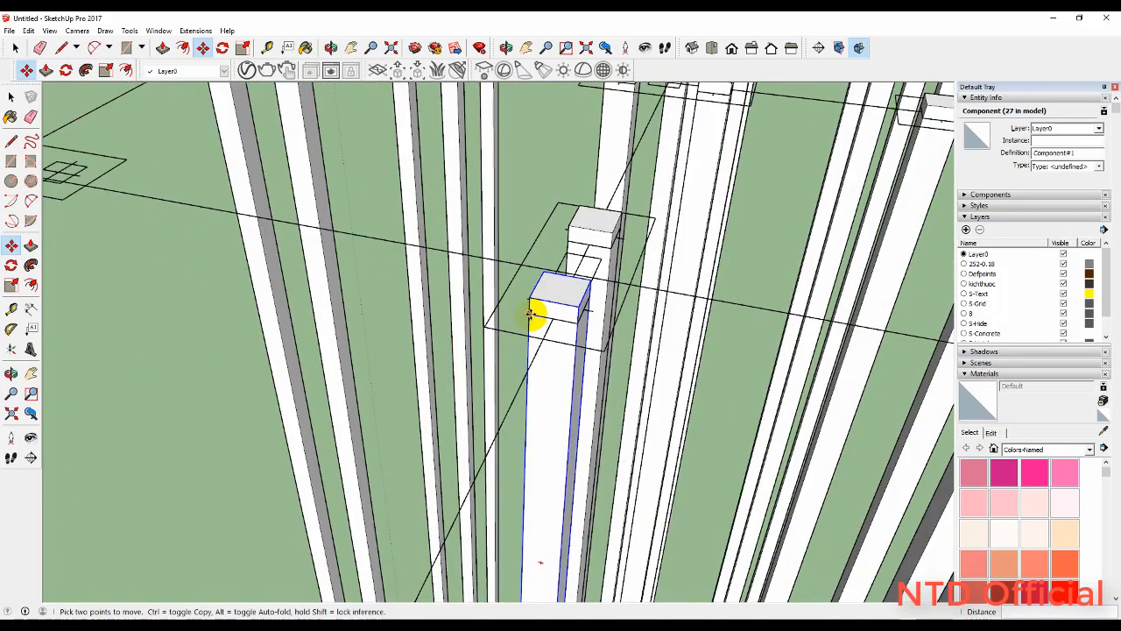
click(531, 314)
scroll(768, 325, down, 3)
scroll(333, 250, up, 3)
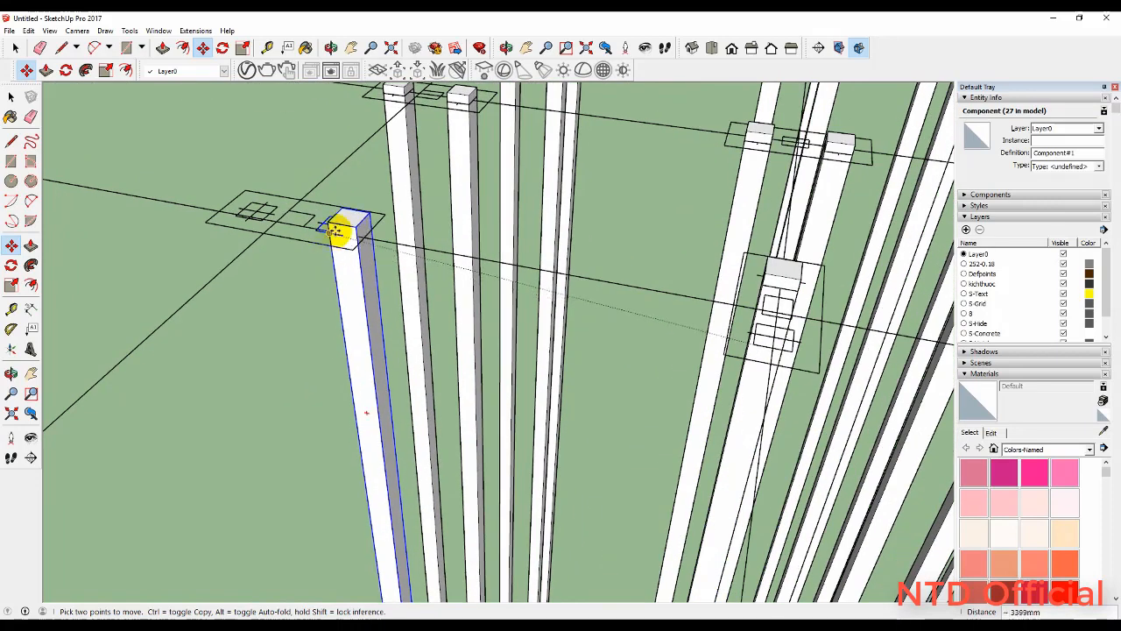
scroll(336, 229, up, 3)
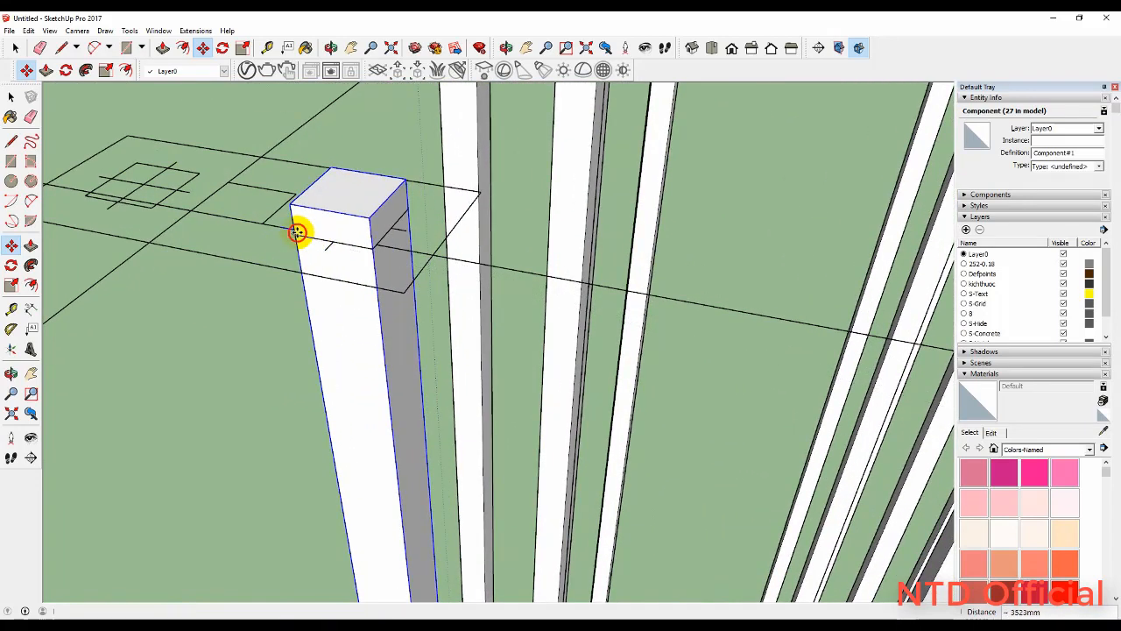
click(298, 233)
click(295, 233)
key(ctrl)
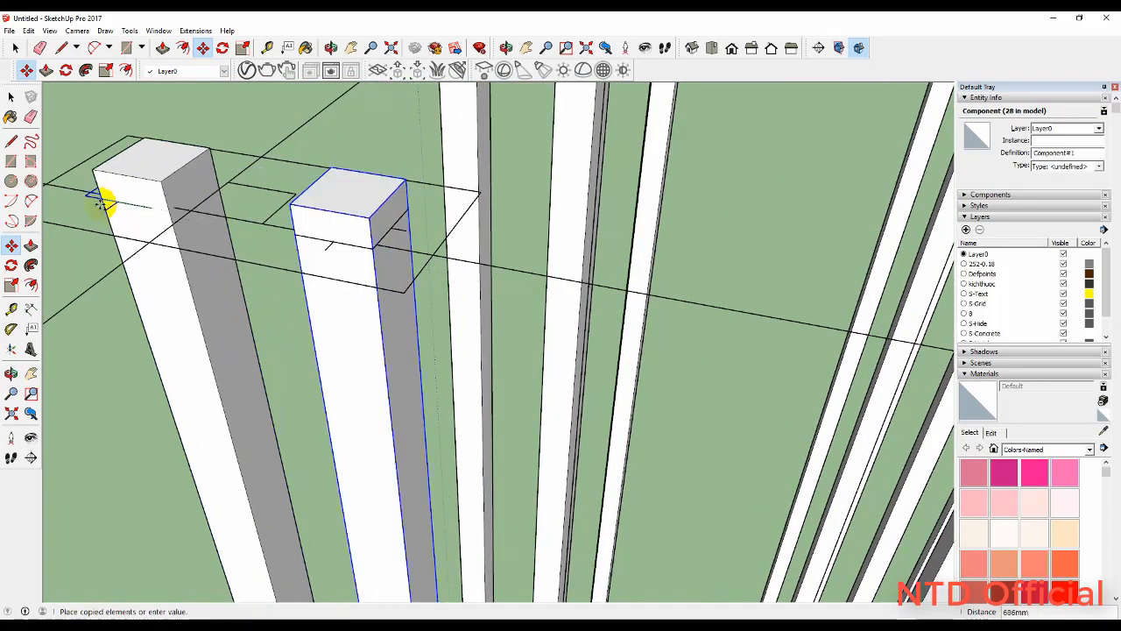
click(86, 195)
Examine the pile layout from several sides to check that every footing on the plan has its piles
scroll(342, 257, down, 1)
scroll(365, 316, down, 8)
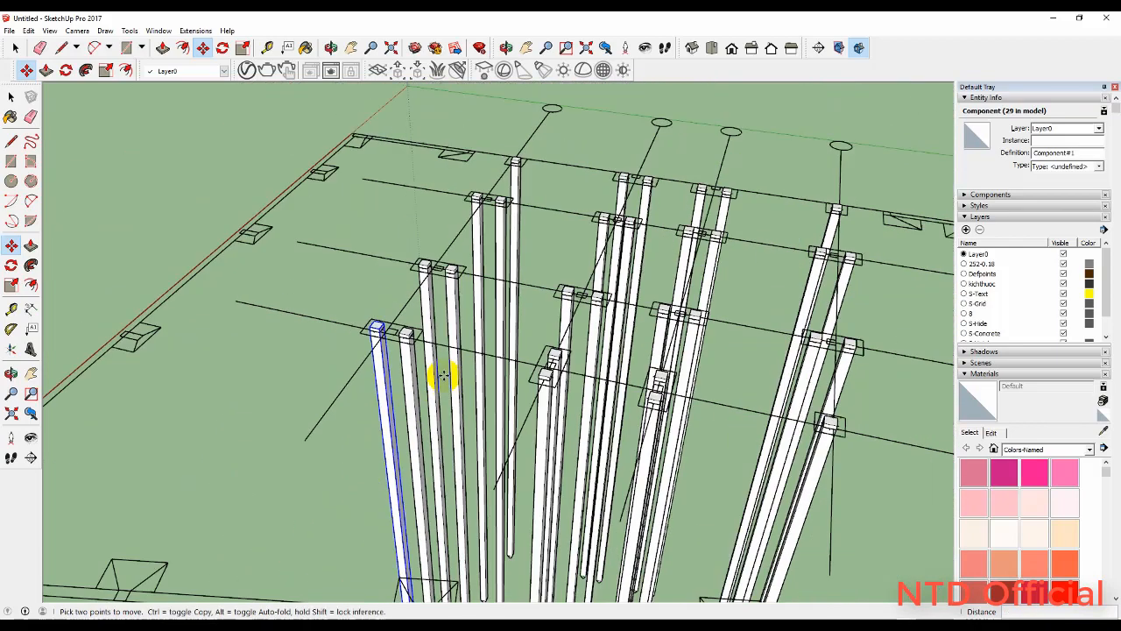
key(space)
click(357, 294)
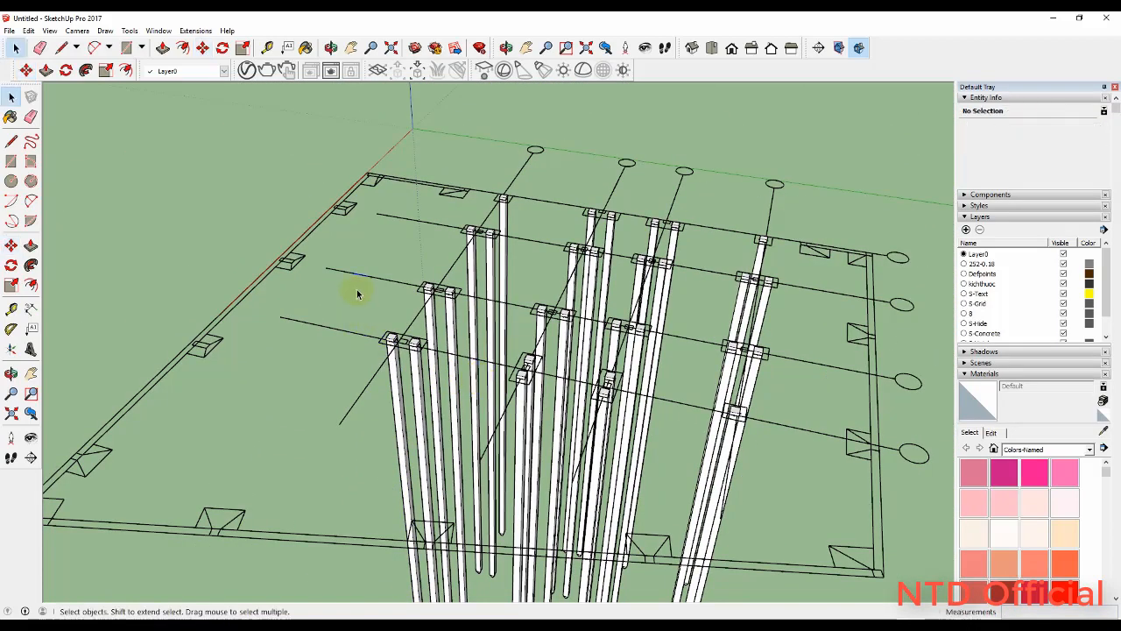
middle_drag(750, 463, 782, 369)
middle_drag(489, 271, 348, 283)
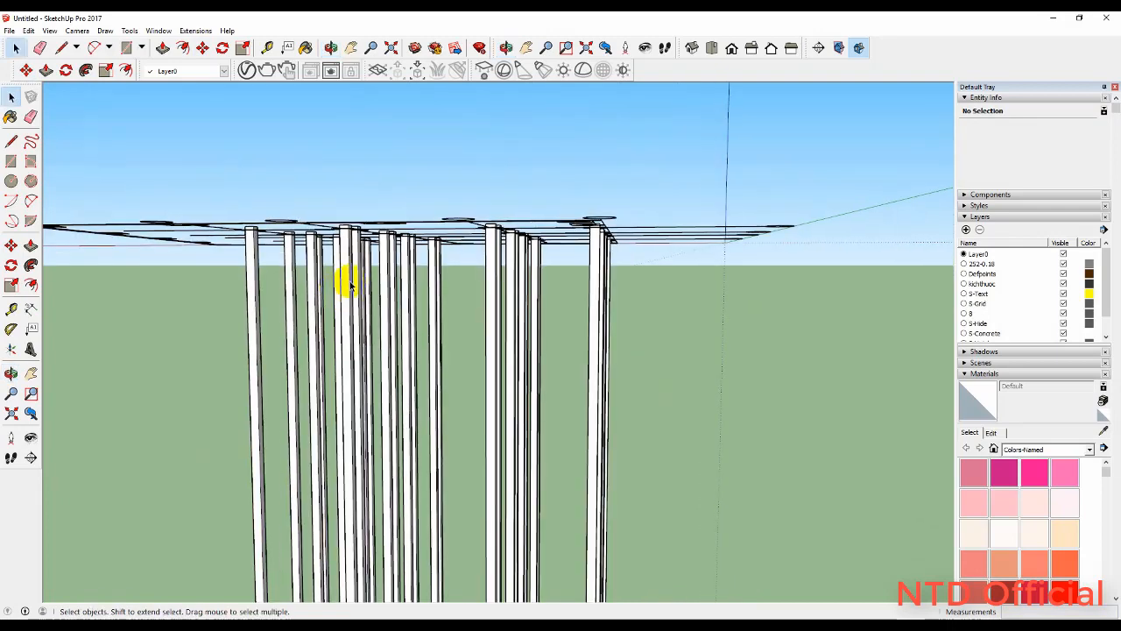
scroll(491, 276, down, 3)
middle_drag(576, 273, 565, 420)
middle_drag(578, 369, 145, 359)
scroll(458, 200, up, 5)
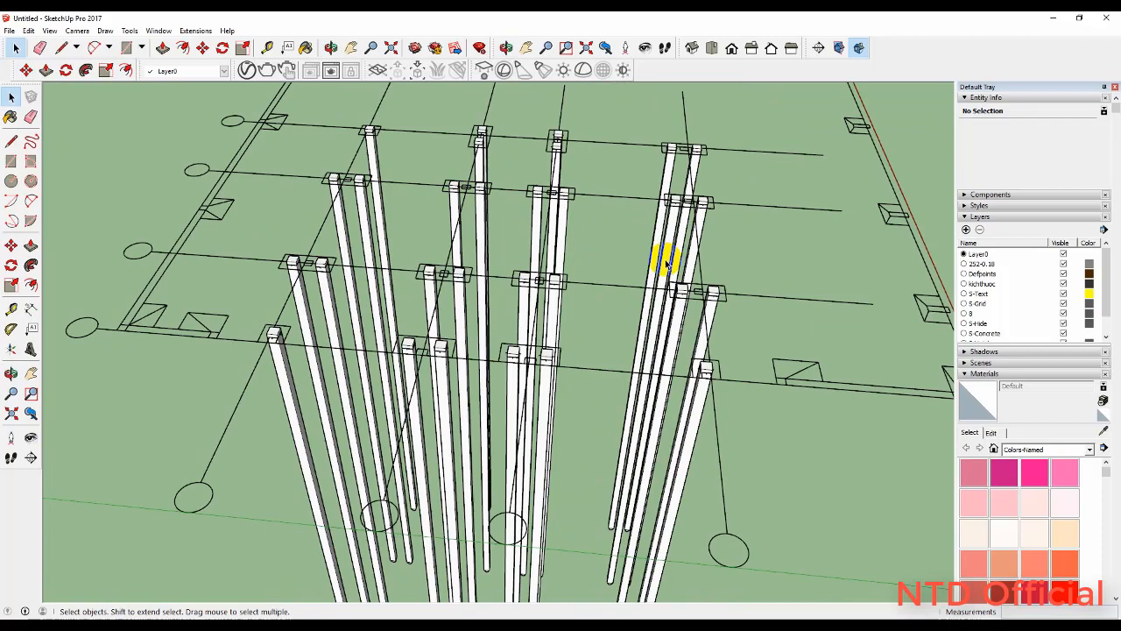
middle_drag(666, 261, 745, 171)
scroll(661, 385, down, 3)
middle_drag(662, 396, 483, 371)
Draw a 600 × 1350 mm rectangle over the outline of a two-pile footing and make it a group
scroll(396, 306, up, 6)
middle_drag(429, 315, 738, 236)
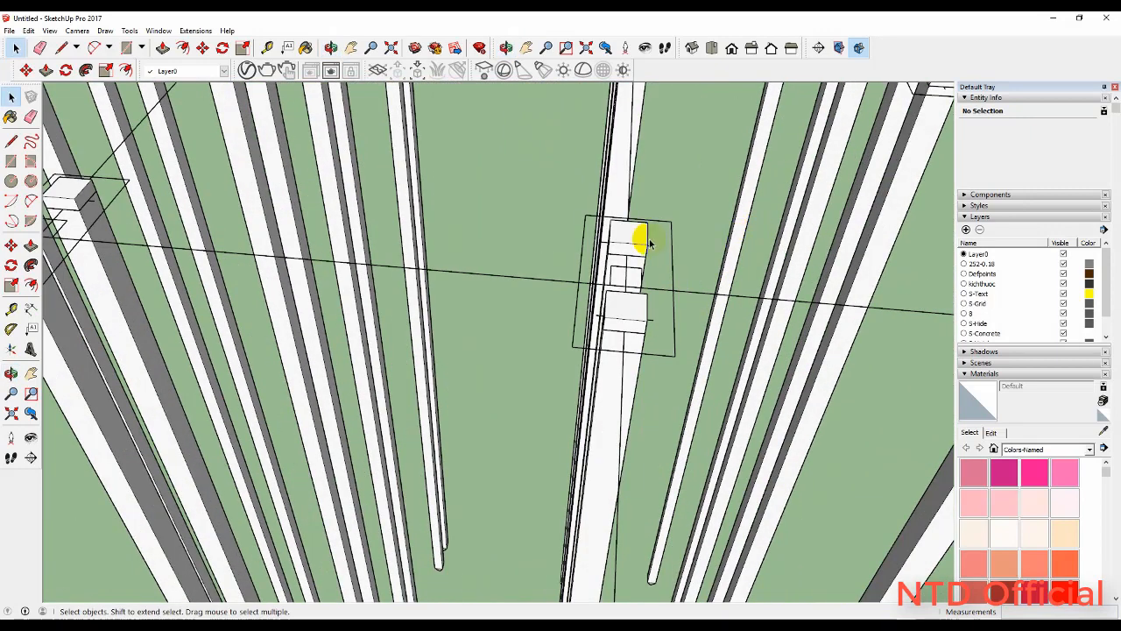
key(r)
click(586, 215)
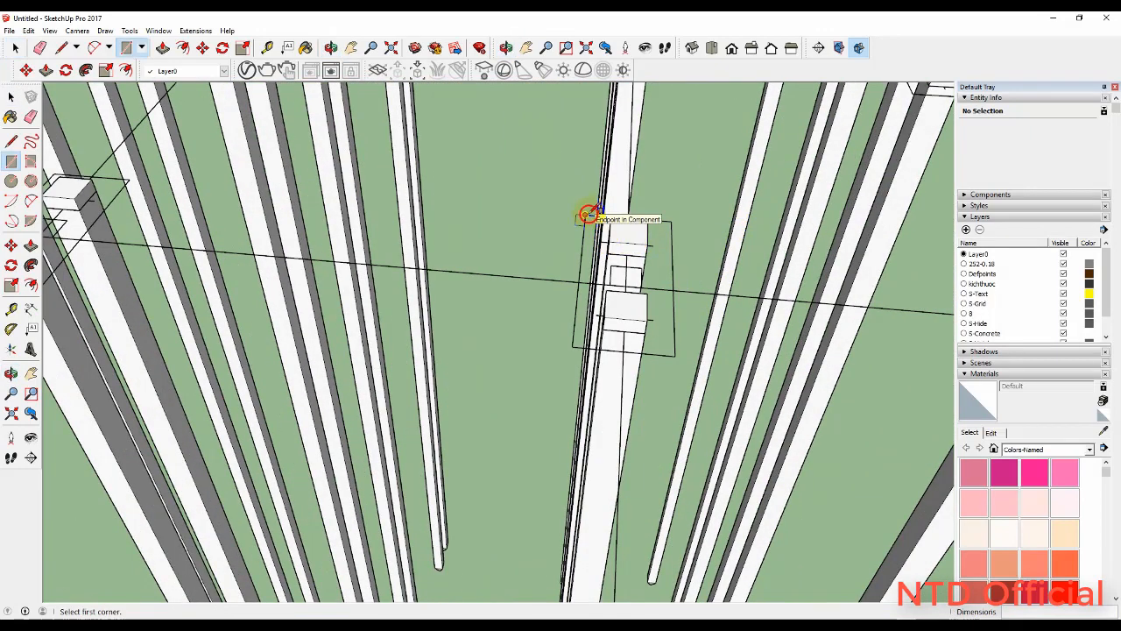
click(675, 354)
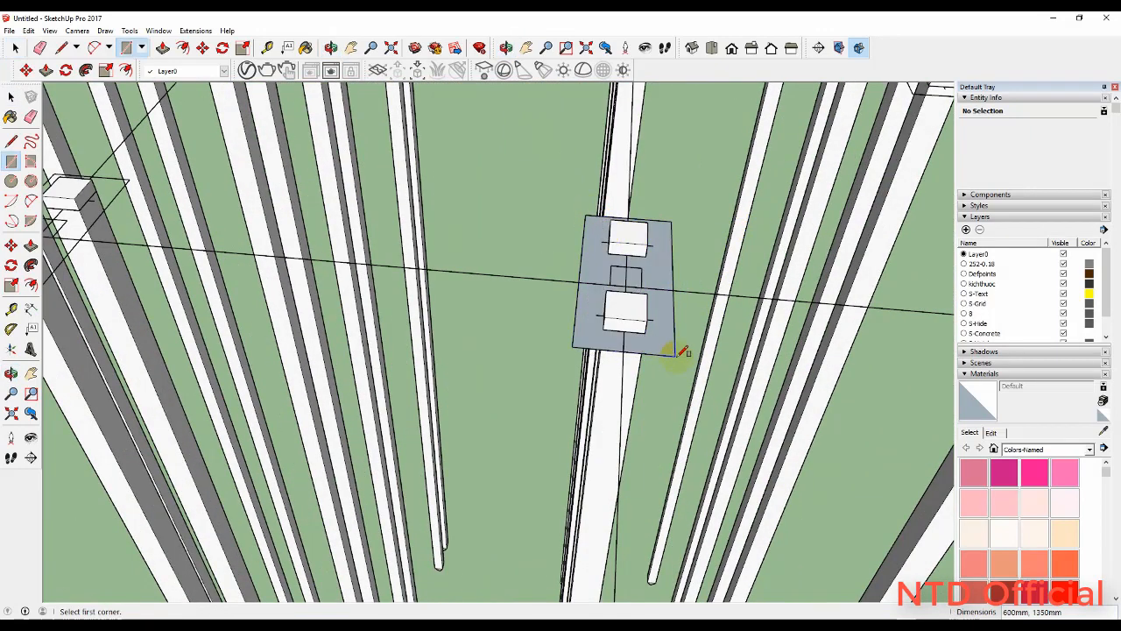
key(space)
double_click(658, 335)
right_click(658, 339)
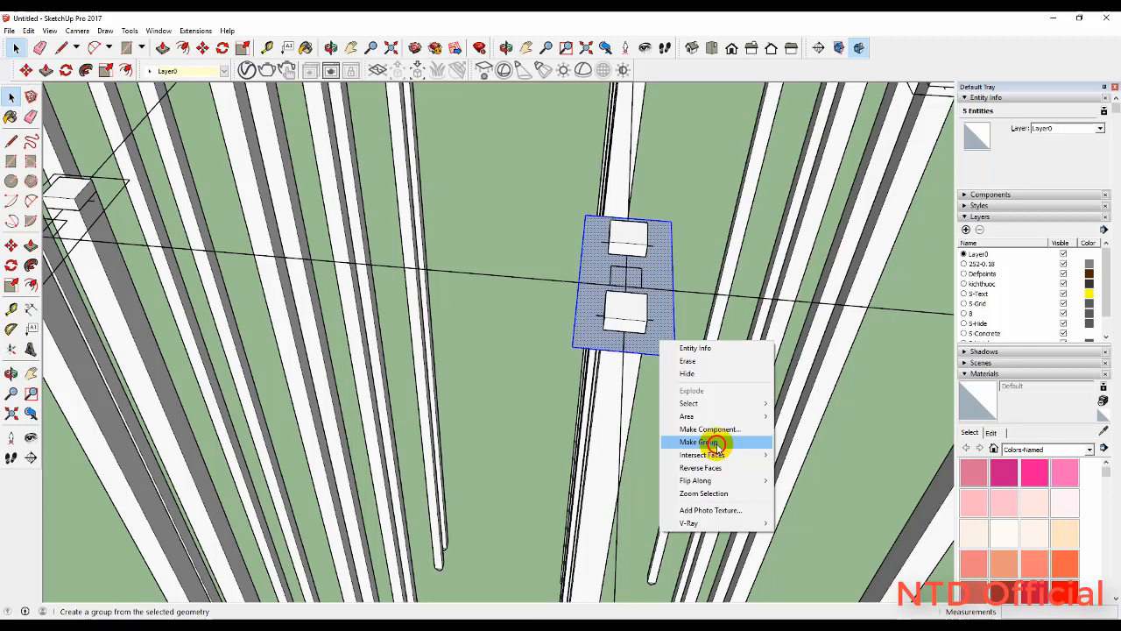
click(716, 442)
Inside the group, offset the rectangle outward by 100 mm and erase an inner edge to merge the faces
double_click(670, 348)
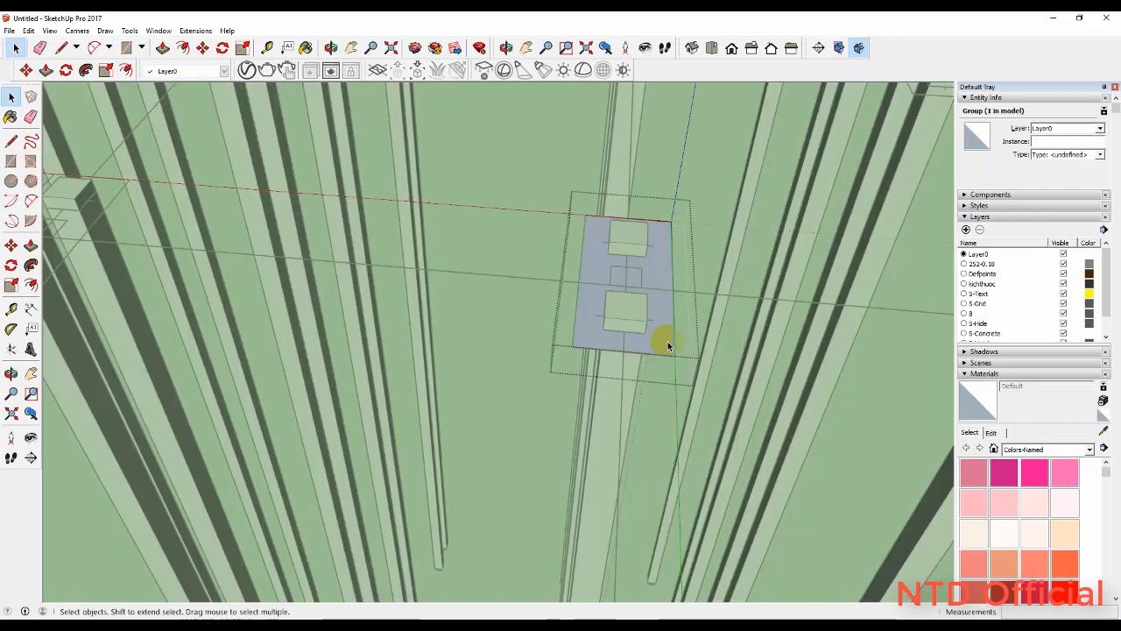
click(667, 344)
scroll(641, 342, up, 1)
scroll(641, 342, up, 1)
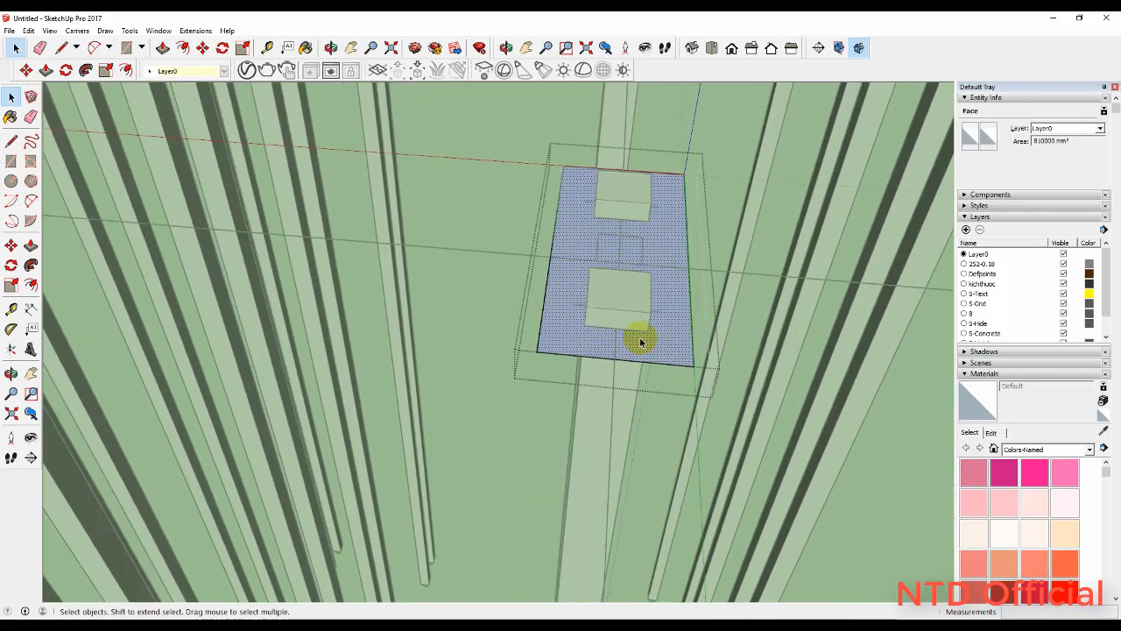
key(f)
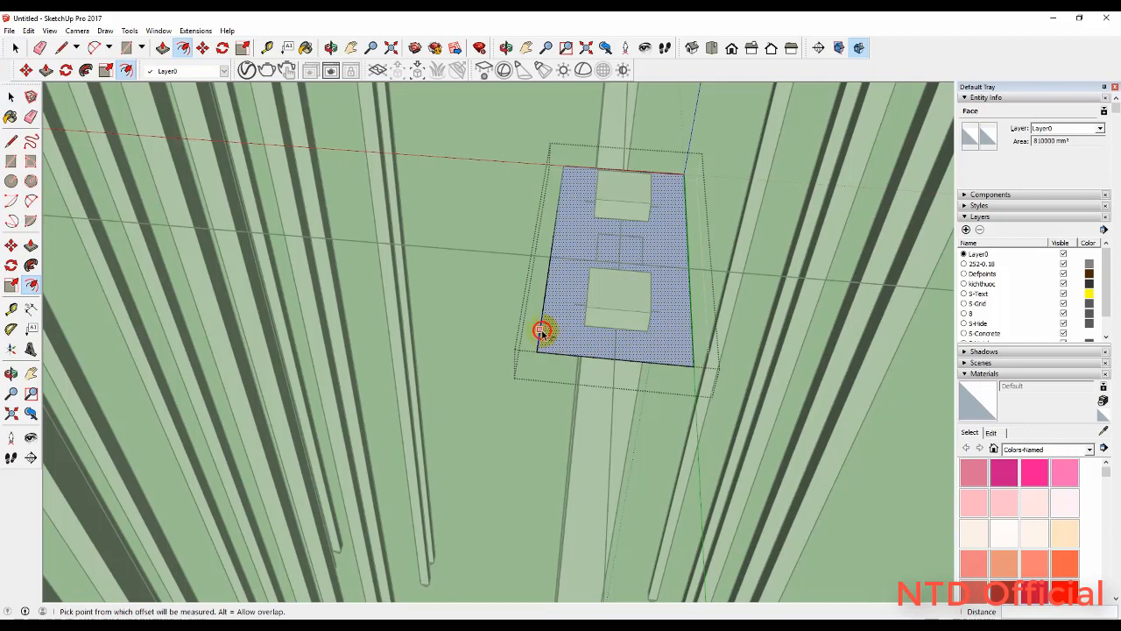
click(542, 331)
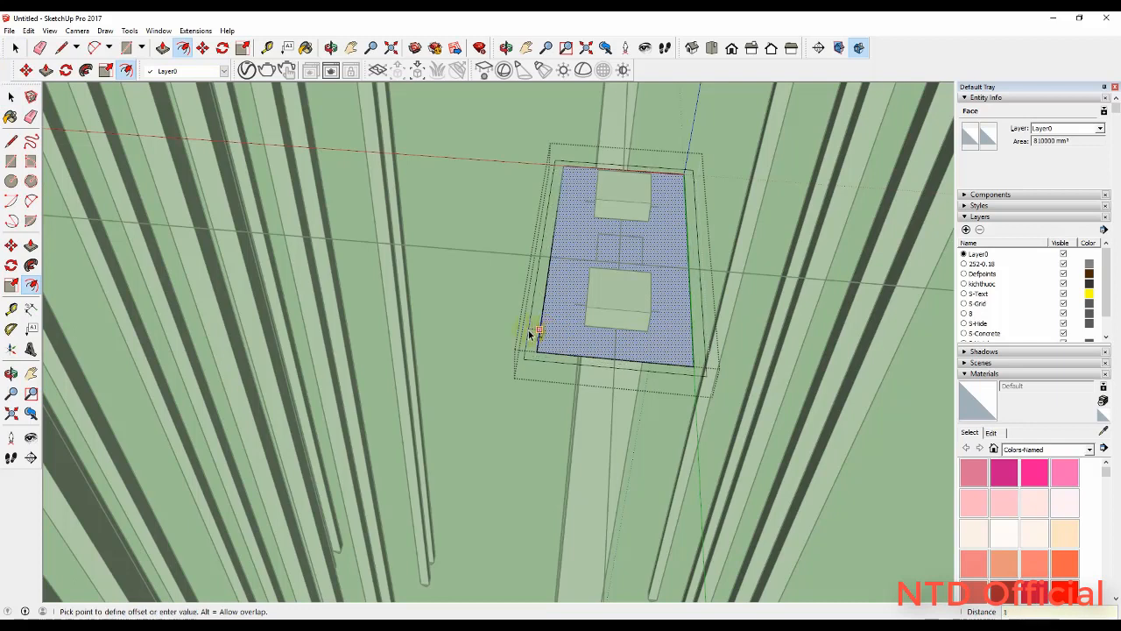
click(529, 333)
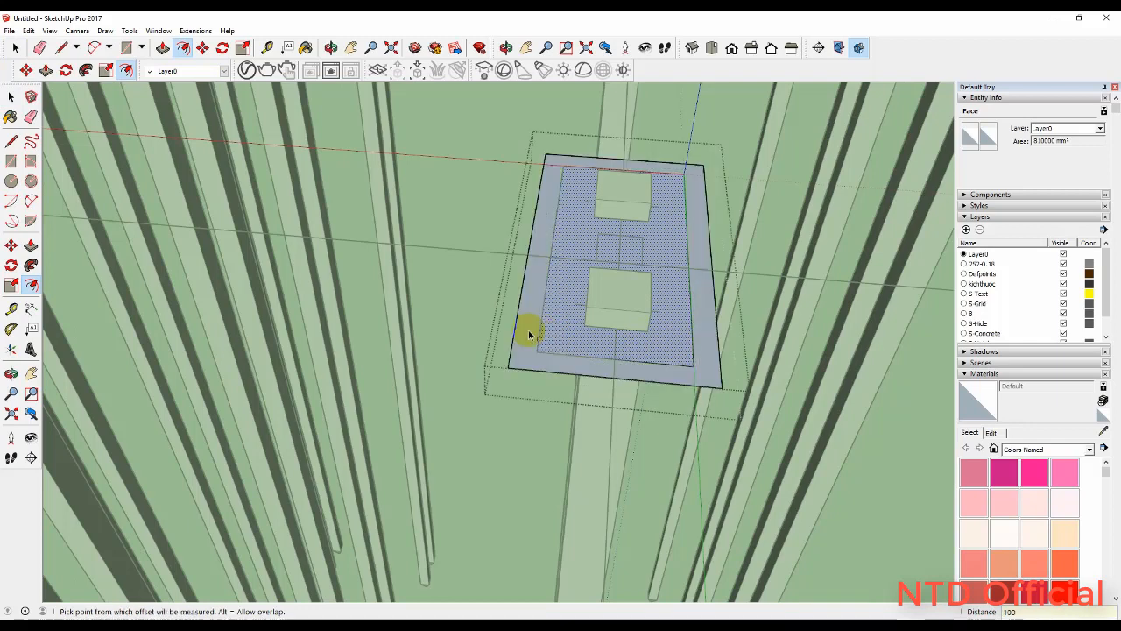
key(e)
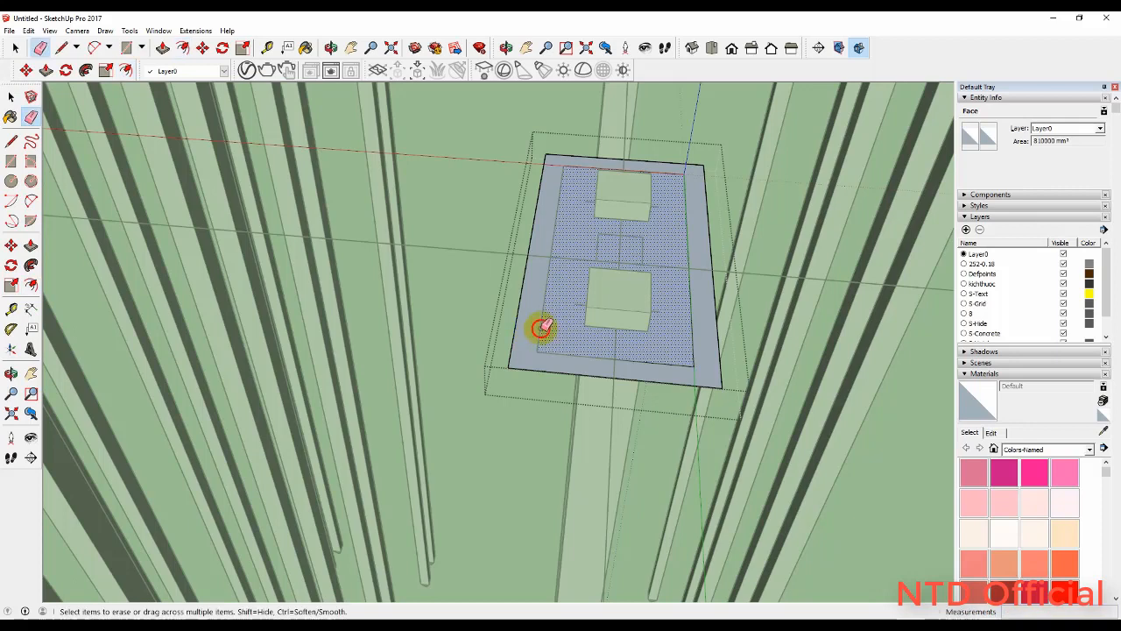
click(541, 328)
Extrude the enlarged base face downward 100 mm and close the group
key(space)
click(545, 329)
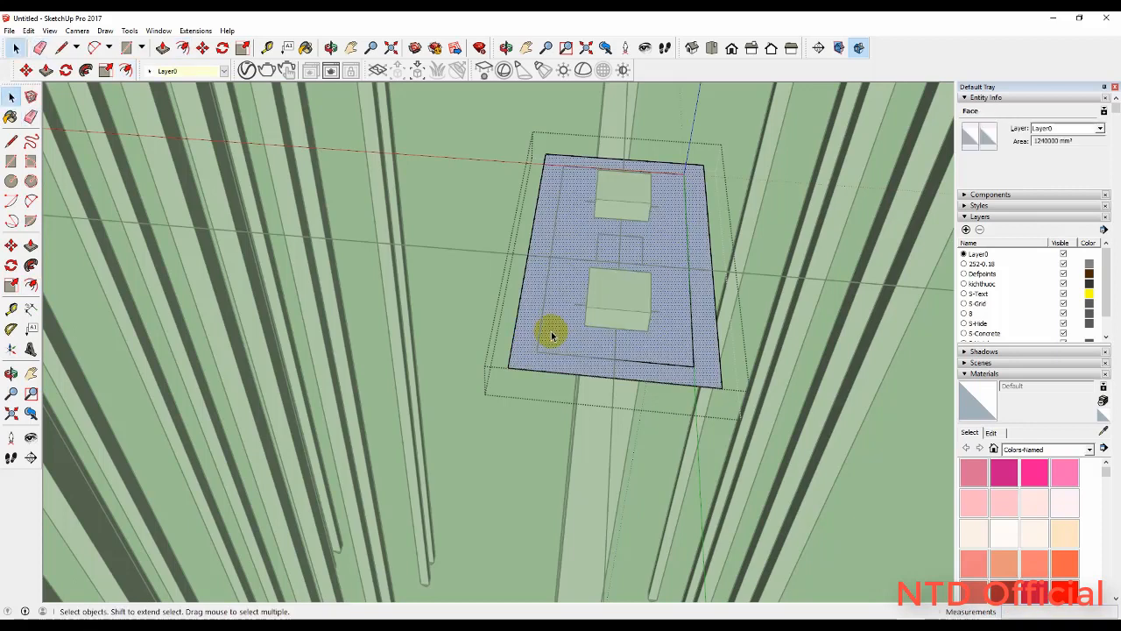
key(p)
click(552, 338)
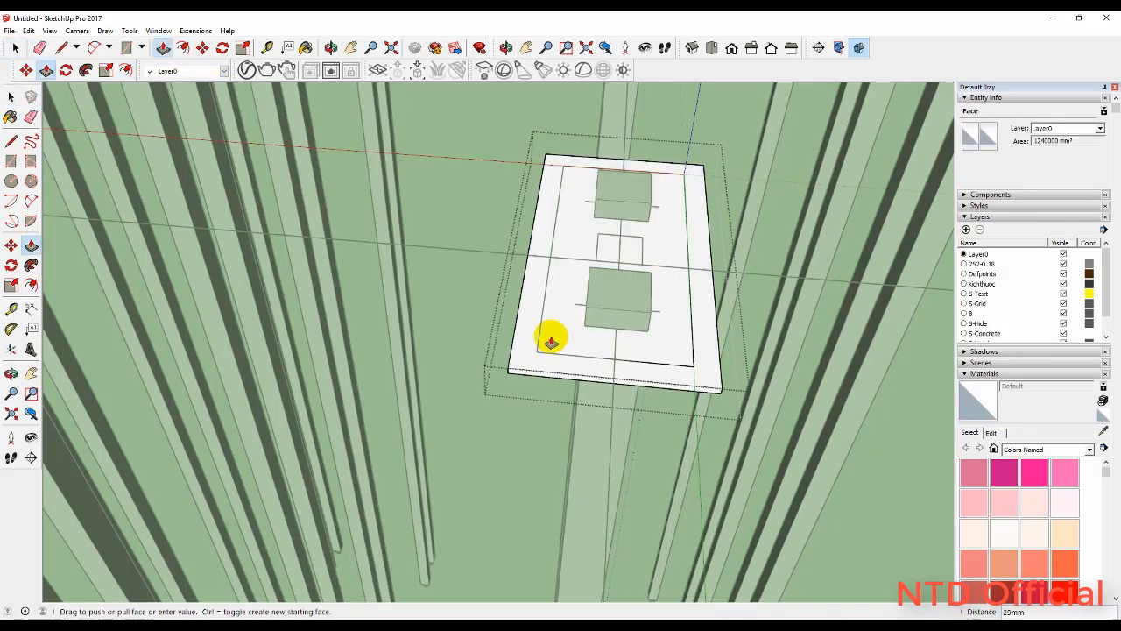
key(Return)
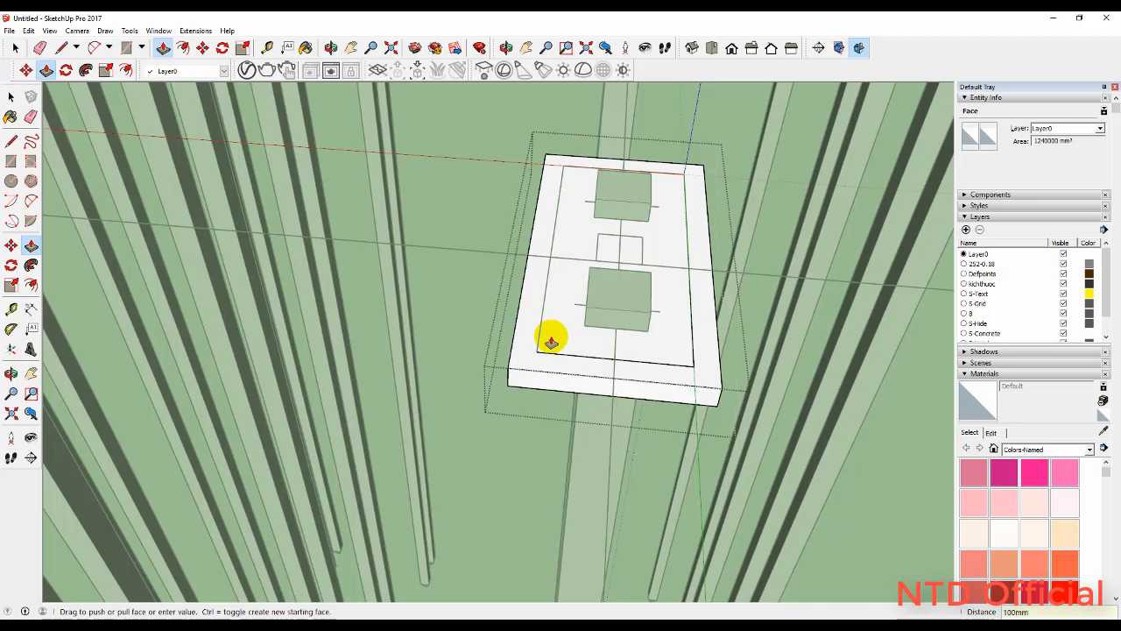
key(space)
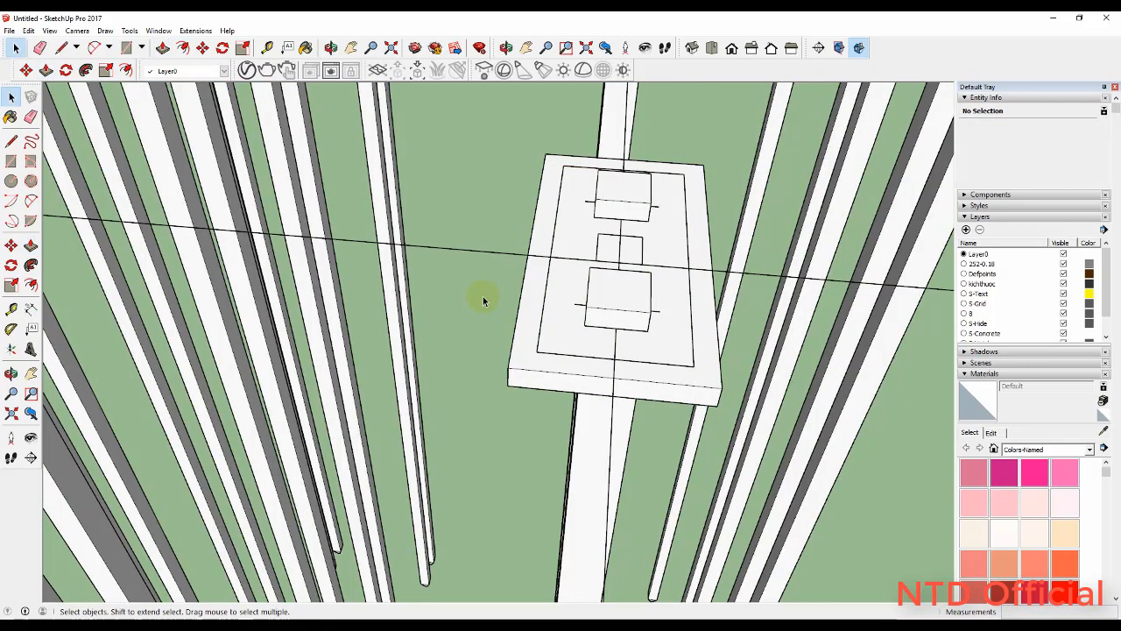
Draw a second rectangle on top of the slab, matching the footing outline around the two piles
mouse_move(483, 300)
middle_down()
mouse_move(541, 338)
mouse_move(639, 219)
mouse_move(554, 308)
mouse_move(479, 321)
middle_up()
scroll(480, 292, down, 5)
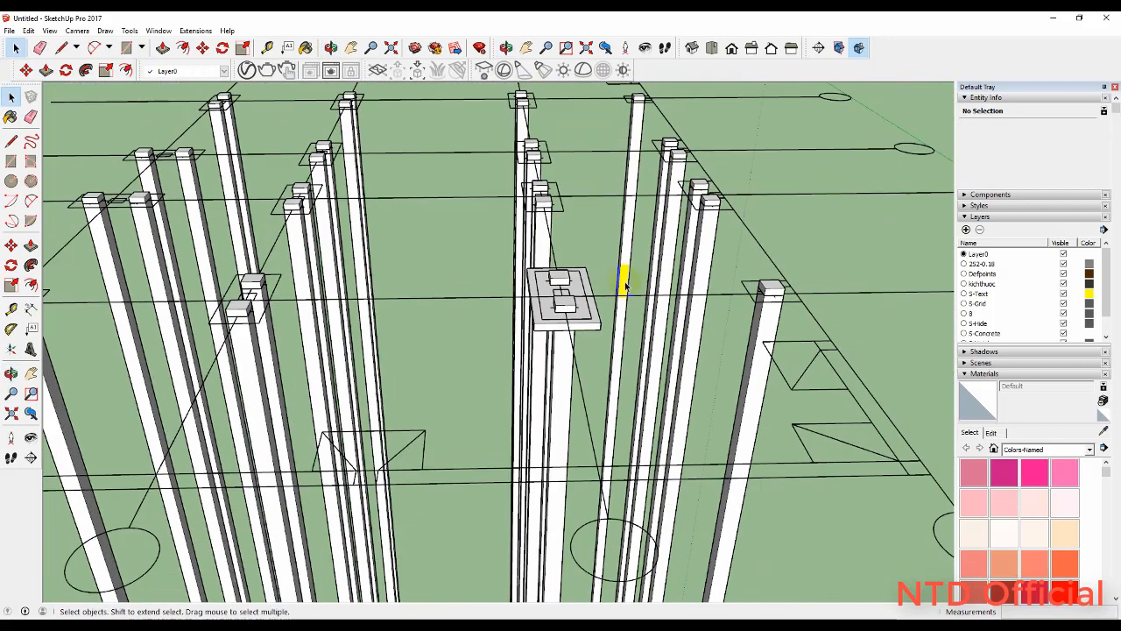
scroll(555, 321, up, 3)
click(601, 330)
scroll(546, 300, up, 3)
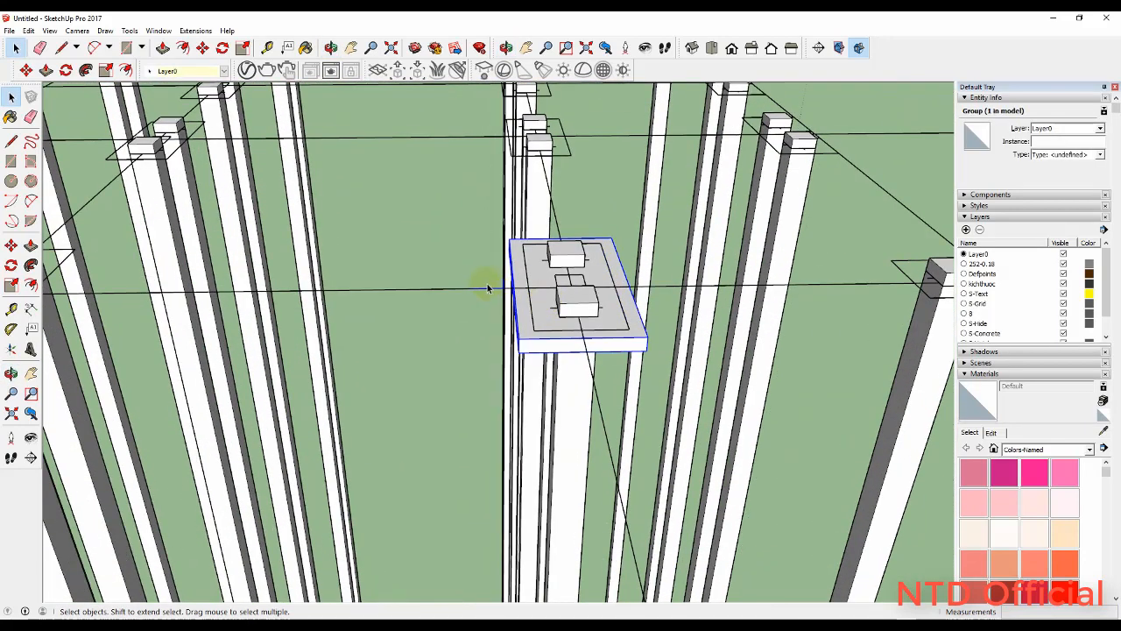
click(471, 258)
key(r)
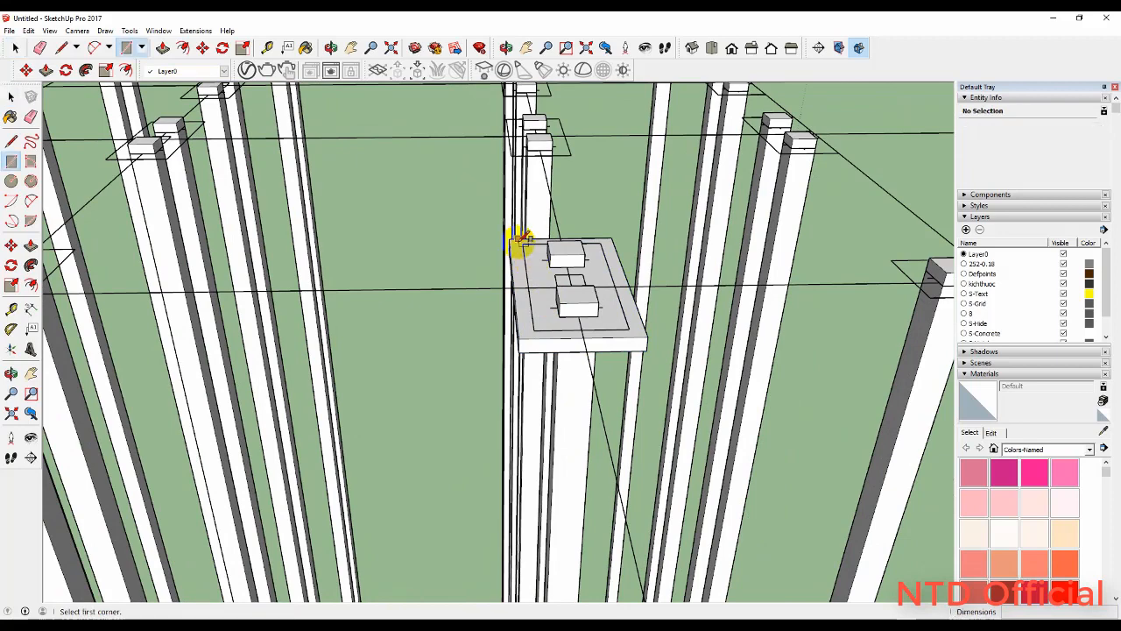
click(523, 245)
click(630, 329)
Group the new rectangle's face with its edges and open the group for editing
key(space)
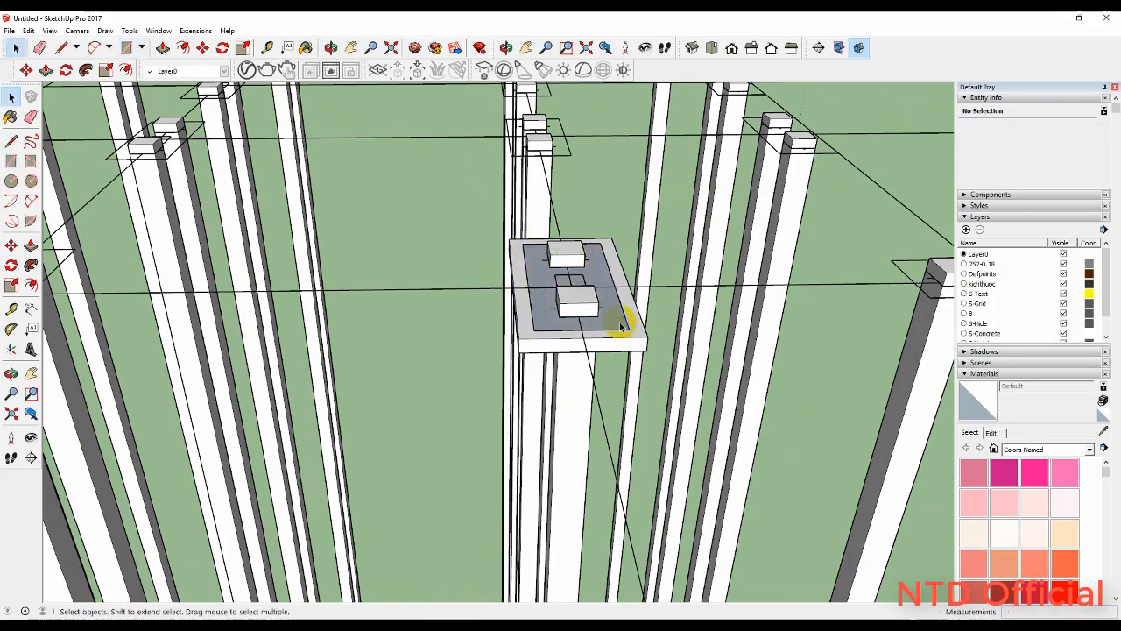
middle_drag(619, 324, 532, 345)
click(535, 345)
right_click(555, 346)
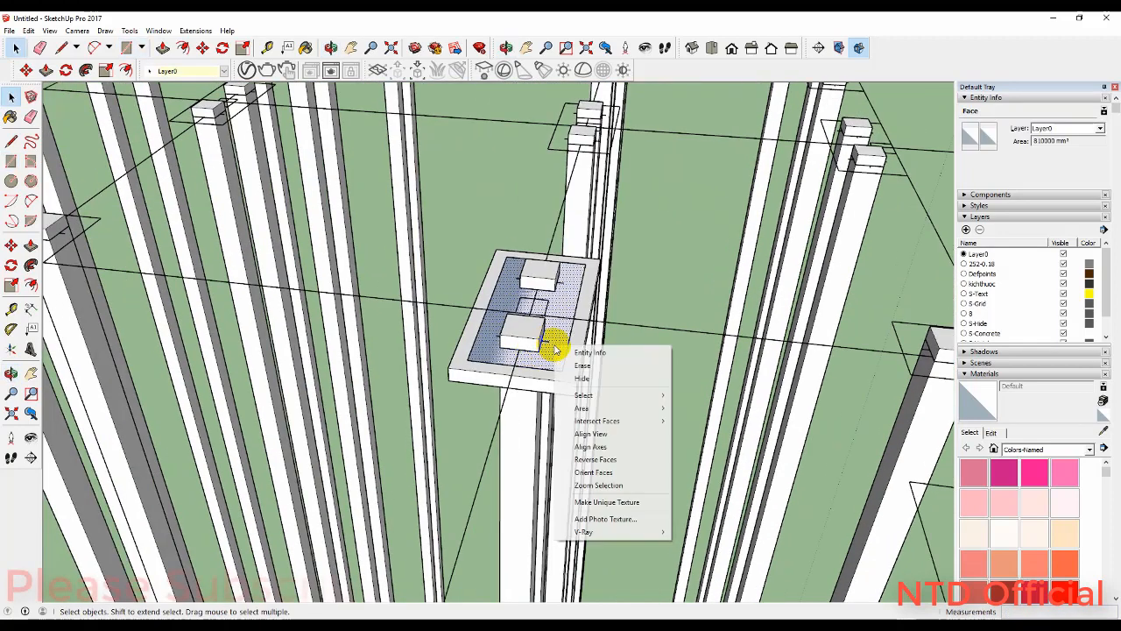
click(543, 351)
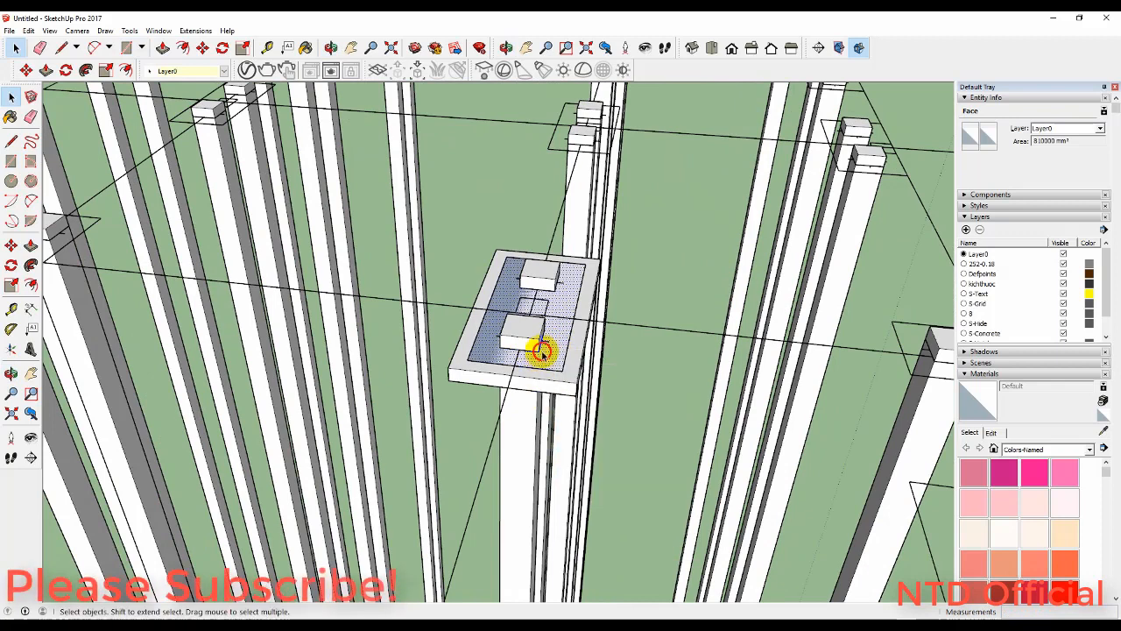
right_click(546, 359)
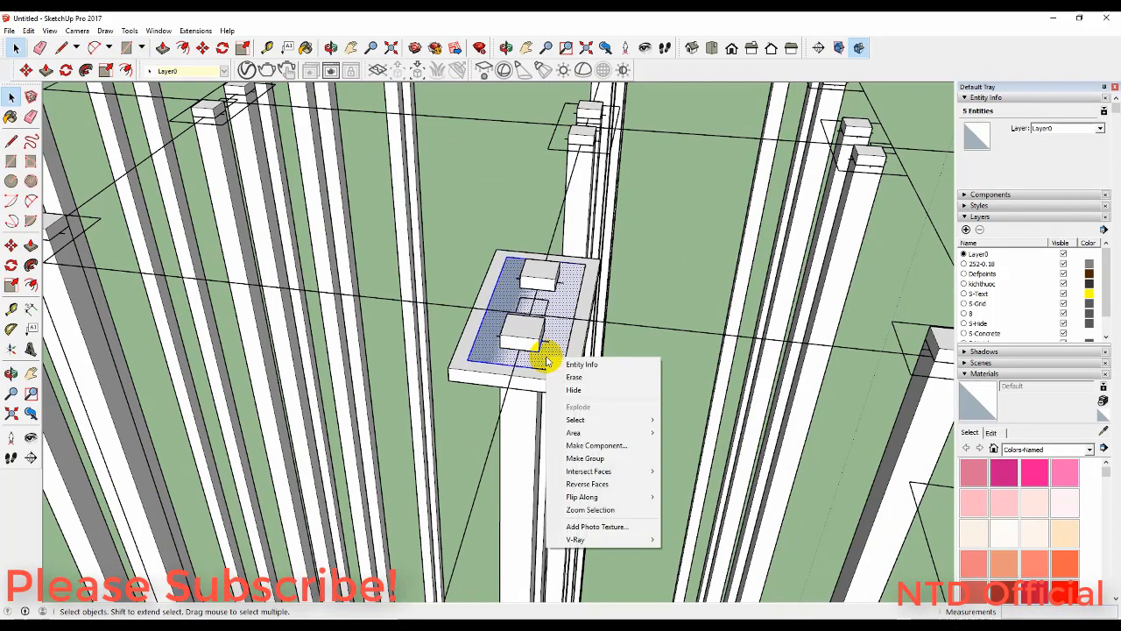
click(603, 459)
double_click(556, 357)
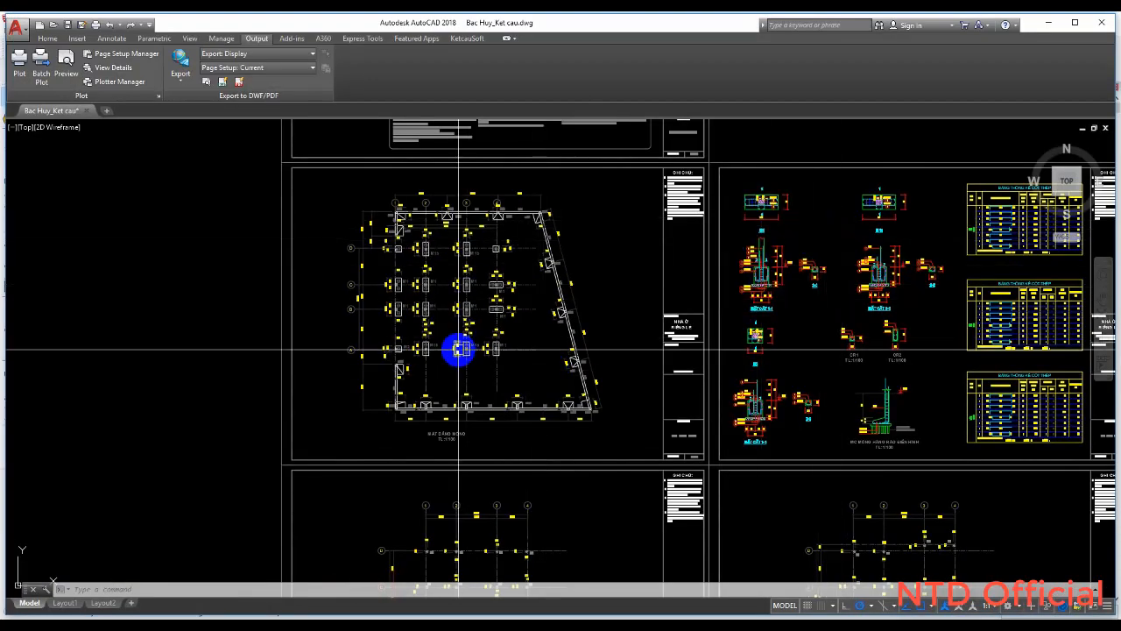
Examine the foundation plan and the footing section details in the AutoCAD drawing for the footing height
scroll(461, 352, up, 6)
scroll(466, 348, down, 5)
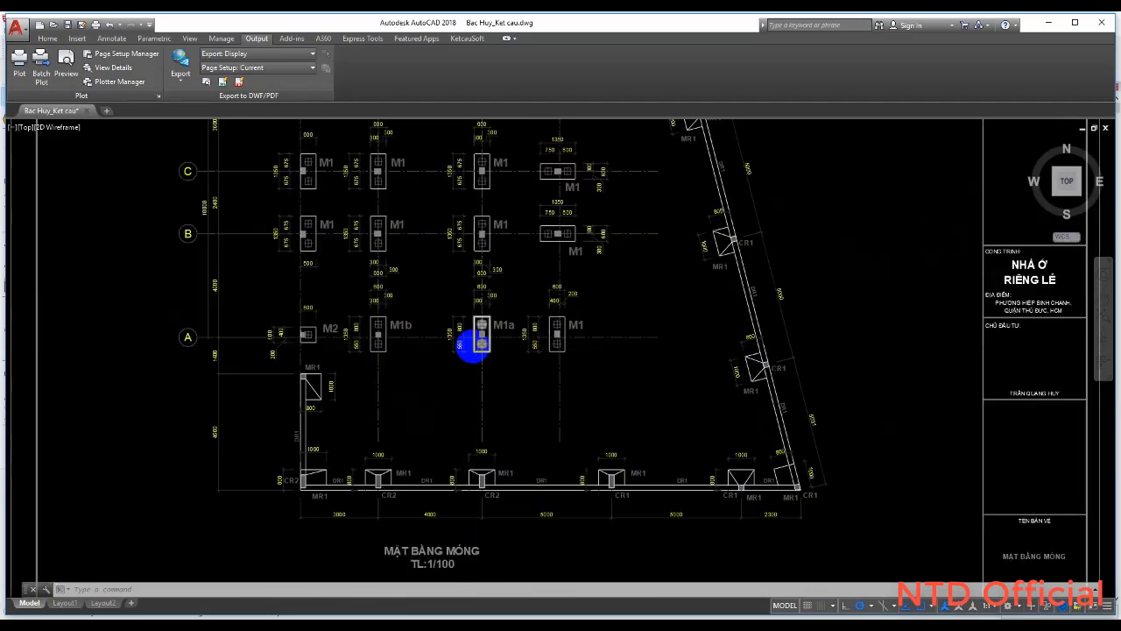
scroll(469, 341, down, 2)
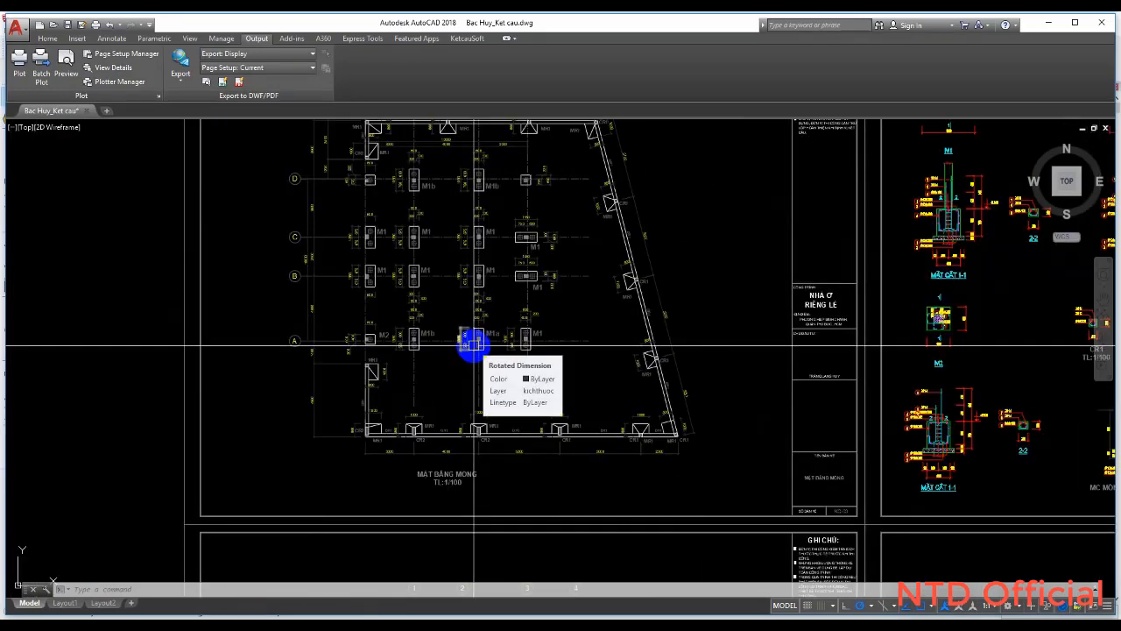
scroll(473, 344, up, 8)
scroll(420, 333, down, 6)
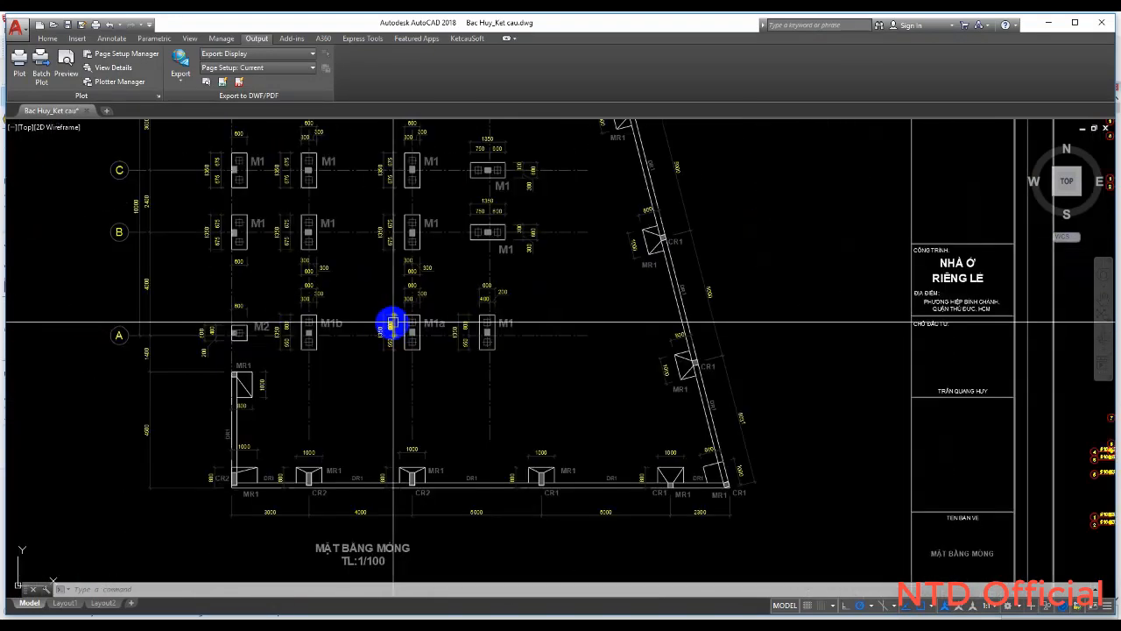
scroll(392, 322, down, 5)
scroll(868, 251, up, 5)
mouse_move(778, 235)
middle_down()
mouse_move(748, 383)
mouse_move(722, 350)
middle_up()
scroll(728, 284, up, 5)
scroll(744, 248, down, 5)
scroll(753, 382, up, 4)
scroll(724, 349, up, 2)
scroll(675, 431, down, 2)
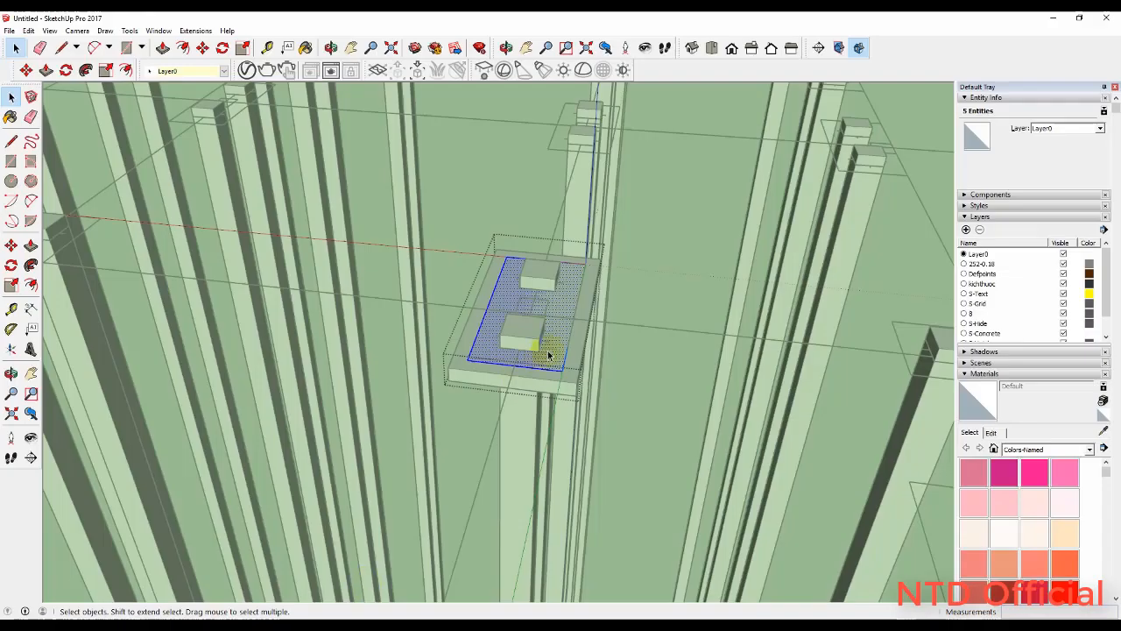
Extrude the footing face above the base slab upward 700 mm and close the group
key(p)
drag(553, 344, 553, 338)
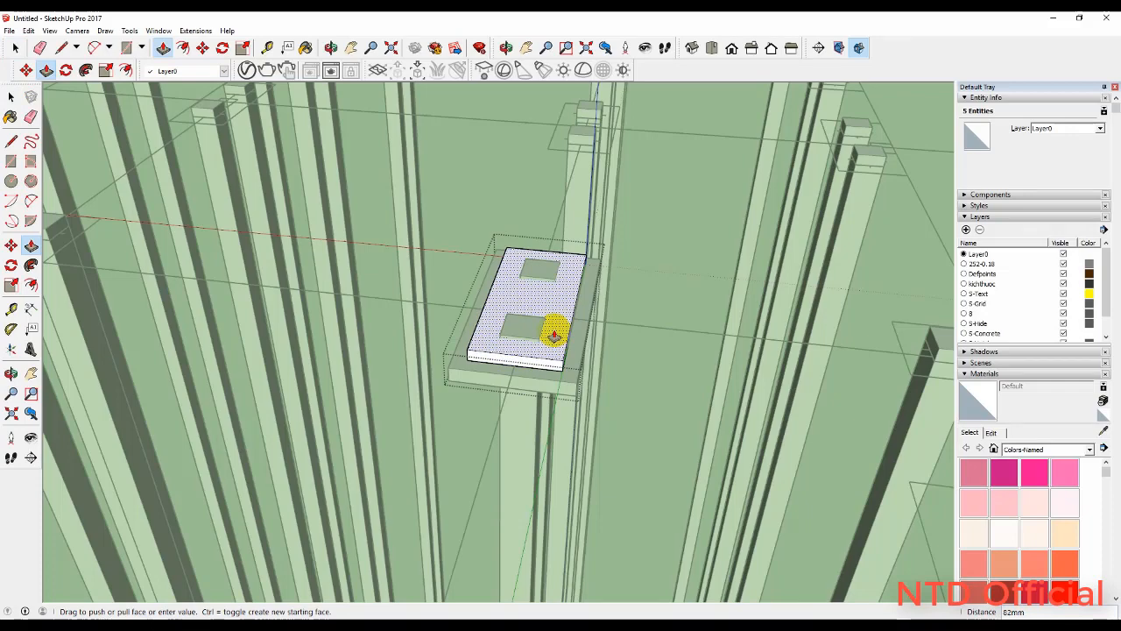
text(700)
key(Return)
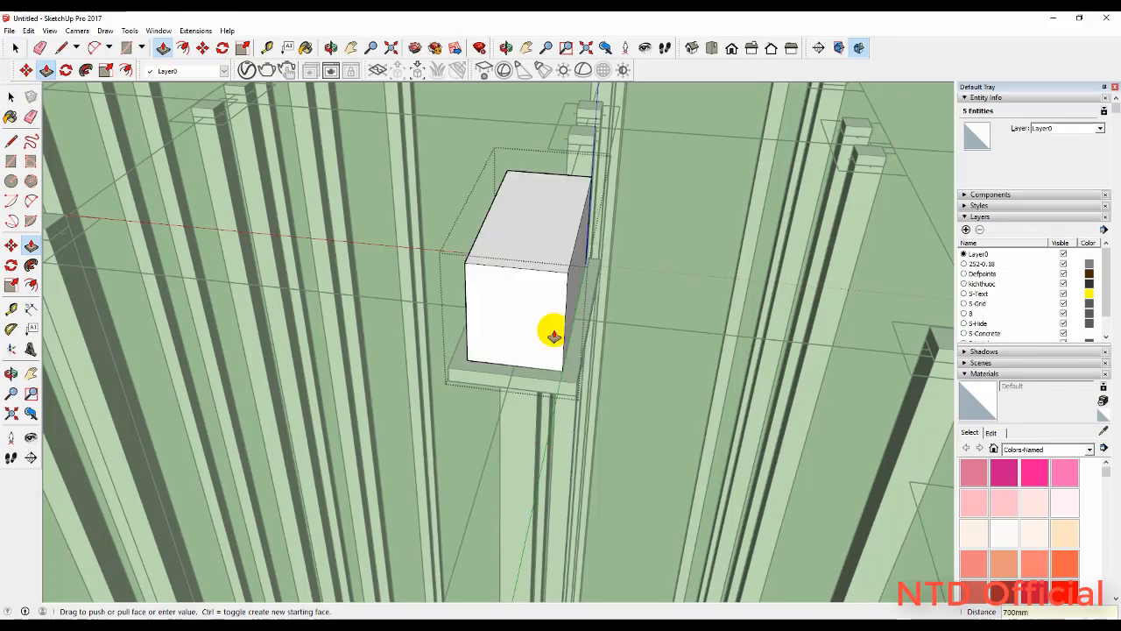
key(space)
scroll(554, 333, down, 3)
middle_drag(553, 325, 636, 415)
click(413, 338)
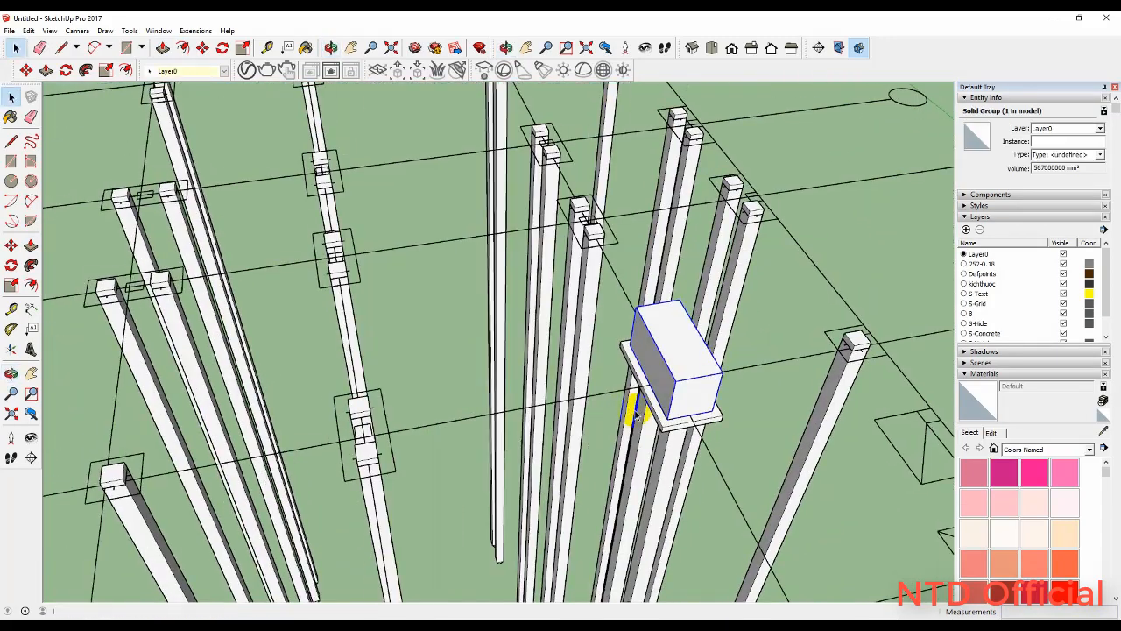
Compare the pile layout in the model with the M1, M1a, M1b and M2 footings on the AutoCAD foundation plan
scroll(462, 254, down, 3)
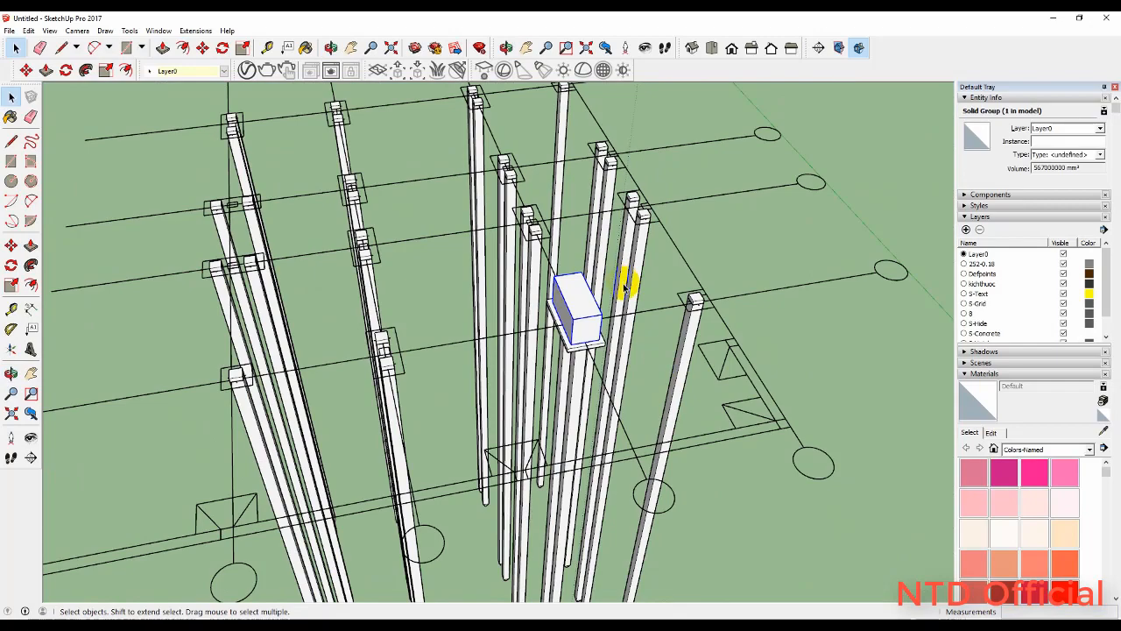
mouse_move(437, 260)
middle_down()
mouse_move(471, 328)
mouse_move(874, 322)
mouse_move(436, 353)
mouse_move(553, 348)
mouse_move(368, 325)
middle_up()
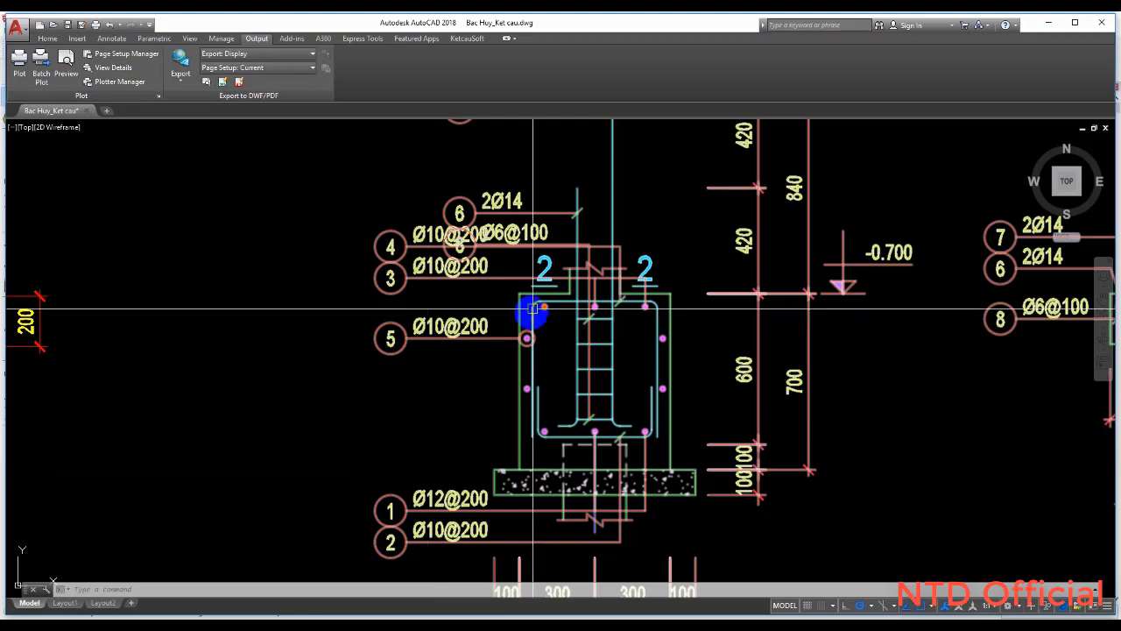
scroll(677, 348, down, 5)
scroll(677, 348, down, 2)
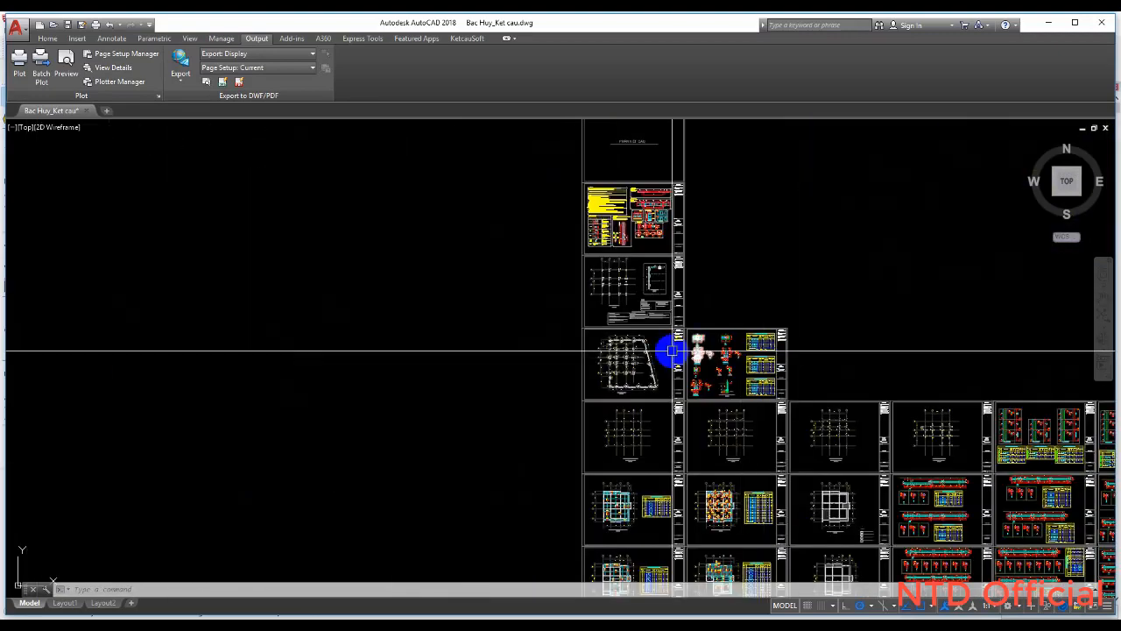
scroll(671, 350, up, 10)
middle_drag(661, 388, 500, 270)
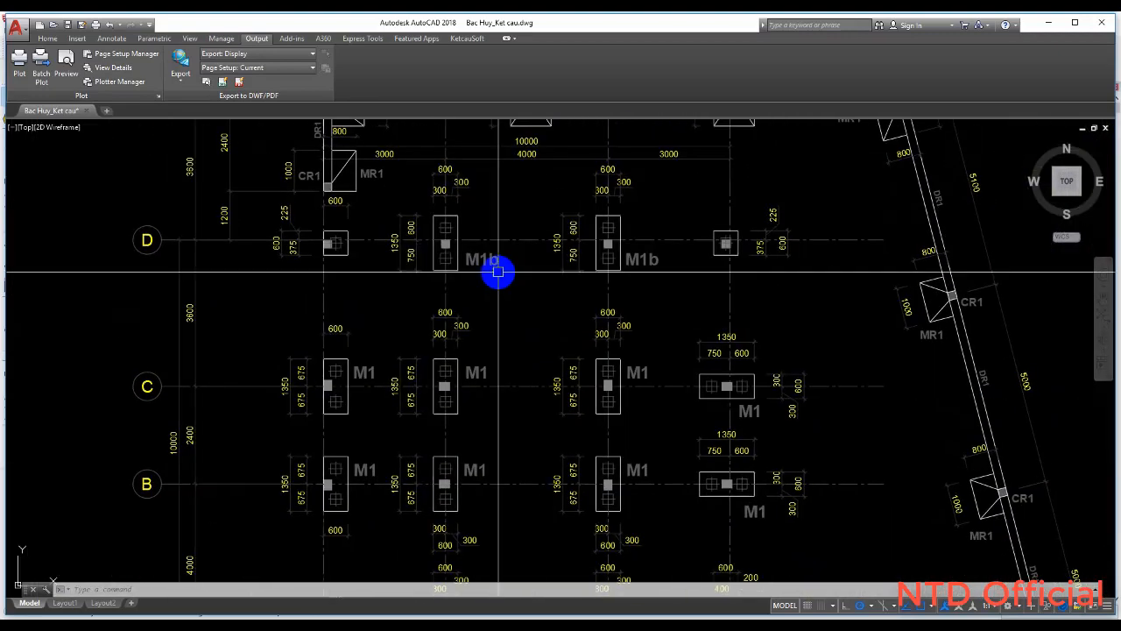
middle_drag(538, 374, 508, 243)
middle_drag(519, 379, 519, 346)
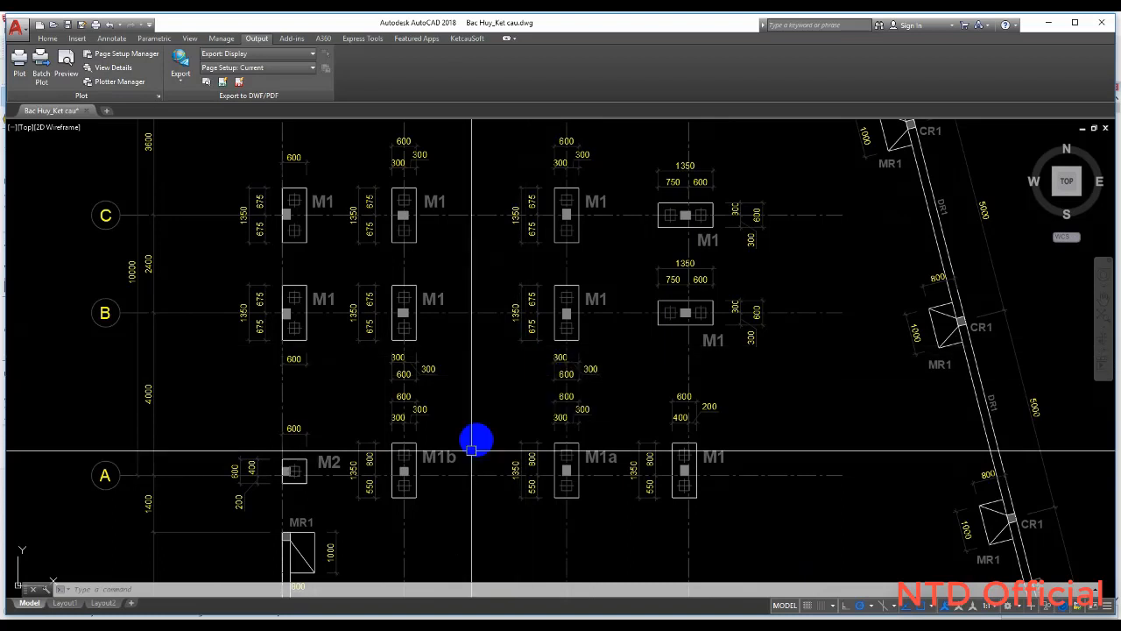
mouse_move(329, 626)
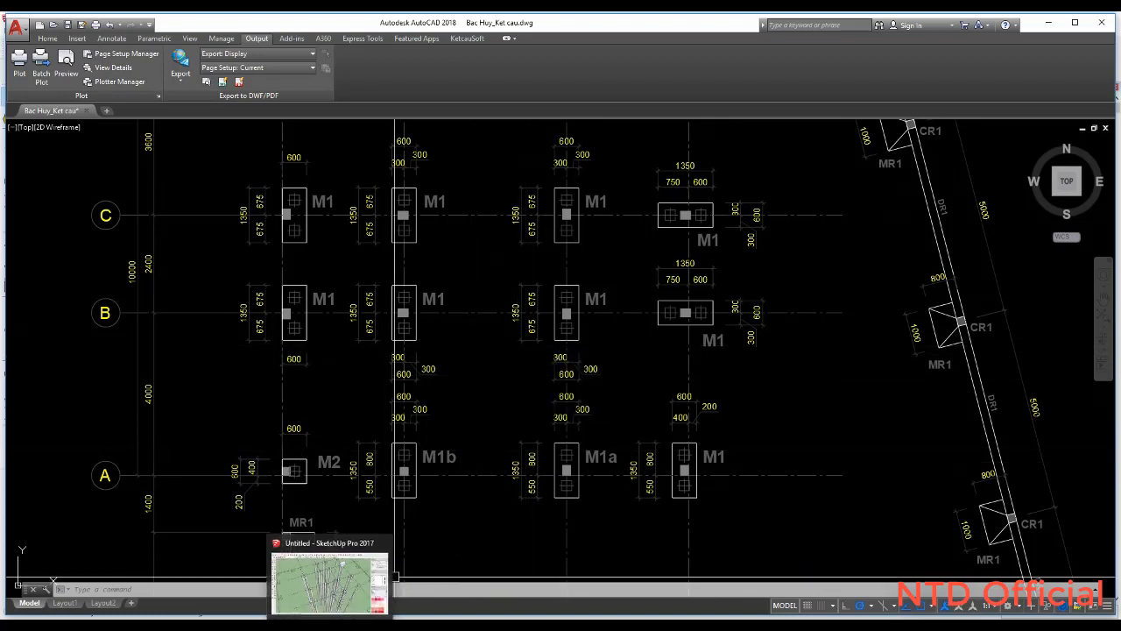
click(336, 603)
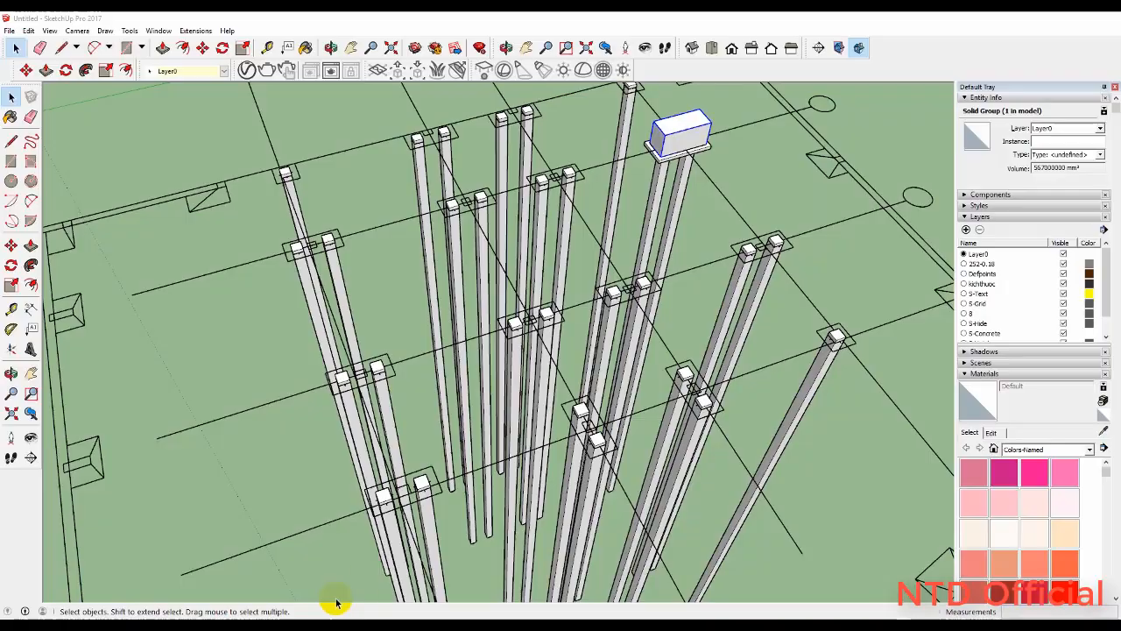
scroll(797, 399, down, 5)
mouse_move(491, 359)
middle_down()
mouse_move(634, 376)
mouse_move(283, 345)
mouse_move(481, 340)
middle_up()
scroll(563, 379, down, 3)
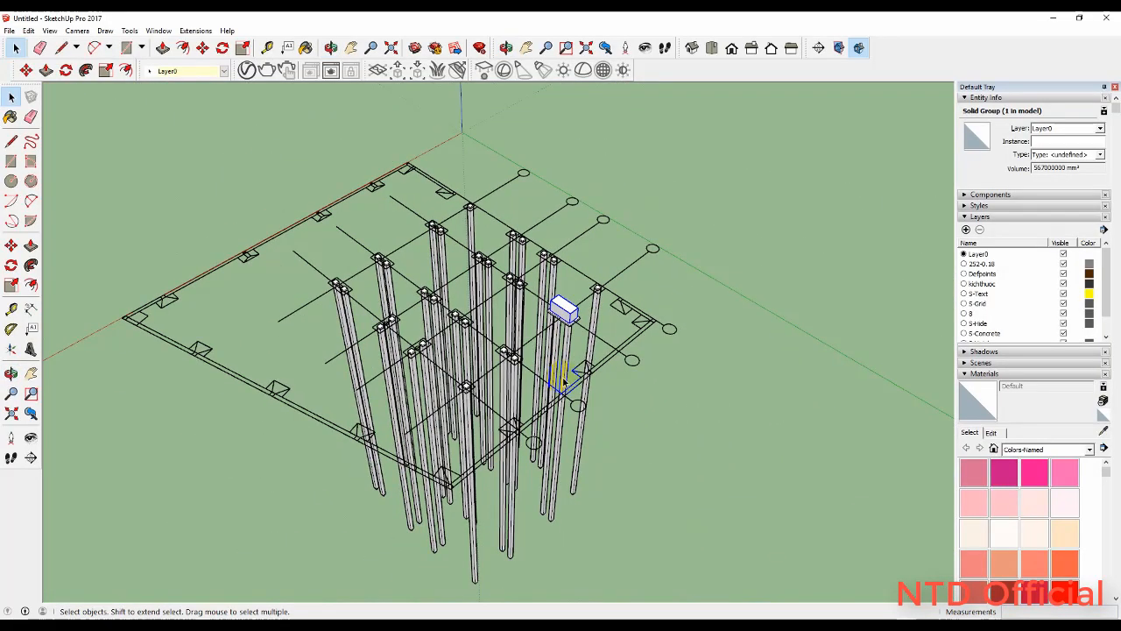
middle_drag(563, 380, 333, 399)
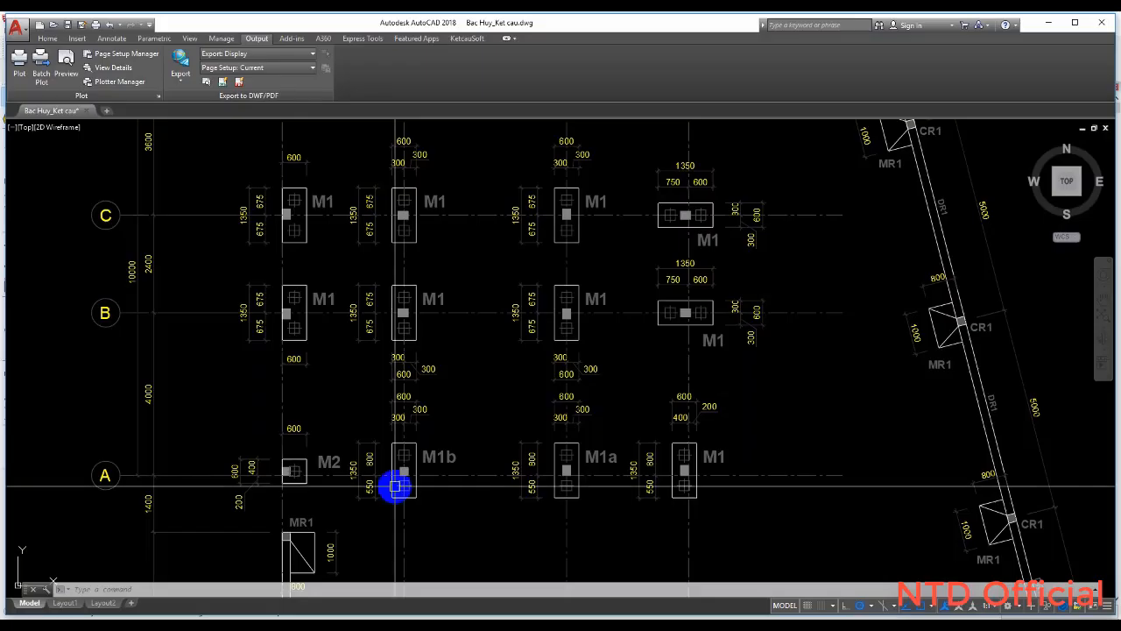
scroll(534, 292, down, 5)
scroll(532, 274, up, 8)
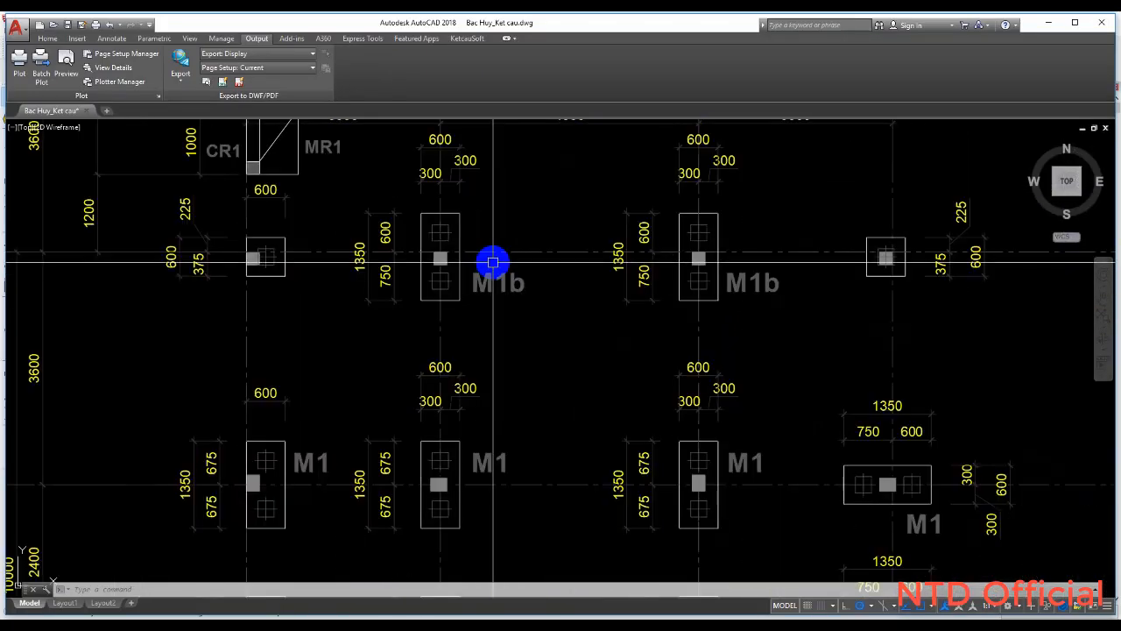
scroll(443, 358, down, 5)
scroll(457, 305, up, 4)
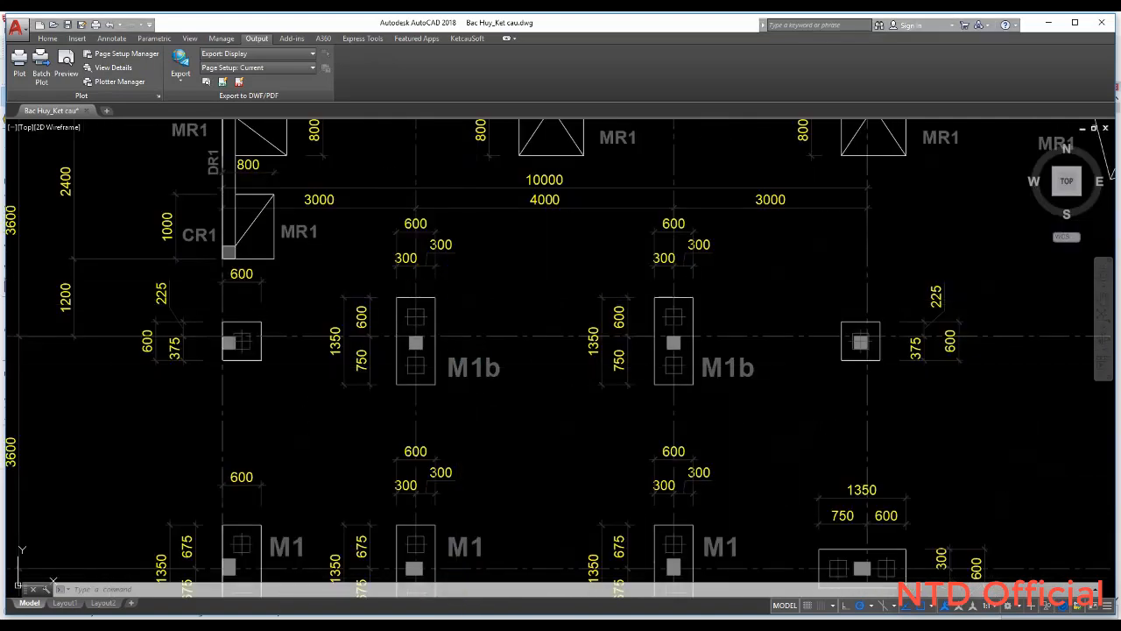
Return to SketchUp and combine the footing block and its base slab into one group
click(329, 626)
scroll(496, 331, up, 6)
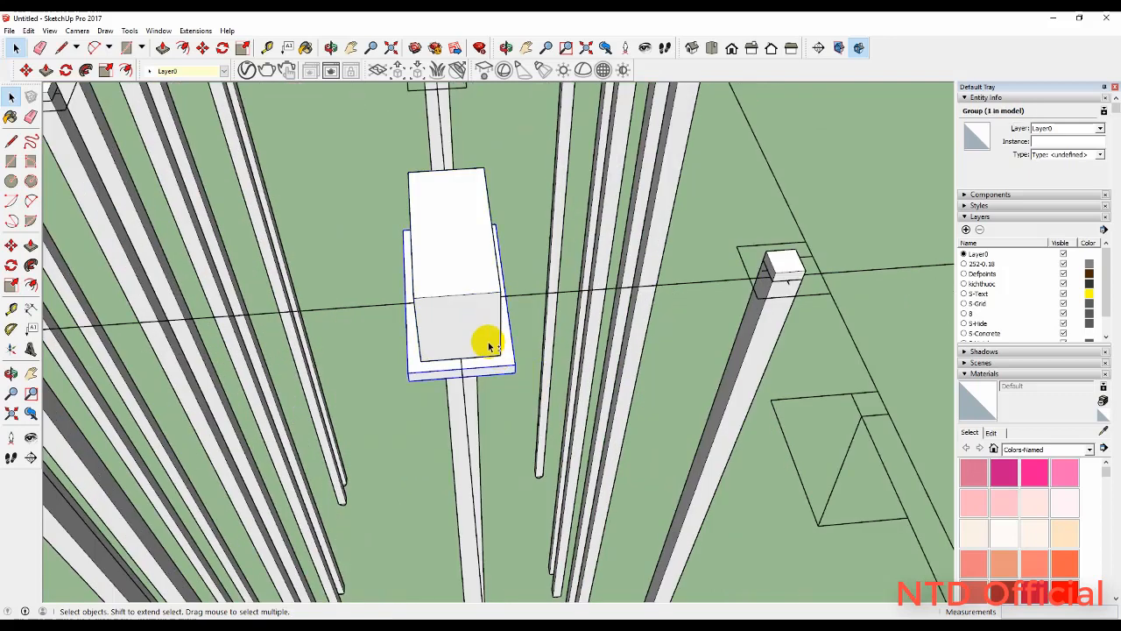
shift+click(489, 345)
right_click(506, 363)
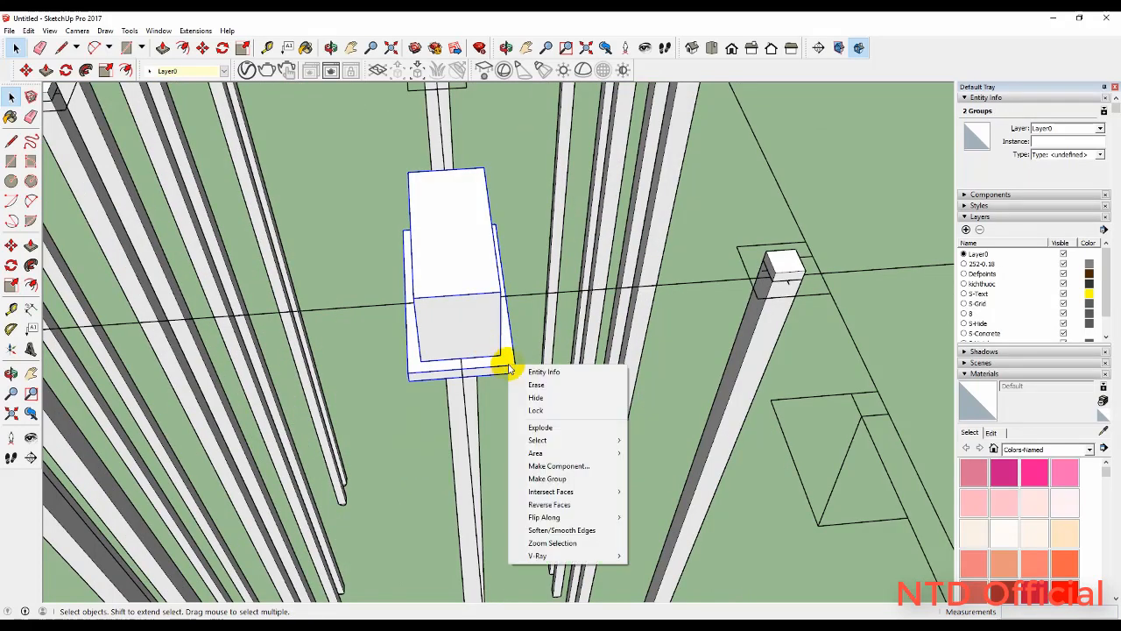
click(560, 479)
scroll(496, 380, down, 3)
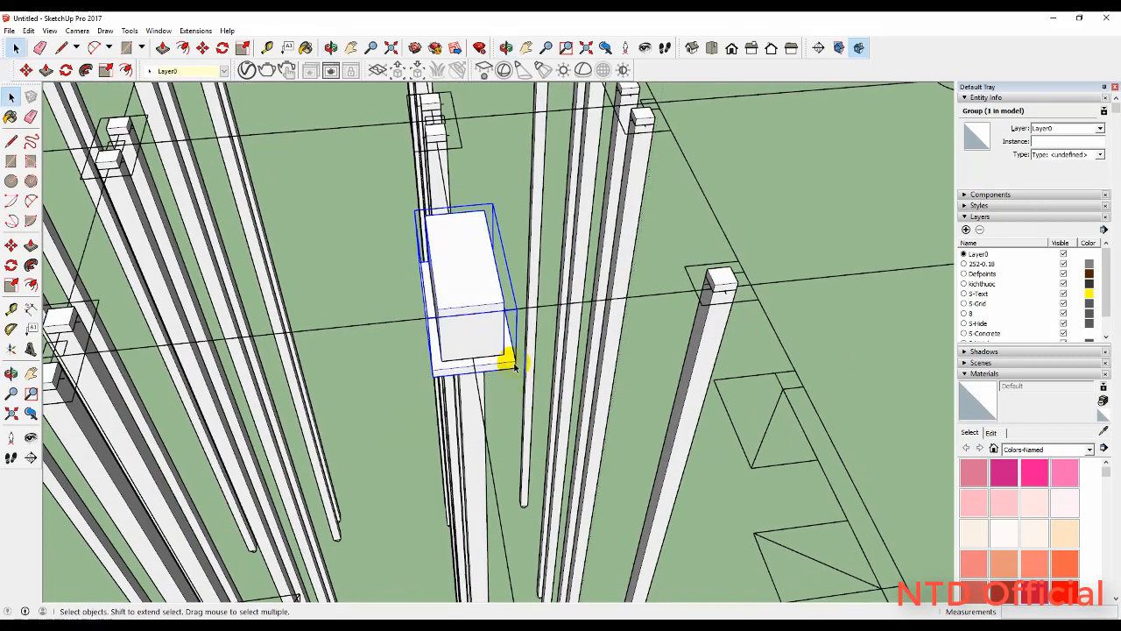
click(528, 396)
Copy the footing group from its base slab corner onto the other two-pile location in the same grid row
middle_drag(473, 395, 499, 290)
scroll(524, 309, down, 2)
middle_drag(581, 328, 562, 346)
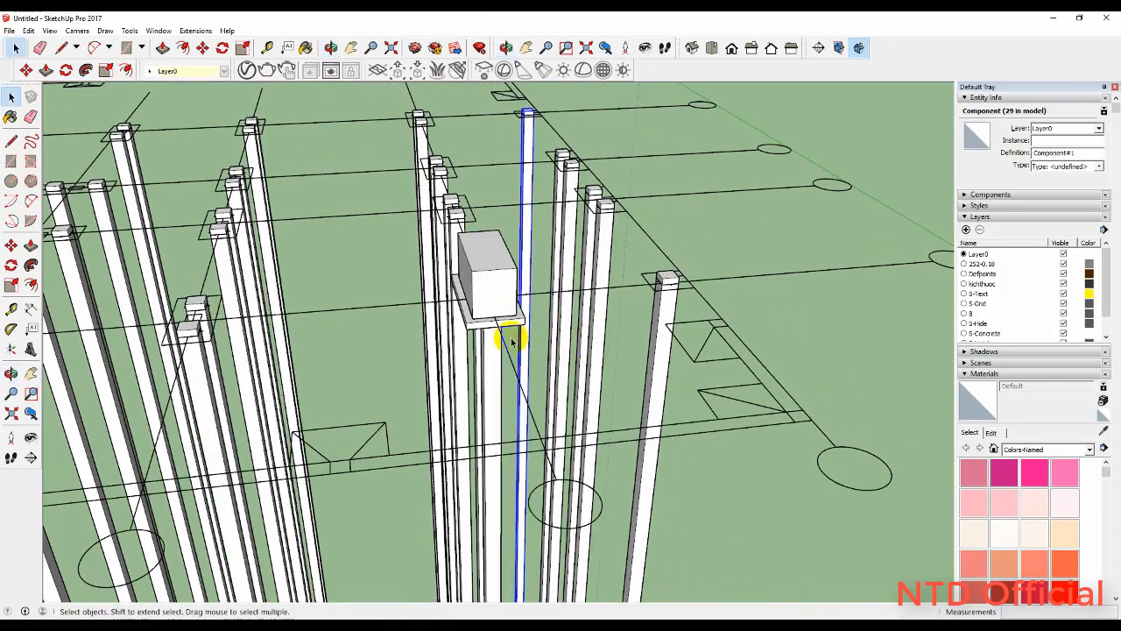
click(502, 298)
key(m)
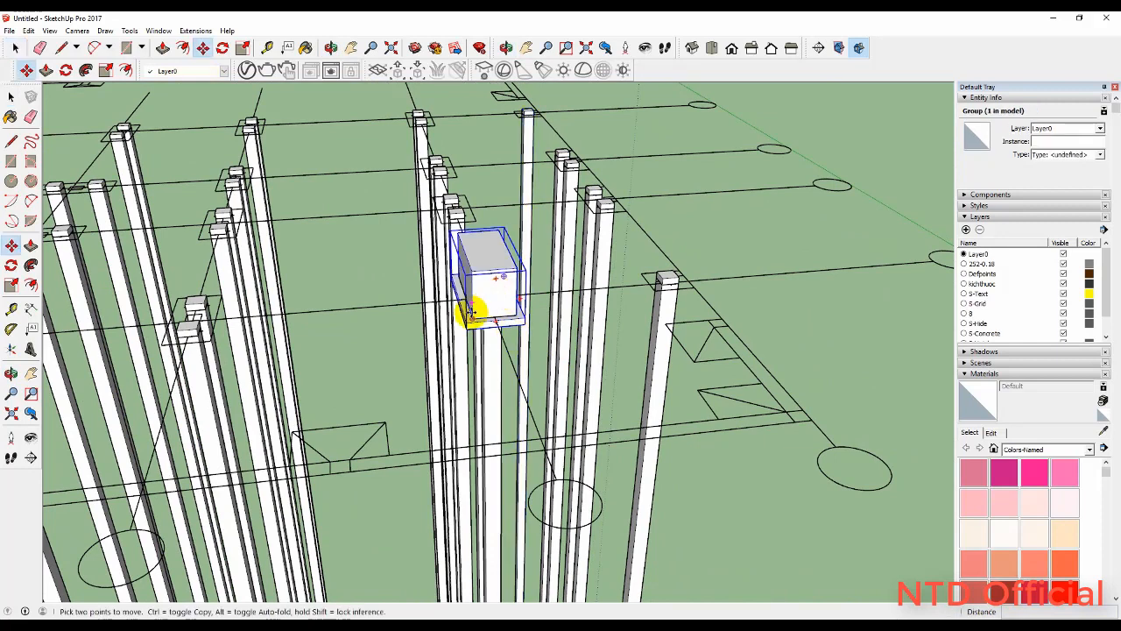
click(472, 316)
key(ctrl)
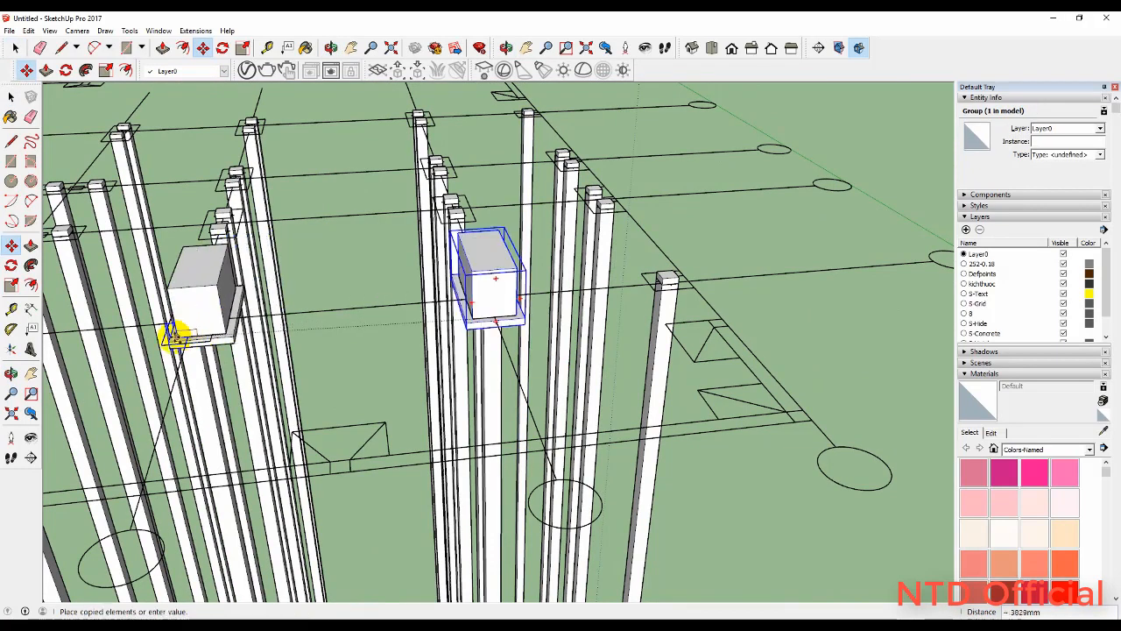
click(163, 339)
key(space)
scroll(520, 325, down, 4)
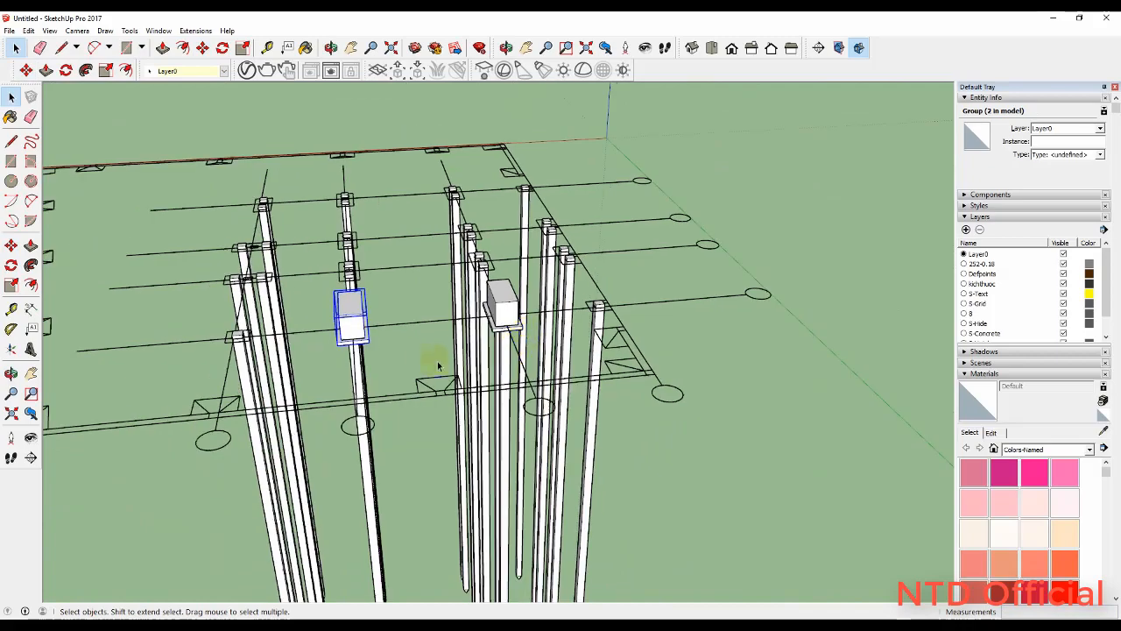
click(426, 356)
Review the footing types and orientations on the AutoCAD foundation plan against the remaining pile pairs in the SketchUp model
middle_drag(426, 356, 675, 401)
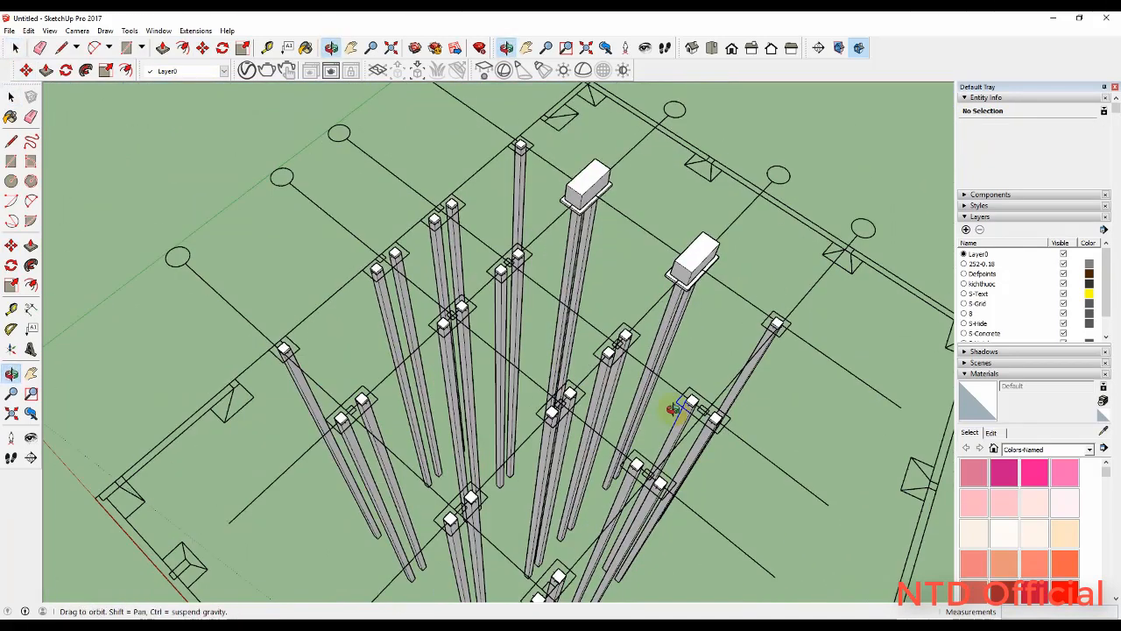
key(alt+Tab)
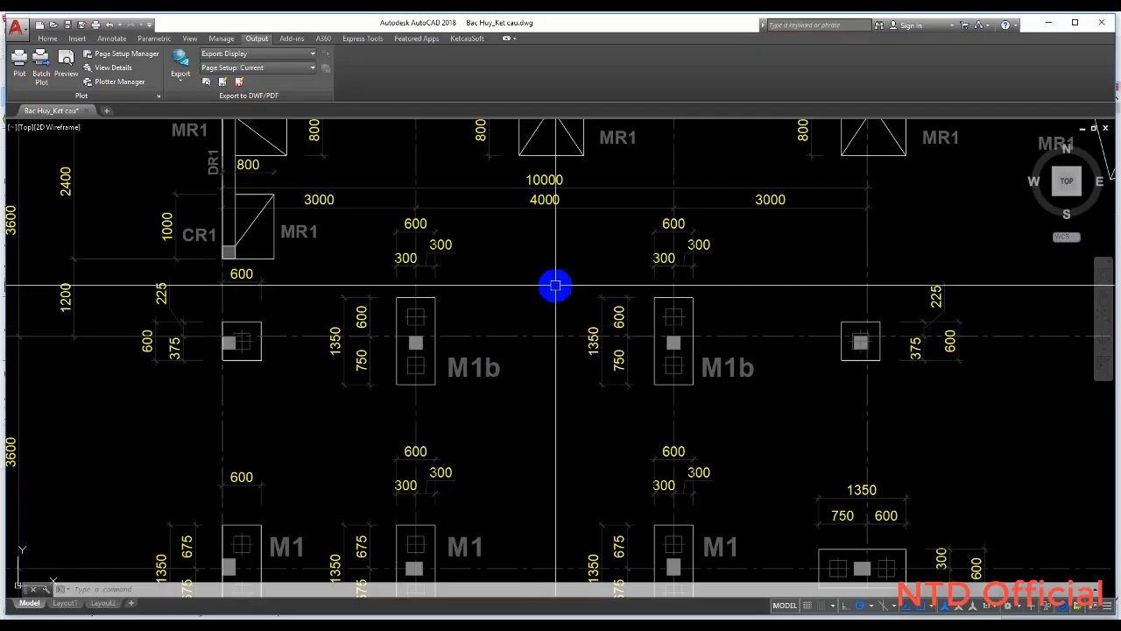
scroll(509, 340, down, 5)
middle_drag(543, 394, 527, 316)
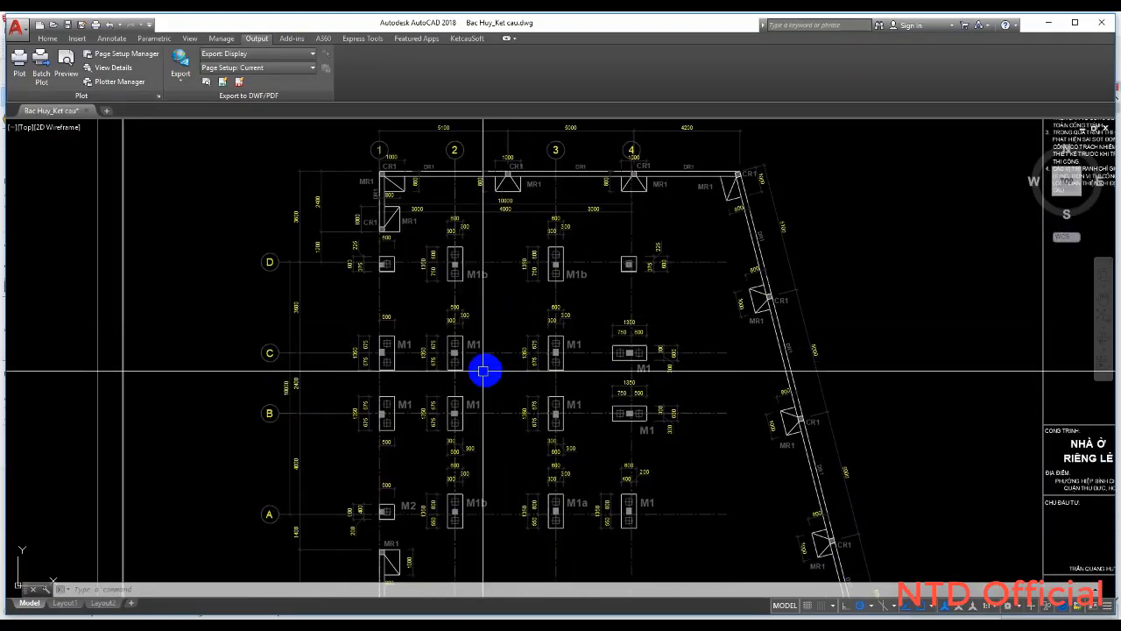
scroll(496, 375, up, 3)
middle_drag(509, 383, 521, 284)
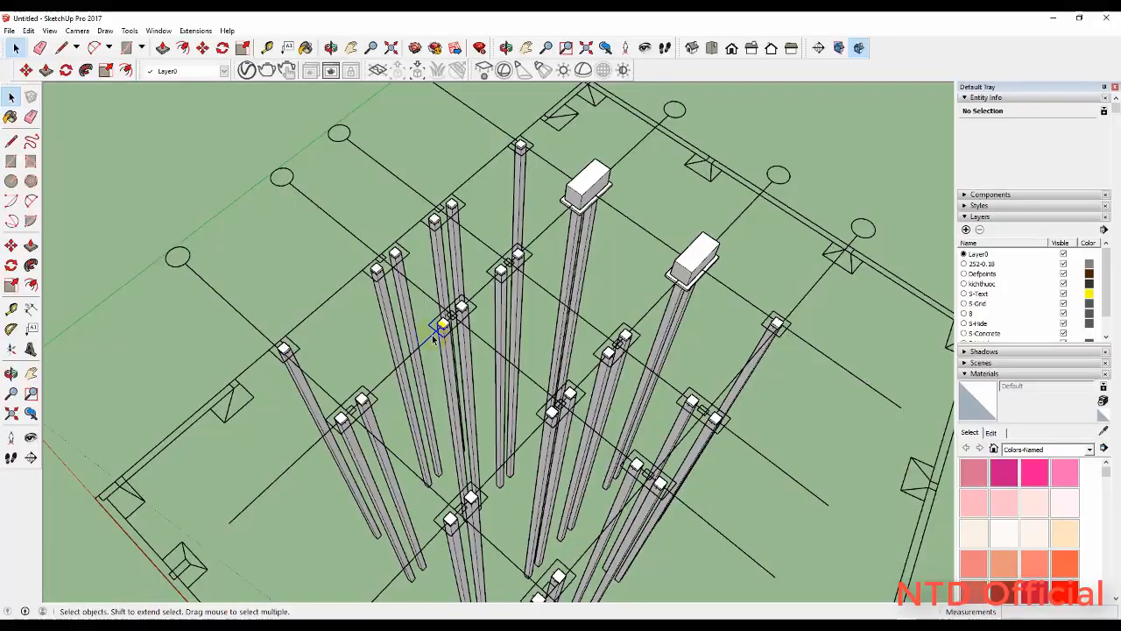
scroll(438, 333, down, 3)
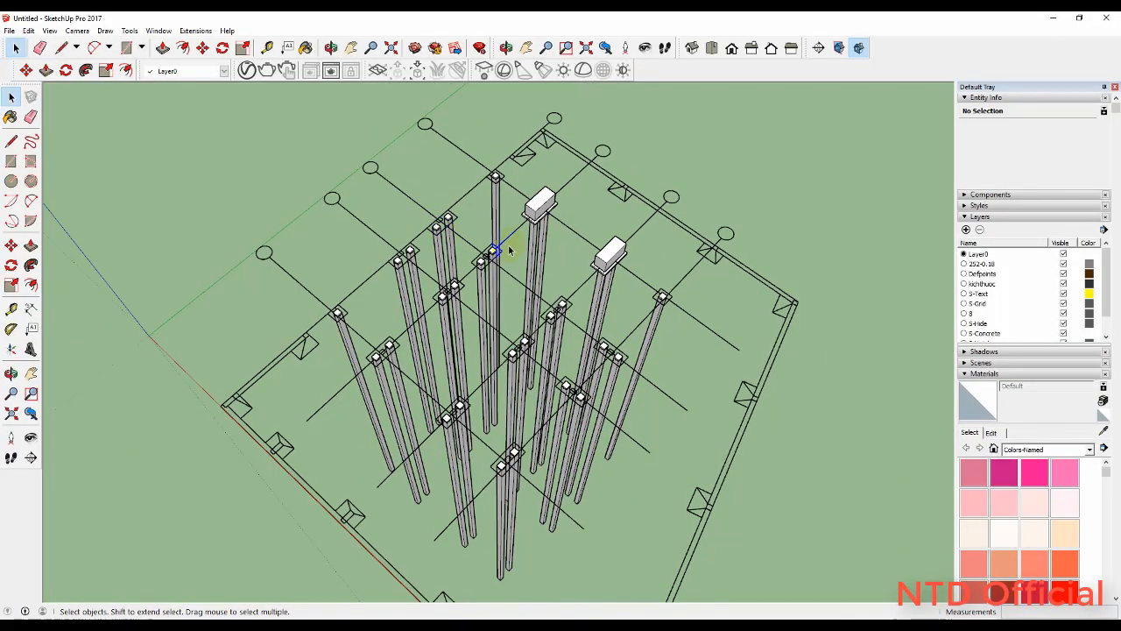
scroll(717, 324, up, 3)
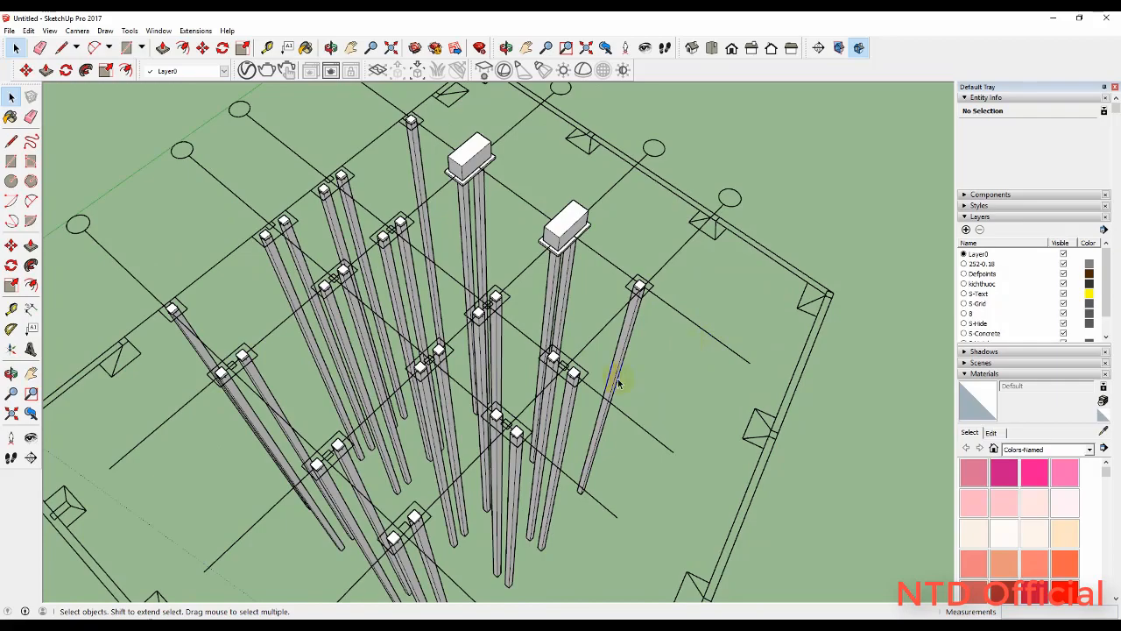
mouse_move(618, 383)
middle_down()
mouse_move(461, 383)
mouse_move(170, 346)
middle_up()
Draw a rectangle over the footing outline around the next two-pile location in the grid row and make it a group
scroll(376, 243, up, 5)
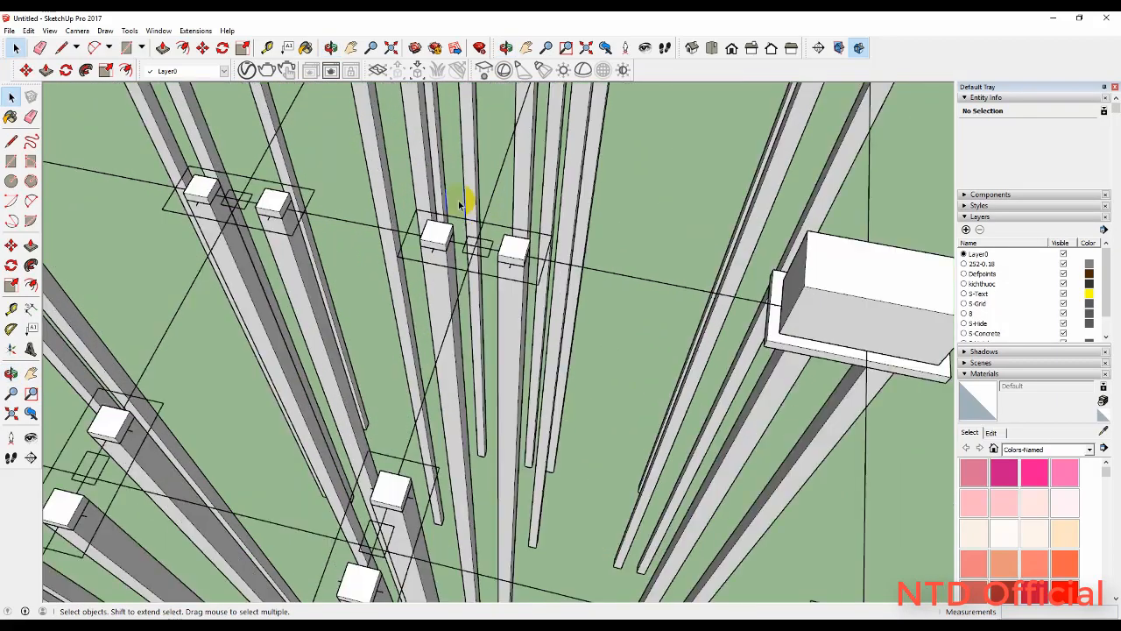
scroll(459, 204, up, 4)
scroll(432, 201, down, 2)
scroll(352, 238, down, 6)
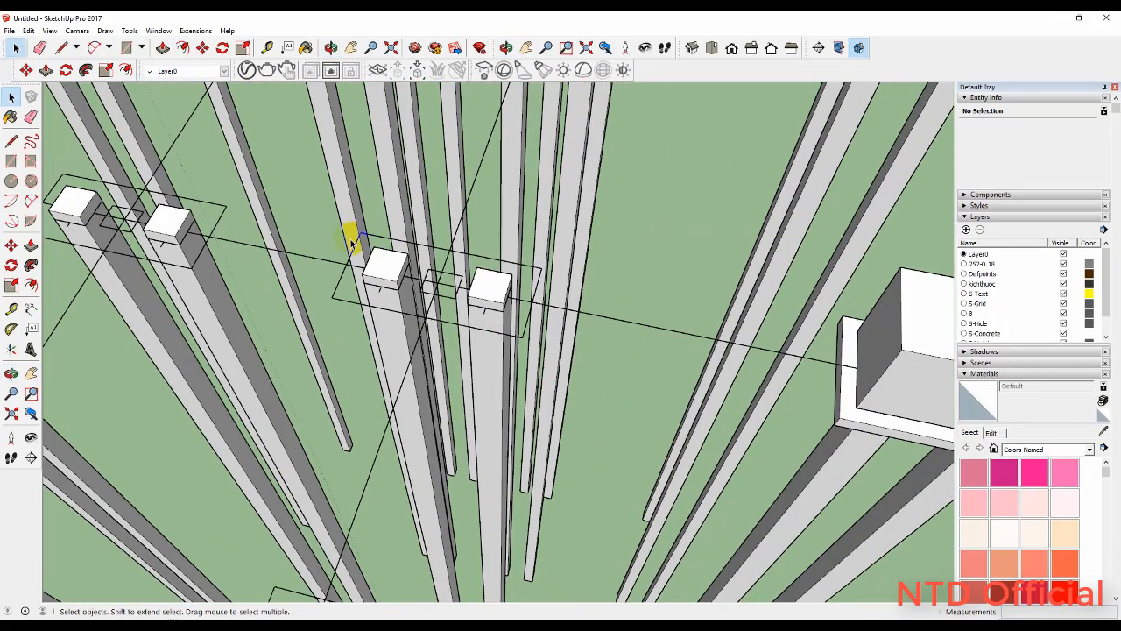
click(684, 352)
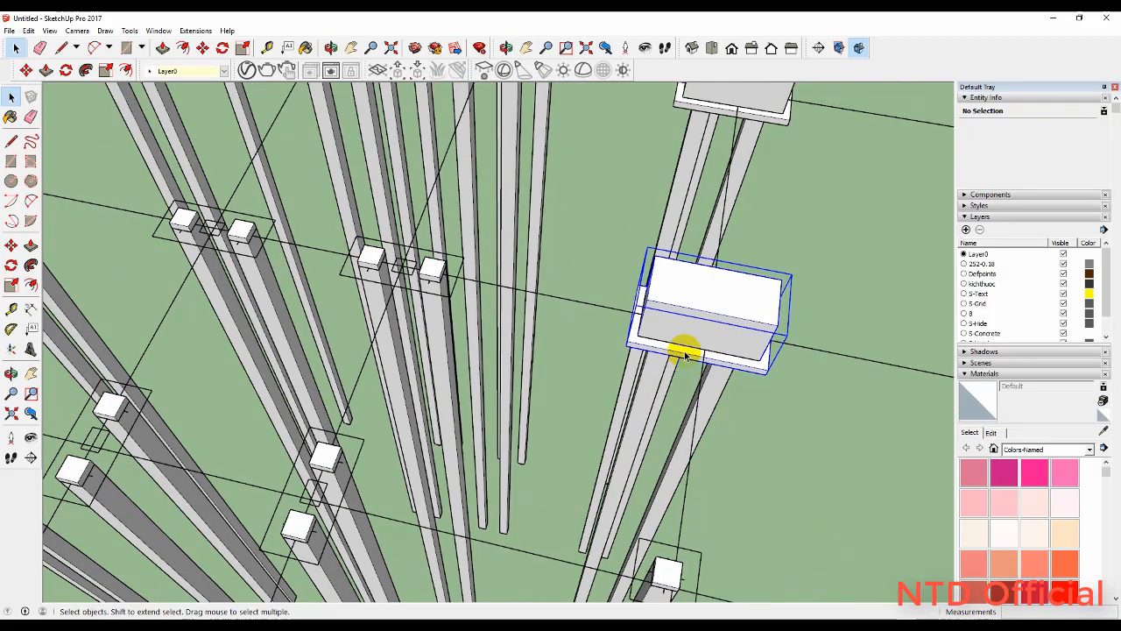
scroll(358, 265, up, 3)
scroll(357, 265, up, 2)
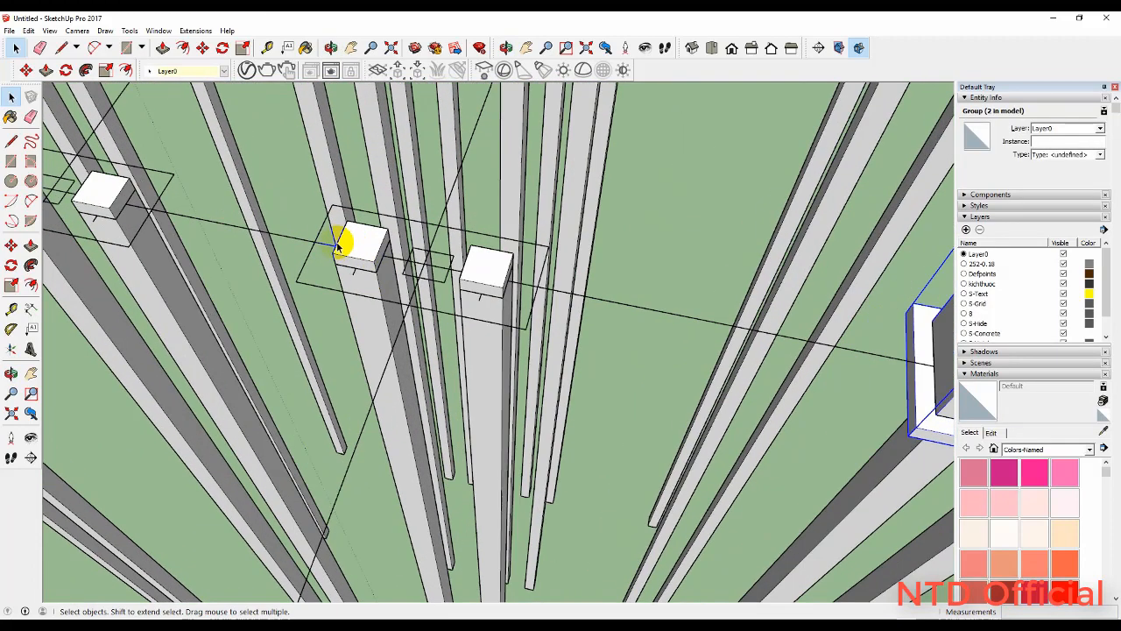
key(r)
click(334, 205)
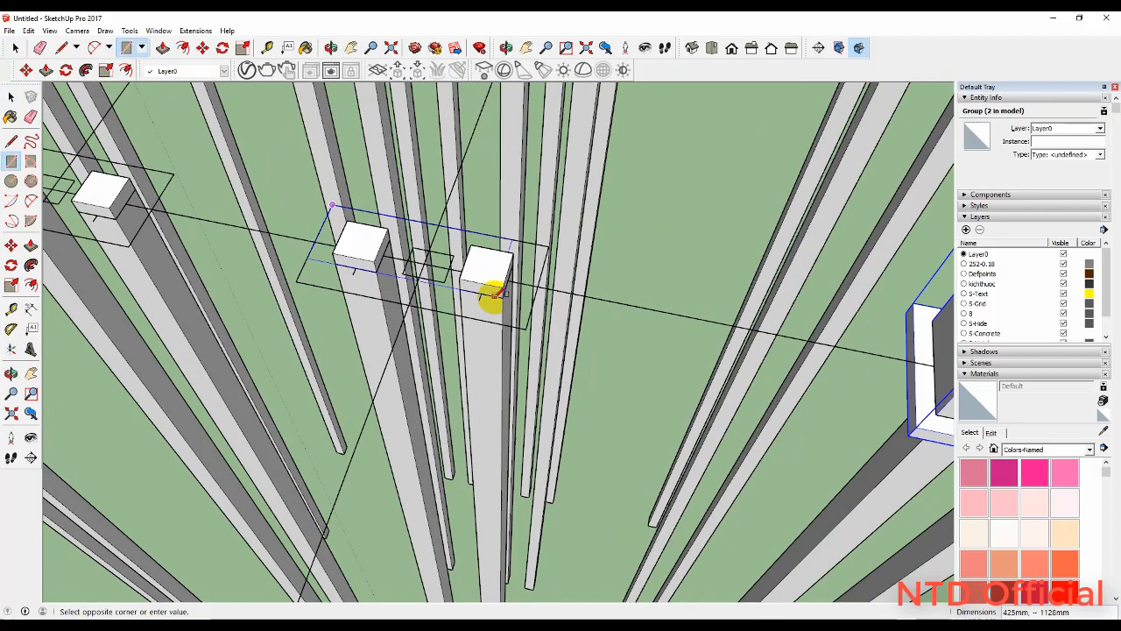
click(531, 325)
key(space)
double_click(516, 317)
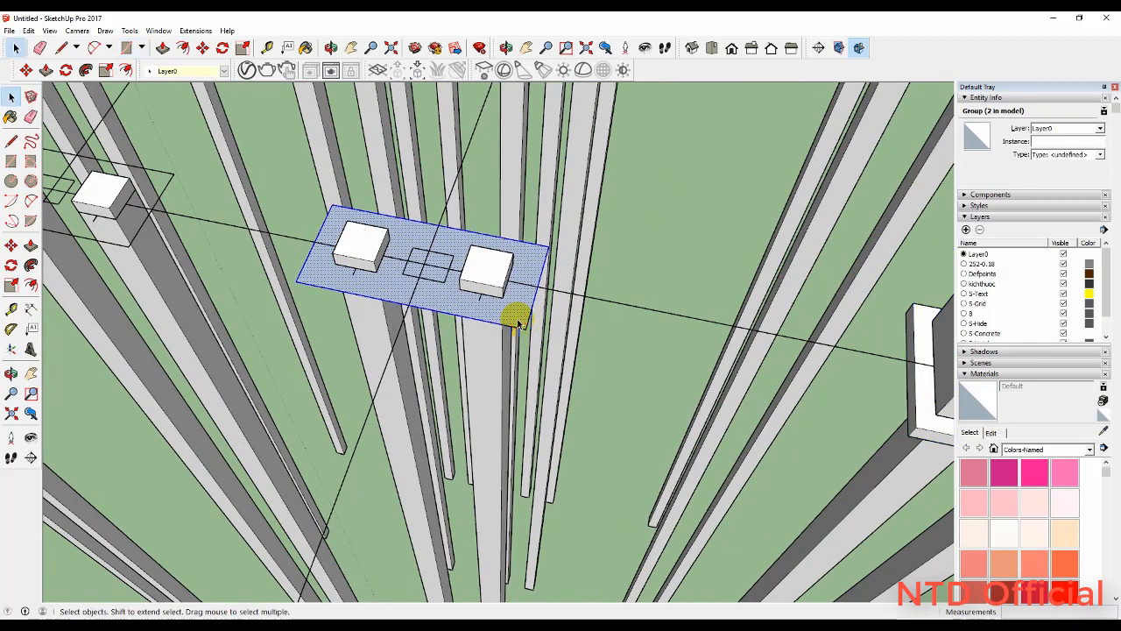
right_click(519, 318)
click(567, 420)
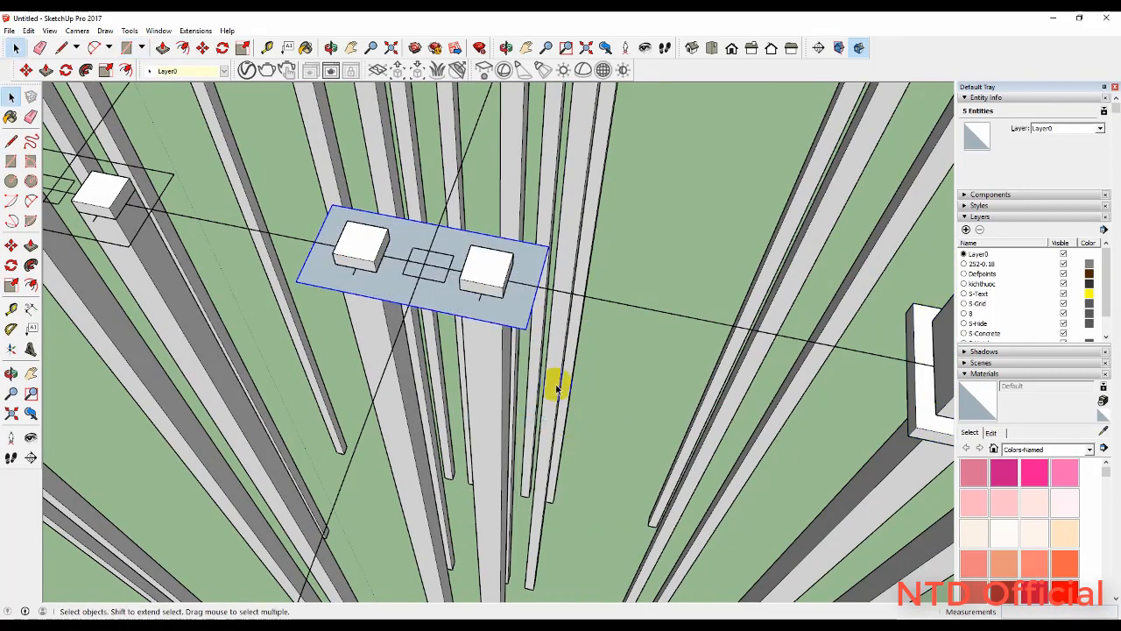
Inside the new group, offset the footing rectangle's edges outward by 100 mm for the base slab
double_click(491, 316)
click(481, 312)
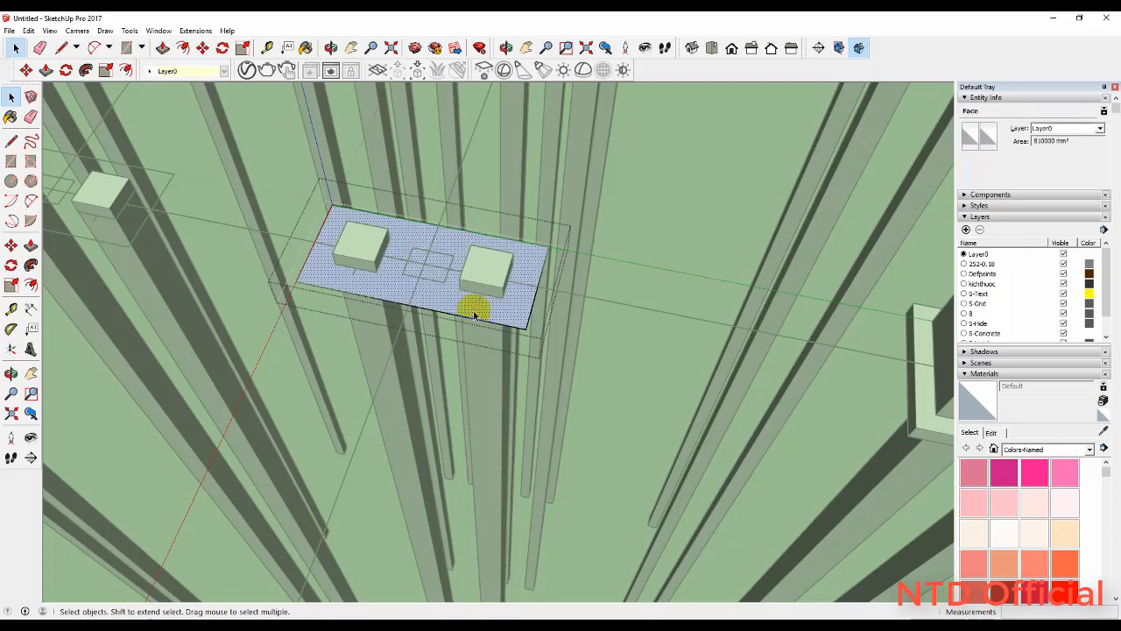
key(f)
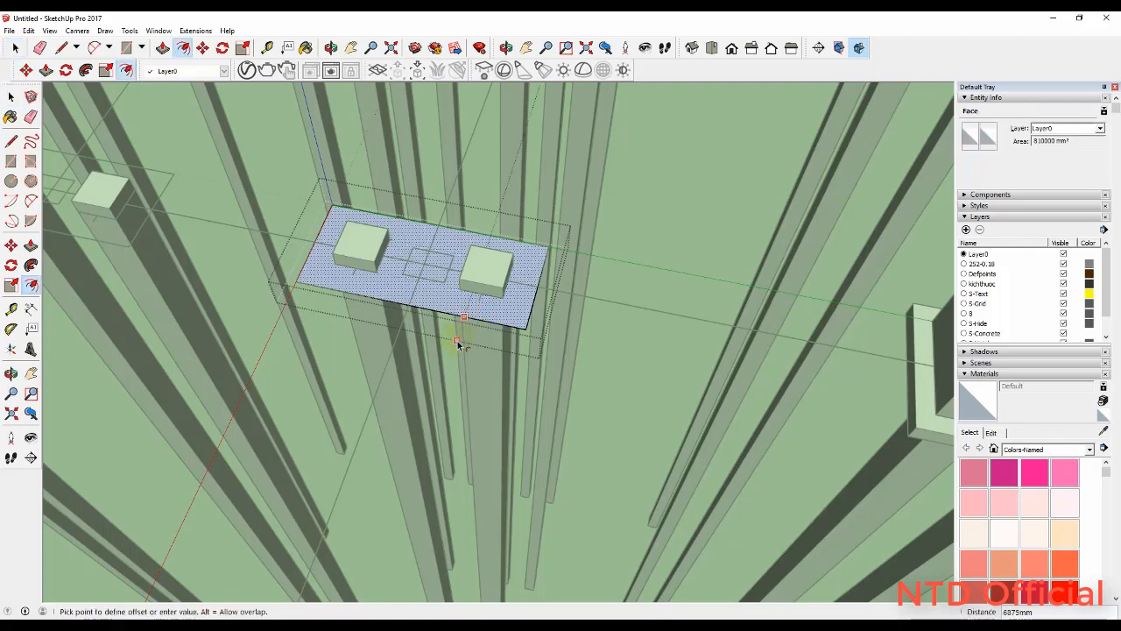
click(469, 342)
scroll(327, 248, up, 5)
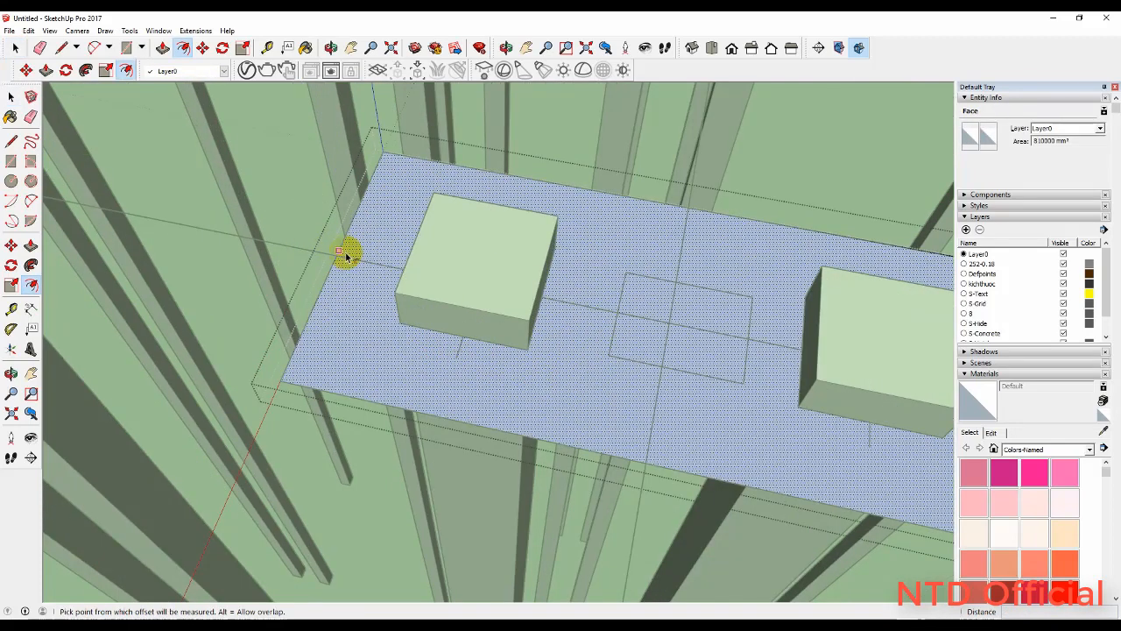
click(341, 249)
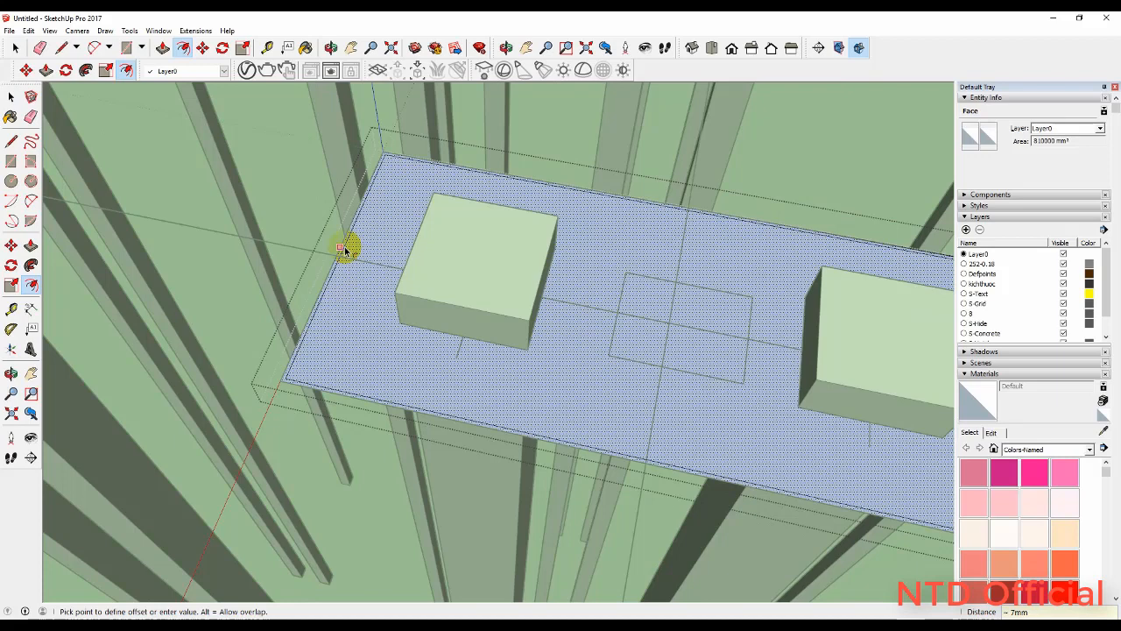
key(Escape)
click(342, 246)
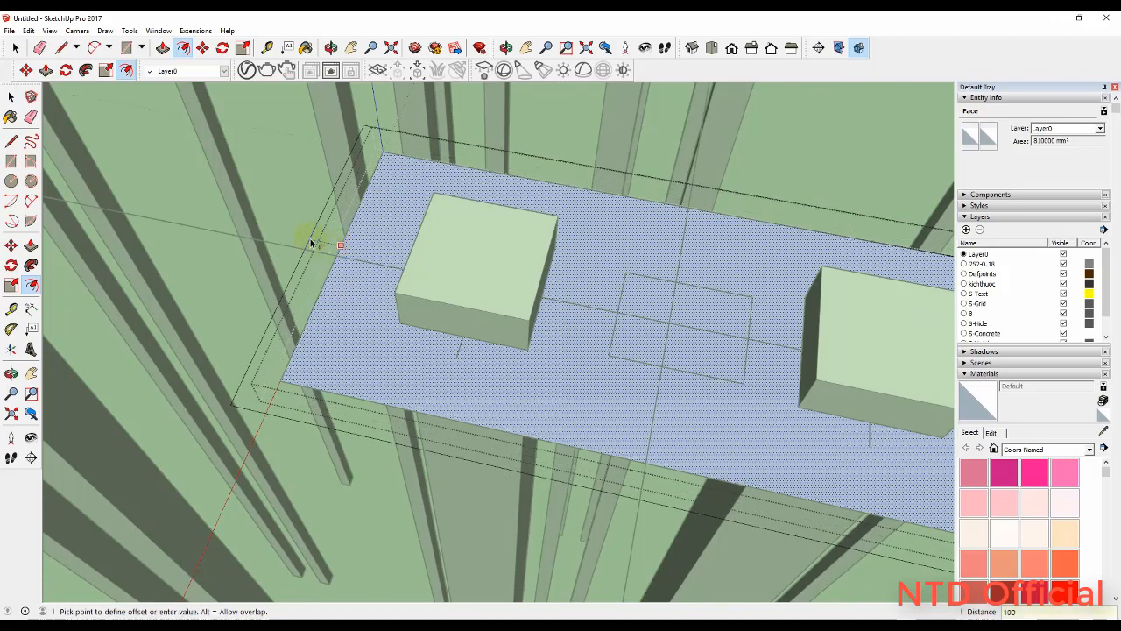
click(311, 243)
key(space)
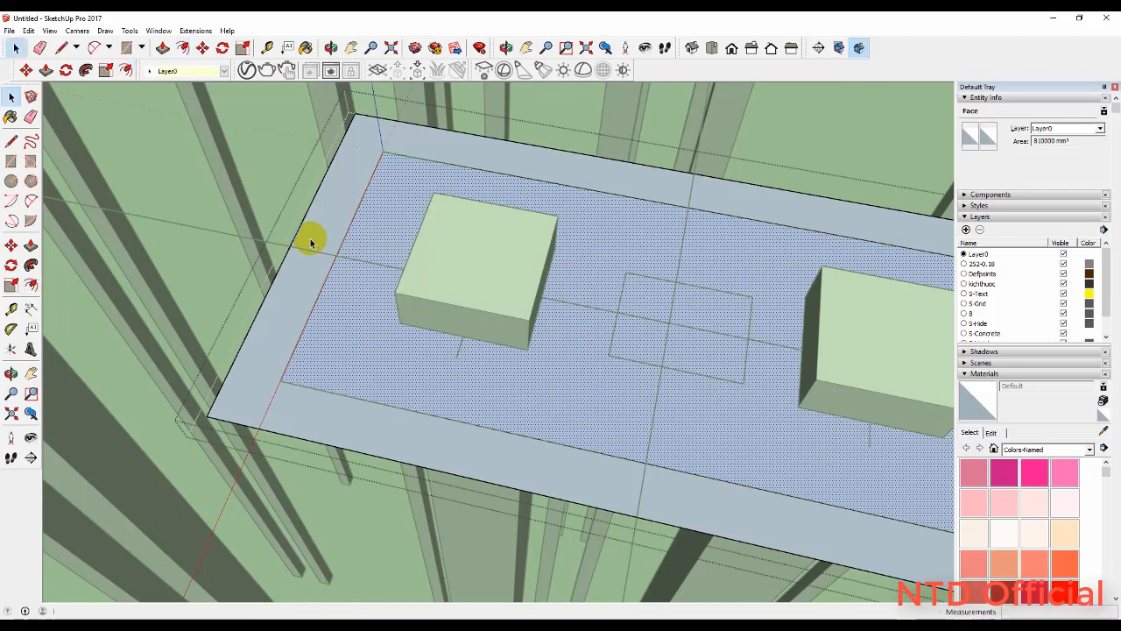
Erase the inner rectangle's edges so the base slab outline forms a single face
key(e)
click(340, 395)
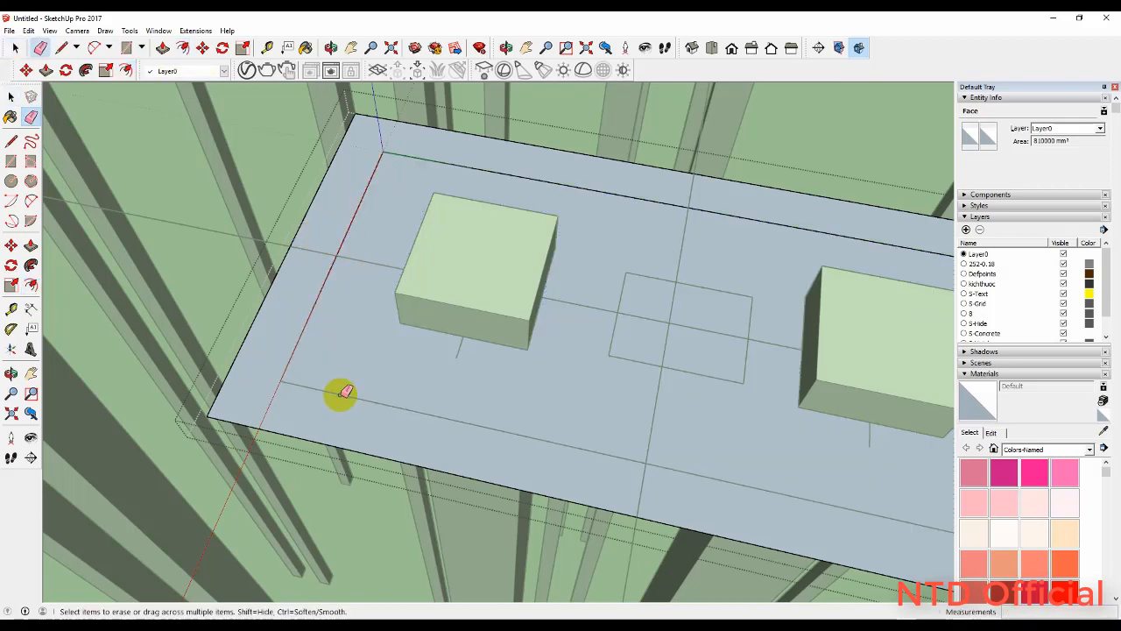
key(space)
click(349, 408)
scroll(370, 340, down, 1)
scroll(369, 340, down, 4)
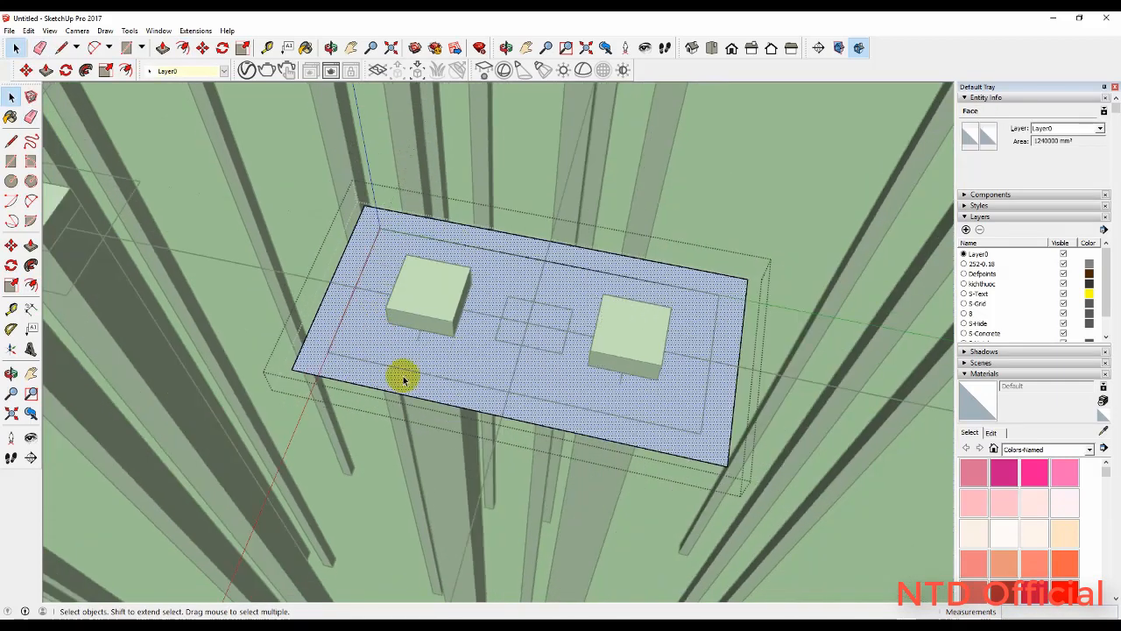
Push the base slab face downward to give the slab its thickness, and leave the group
middle_drag(401, 376, 580, 253)
key(p)
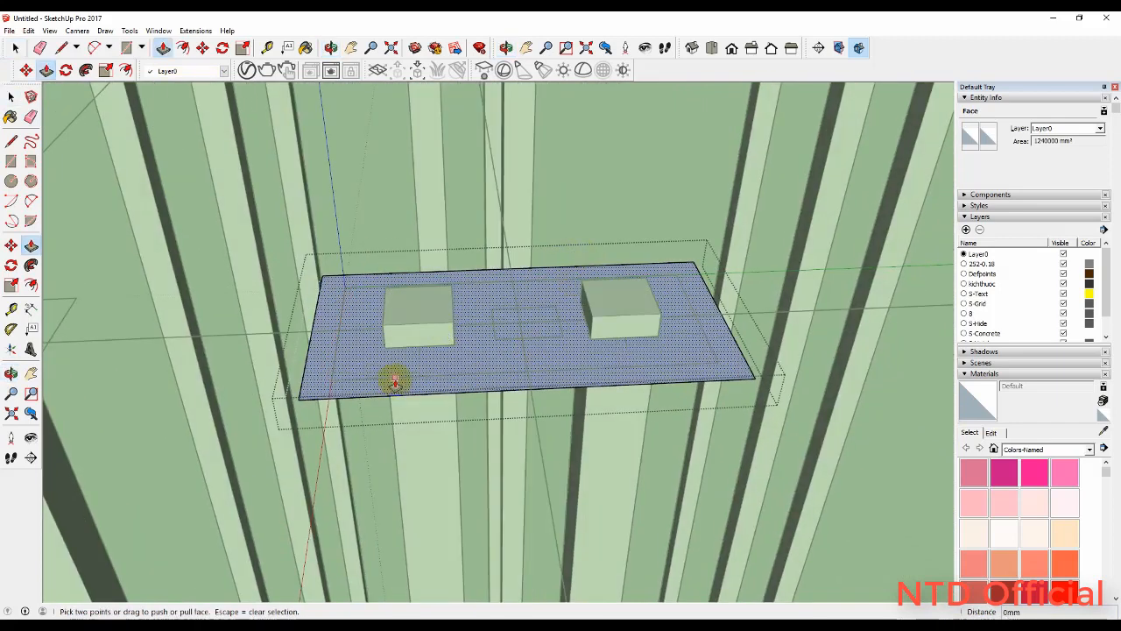
click(391, 387)
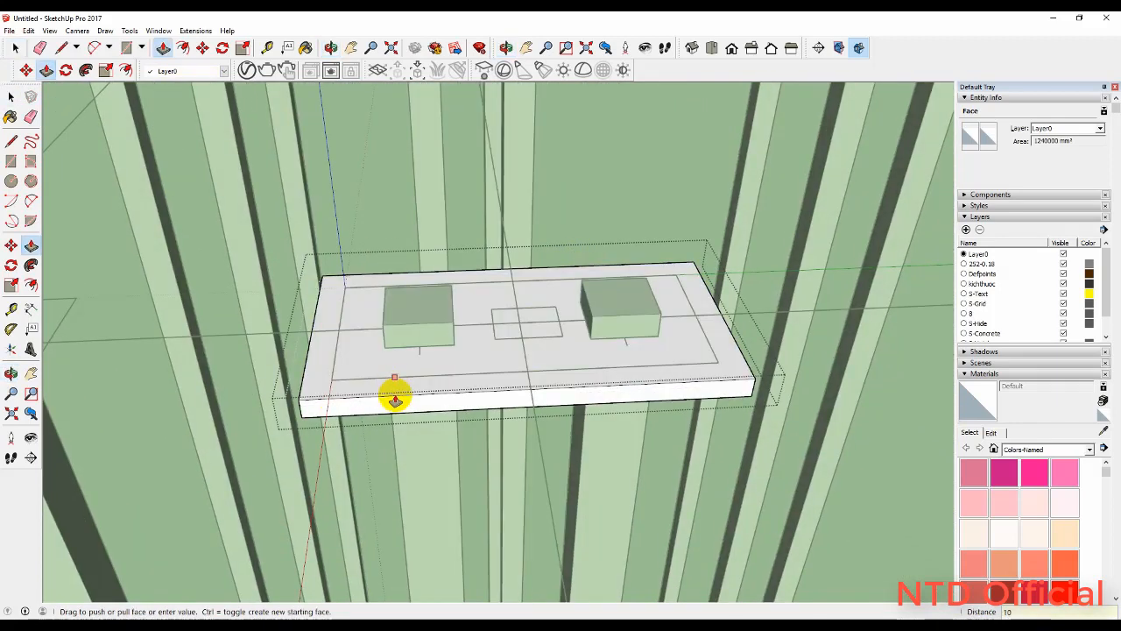
text(10)
key(Return)
key(space)
key(Escape)
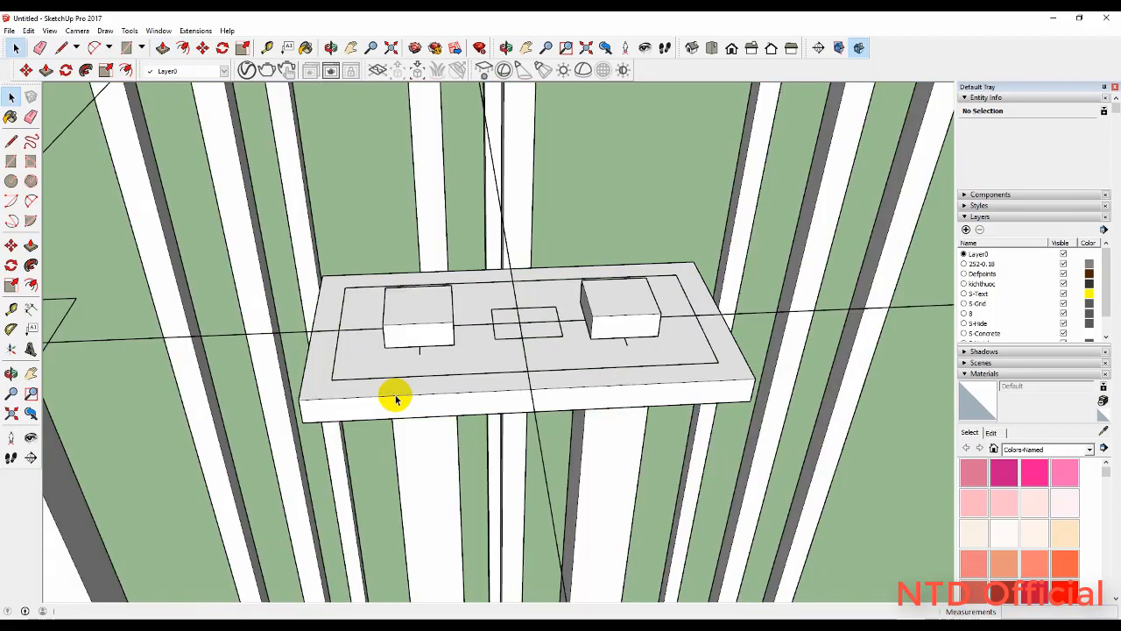
Draw the footing rectangle on top of the base slab along the inner plan outline and make it a group
scroll(479, 338, down, 3)
scroll(381, 336, up, 1)
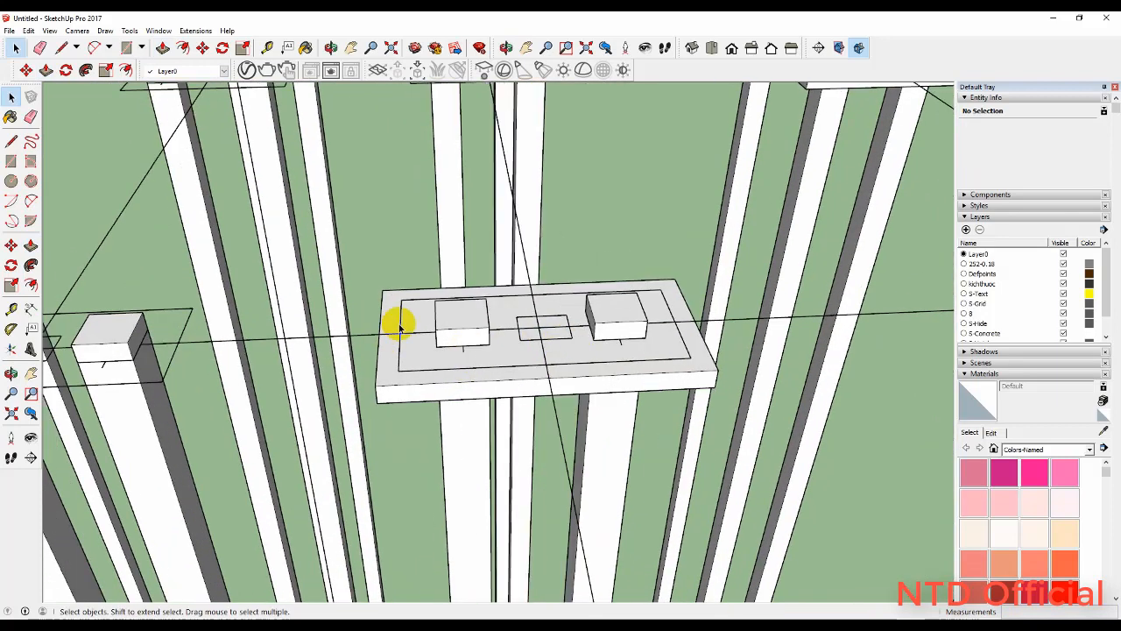
key(r)
click(402, 300)
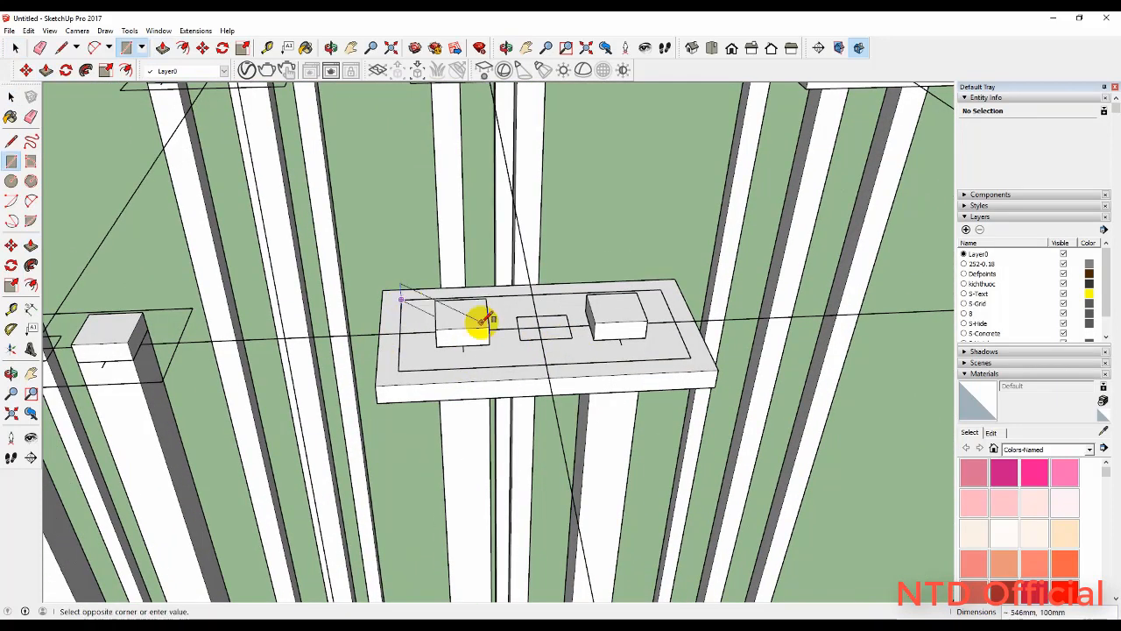
click(692, 366)
key(space)
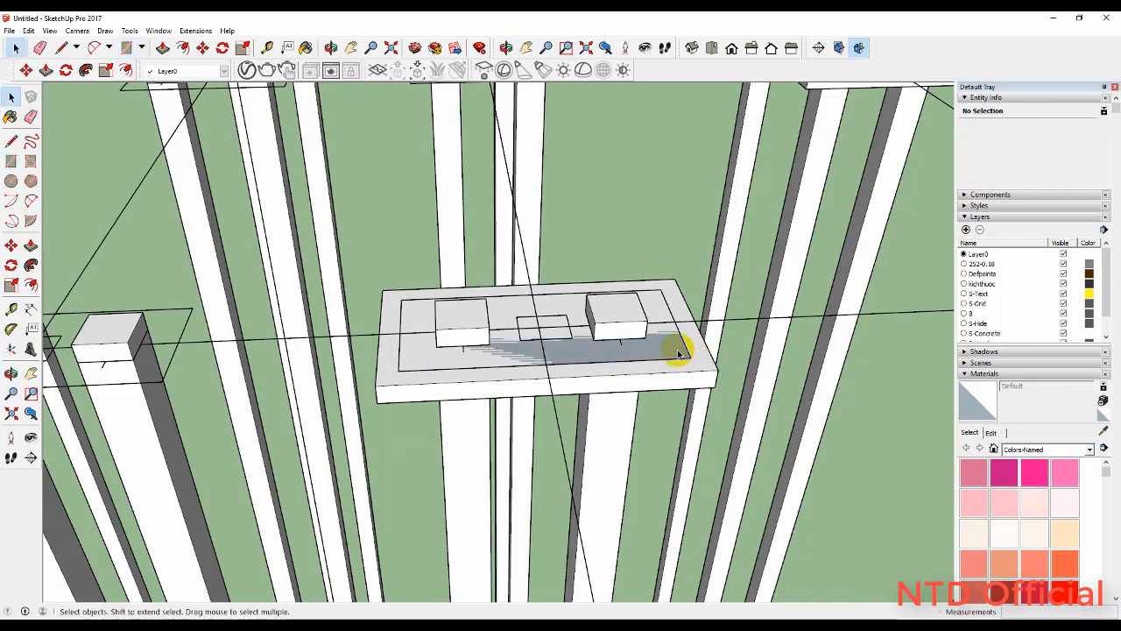
click(679, 353)
right_click(680, 353)
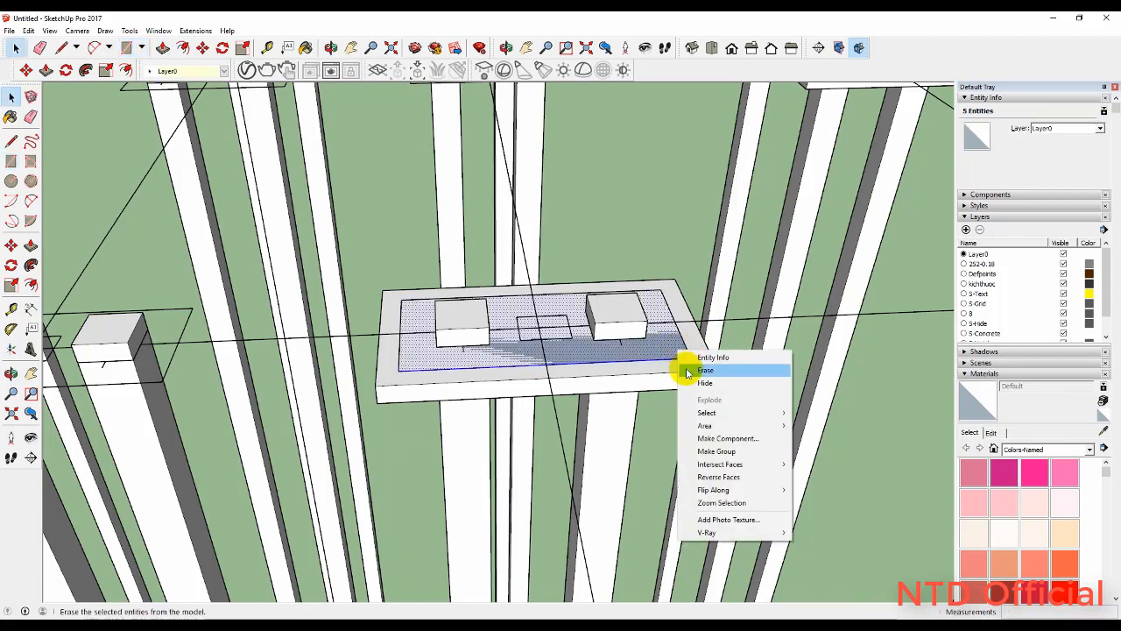
click(741, 450)
Extrude the footing rectangle upward inside its group to form the footing block, and leave the group
double_click(681, 358)
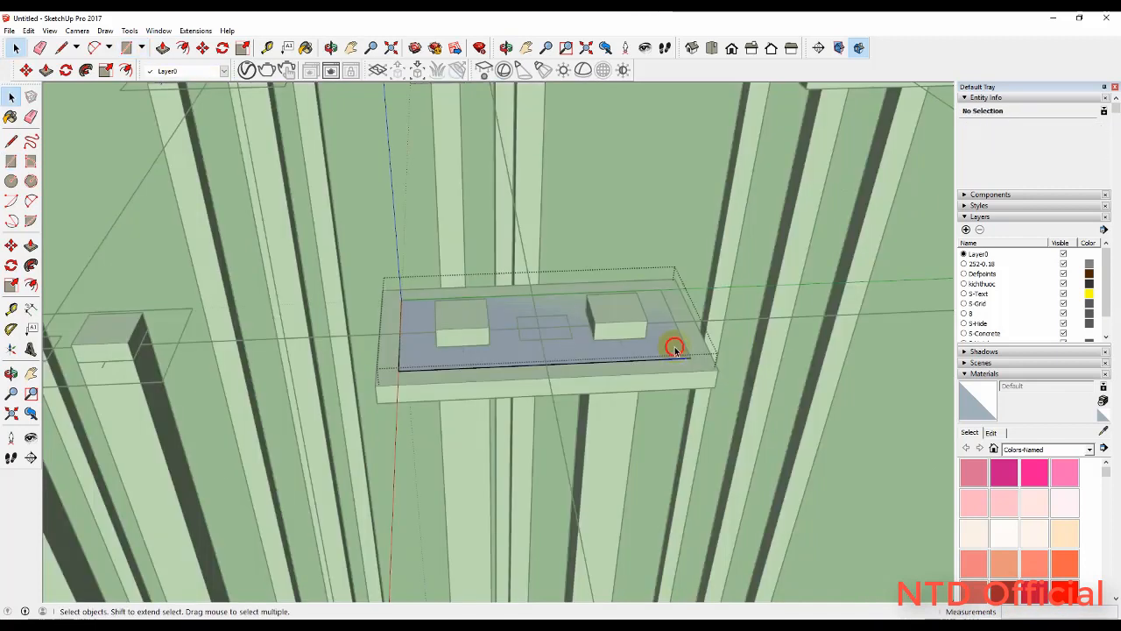
click(675, 352)
key(p)
drag(671, 346, 678, 313)
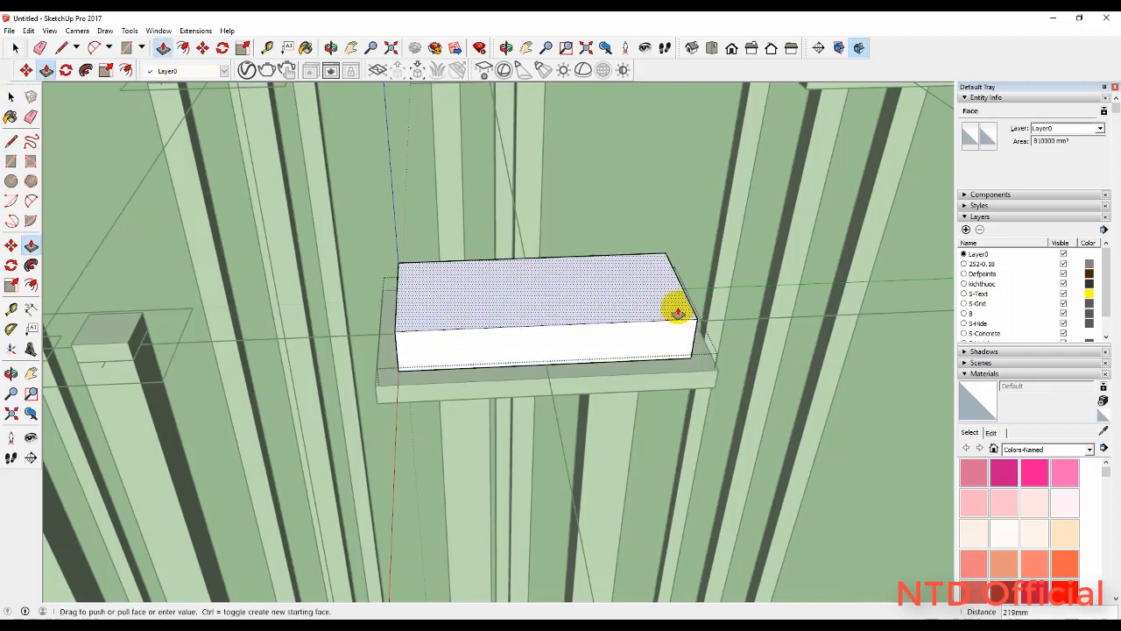
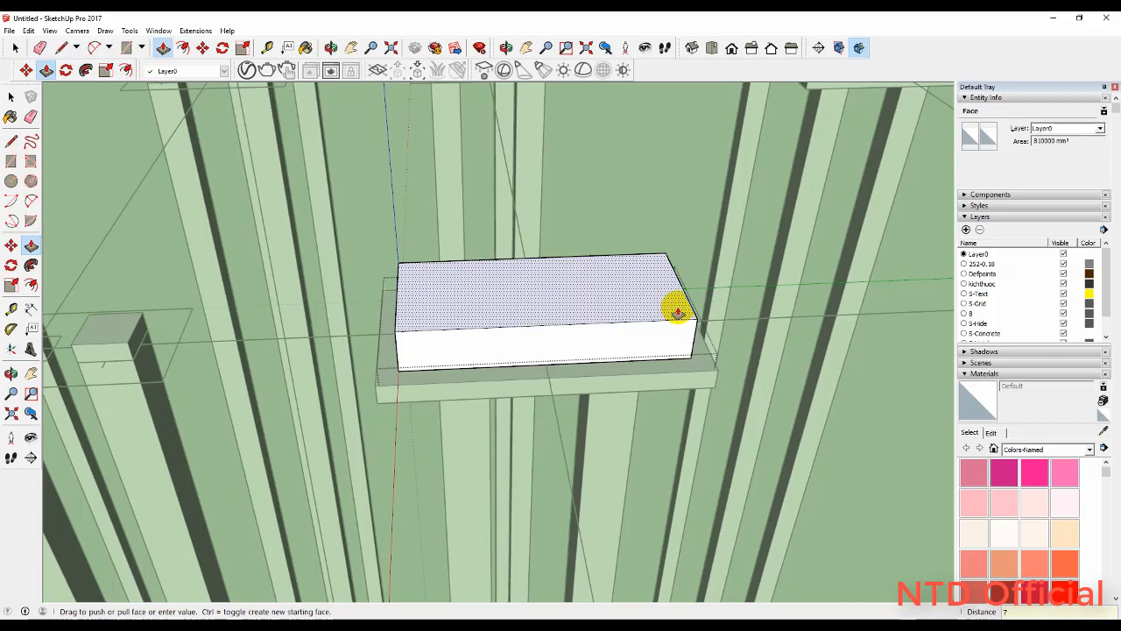
key(Return)
key(space)
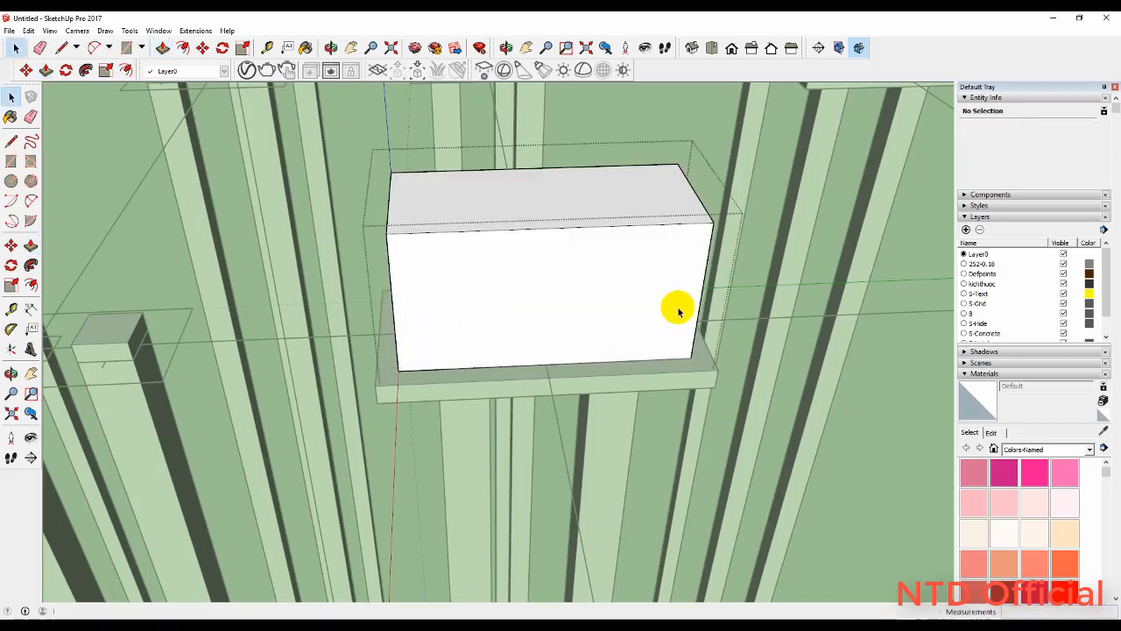
click(607, 413)
Combine the new footing block and its base slab into one group
scroll(617, 438, down, 6)
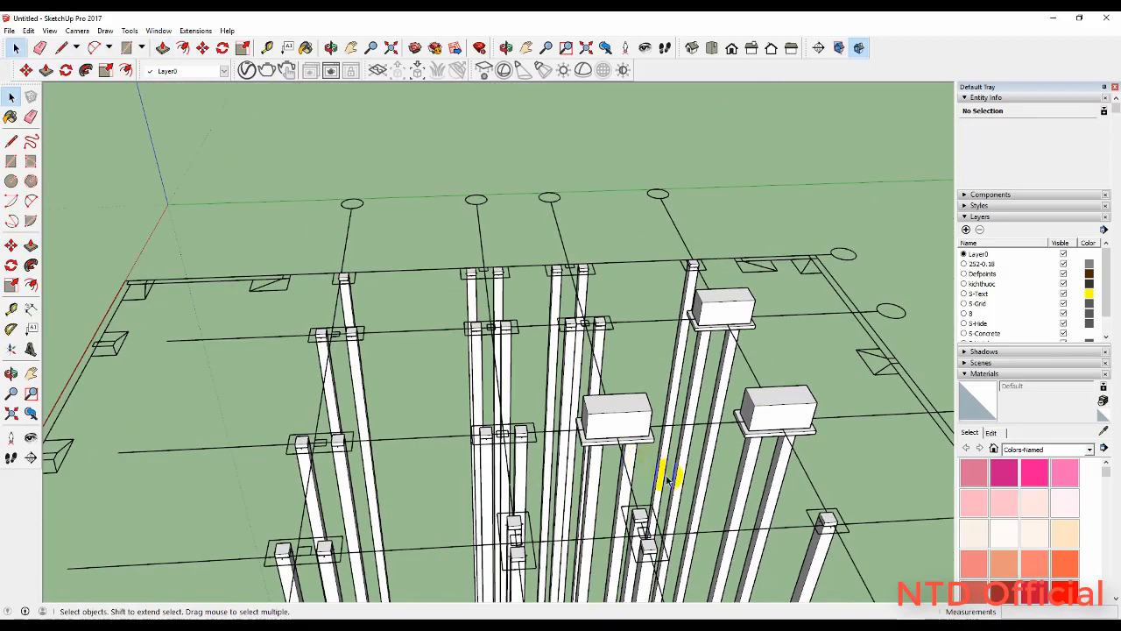
scroll(561, 421, up, 3)
middle_drag(560, 421, 601, 426)
click(604, 426)
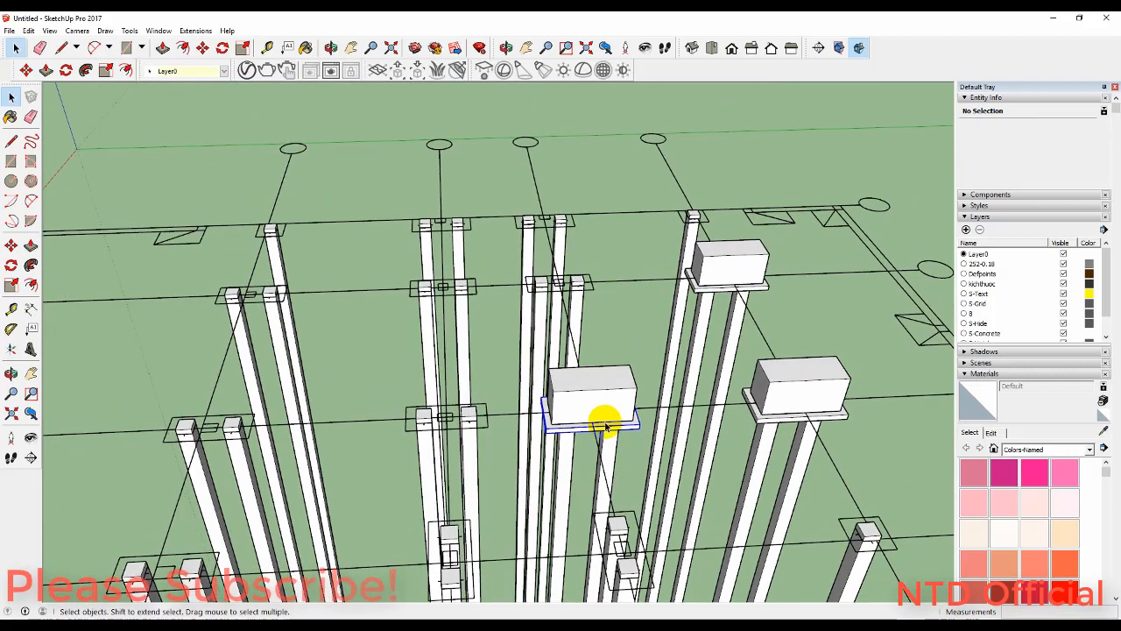
ctrl+click(604, 395)
right_click(604, 396)
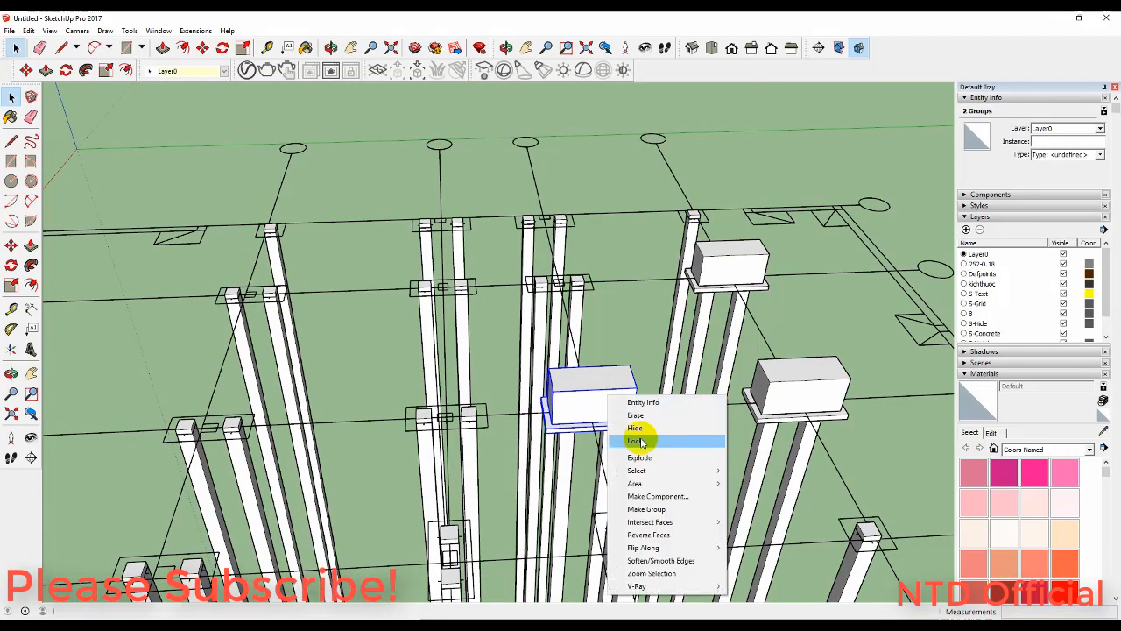
click(659, 510)
Copy the new footing group from its base slab corner onto the adjacent pile pair in the same row, 2400 mm away
middle_drag(576, 430, 678, 408)
key(m)
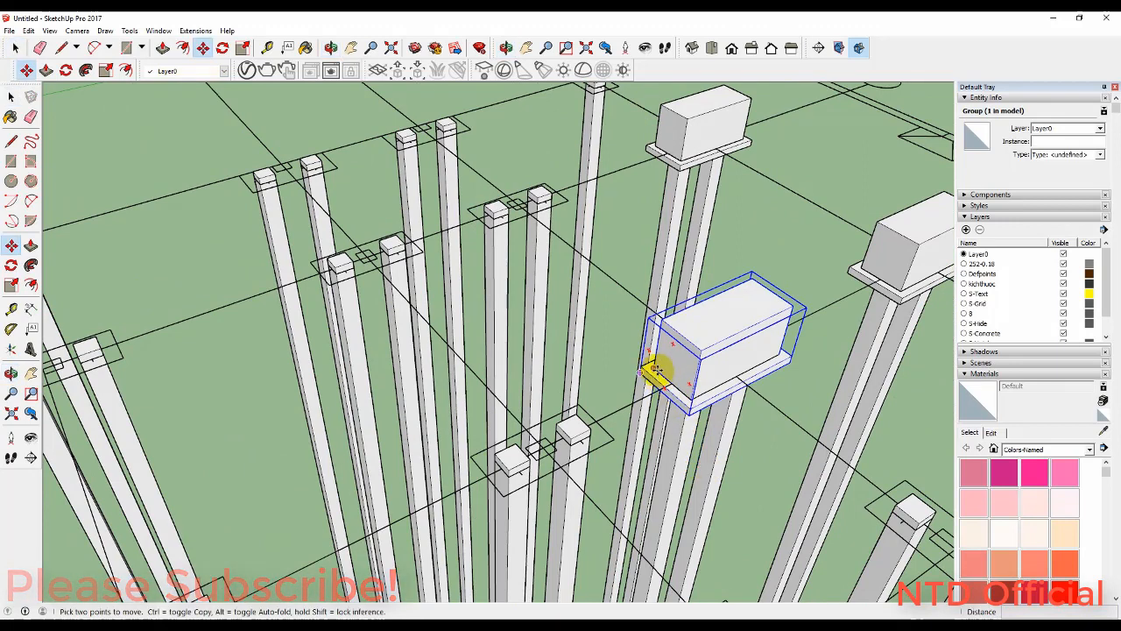
click(656, 367)
key(ctrl)
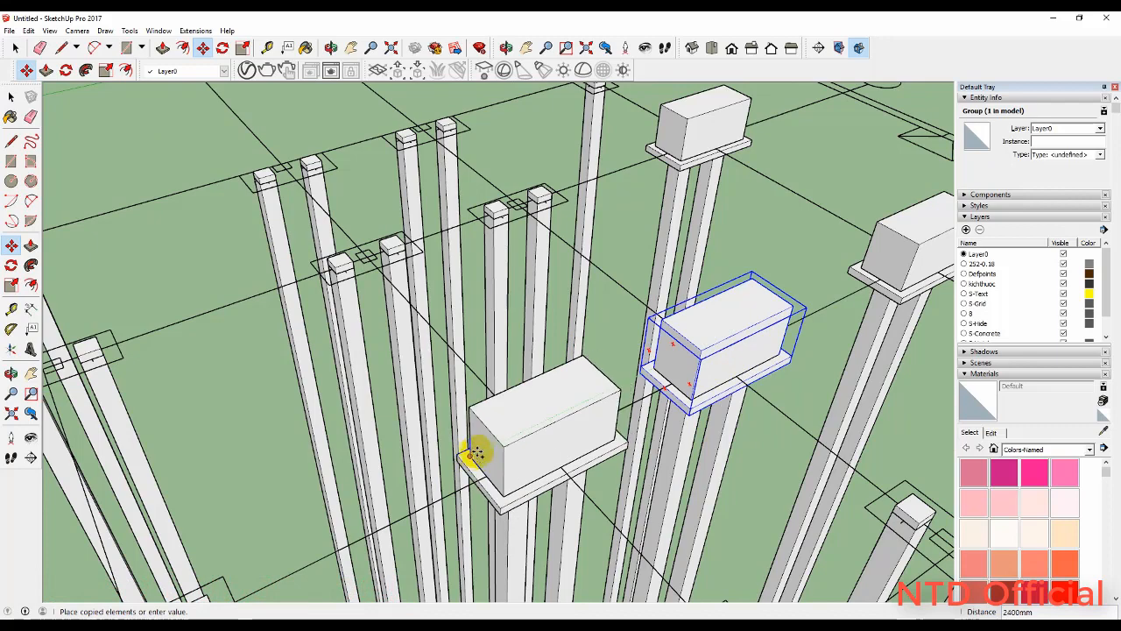
click(471, 456)
Copy the placed footing from its slab corner onto the matching pile pair in the next grid row, 4000 mm away
click(471, 455)
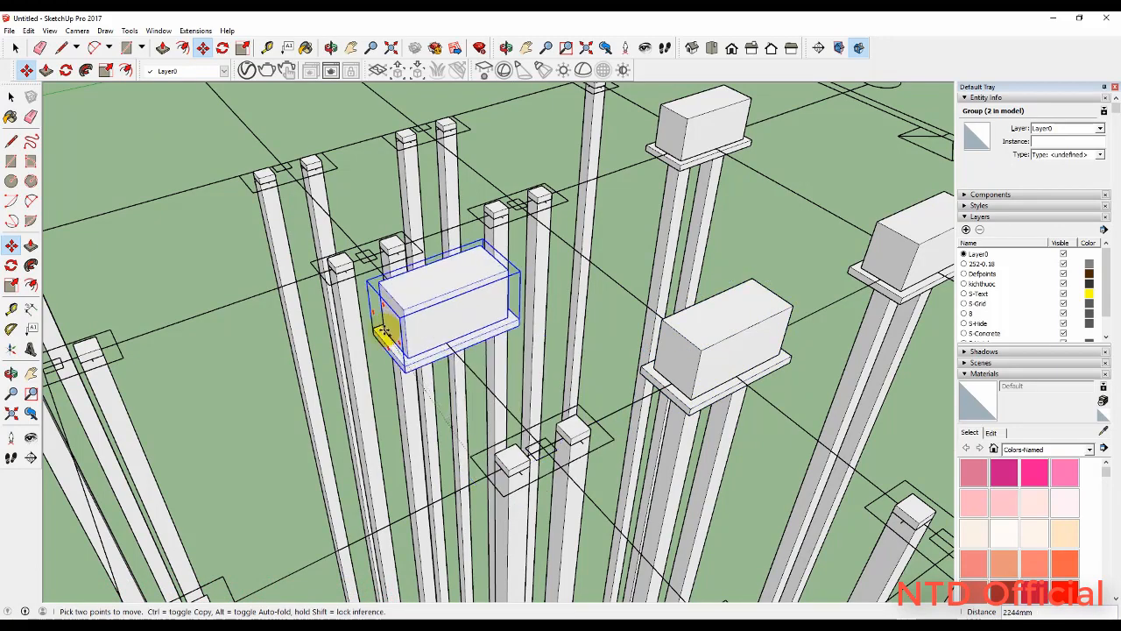
key(ctrl)
click(315, 277)
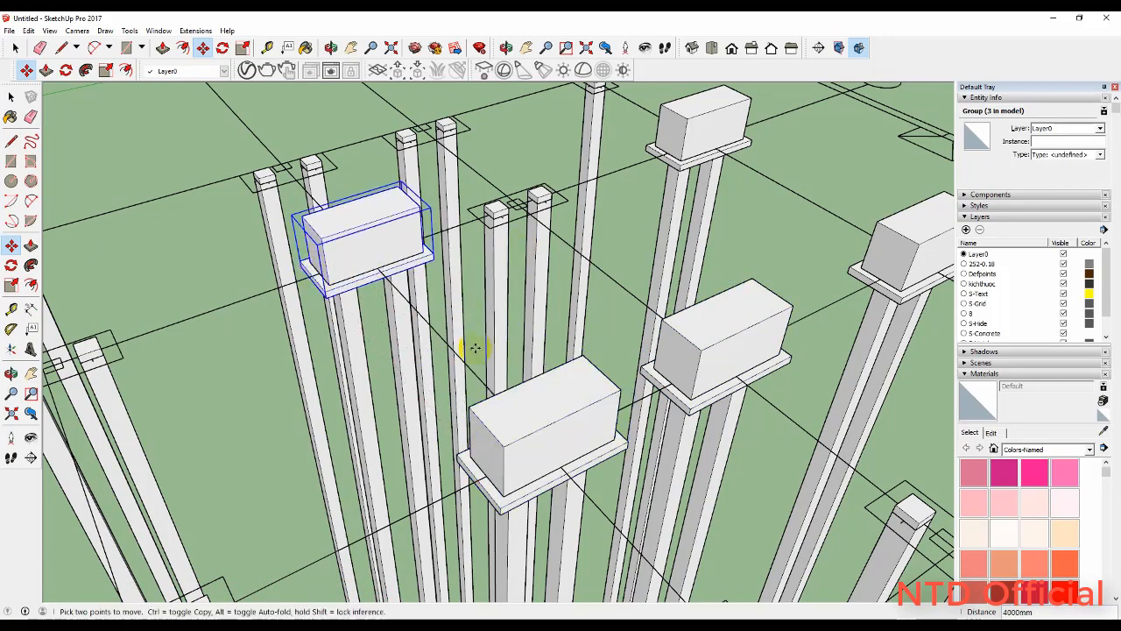
Copy the selected footing group from its base slab corner onto the neighbouring empty pile pair in the interior grid, and clear the selection
middle_drag(475, 348, 907, 423)
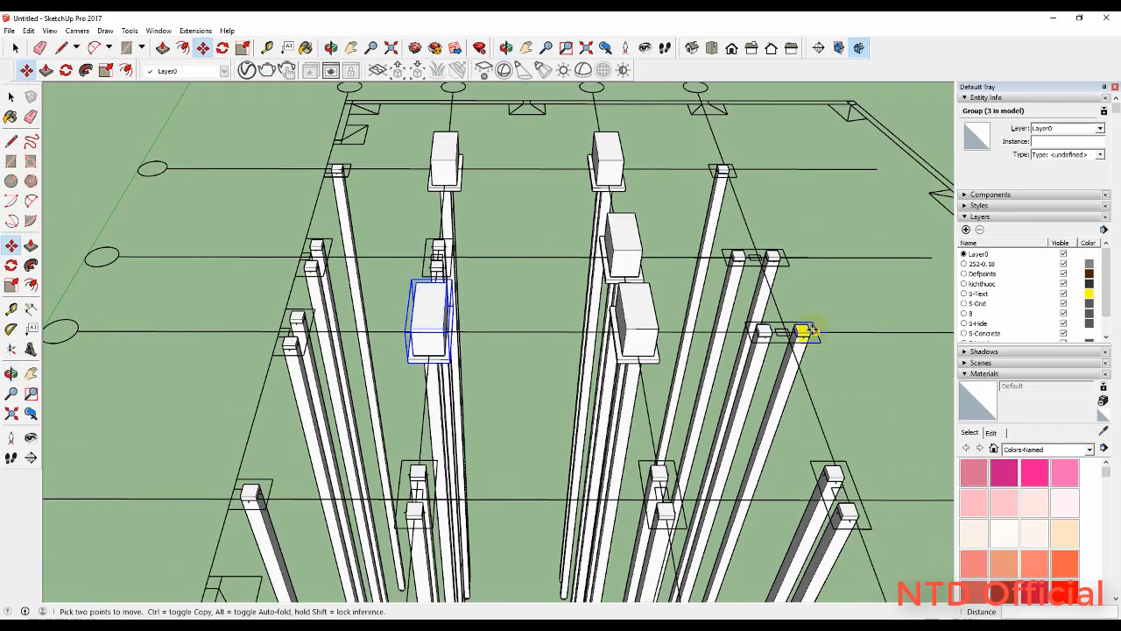
middle_drag(473, 297, 605, 305)
click(545, 288)
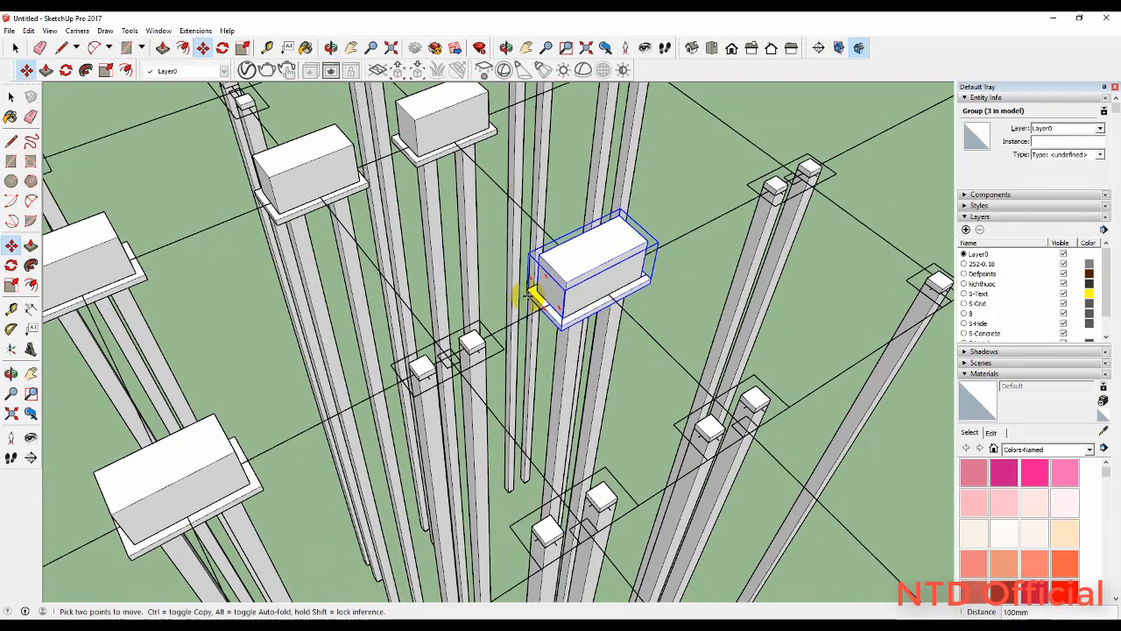
key(ctrl)
click(391, 361)
scroll(479, 298, down, 3)
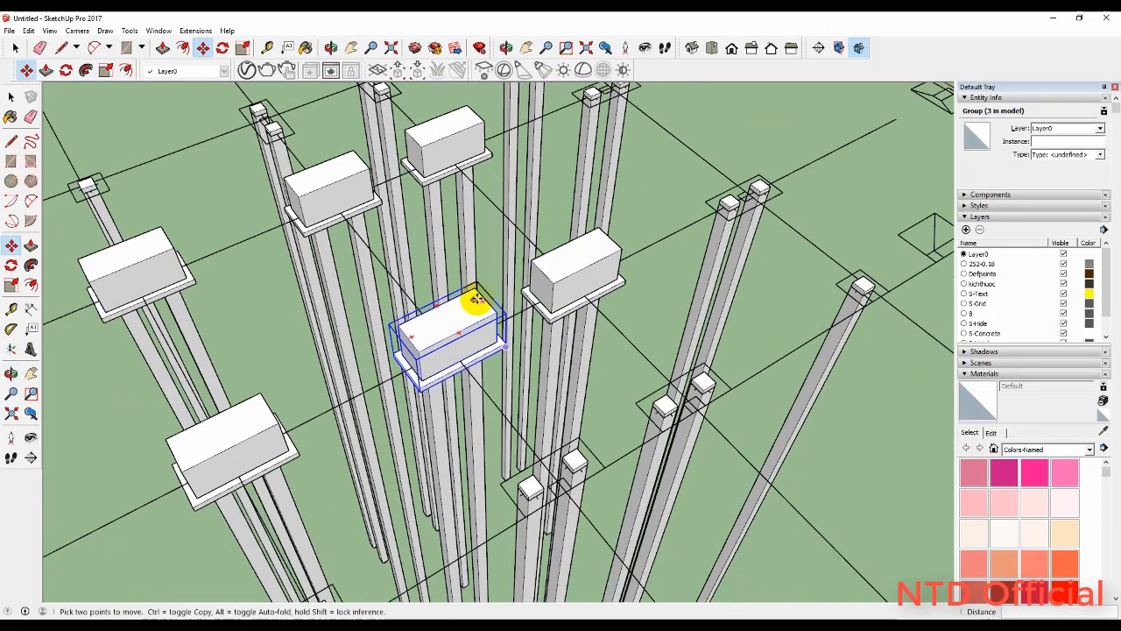
key(ctrl+t)
scroll(482, 299, down, 3)
key(ctrl+a)
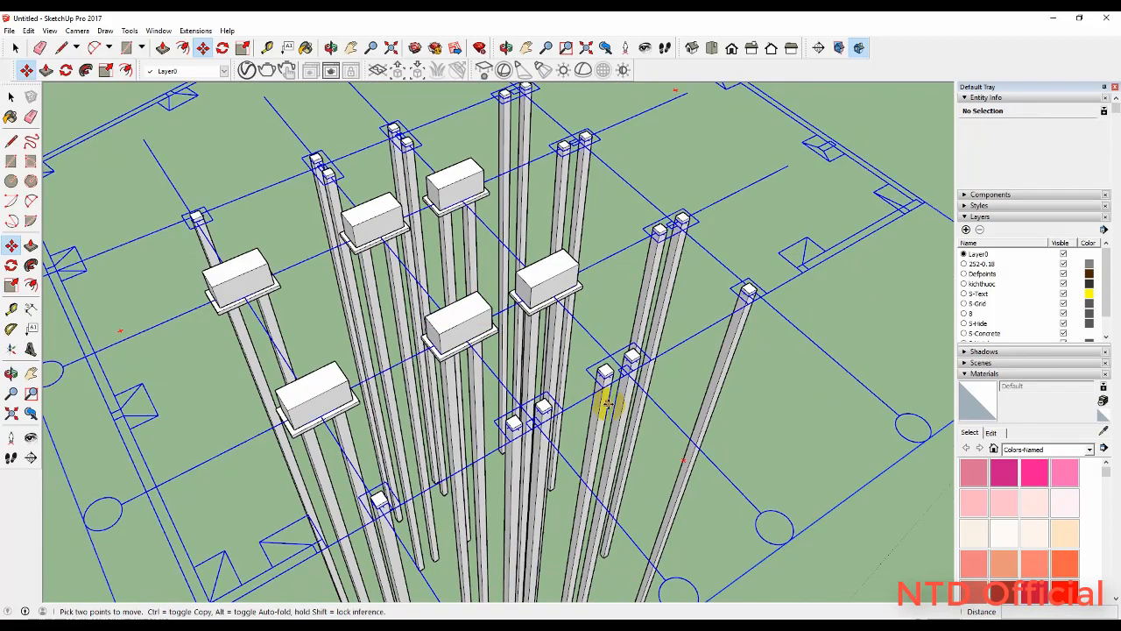
scroll(601, 401, down, 3)
key(space)
click(784, 481)
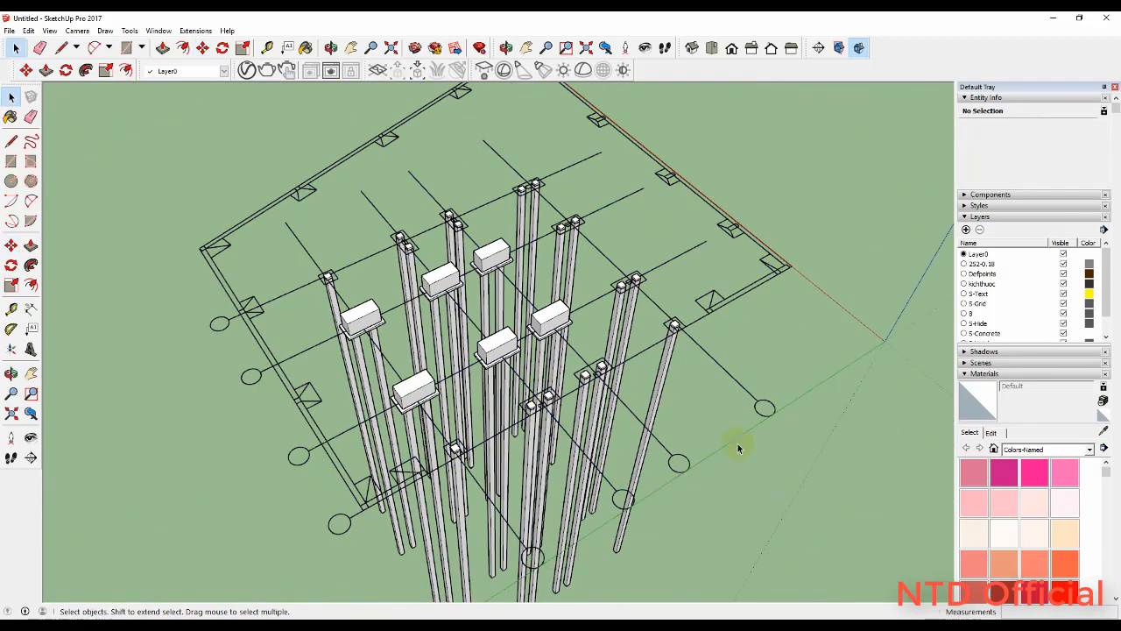
Draw a 600 mm by 1350 mm rectangle over the plan outline of the pile pair on the outer grid line
middle_drag(738, 448, 301, 370)
middle_drag(556, 253, 333, 390)
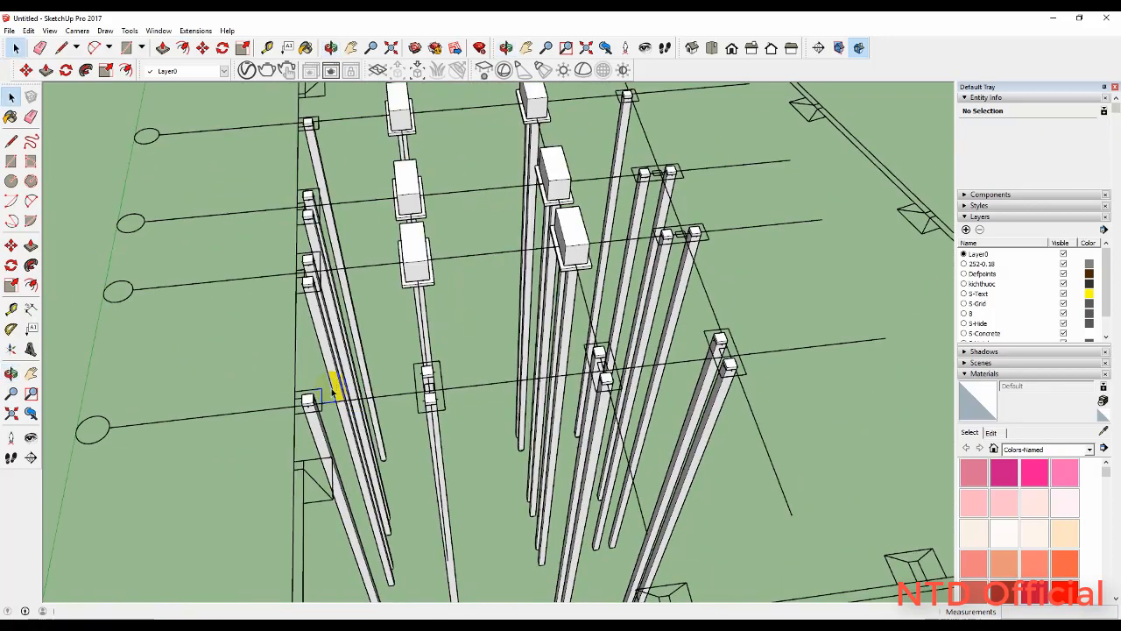
scroll(258, 212, up, 5)
middle_drag(268, 226, 640, 296)
scroll(517, 359, up, 5)
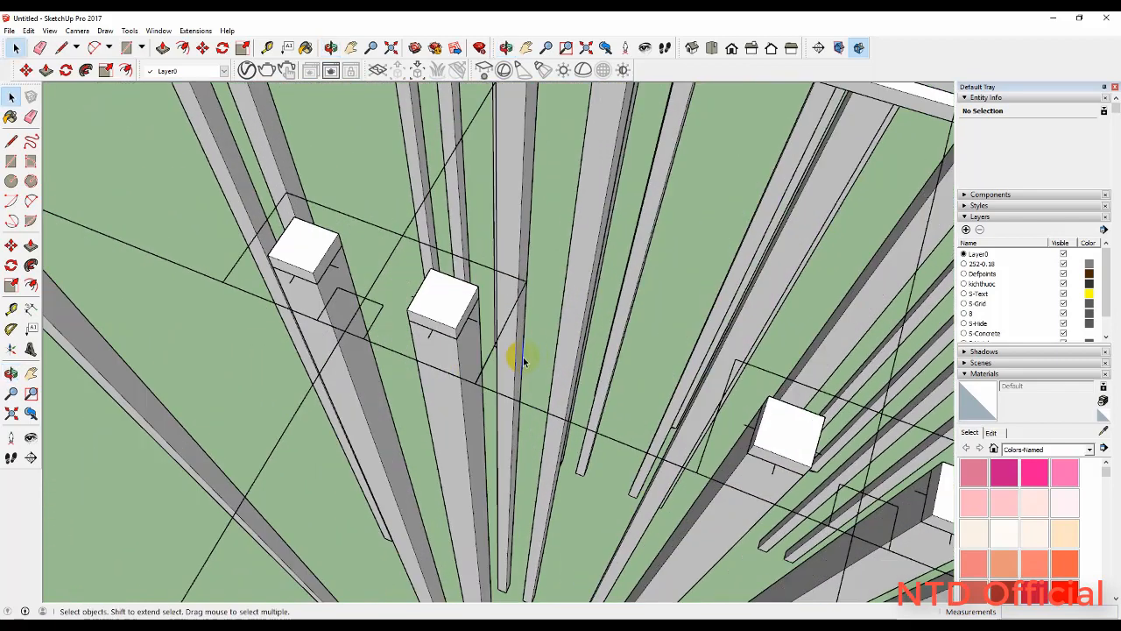
key(r)
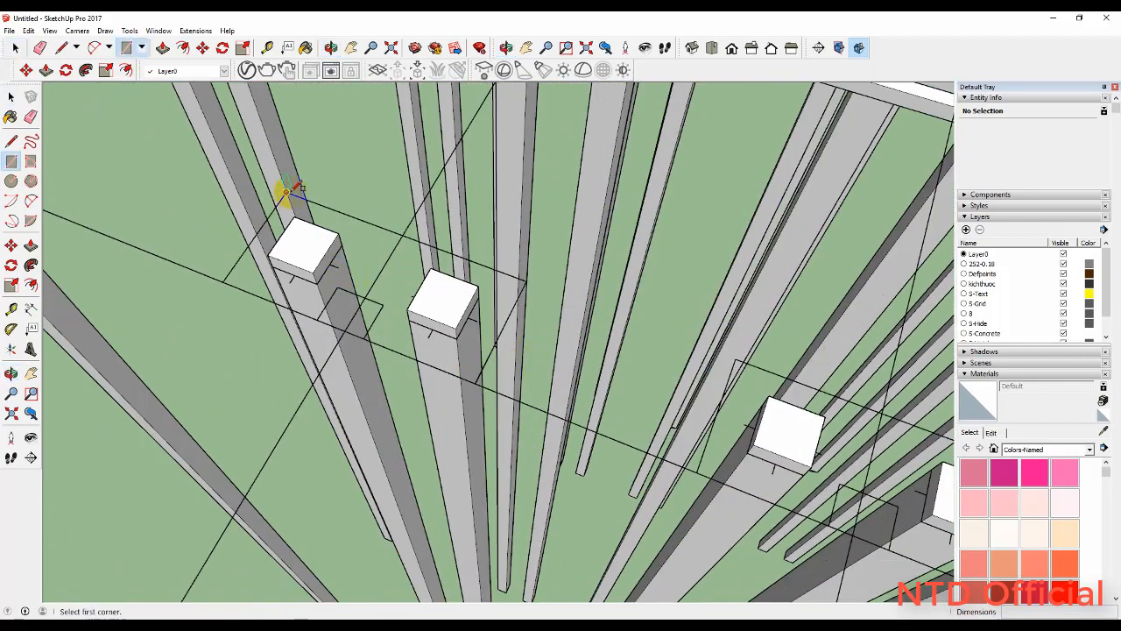
click(286, 191)
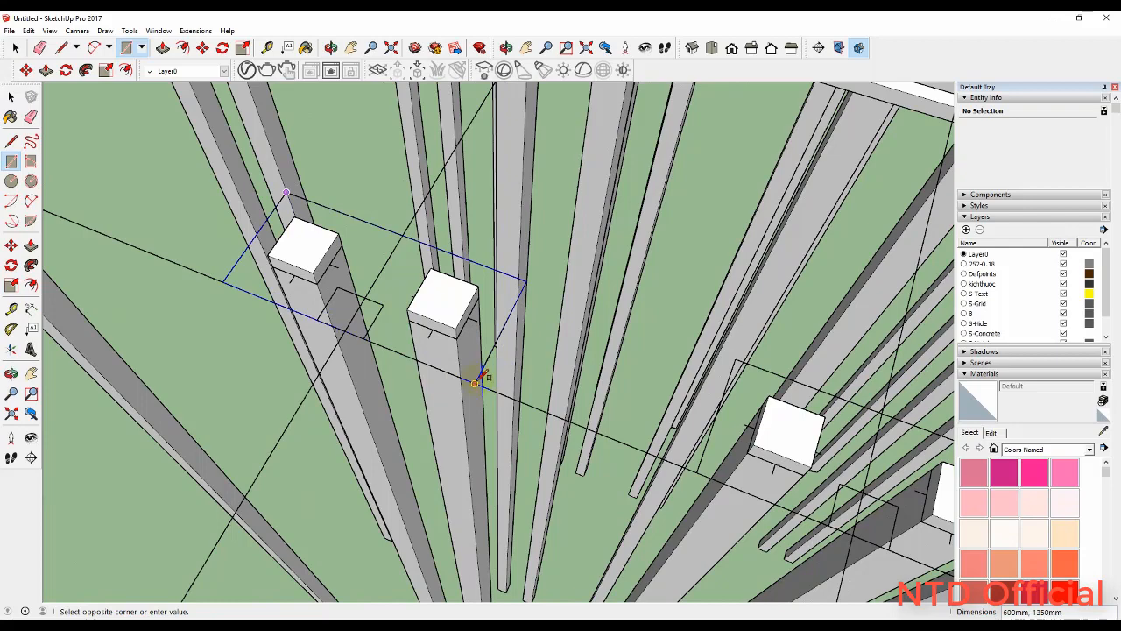
click(474, 383)
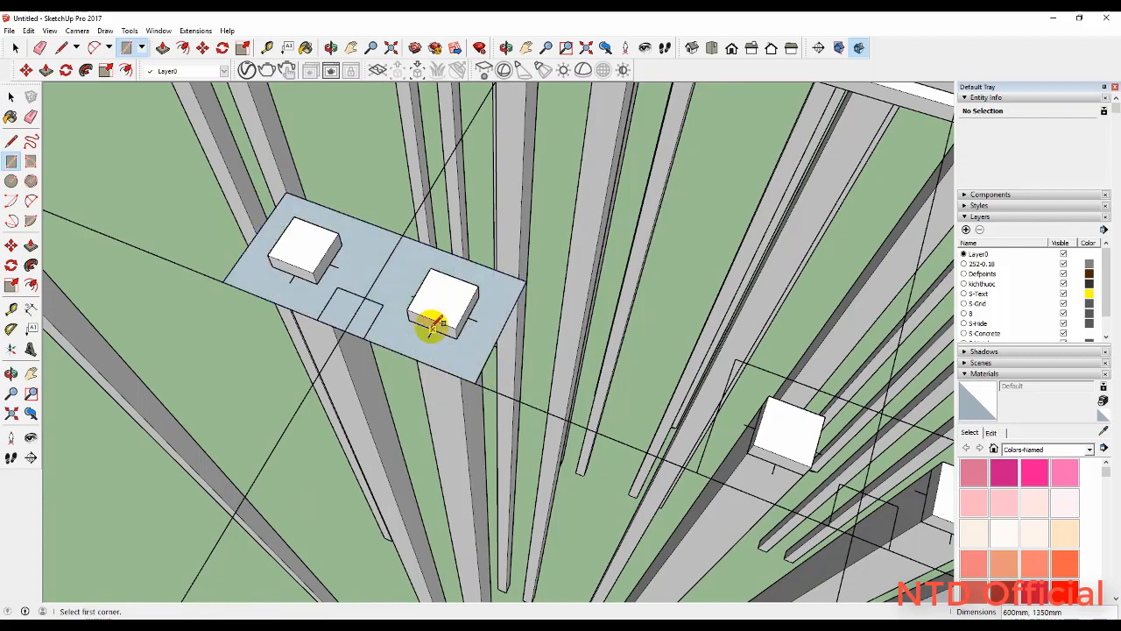
Group the new rectangle's face together with its four edges
scroll(430, 320, down, 6)
scroll(431, 324, down, 3)
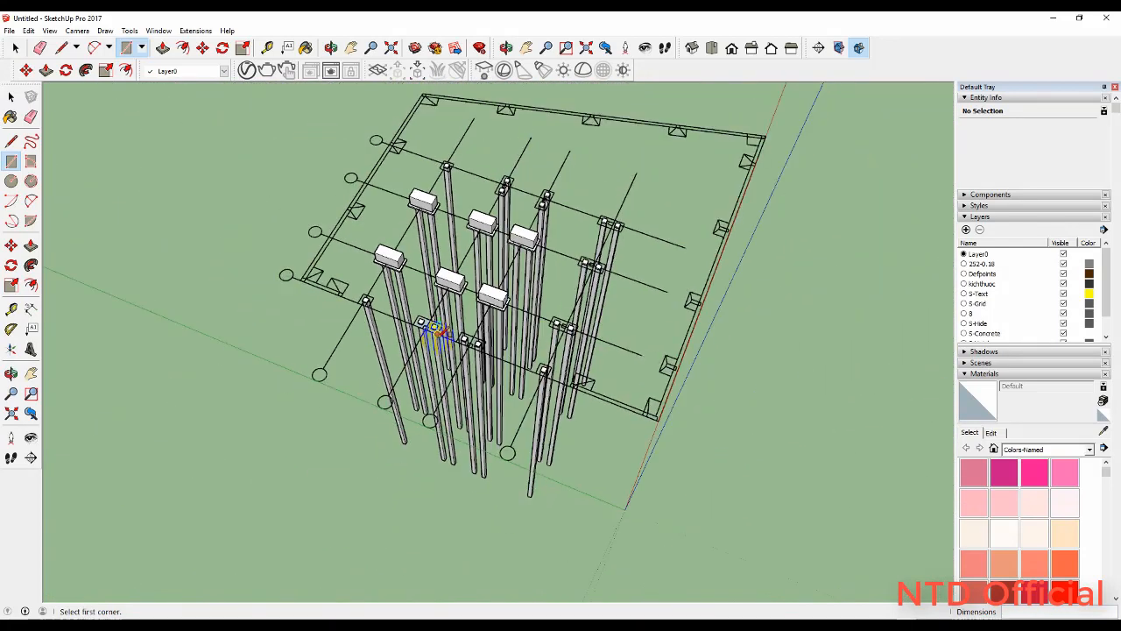
middle_drag(432, 324, 263, 277)
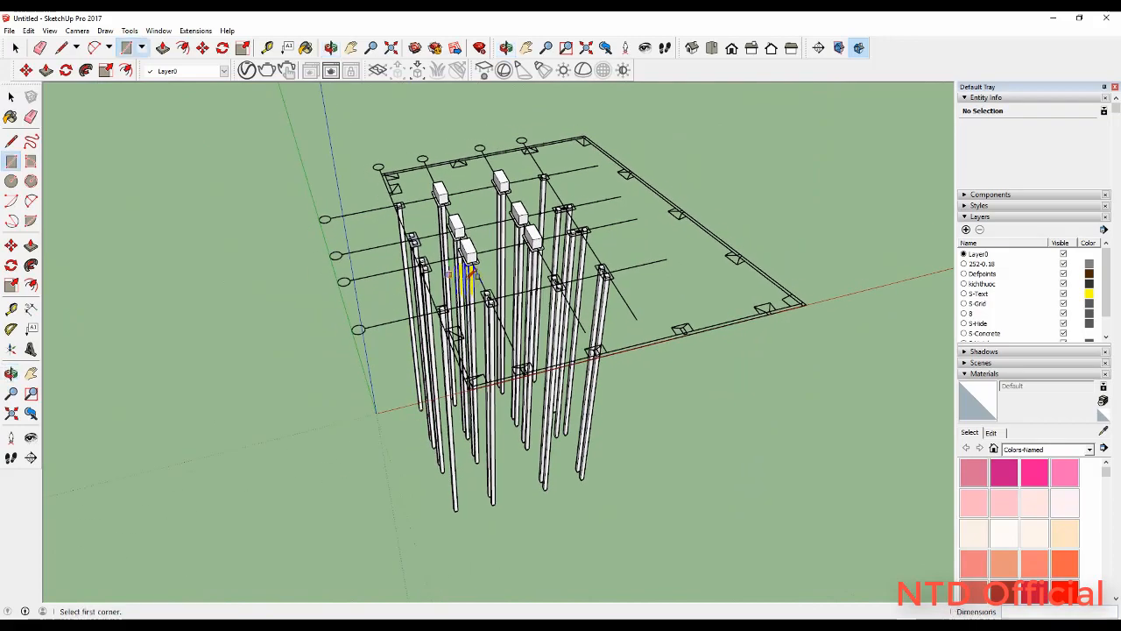
middle_drag(490, 298, 776, 368)
key(r)
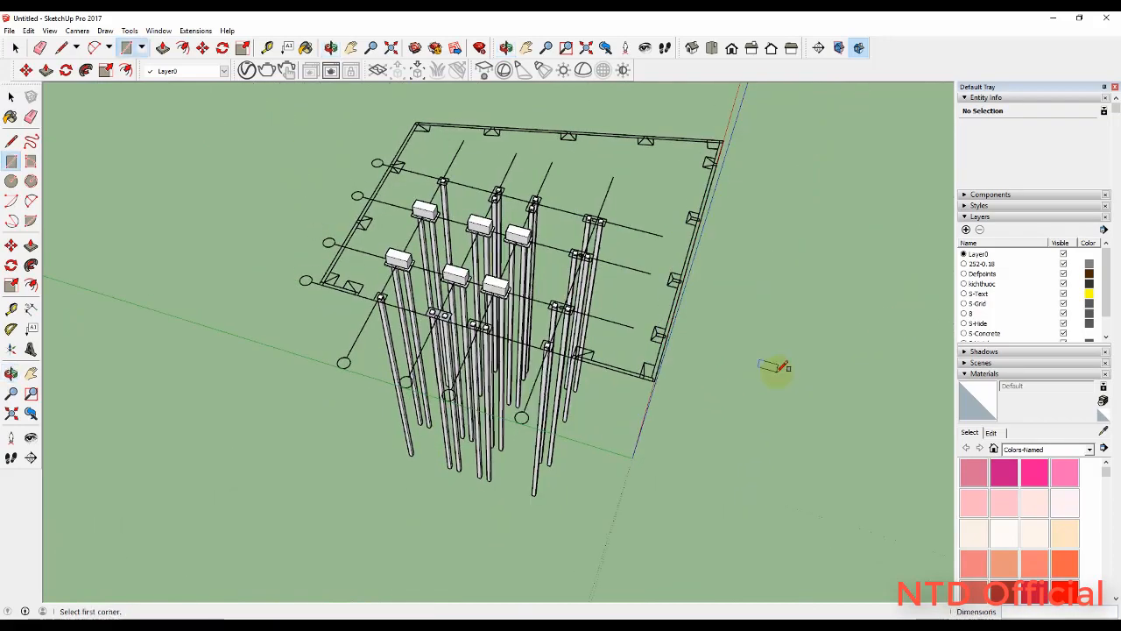
scroll(464, 321, up, 10)
scroll(381, 283, up, 2)
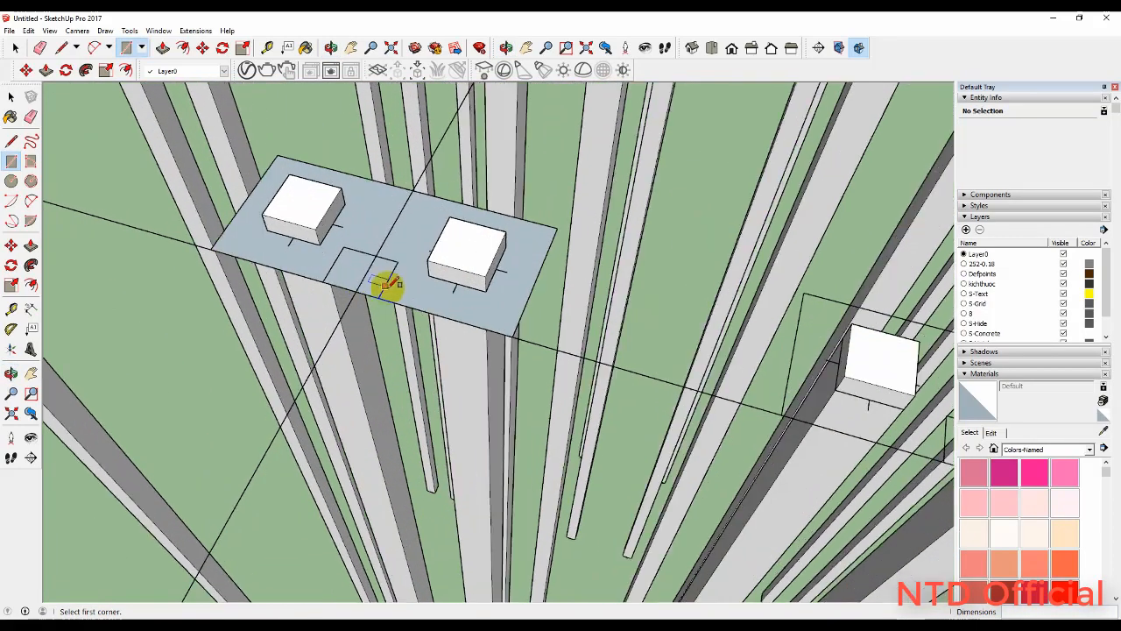
key(space)
click(420, 289)
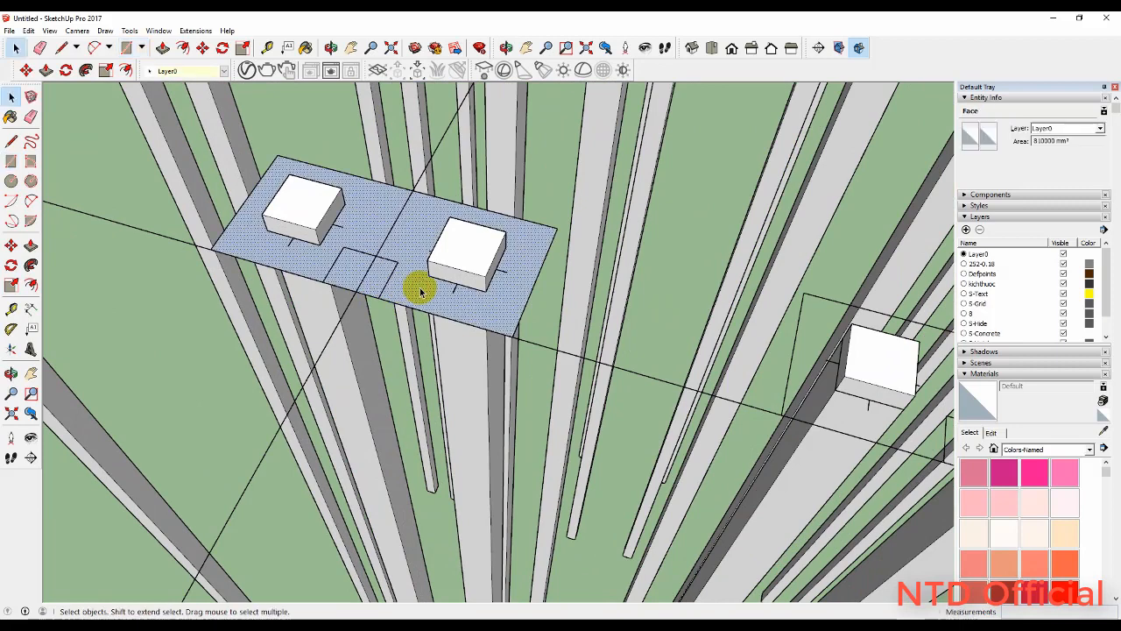
right_click(420, 289)
click(470, 392)
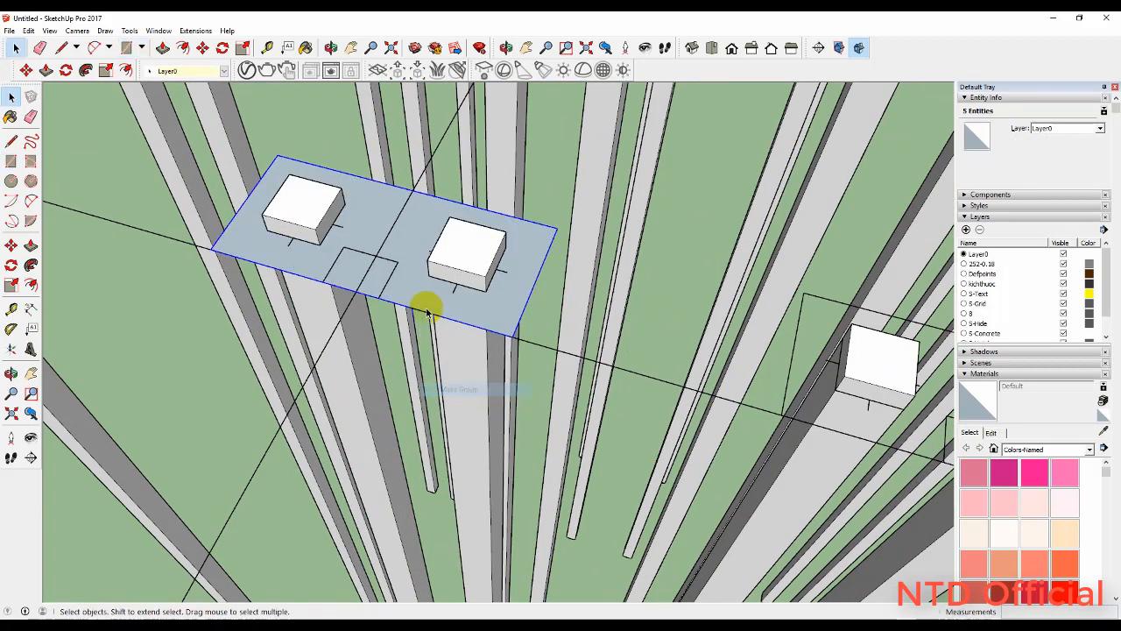
Open the rectangle's group for editing and offset its outline outward by 100 mm
double_click(426, 290)
key(f)
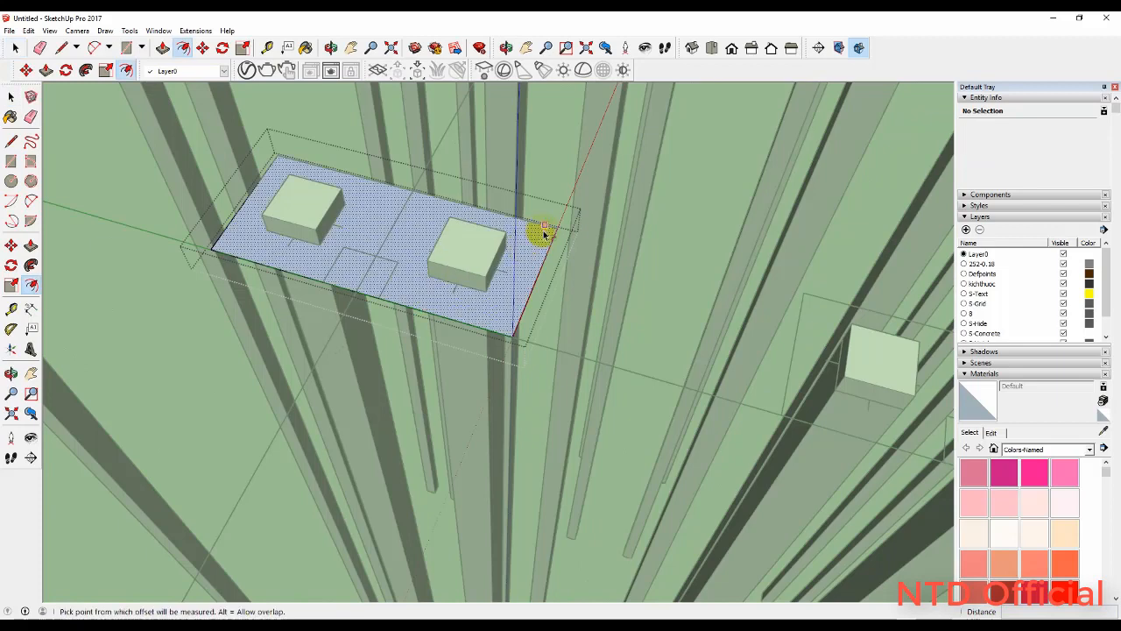
click(550, 252)
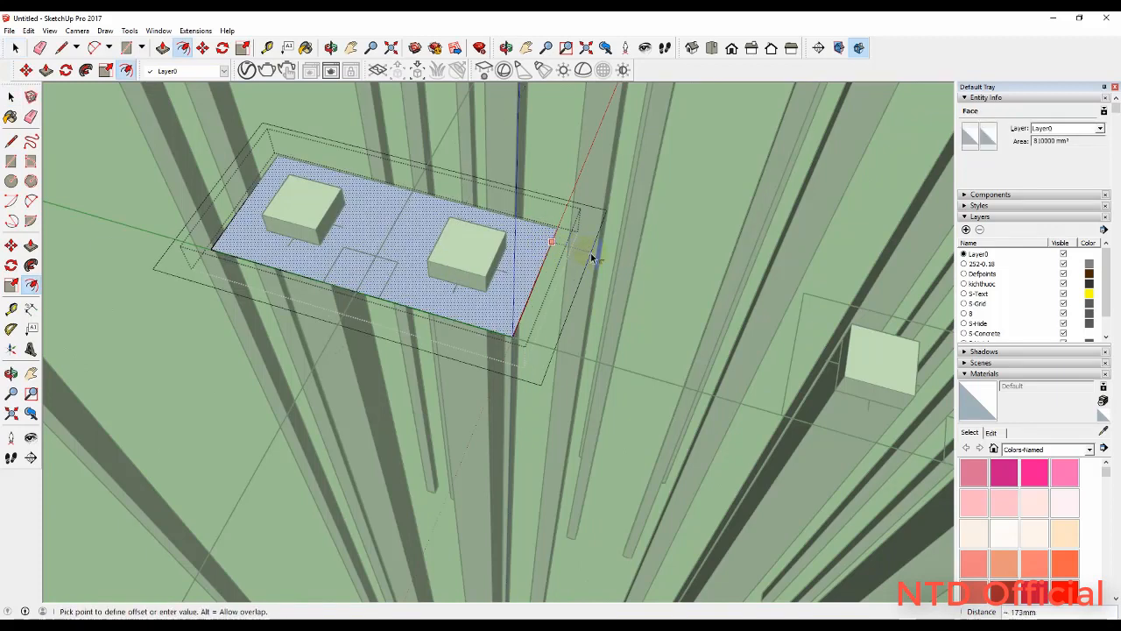
key(Return)
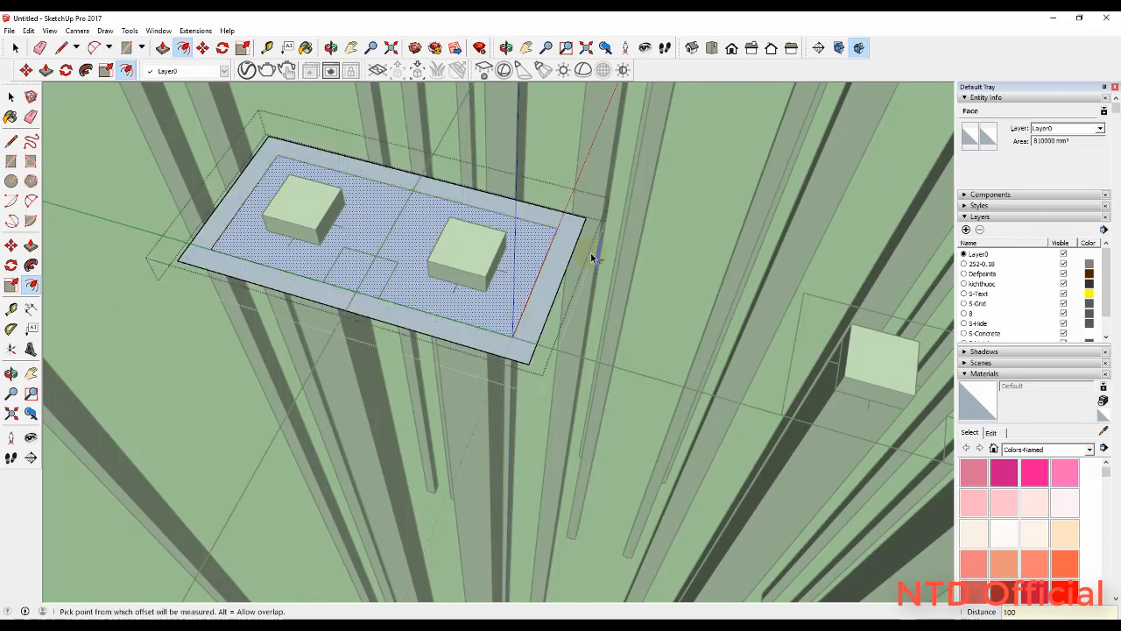
Draw 100 mm lines extending the inner rectangle's grid-line edge to the outer outline, and erase the border strip beyond them
scroll(491, 298, up, 2)
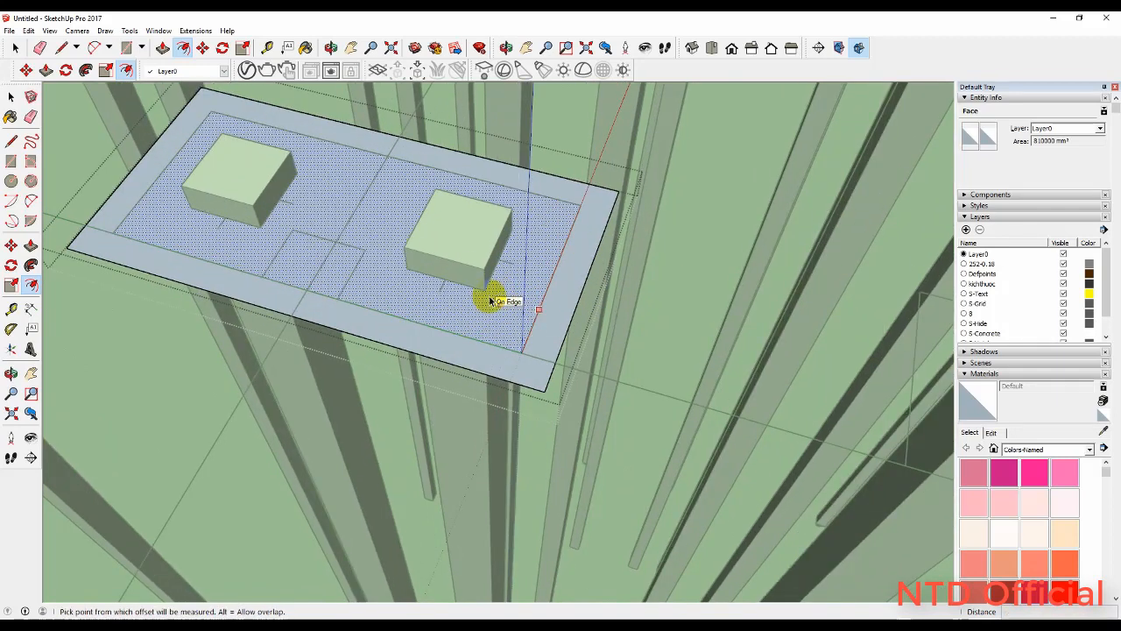
key(l)
click(521, 352)
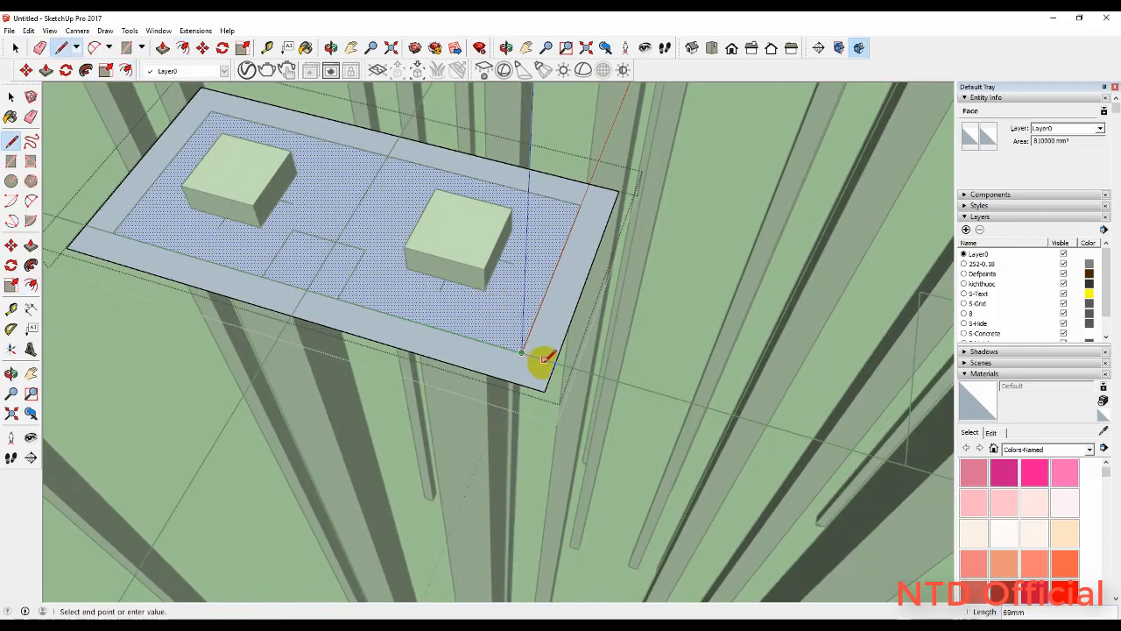
key(space)
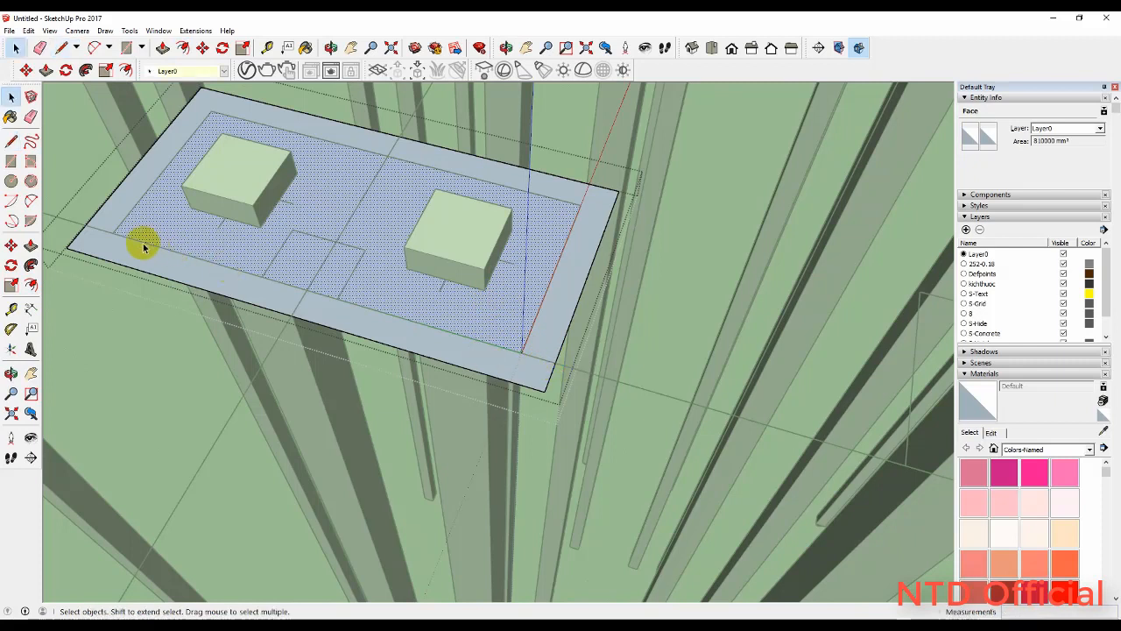
key(l)
click(113, 233)
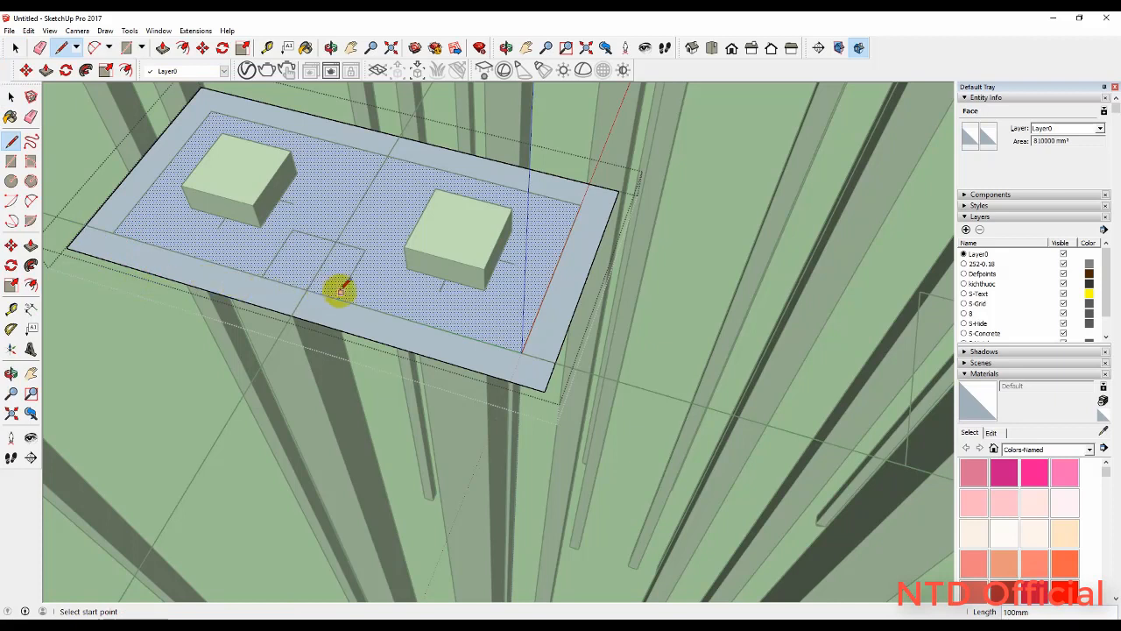
key(e)
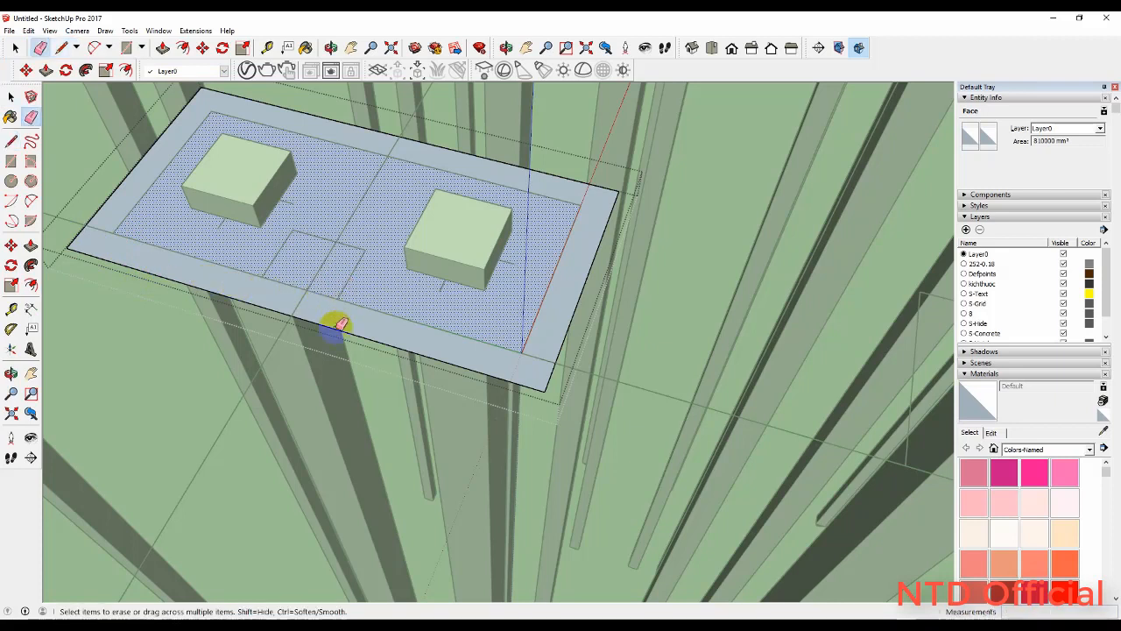
click(341, 325)
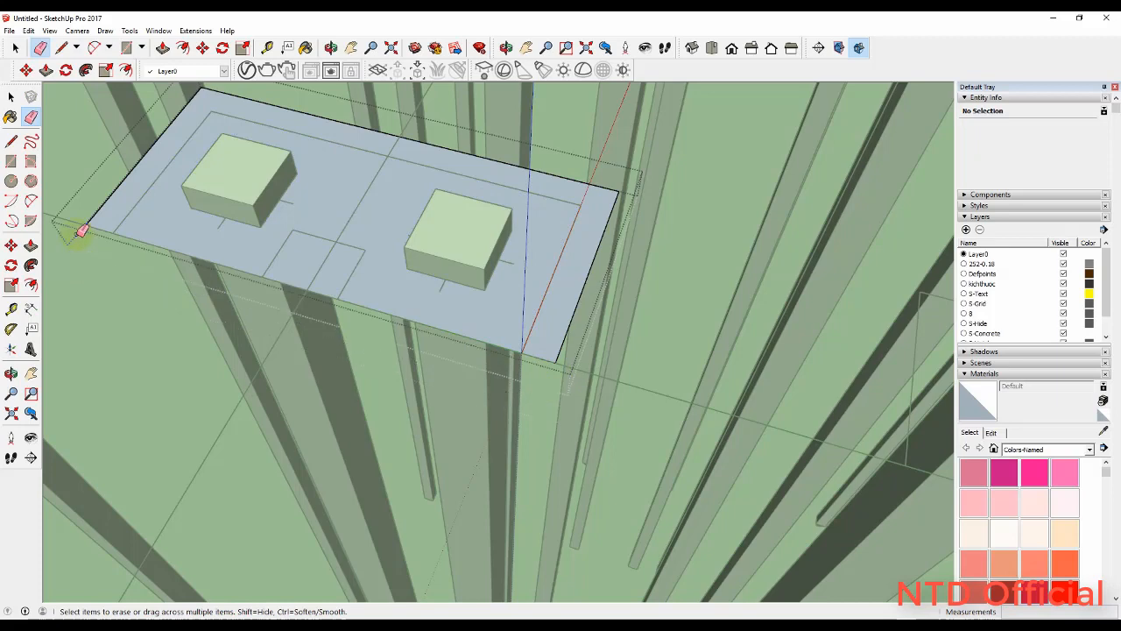
Erase the remaining inner rectangle edges inside the group to merge the border and centre into one slab face
middle_drag(546, 257, 385, 275)
key(space)
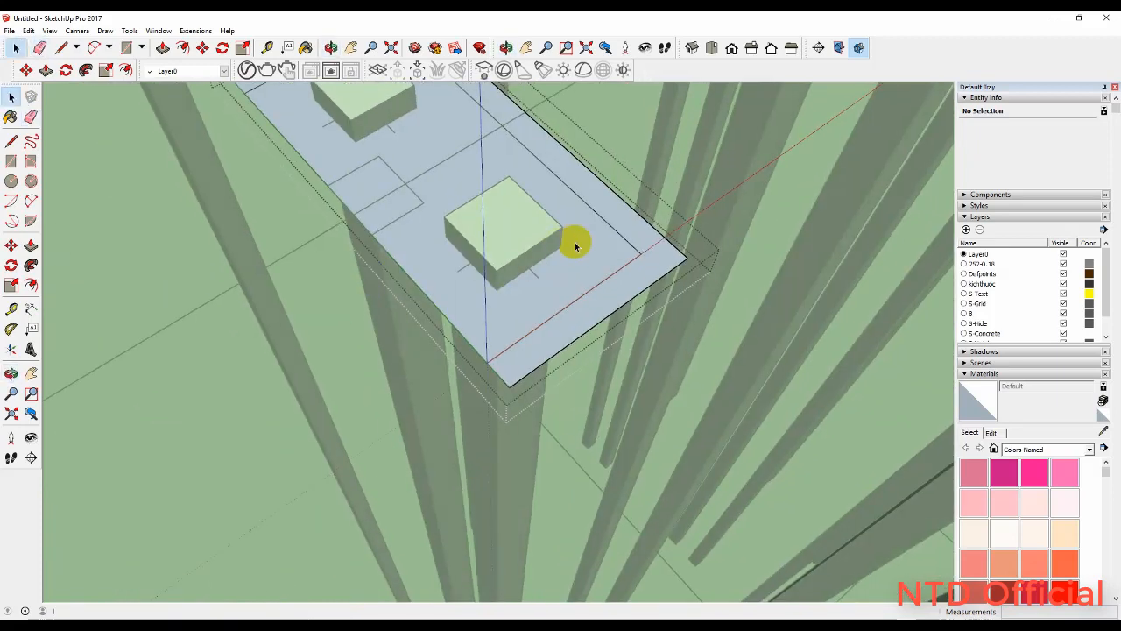
click(575, 242)
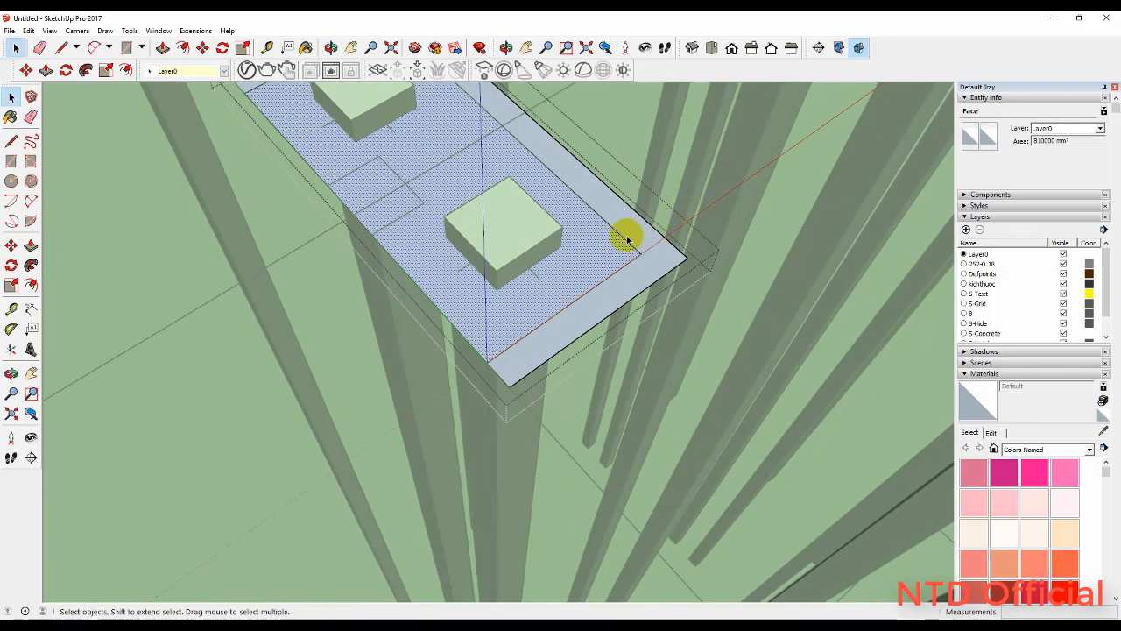
key(e)
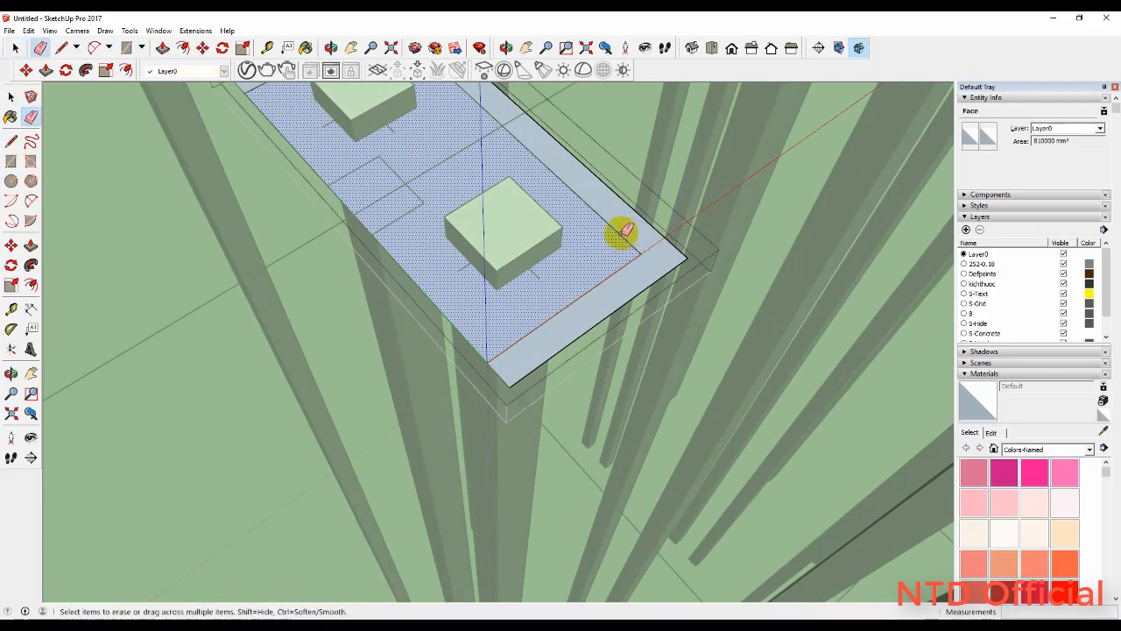
click(621, 234)
key(space)
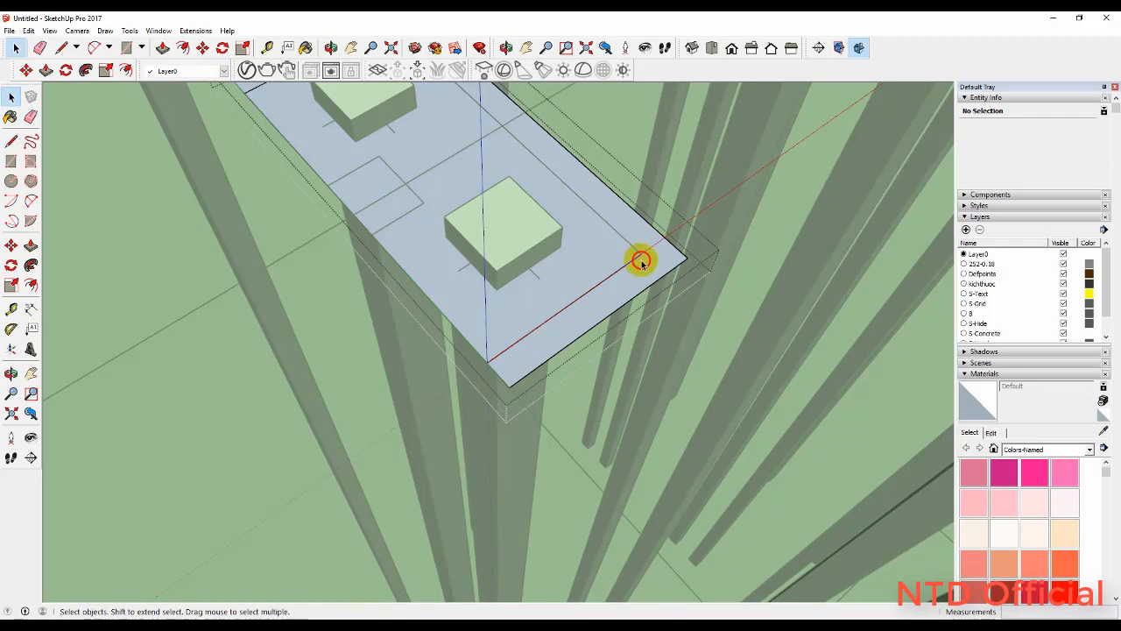
Extrude the merged slab face downward 100 mm to form the base slab, and leave the group
click(645, 264)
middle_drag(645, 265, 581, 238)
key(p)
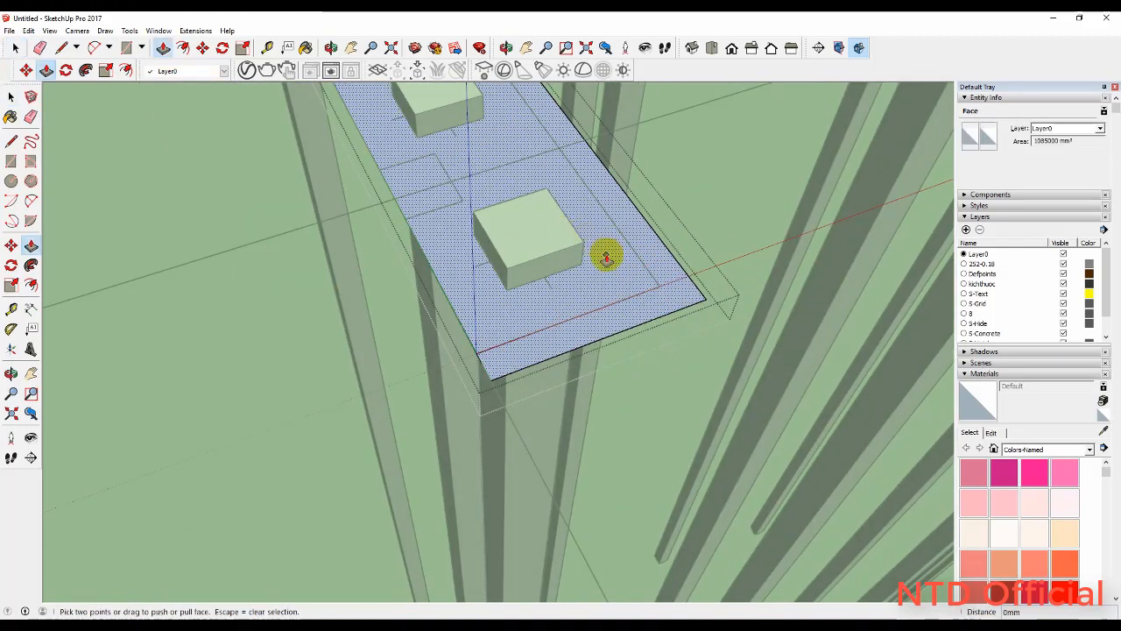
click(605, 255)
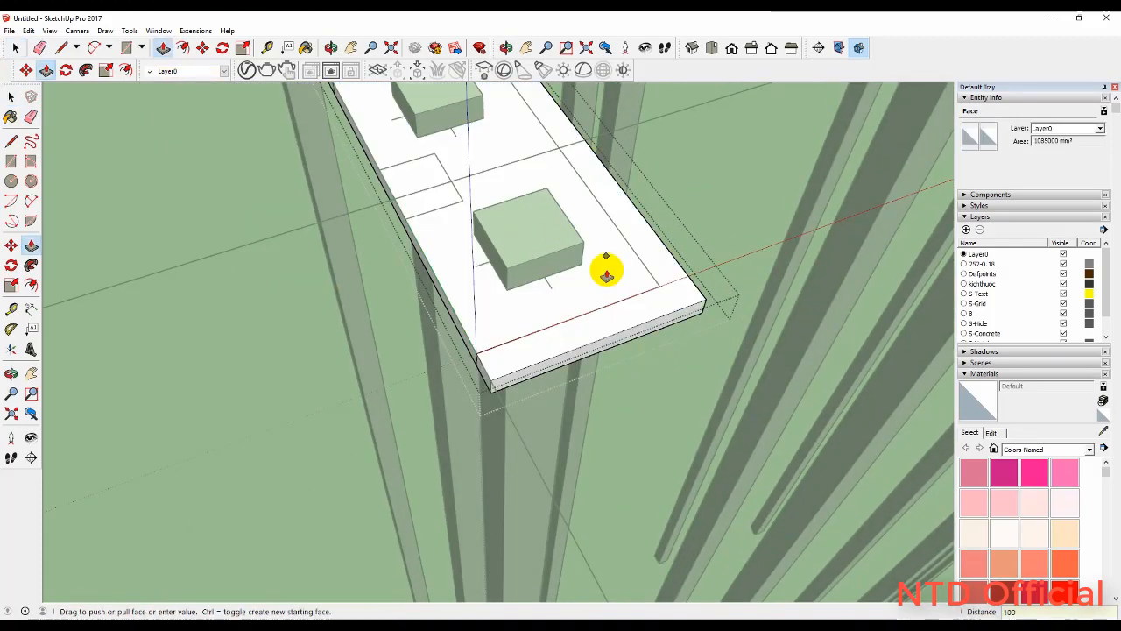
key(Return)
key(space)
key(Escape)
Draw the footing rectangle on top of the base slab between opposite corners of the plan outline
scroll(637, 352, down, 5)
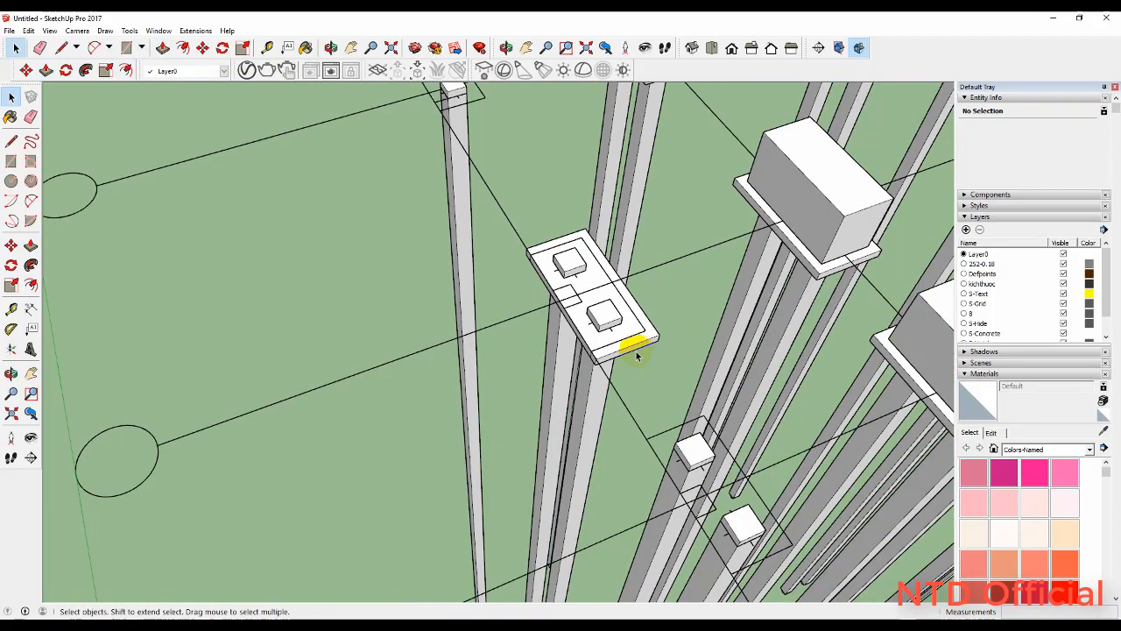
scroll(580, 291, up, 5)
key(r)
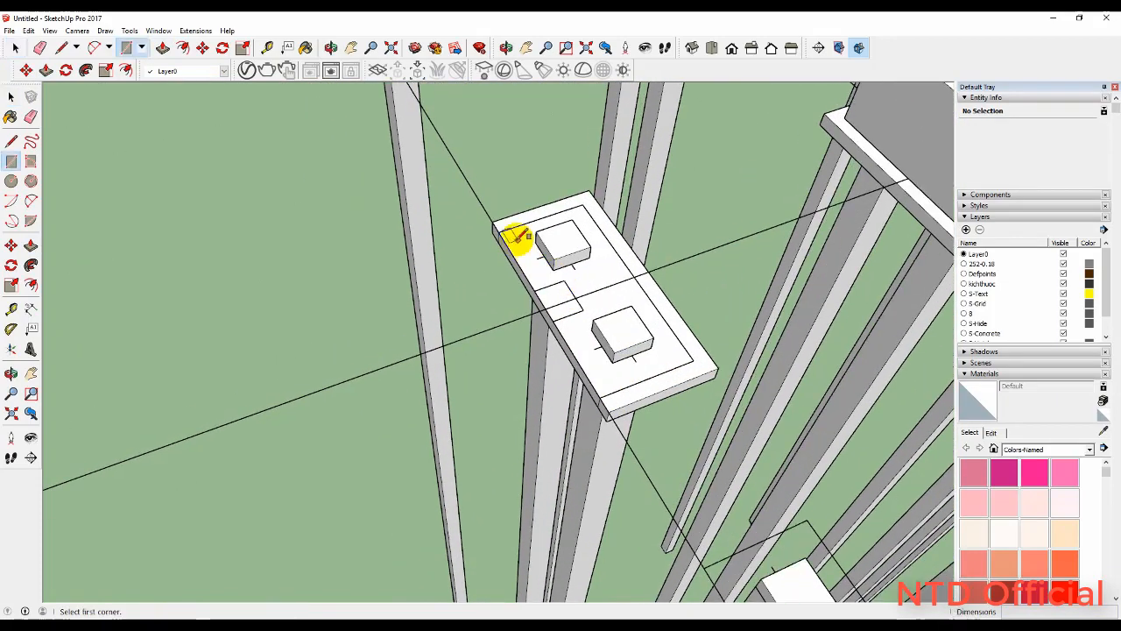
click(497, 228)
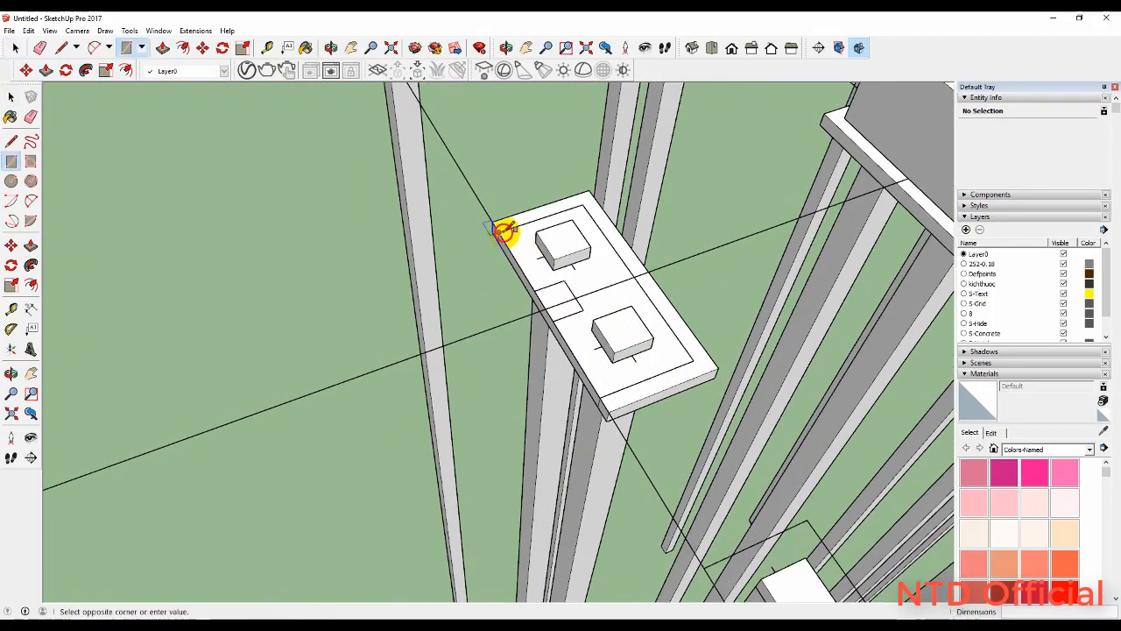
click(692, 359)
Group the footing rectangle's face and edges on top of the base slab
key(space)
double_click(679, 360)
right_click(681, 359)
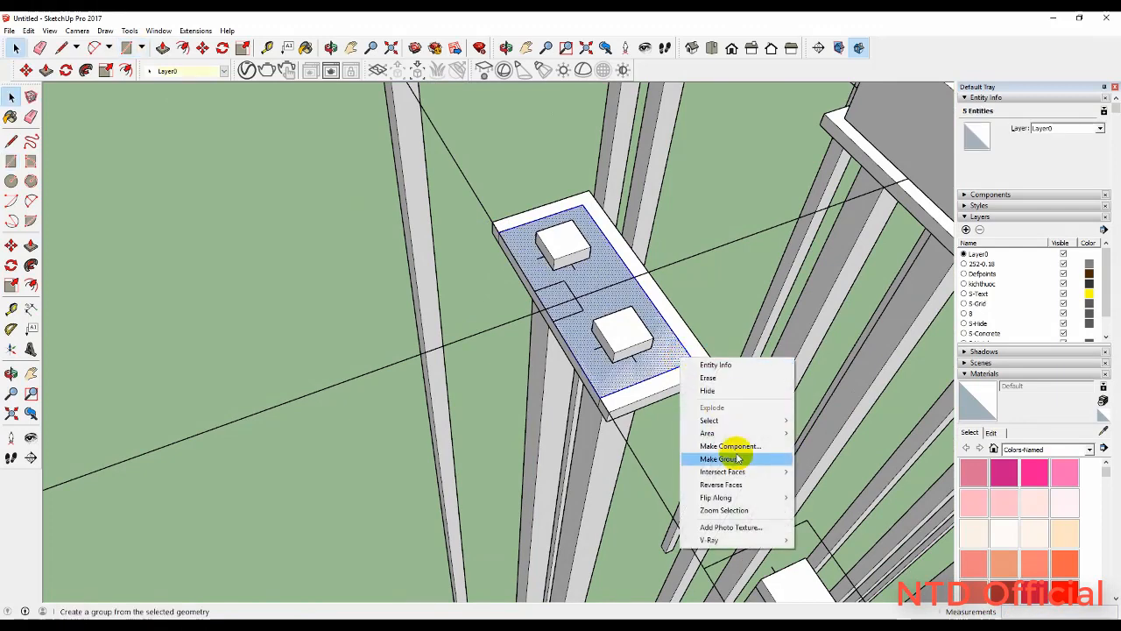
click(742, 459)
Extrude the footing rectangle upward 700 mm inside its group, and leave the group
double_click(671, 363)
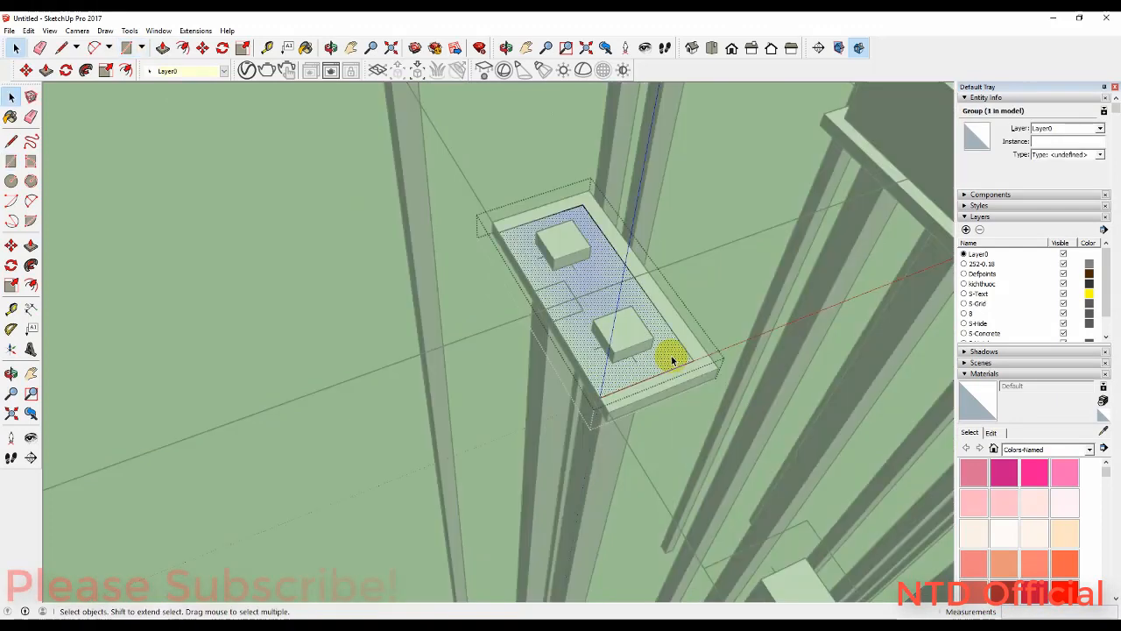
key(p)
drag(672, 359, 674, 342)
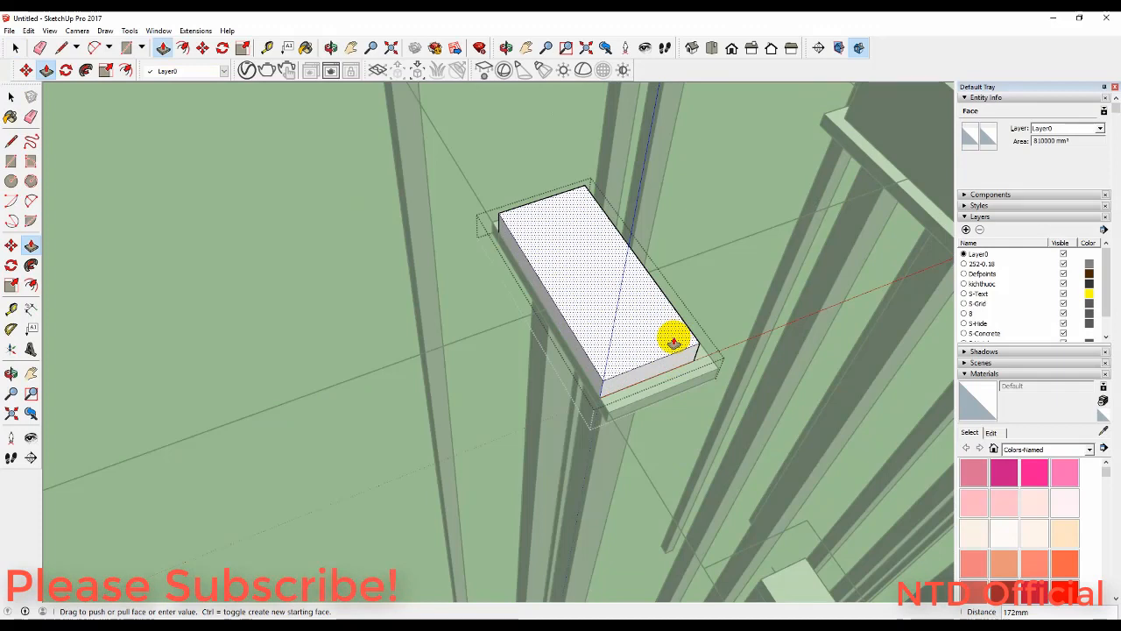
key(Return)
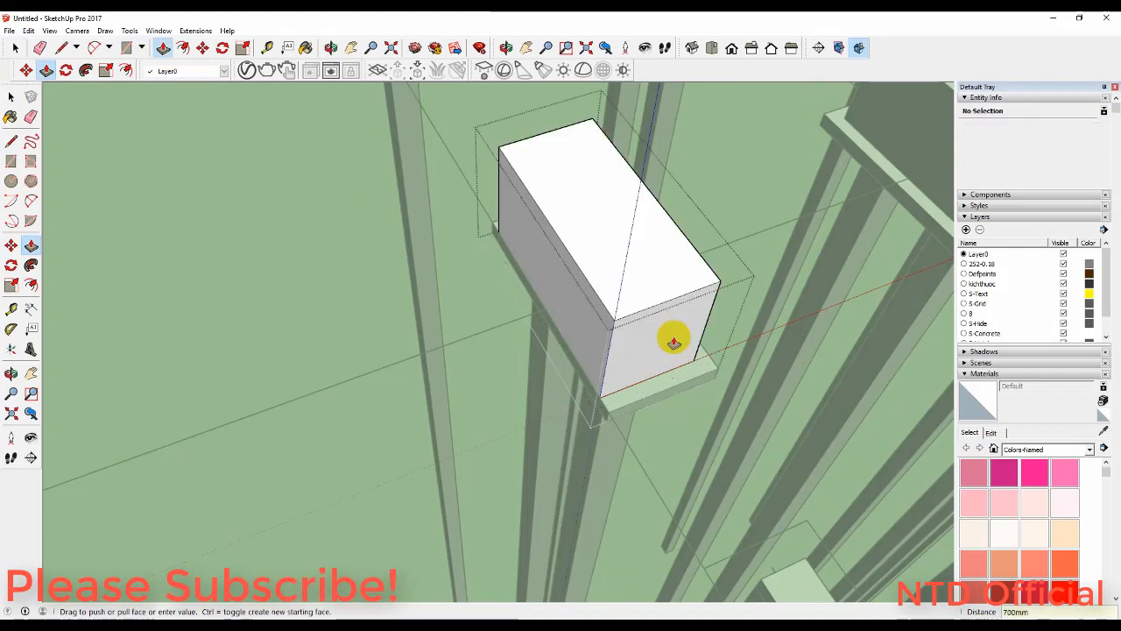
key(space)
scroll(675, 346, down, 3)
key(Escape)
Combine the footing block and its base slab into one group
click(668, 368)
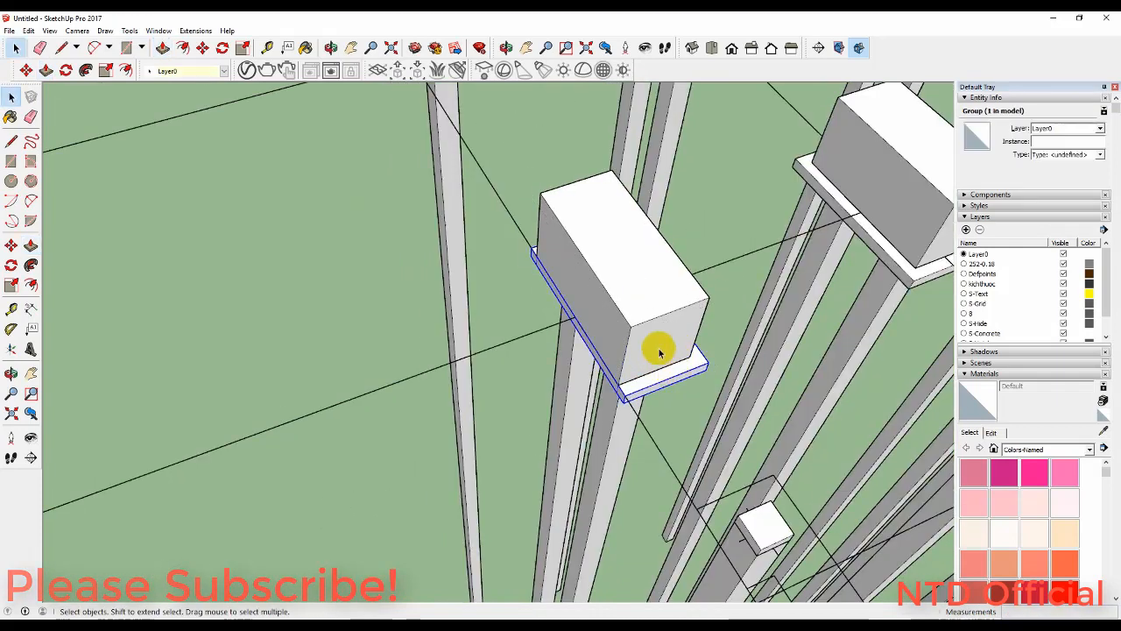
right_click(666, 320)
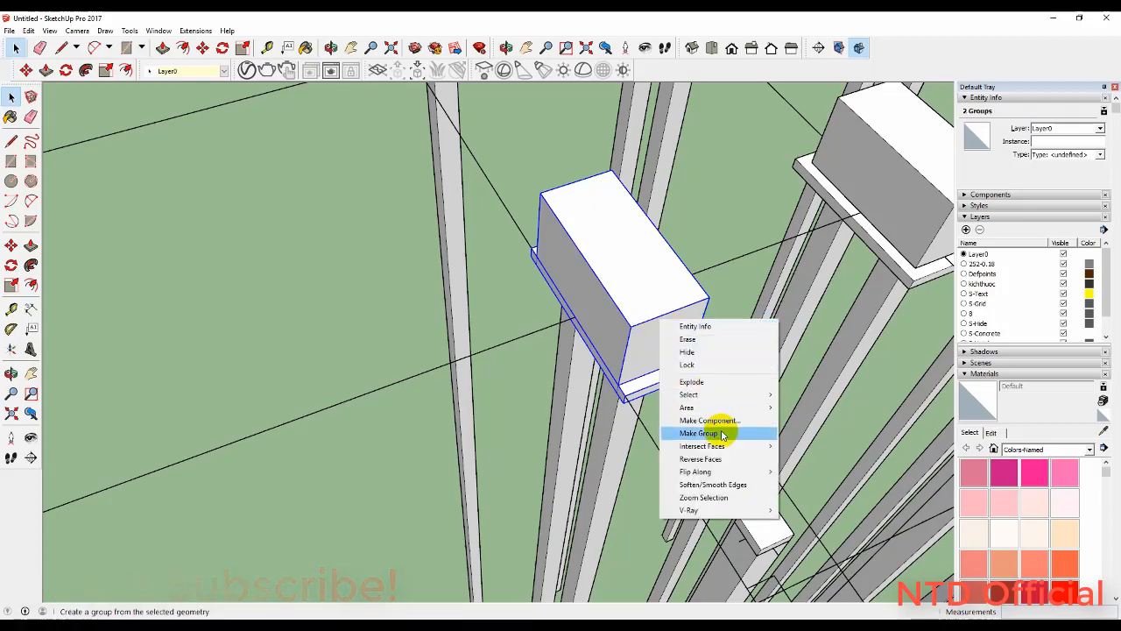
click(718, 428)
Copy the combined edge footing onto the neighbouring pile pair along the same outer grid line, corner to corner with the plan outline
middle_drag(651, 381, 764, 339)
scroll(386, 346, down, 4)
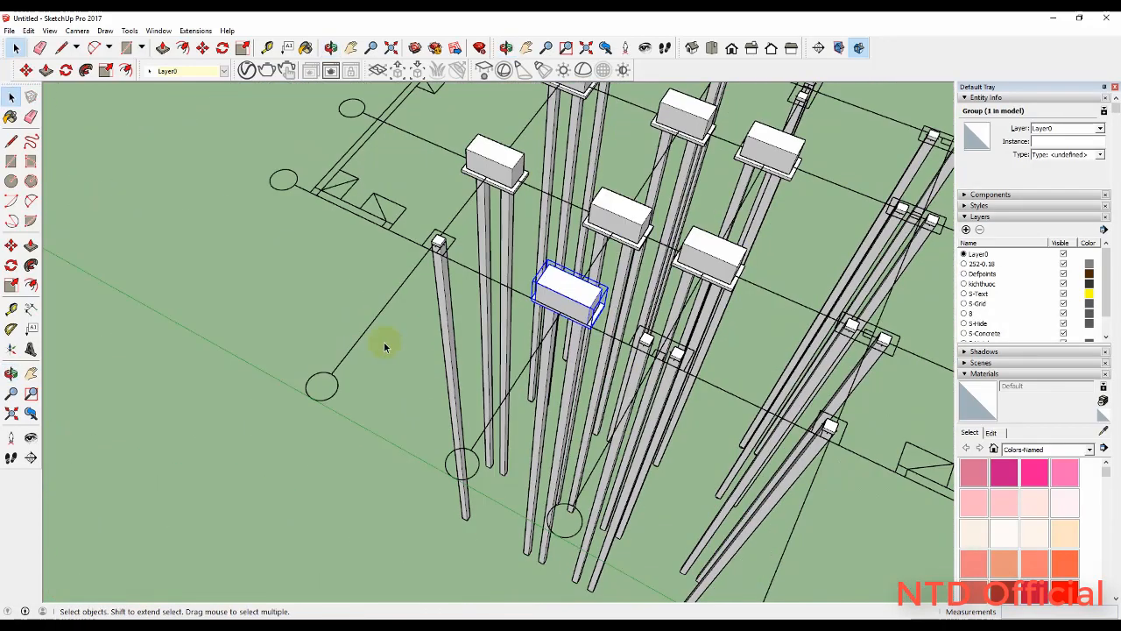
scroll(602, 372, up, 6)
key(m)
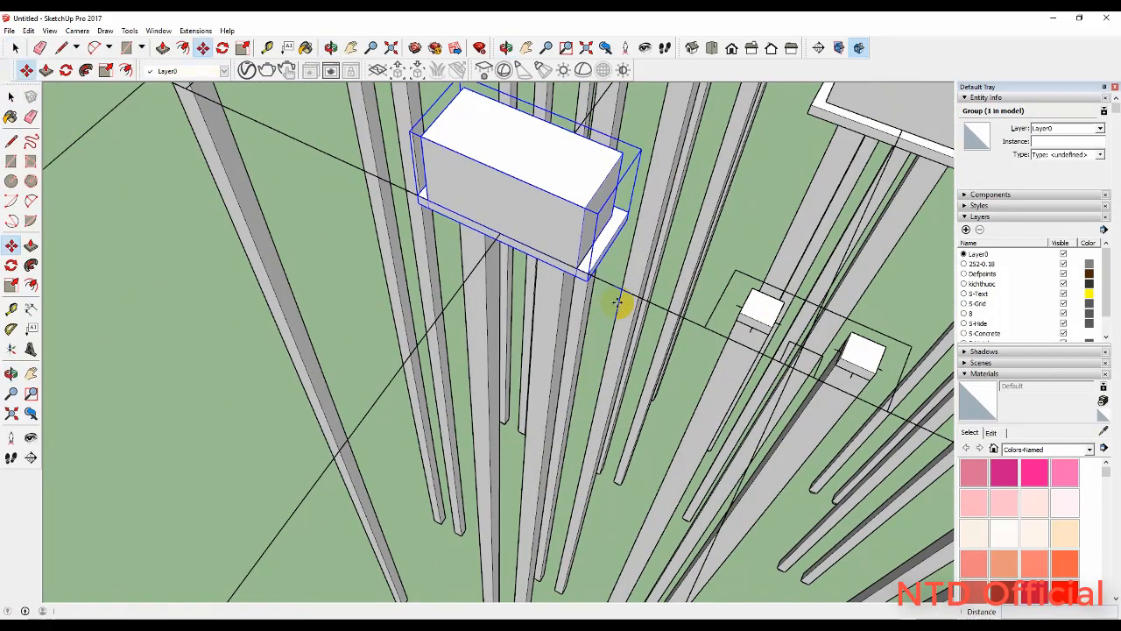
click(578, 268)
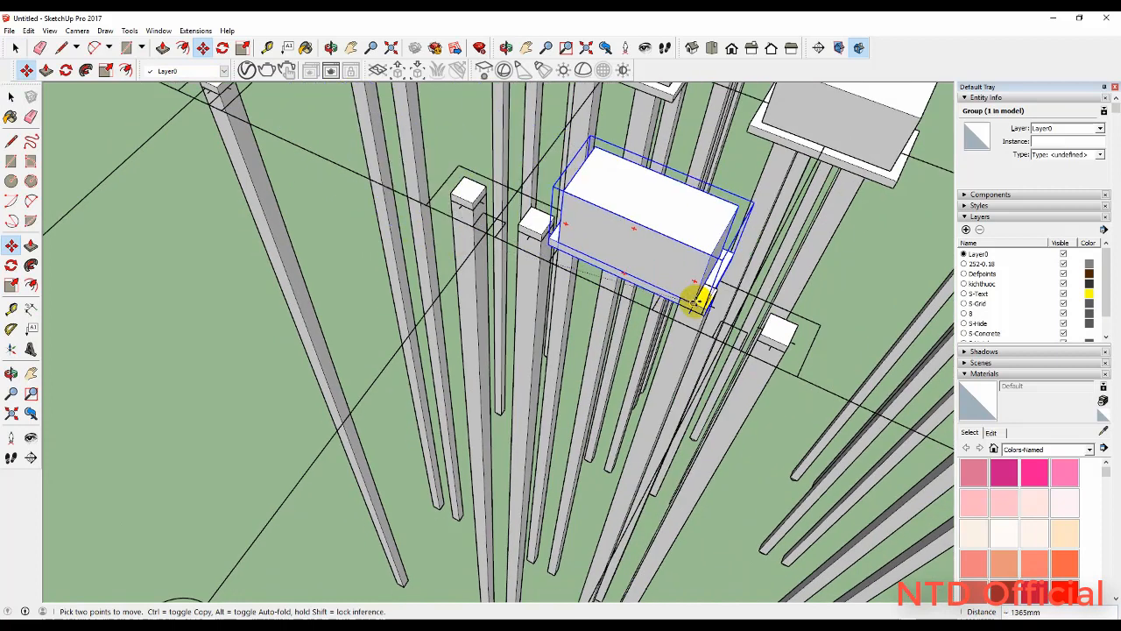
key(ctrl)
click(796, 372)
scroll(490, 313, down, 5)
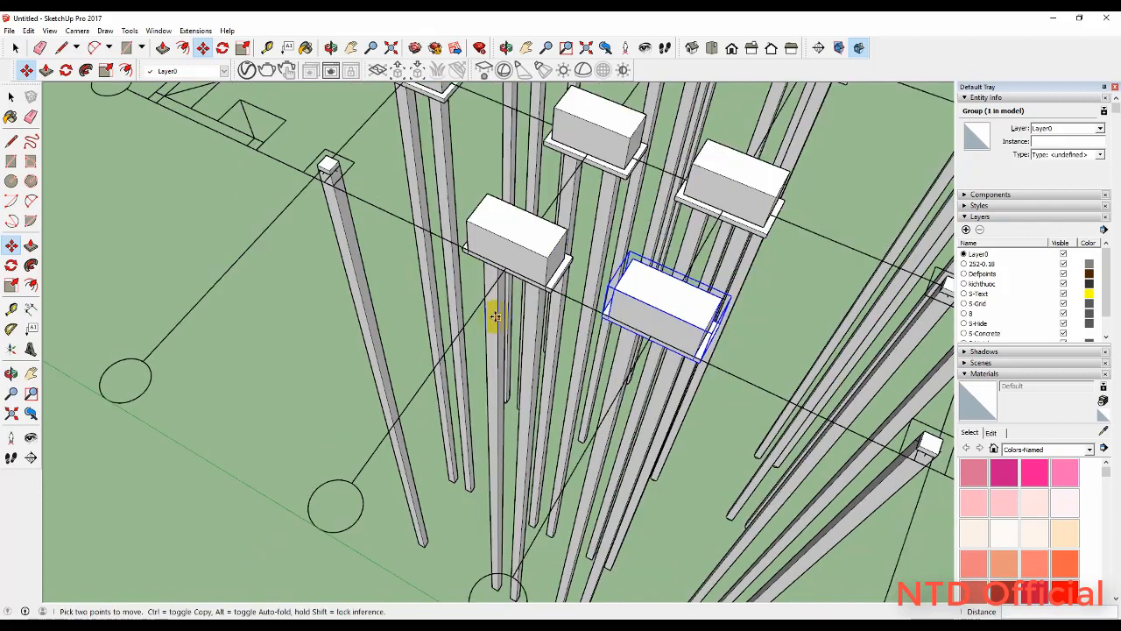
key(Escape)
key(space)
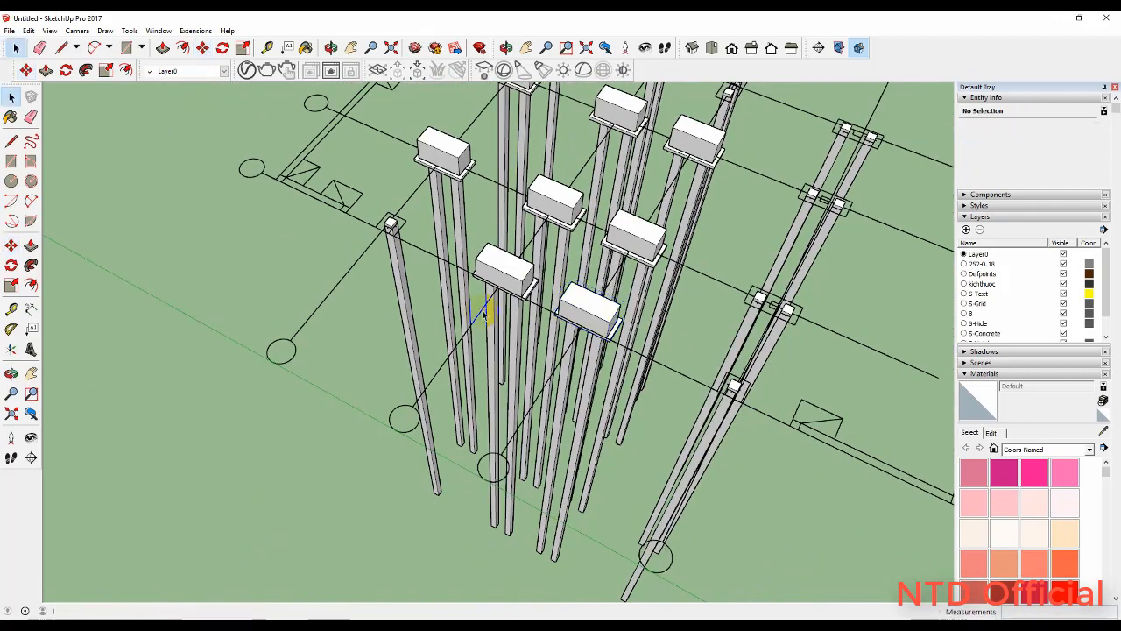
Copy a standard two-pile footing from the adjacent grid line onto the pile pair beside the single corner pile
scroll(399, 247, up, 3)
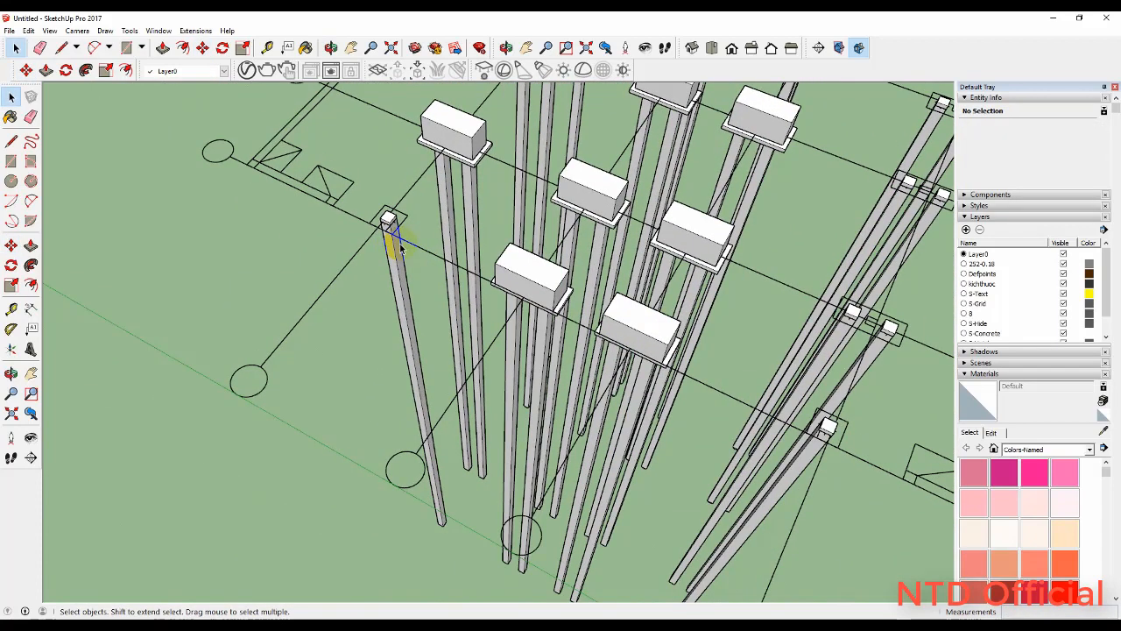
scroll(394, 229, down, 2)
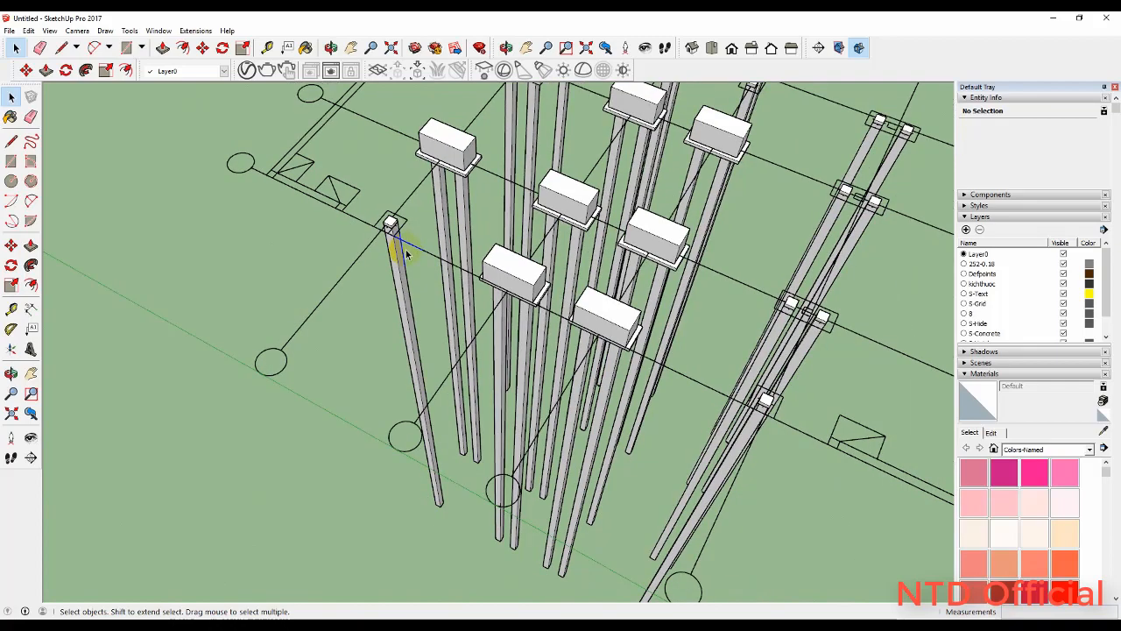
scroll(544, 295, down, 3)
scroll(543, 311, up, 3)
middle_drag(543, 311, 300, 310)
scroll(442, 372, up, 5)
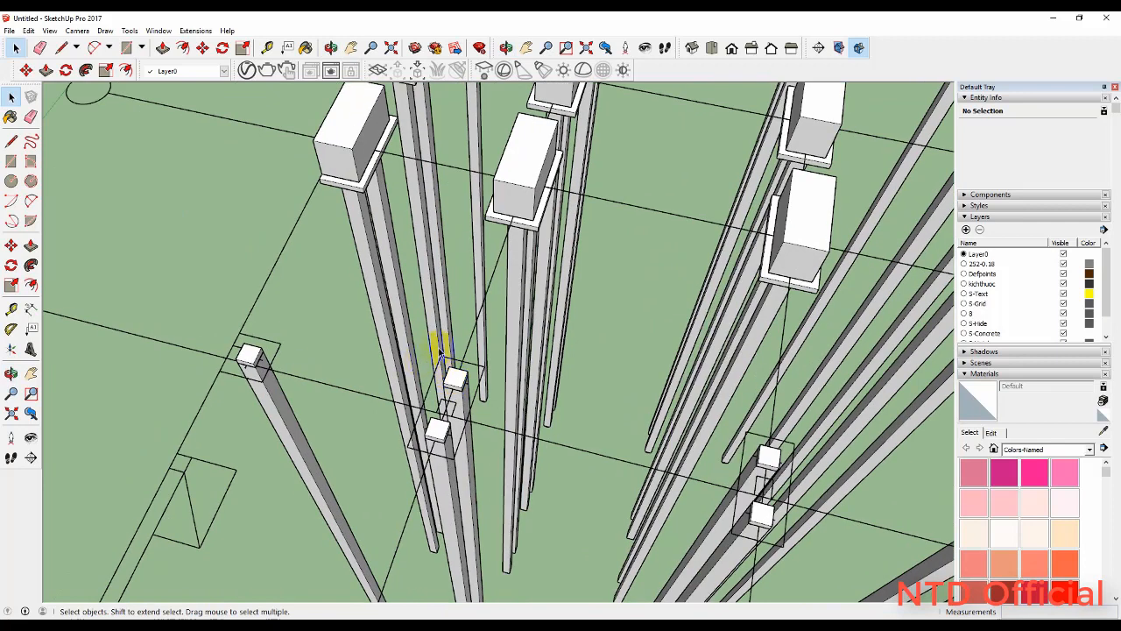
click(532, 183)
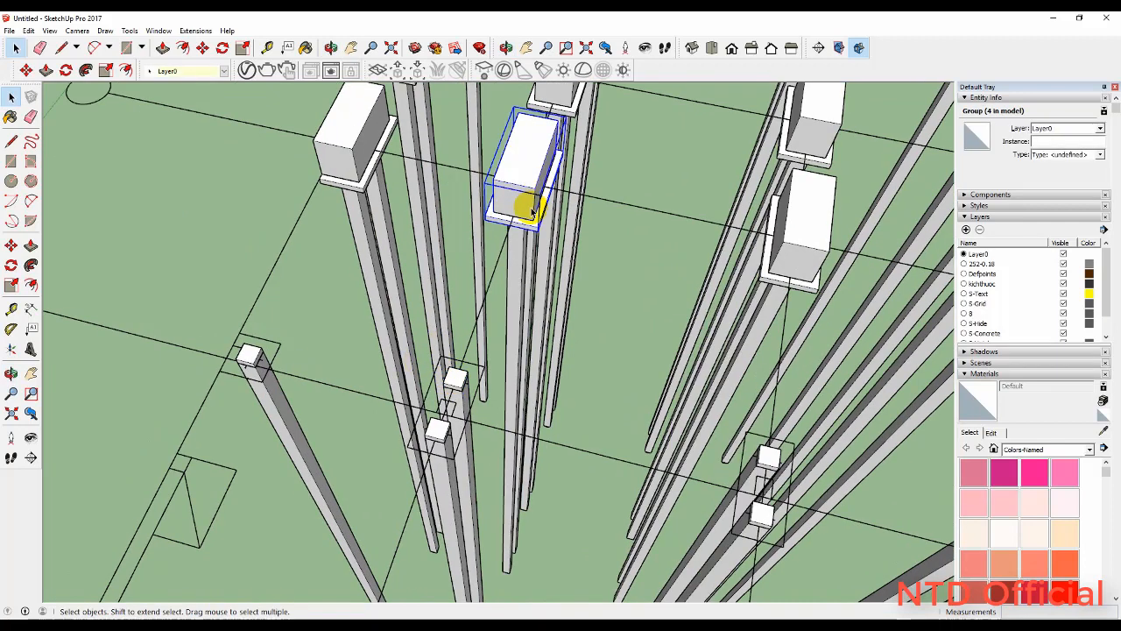
key(m)
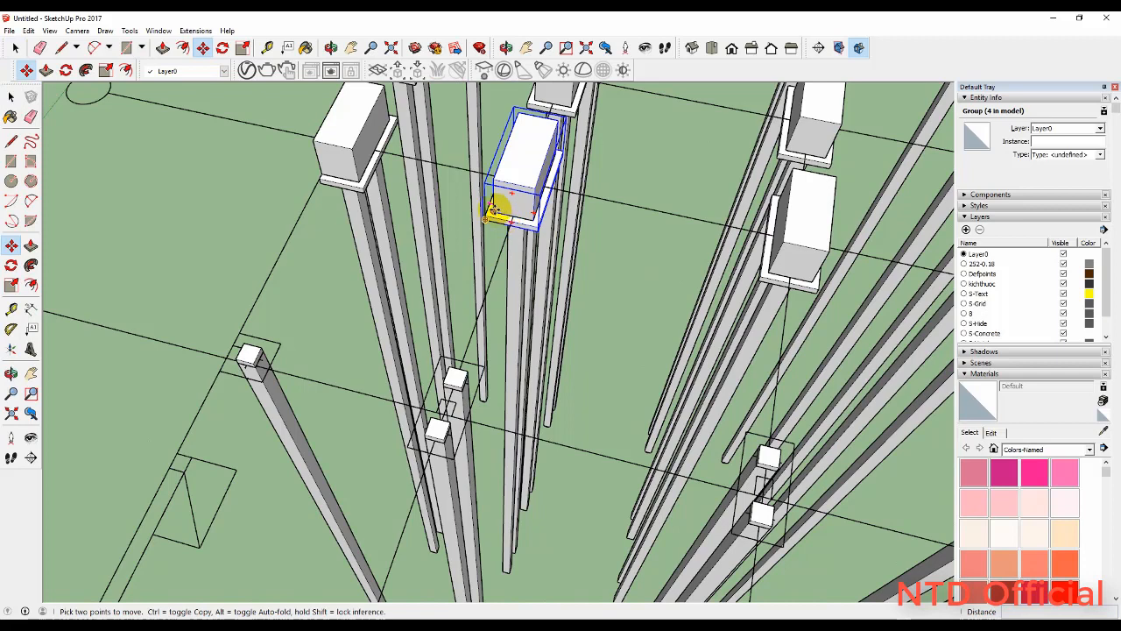
click(493, 210)
key(ctrl)
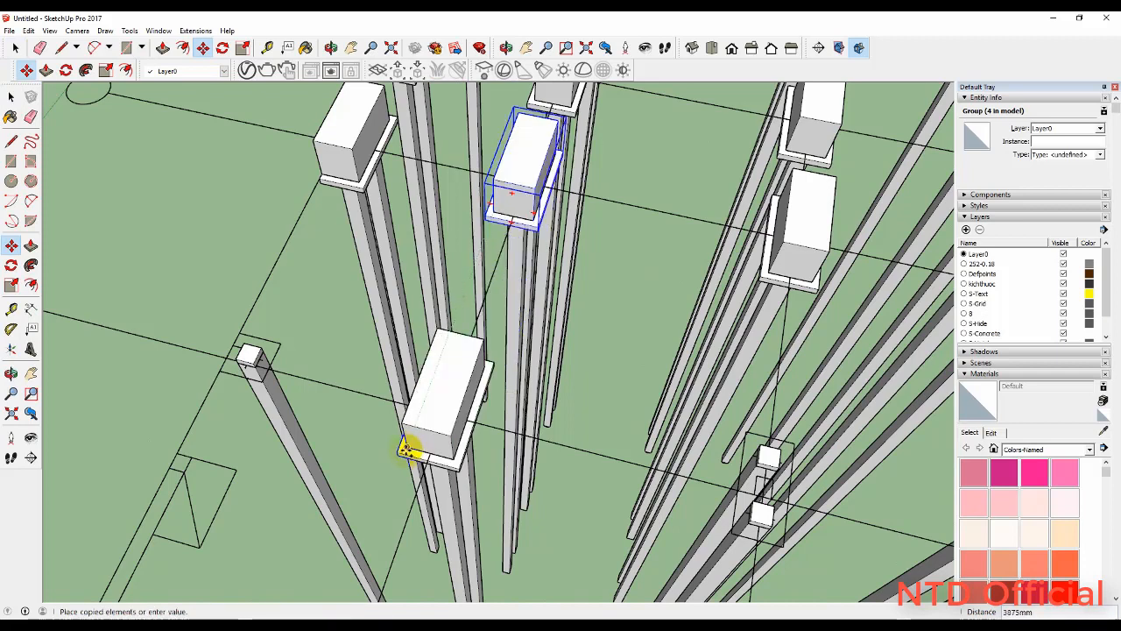
click(407, 448)
Copy the placed footing onto the next two pile pairs along the same grid line, matching the plan outline corners
click(407, 448)
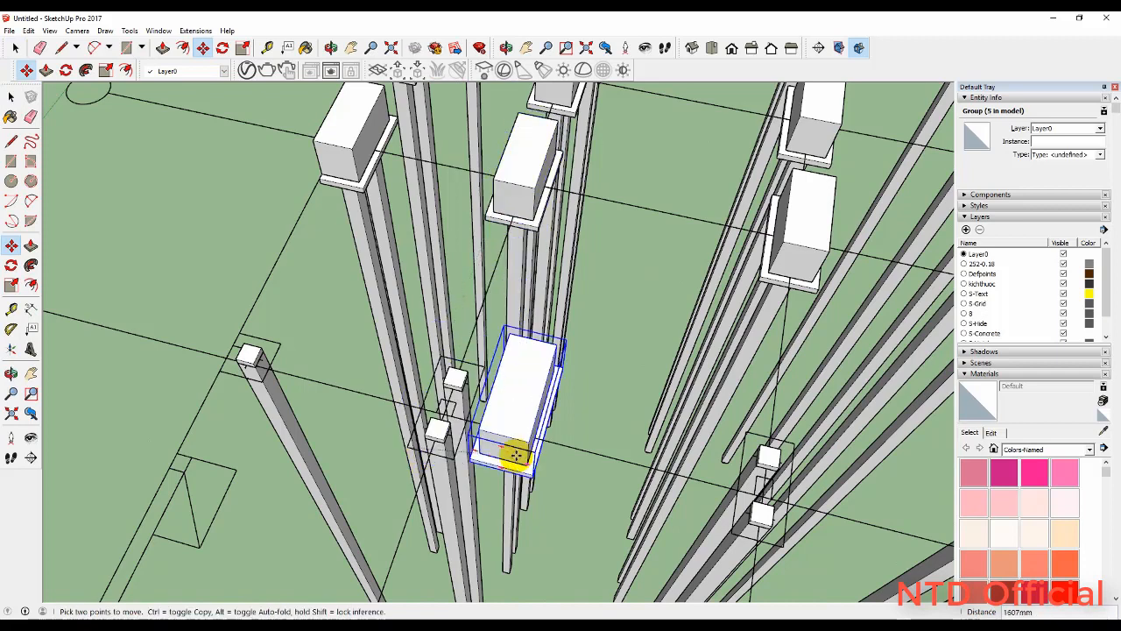
key(ctrl)
click(727, 530)
scroll(386, 253, down, 3)
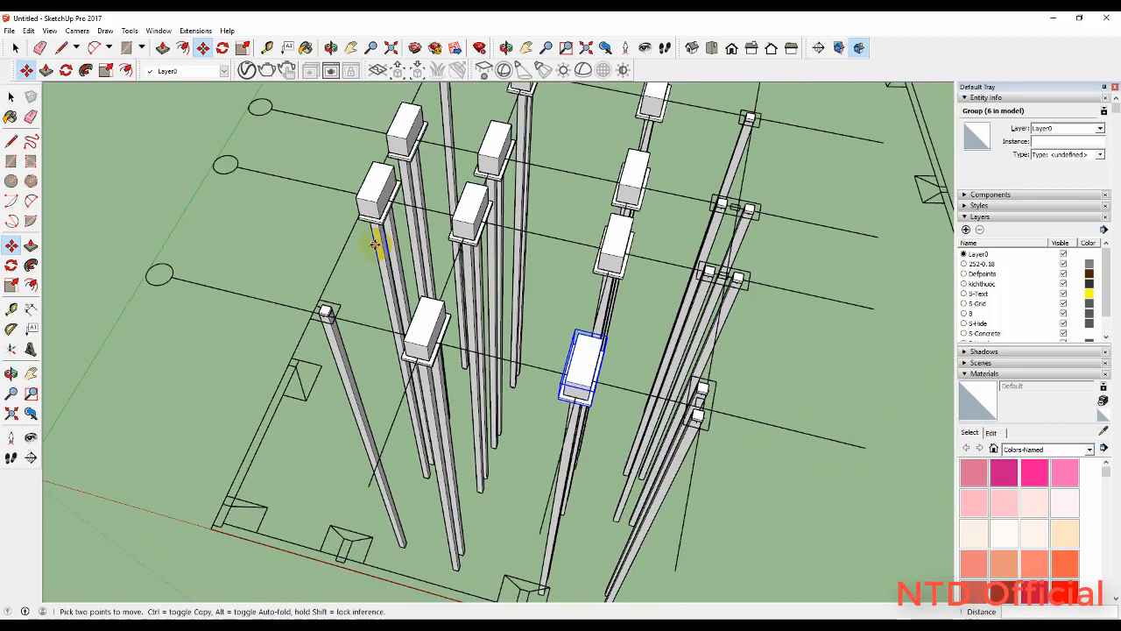
scroll(604, 383, up, 5)
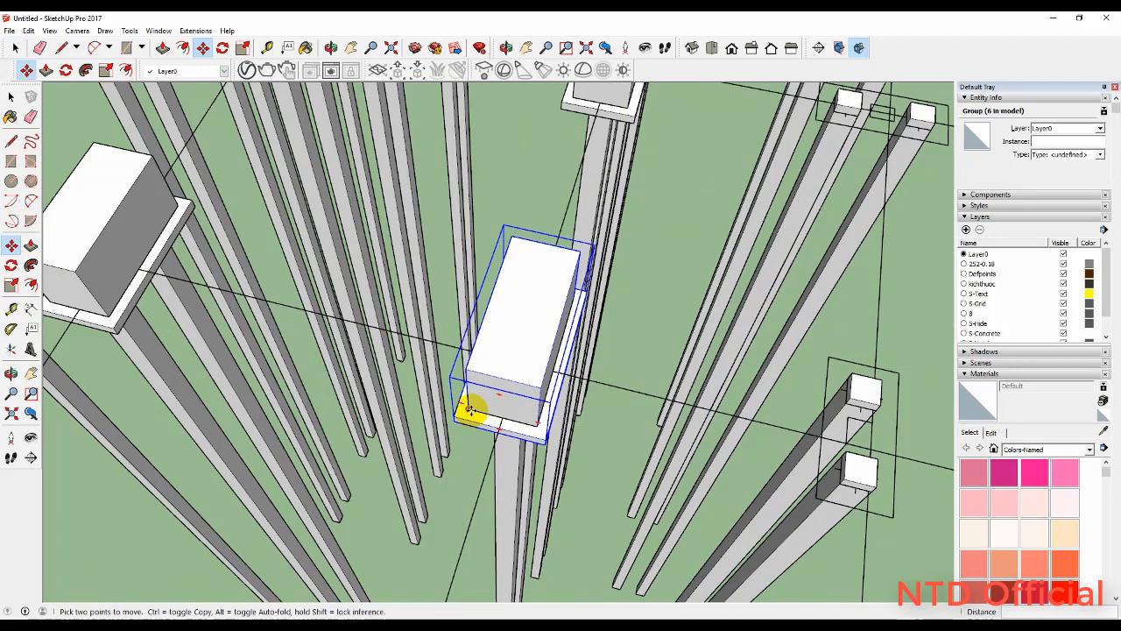
click(470, 410)
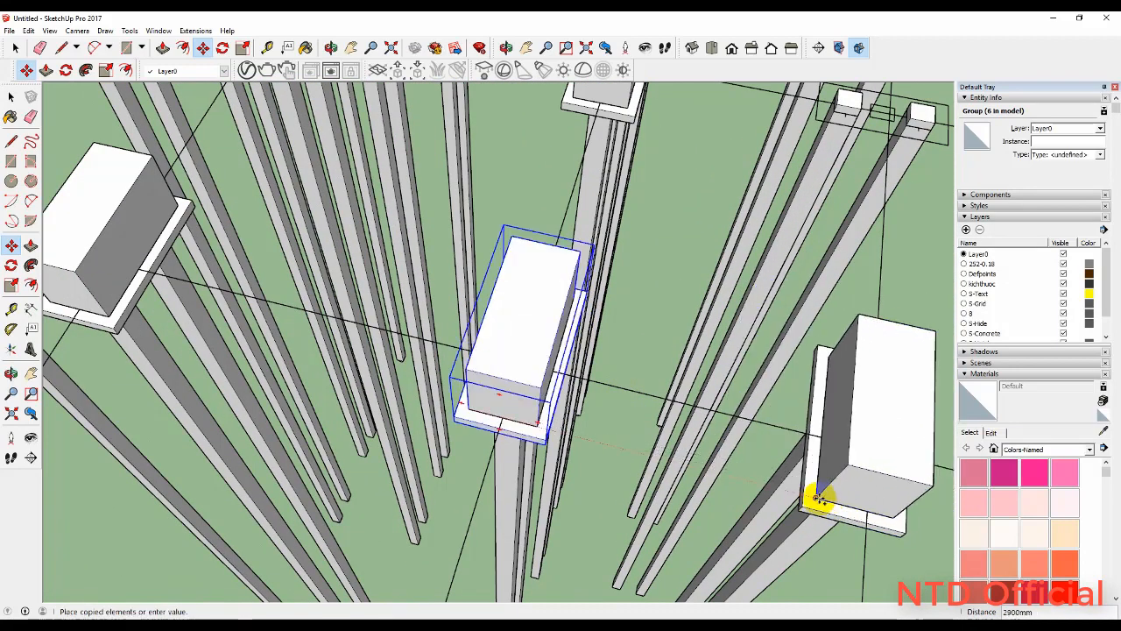
click(813, 493)
Draw a 1350 x 600 mm rectangle over the plan outline of an uncovered pile pair on the opposite outer grid line
scroll(646, 328, down, 3)
middle_drag(800, 341, 401, 252)
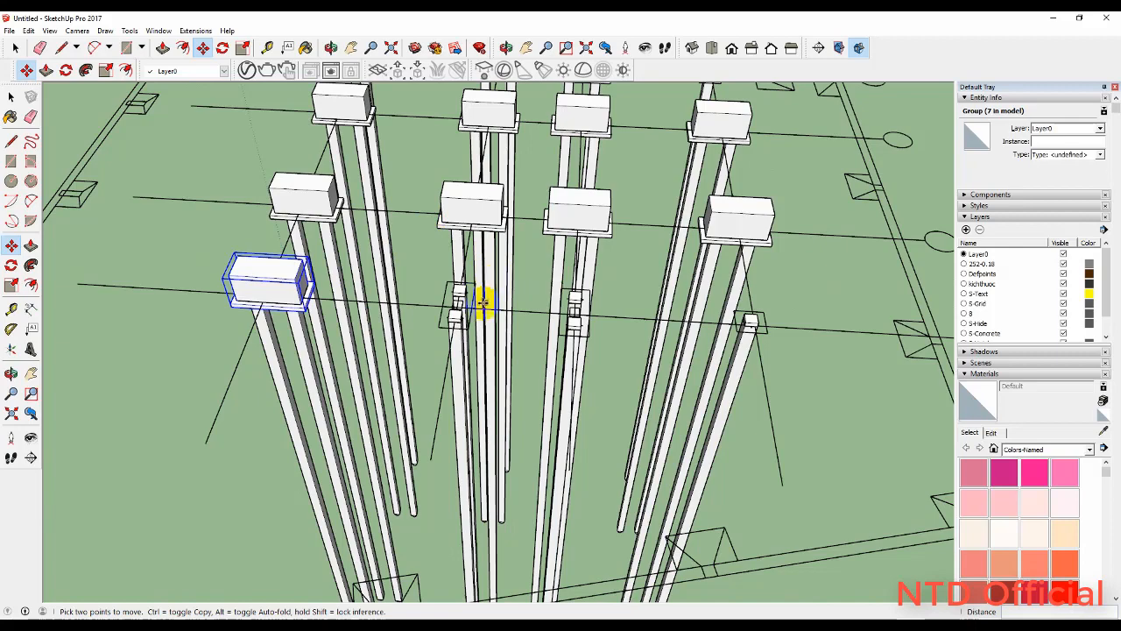
scroll(483, 307, down, 5)
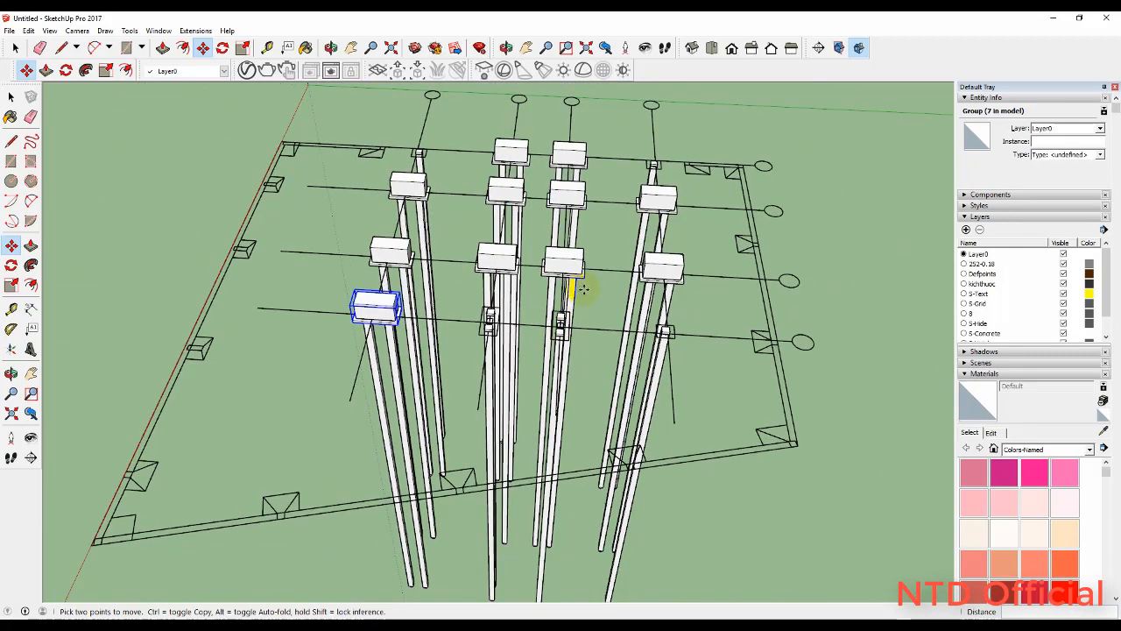
scroll(641, 304, up, 2)
scroll(451, 313, up, 5)
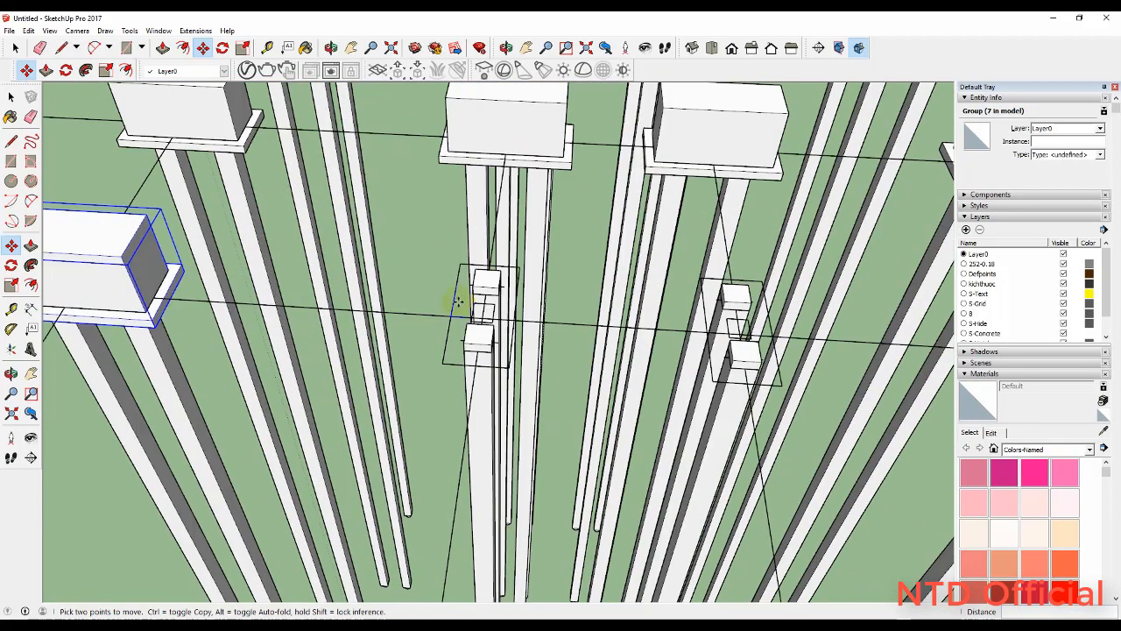
key(r)
click(460, 264)
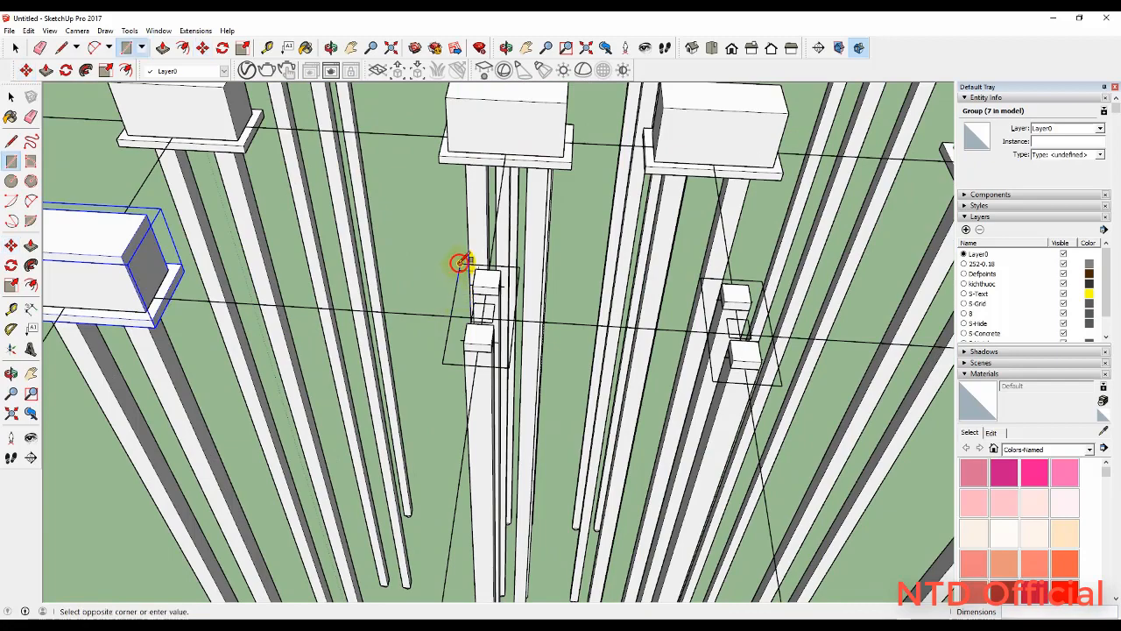
scroll(409, 350, down, 3)
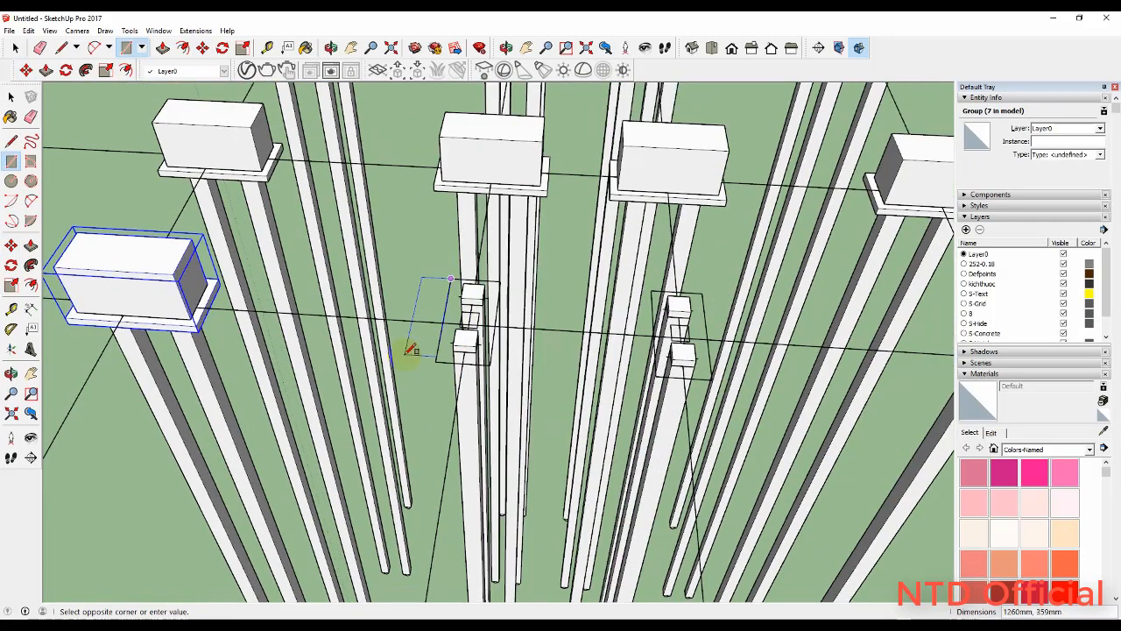
middle_drag(408, 351, 607, 346)
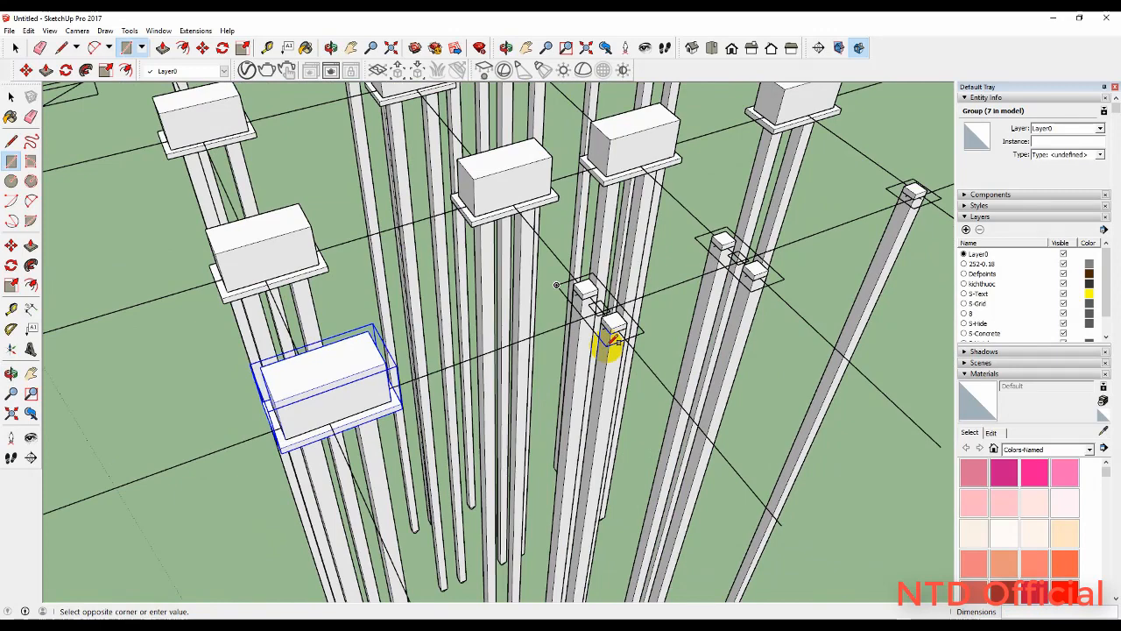
scroll(613, 341, up, 5)
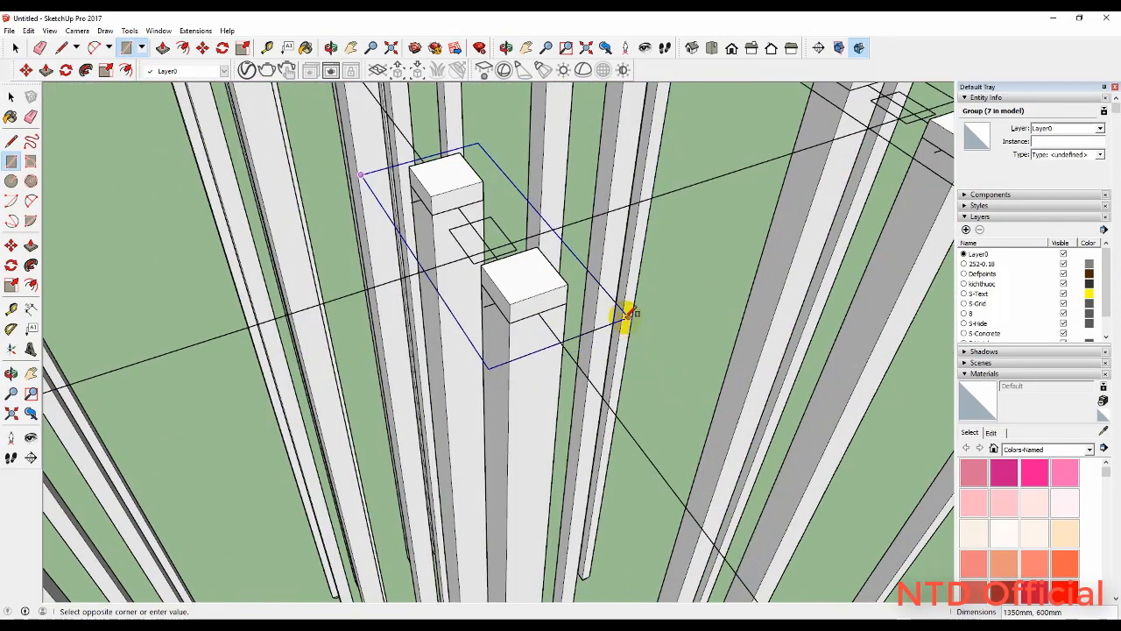
click(627, 316)
Group the new footing rectangle's face and edges around the pile pair
key(space)
double_click(598, 316)
right_click(597, 315)
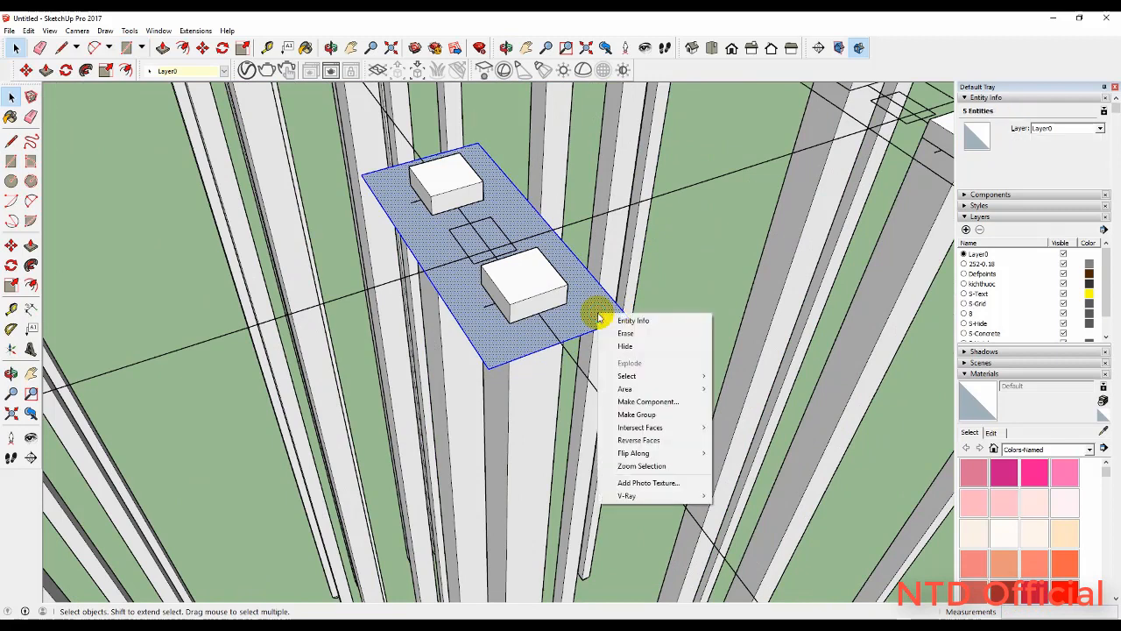
click(646, 415)
Offset the rectangle outward 100 mm inside the group, and erase the inner edges to merge the slab face
double_click(473, 324)
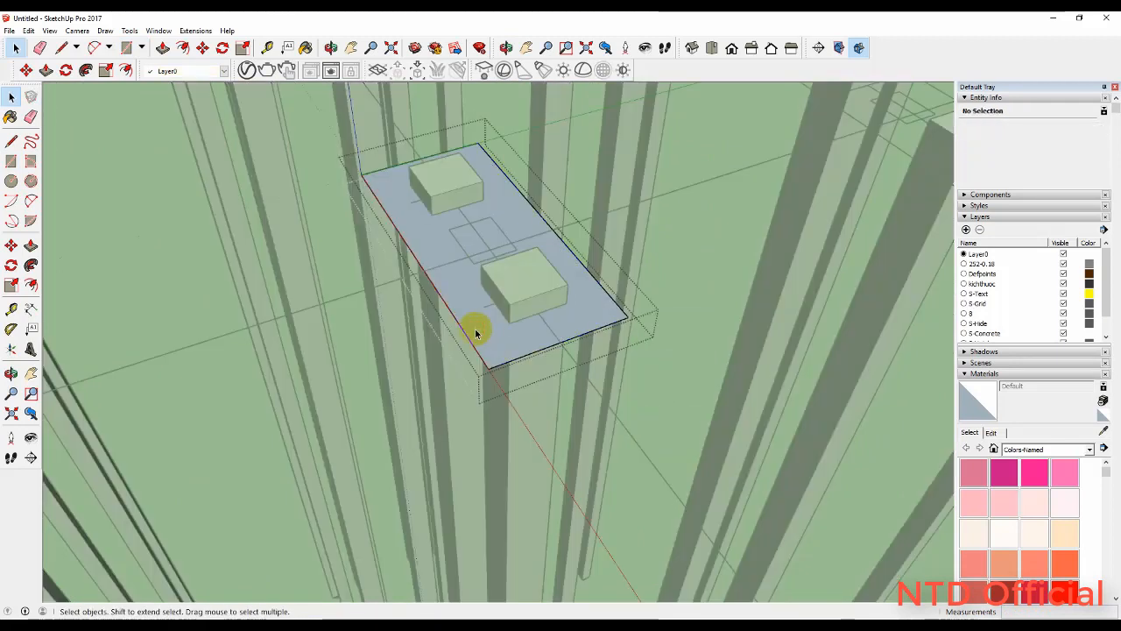
key(f)
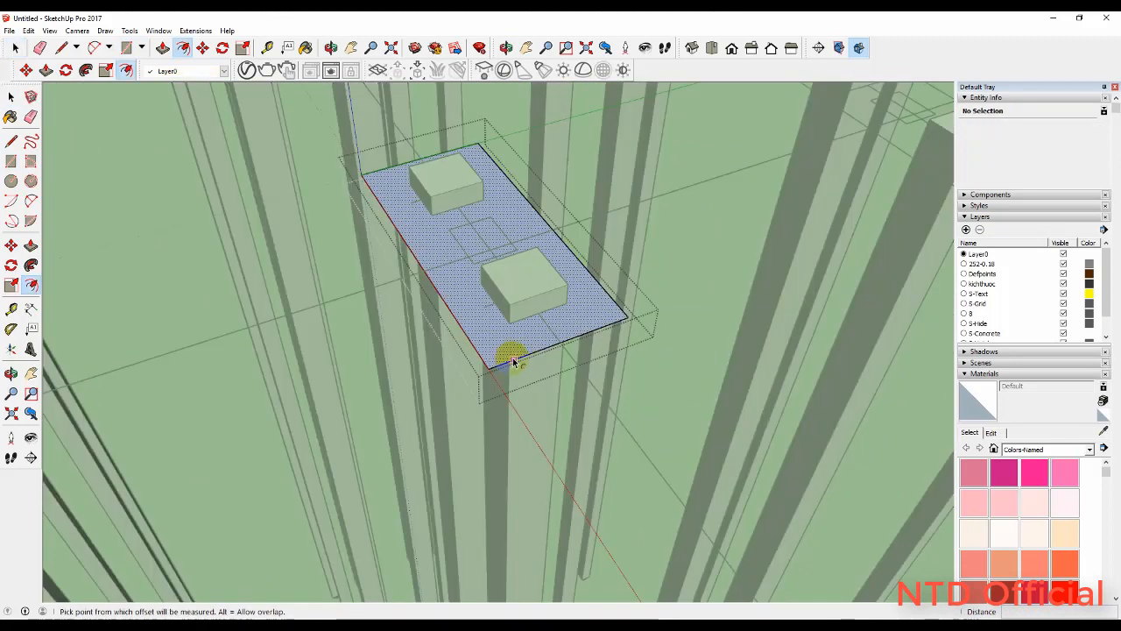
click(514, 360)
middle_drag(535, 392, 671, 376)
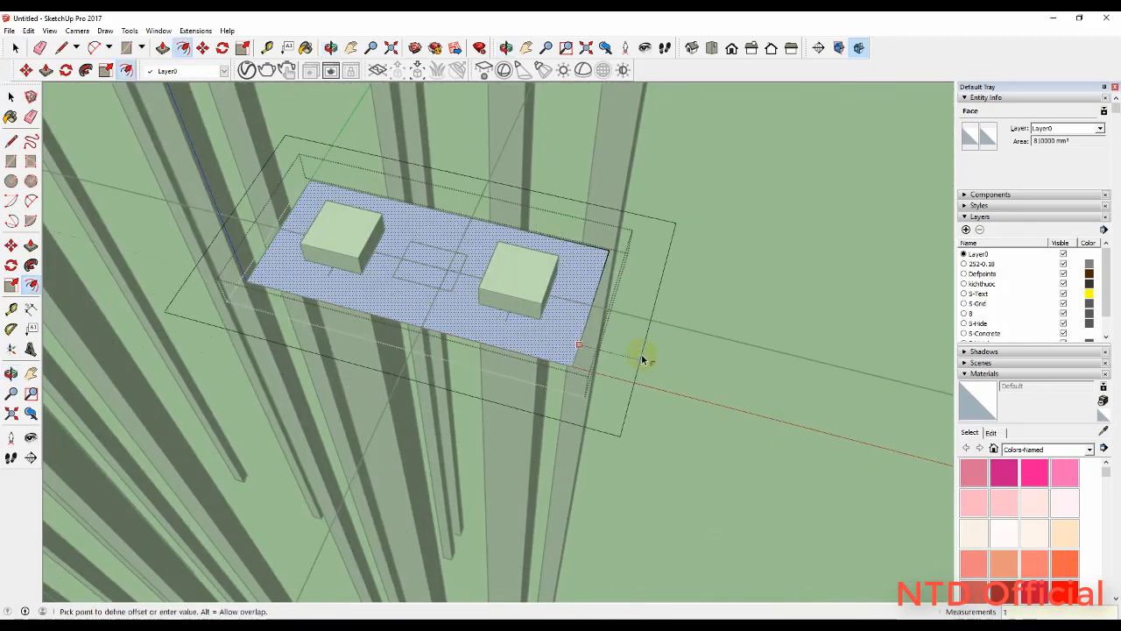
text(100)
key(Return)
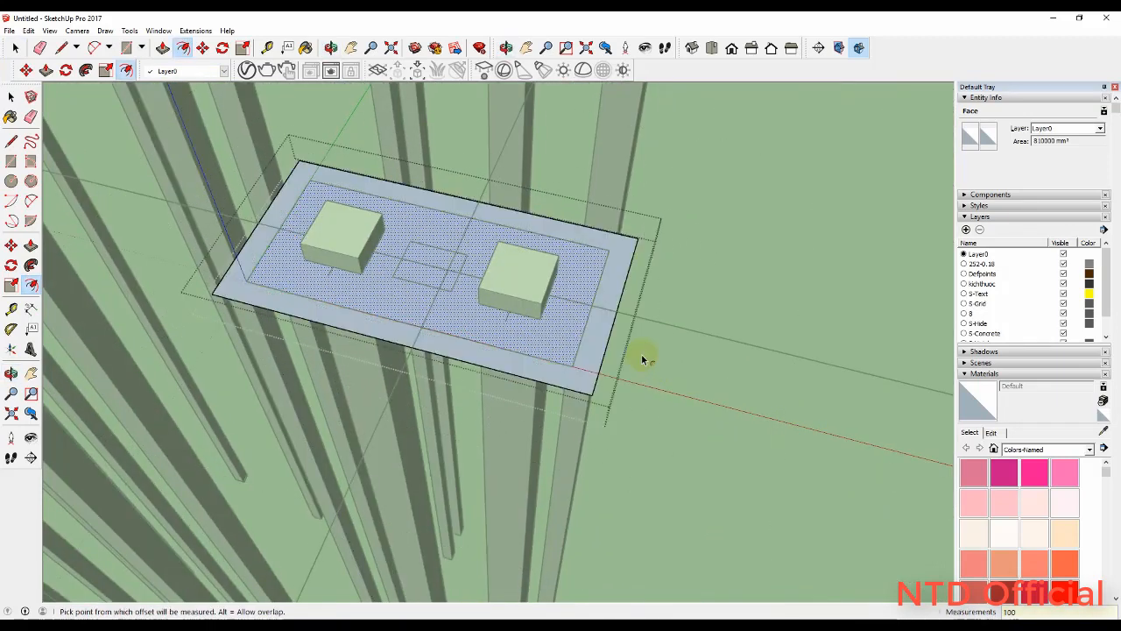
key(e)
key(space)
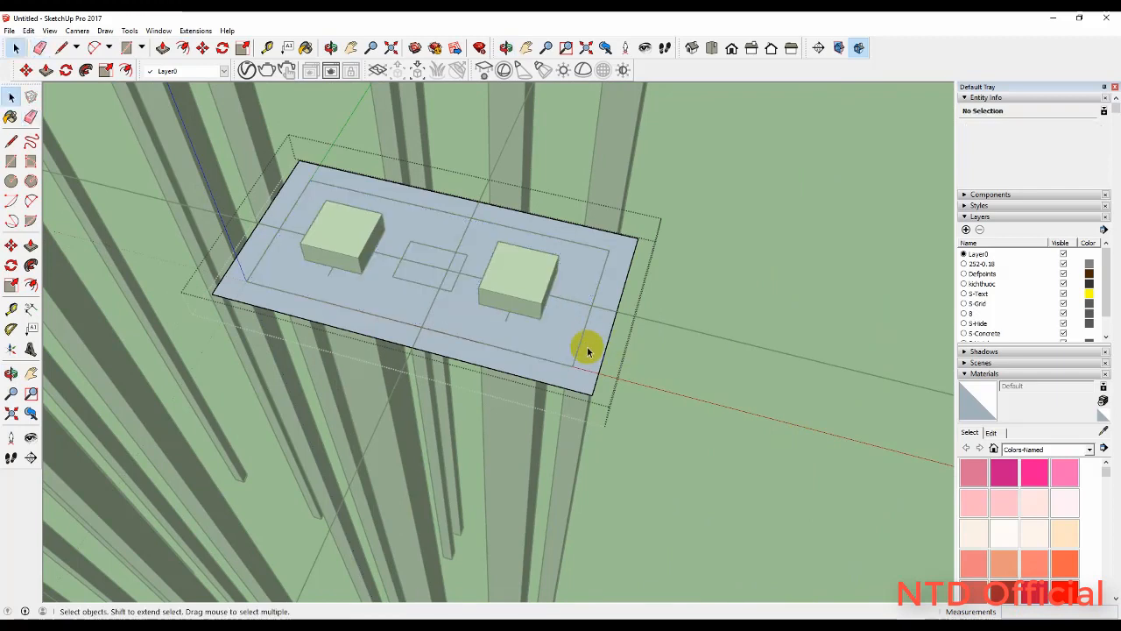
Push the slab face down to give the new base slab its thickness, and close the slab group
click(586, 347)
key(p)
drag(587, 348, 587, 362)
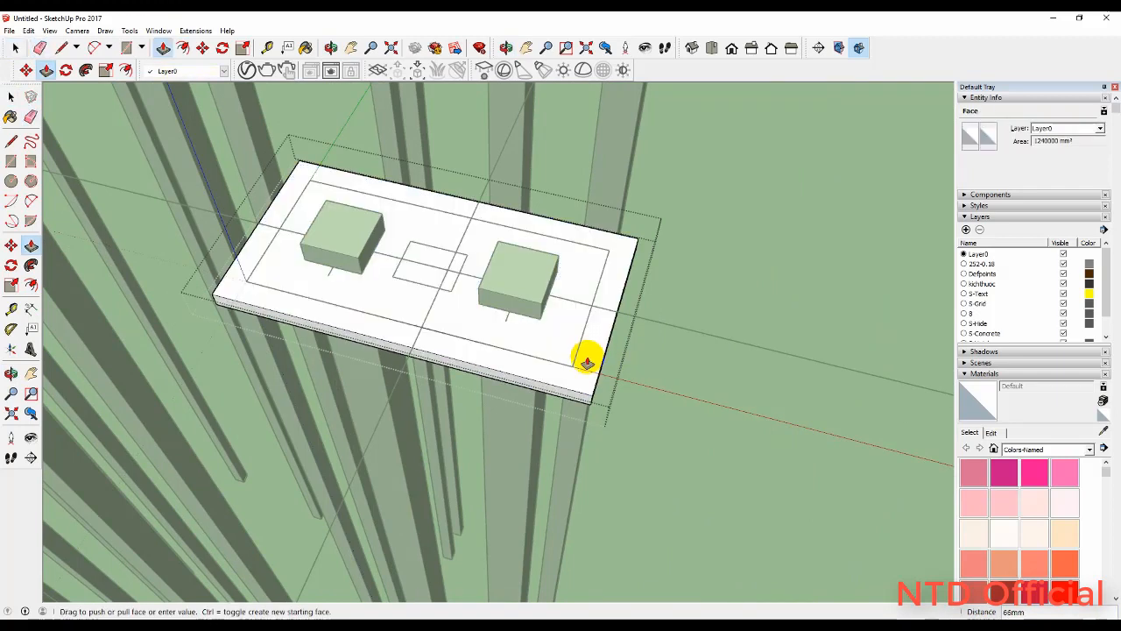
key(Return)
key(space)
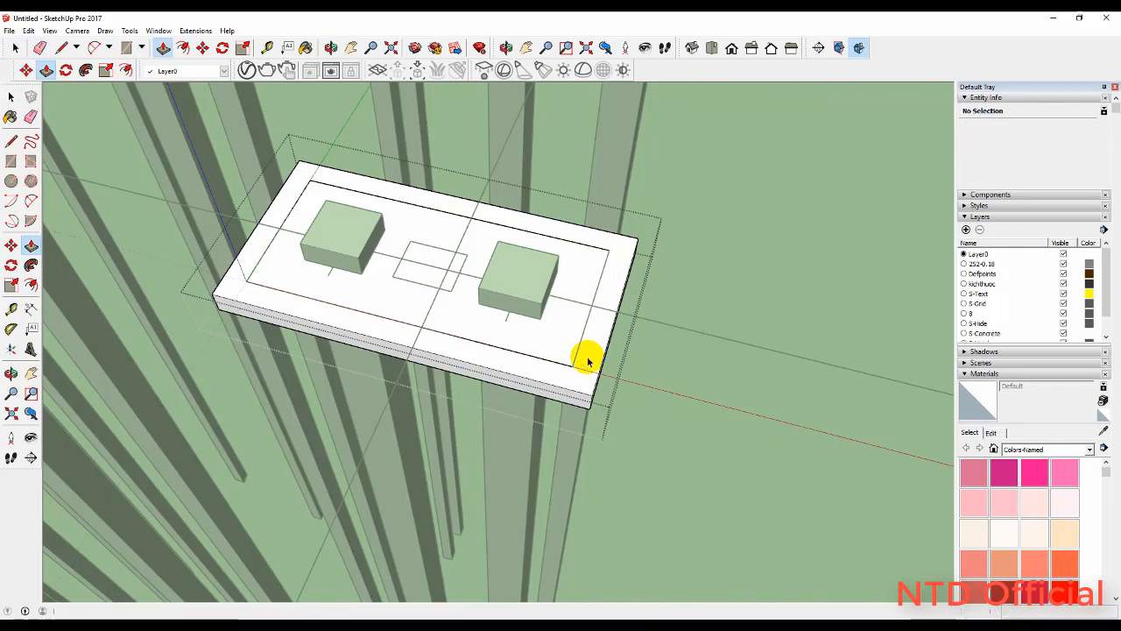
click(716, 363)
Draw a 1350 x 600 mm rectangle over the footing outline on top of the slab, and group its face and edges
scroll(561, 353, down, 2)
scroll(562, 353, down, 2)
key(r)
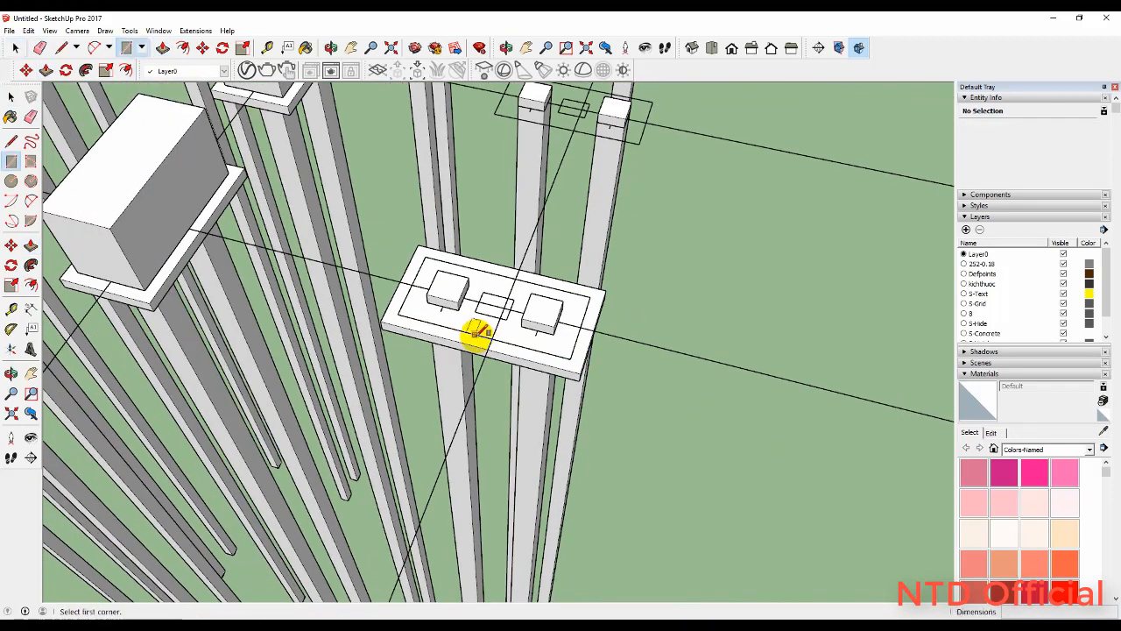
click(425, 257)
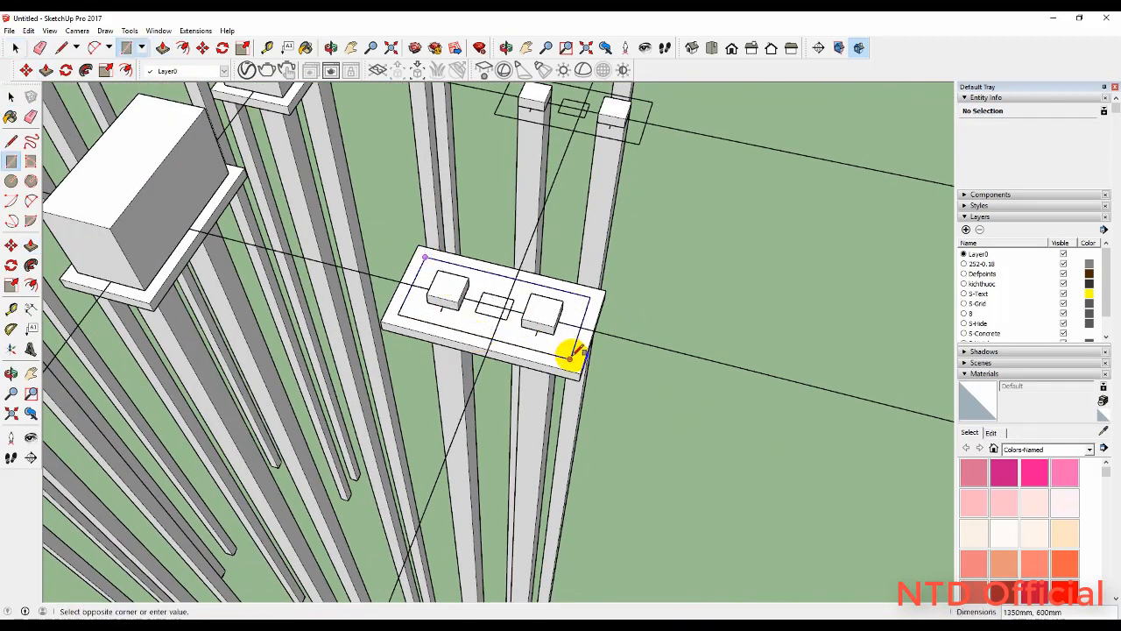
click(570, 354)
key(space)
double_click(564, 350)
right_click(562, 349)
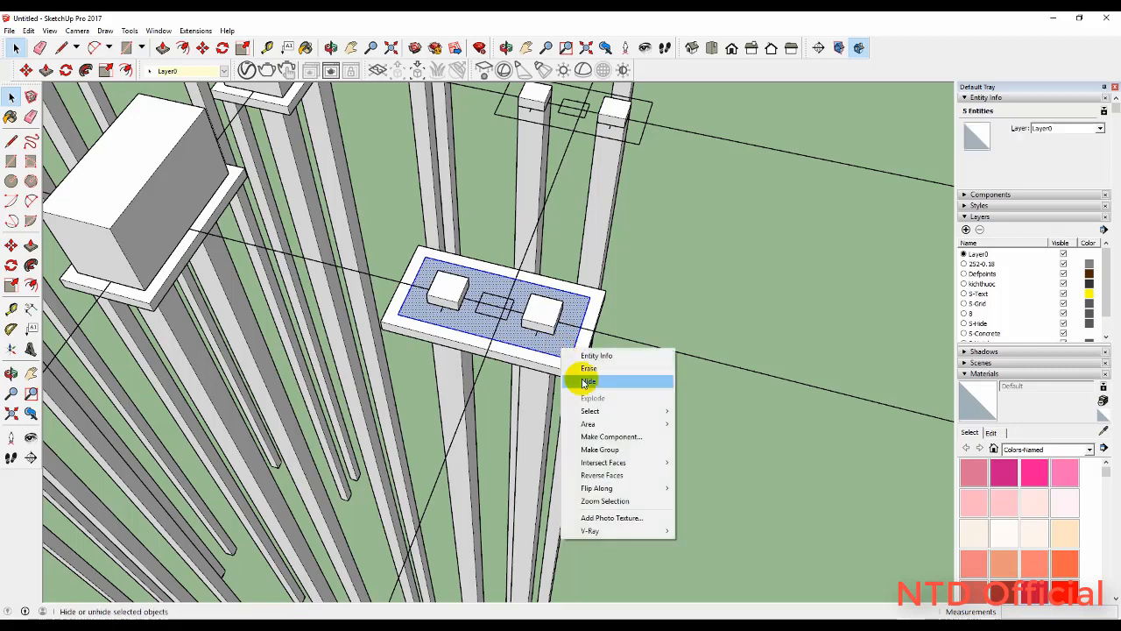
click(629, 450)
Extrude the grouped rectangle upward 700 mm to form the footing block, and leave the group
double_click(563, 348)
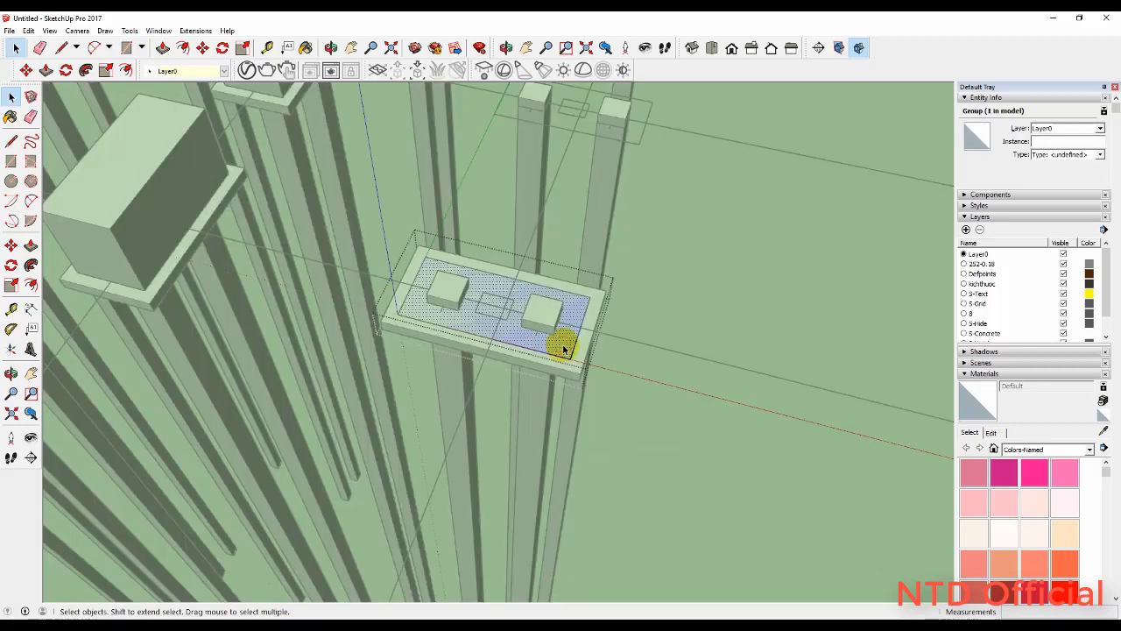
key(p)
click(562, 346)
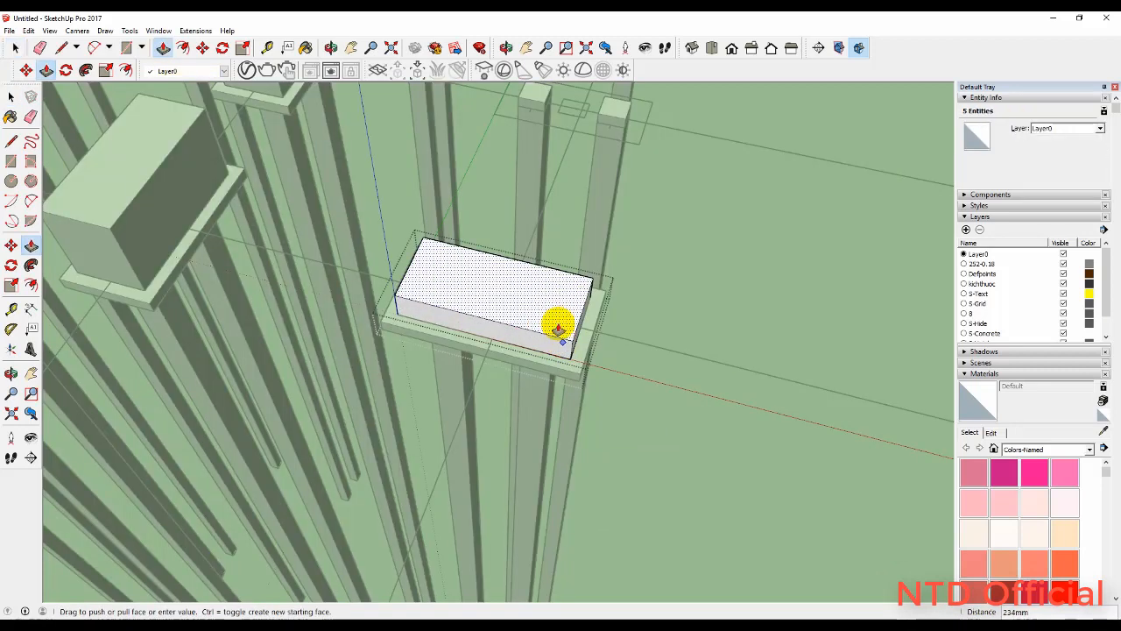
click(558, 328)
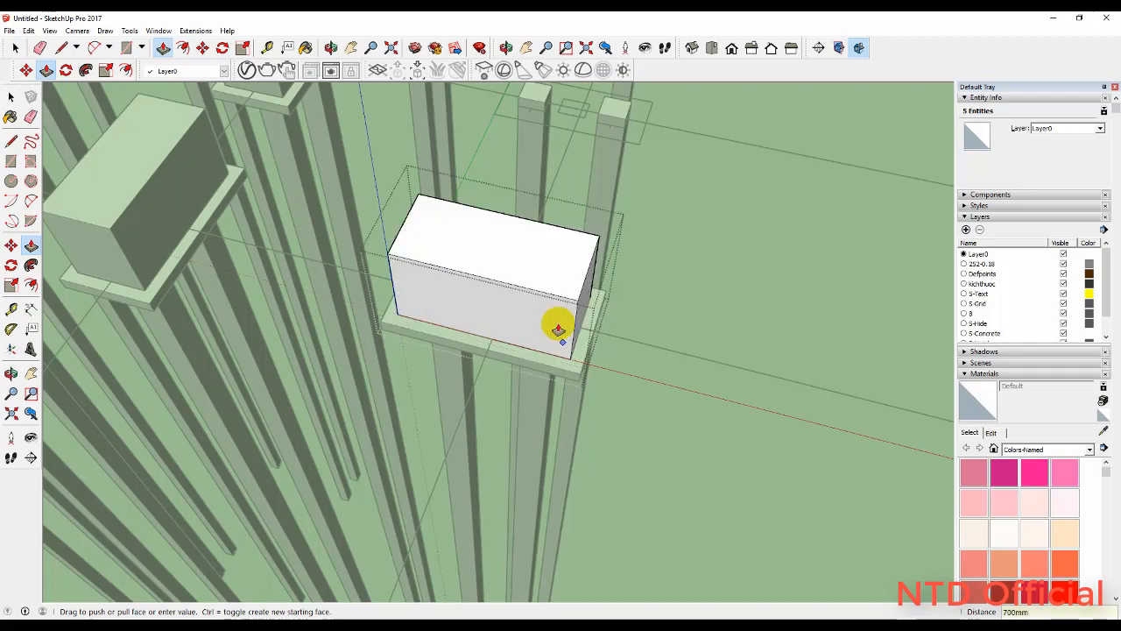
key(space)
Group the new footing block together with its base slab
middle_drag(556, 325, 459, 308)
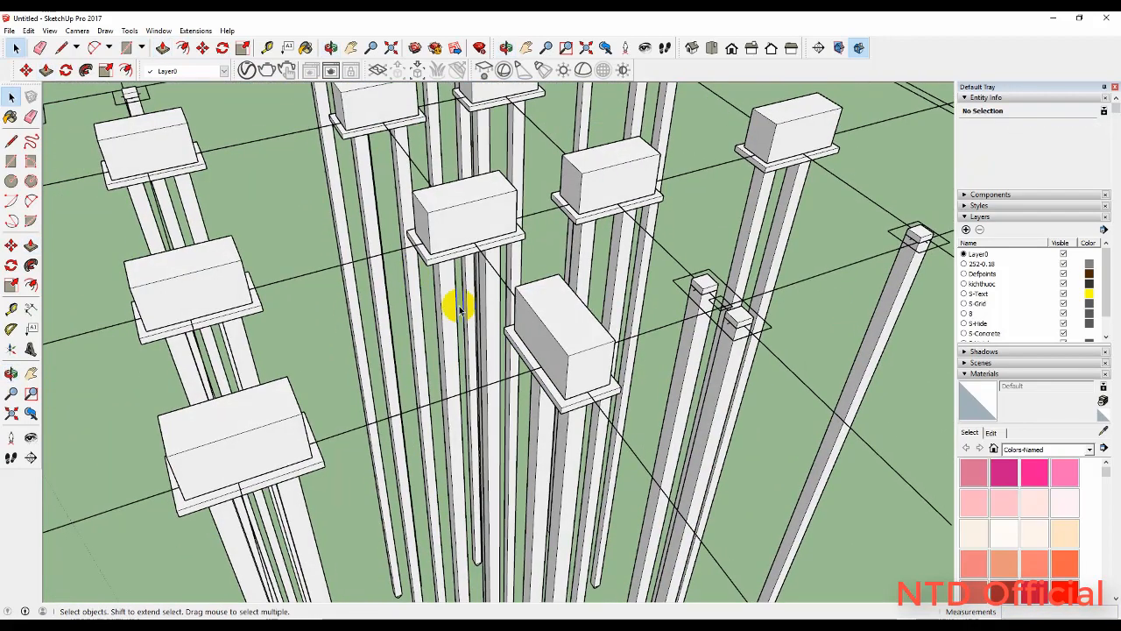
click(605, 374)
scroll(603, 394, up, 2)
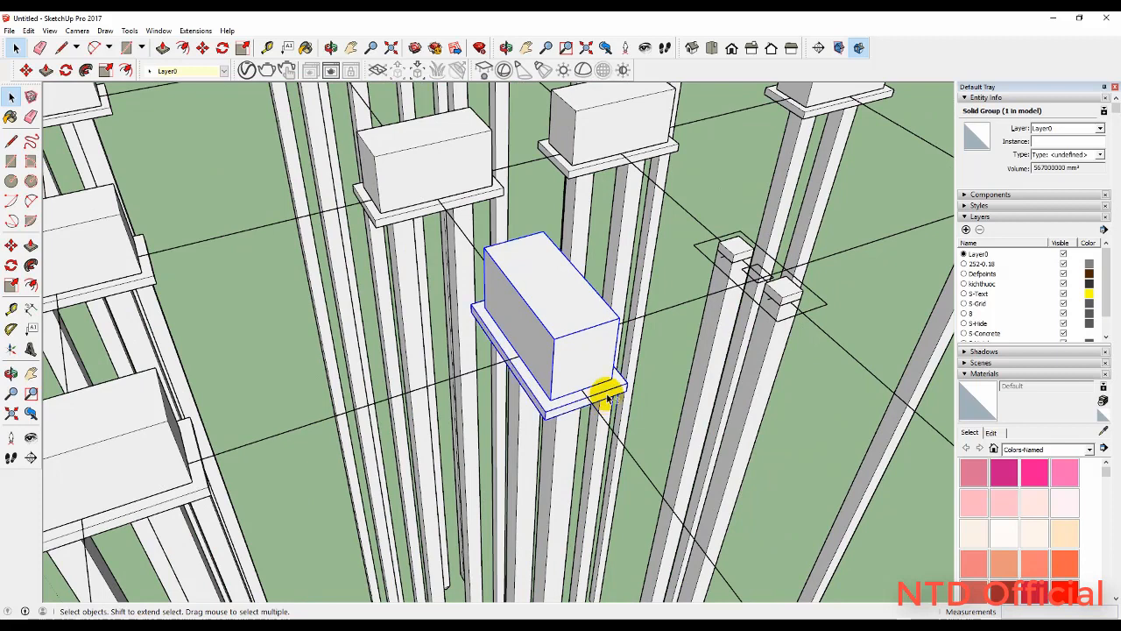
right_click(608, 396)
click(683, 508)
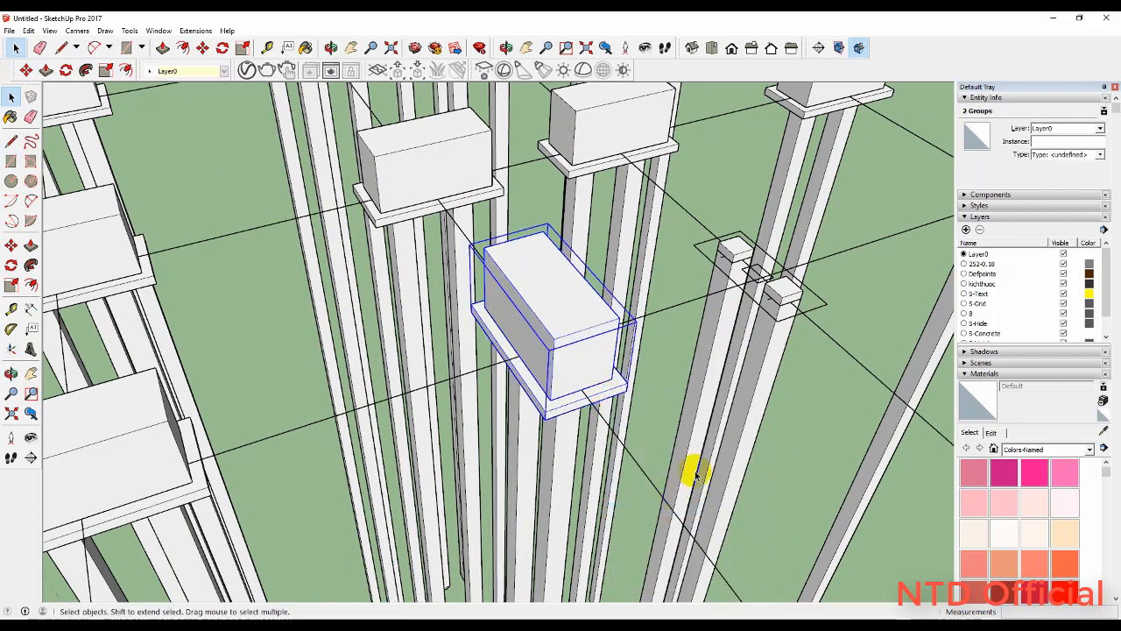
click(651, 433)
Copy the footing group 2400 mm onto the neighbouring uncovered pile pair, matching the plan outline corner
click(556, 390)
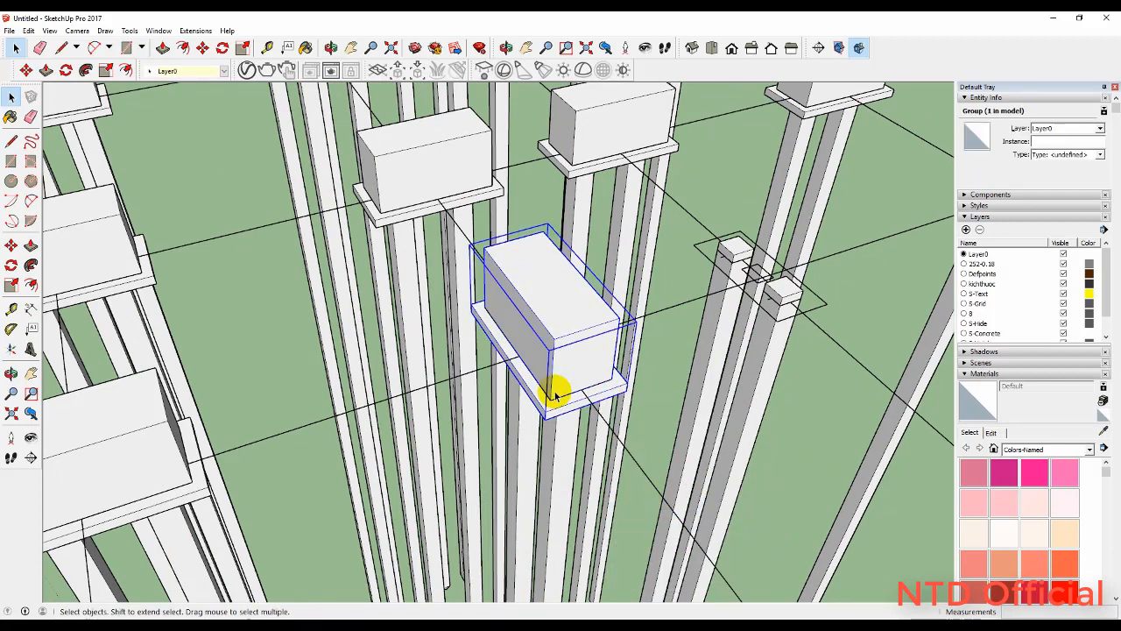
key(m)
click(551, 398)
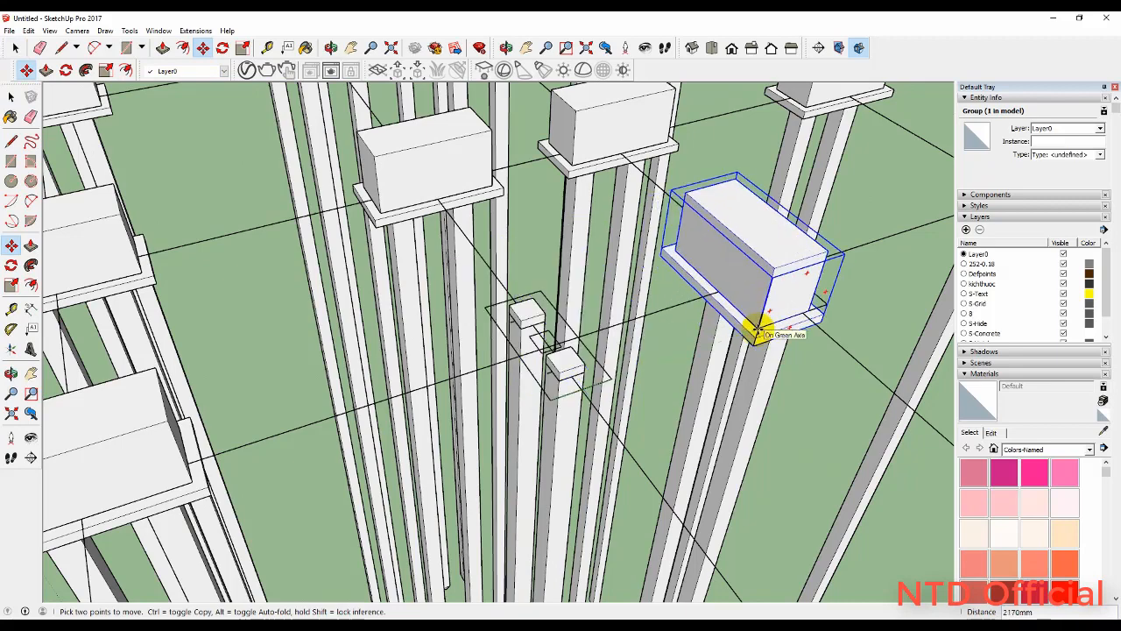
key(ctrl)
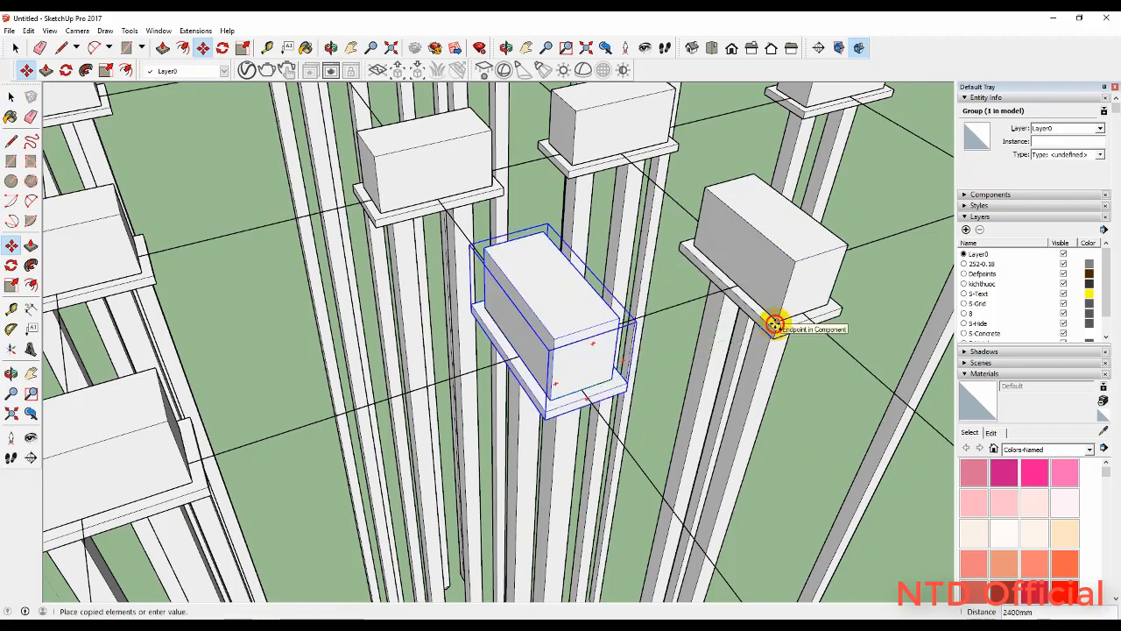
click(775, 324)
Inspect the whole foundation model for remaining uncovered piles, and examine the single pile on the outer grid line
scroll(413, 318, down, 5)
scroll(571, 328, up, 2)
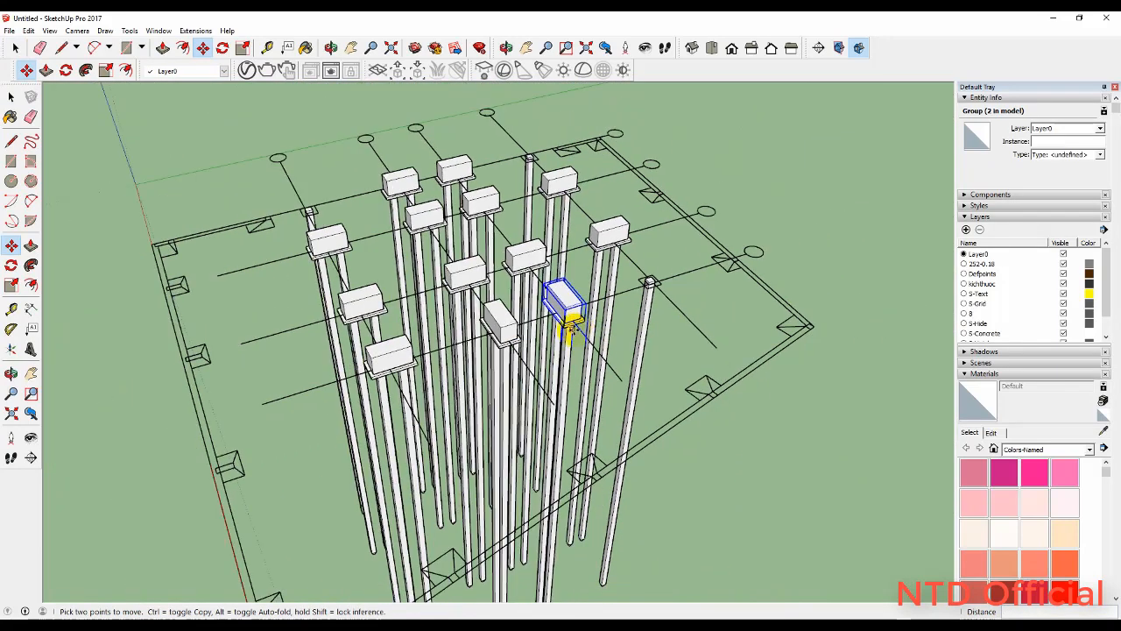
scroll(570, 328, down, 2)
middle_drag(706, 368, 618, 354)
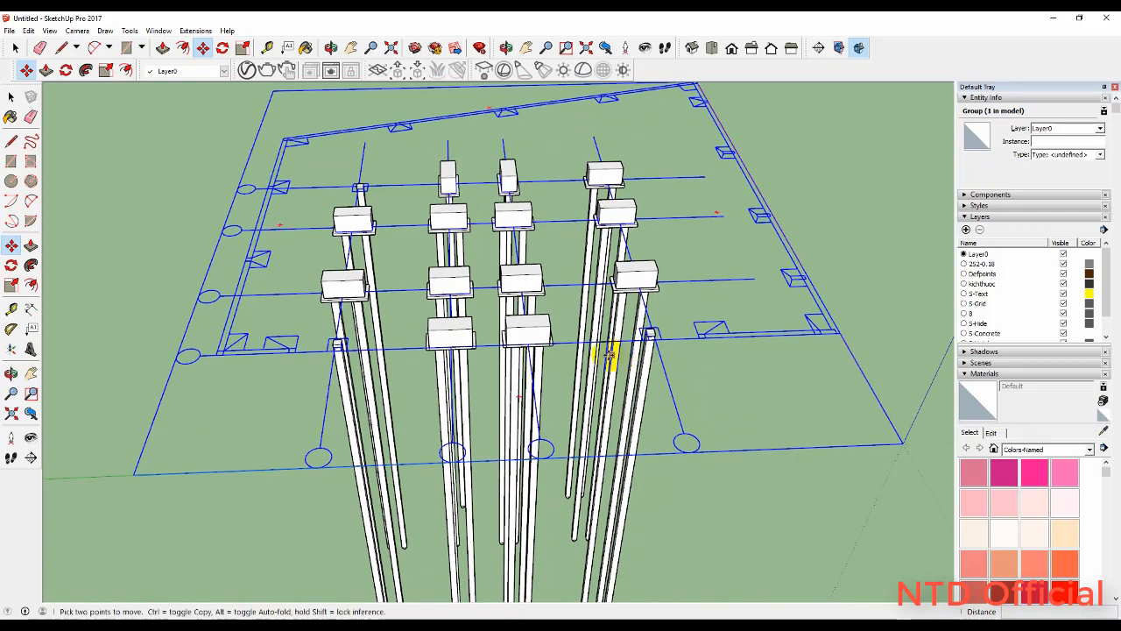
scroll(333, 348, up, 6)
scroll(336, 348, down, 6)
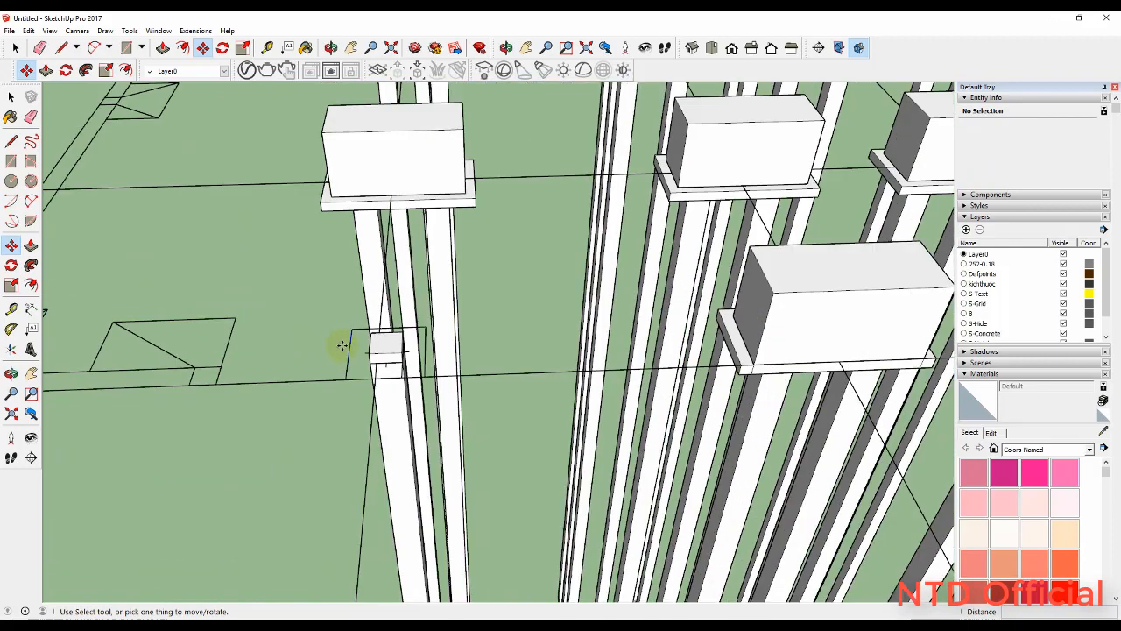
key(space)
key(r)
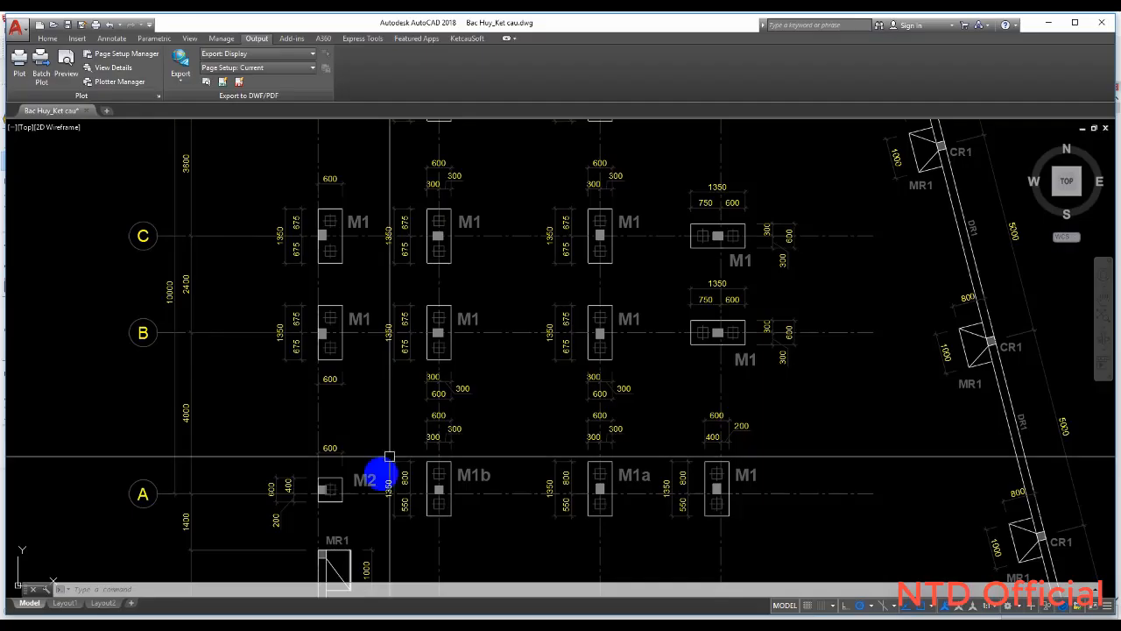
Examine the footing sections in the AutoCAD drawing for the height and slab thickness of the single-pile footing
scroll(426, 388, down, 6)
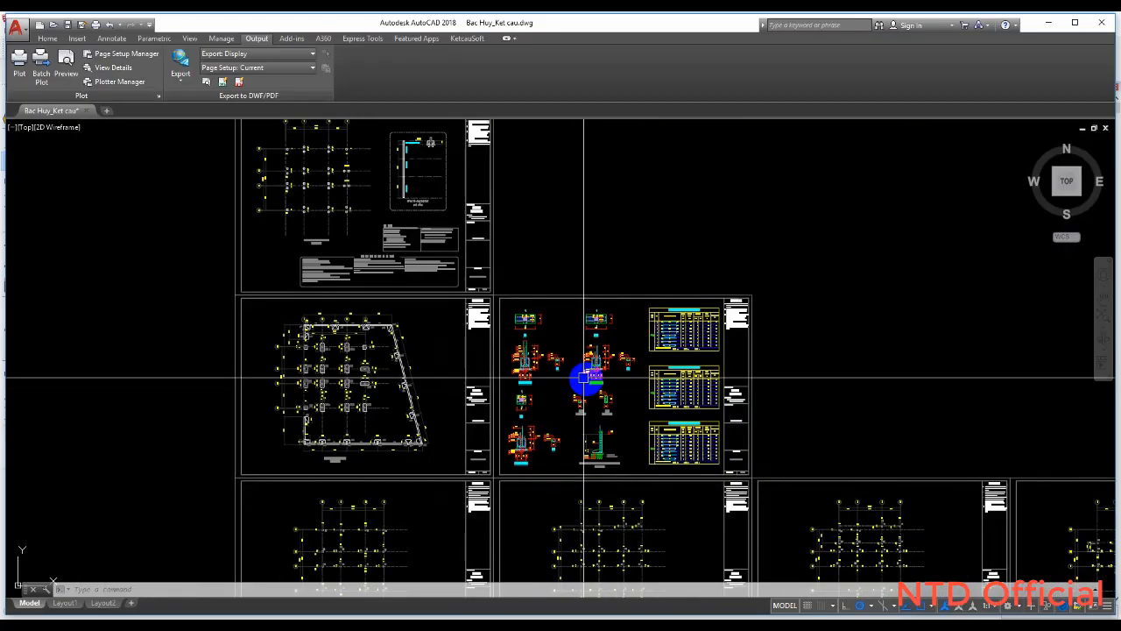
scroll(583, 379, up, 10)
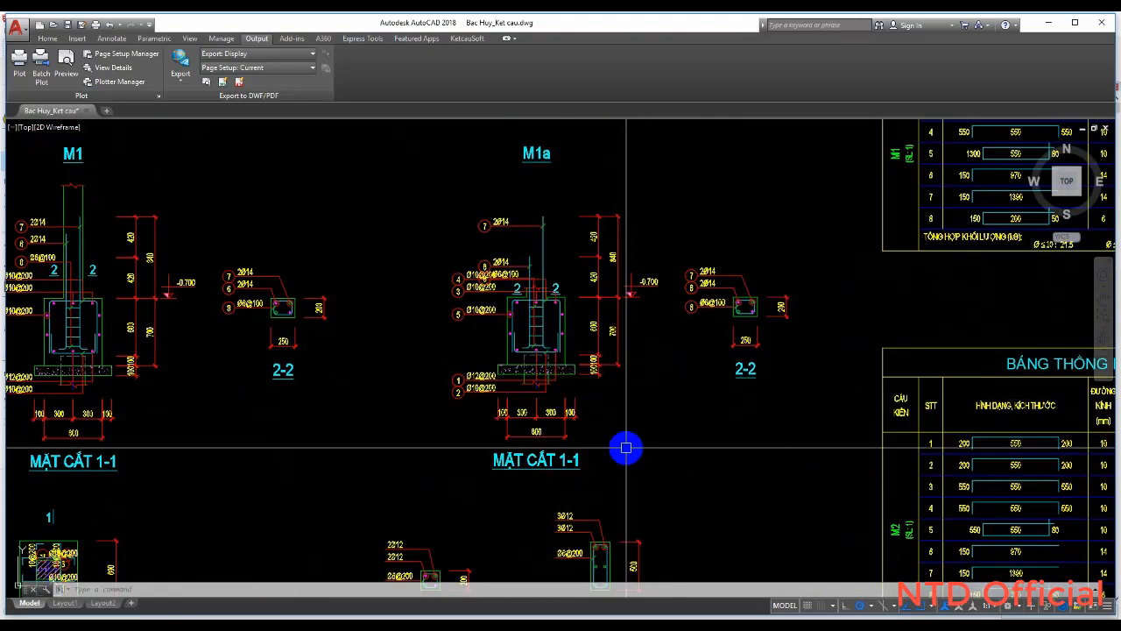
mouse_move(626, 448)
middle_down()
mouse_move(606, 611)
mouse_move(665, 391)
middle_up()
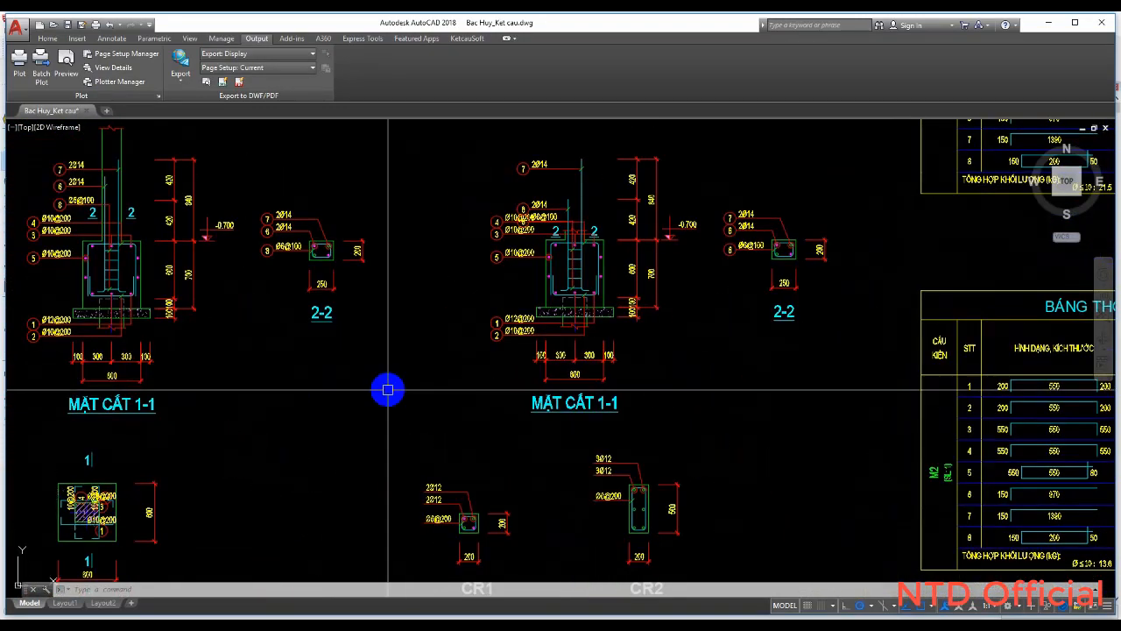
middle_drag(378, 406, 506, 180)
middle_drag(324, 407, 435, 254)
scroll(399, 428, up, 5)
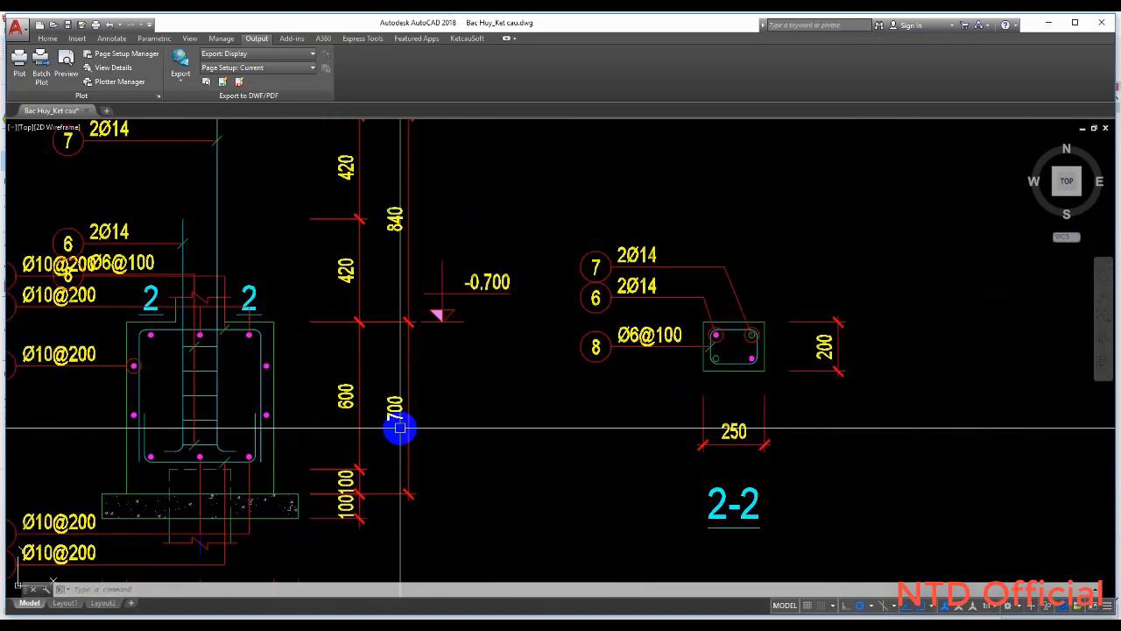
scroll(385, 417, down, 7)
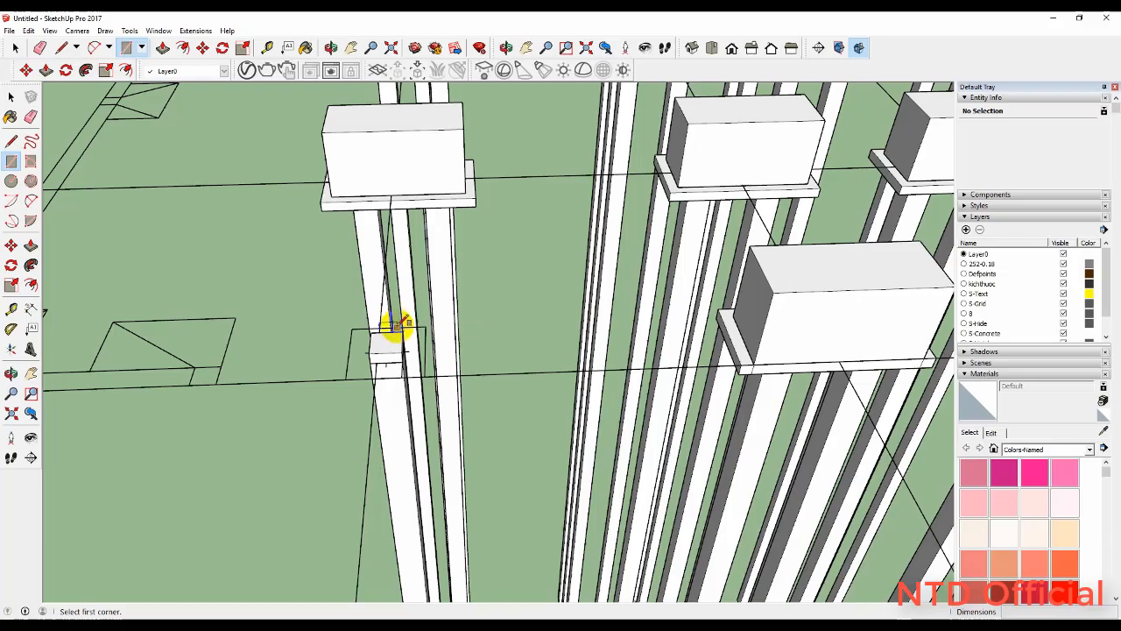
Switch back to SketchUp, draw a 600 x 600 mm rectangle over the single pile's plan outline, and group it
scroll(397, 326, up, 3)
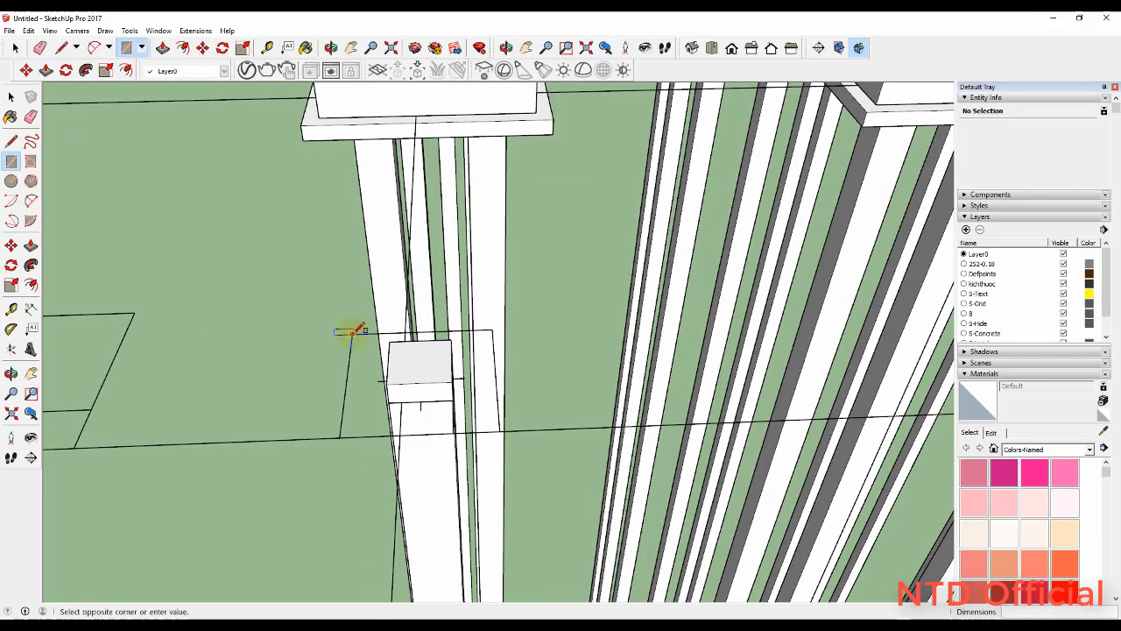
click(496, 432)
key(space)
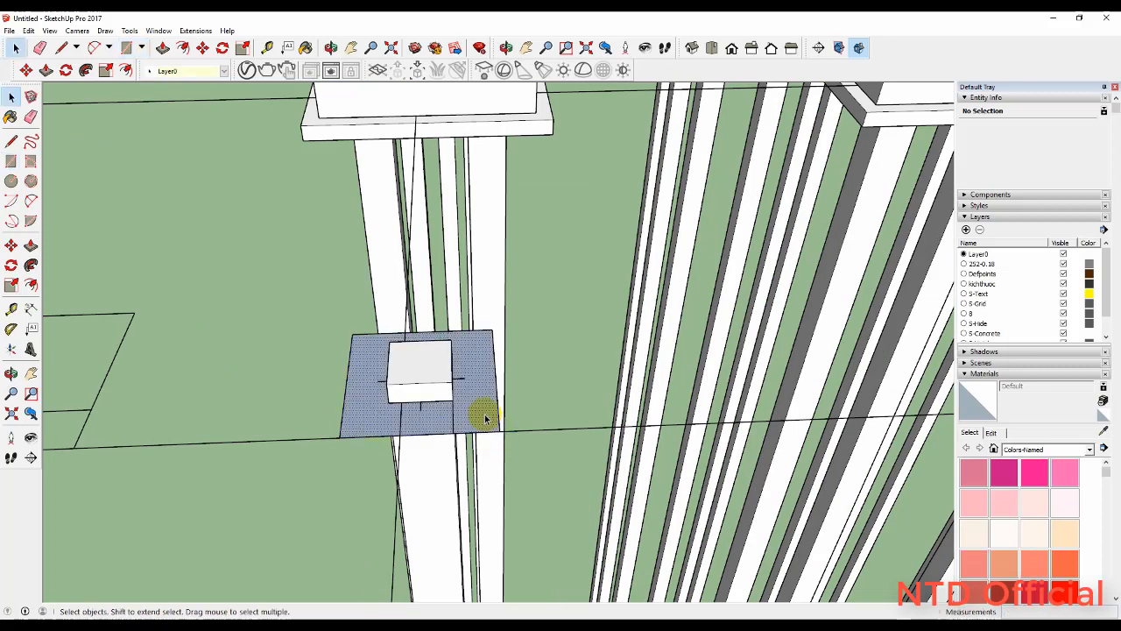
right_click(485, 418)
click(536, 515)
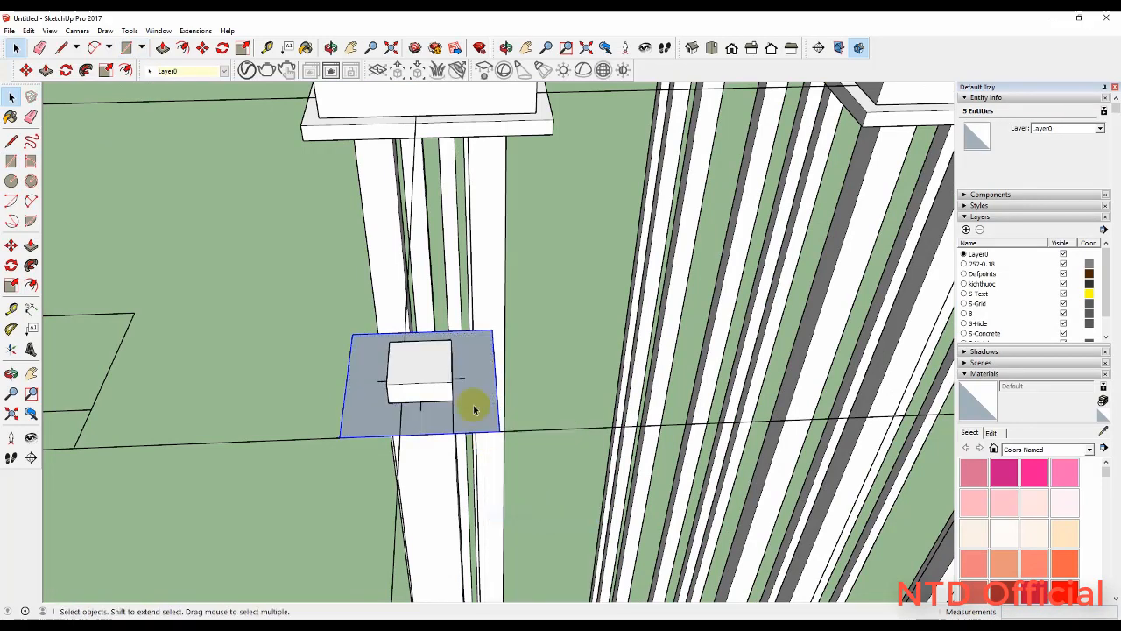
Offset the square face outward 100 mm inside its group
scroll(381, 392, up, 2)
click(381, 392)
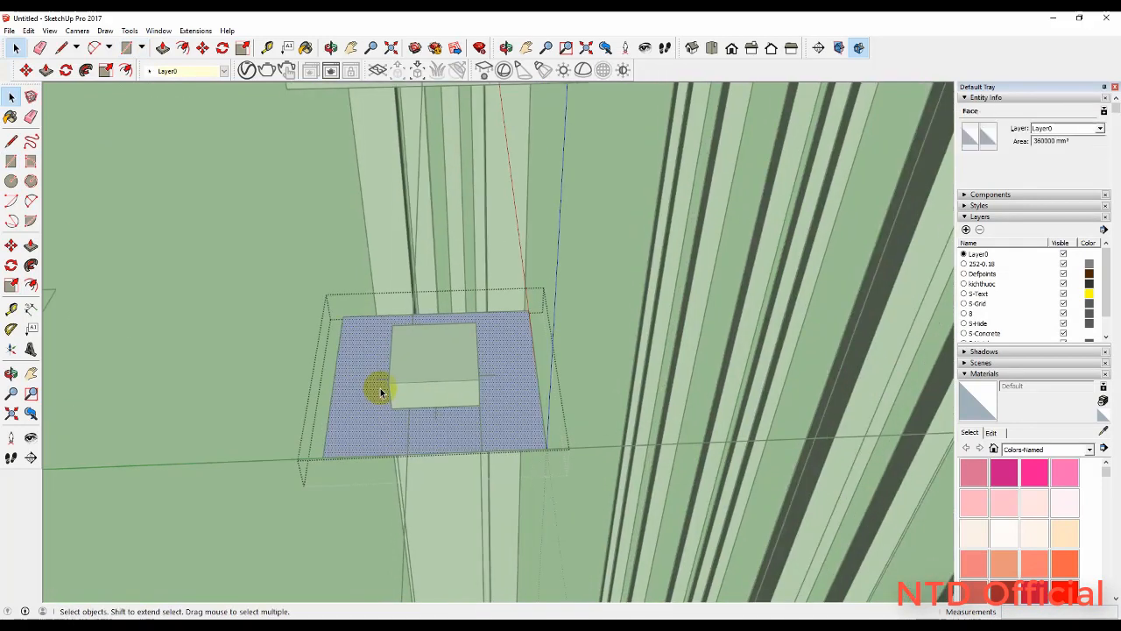
key(f)
click(336, 387)
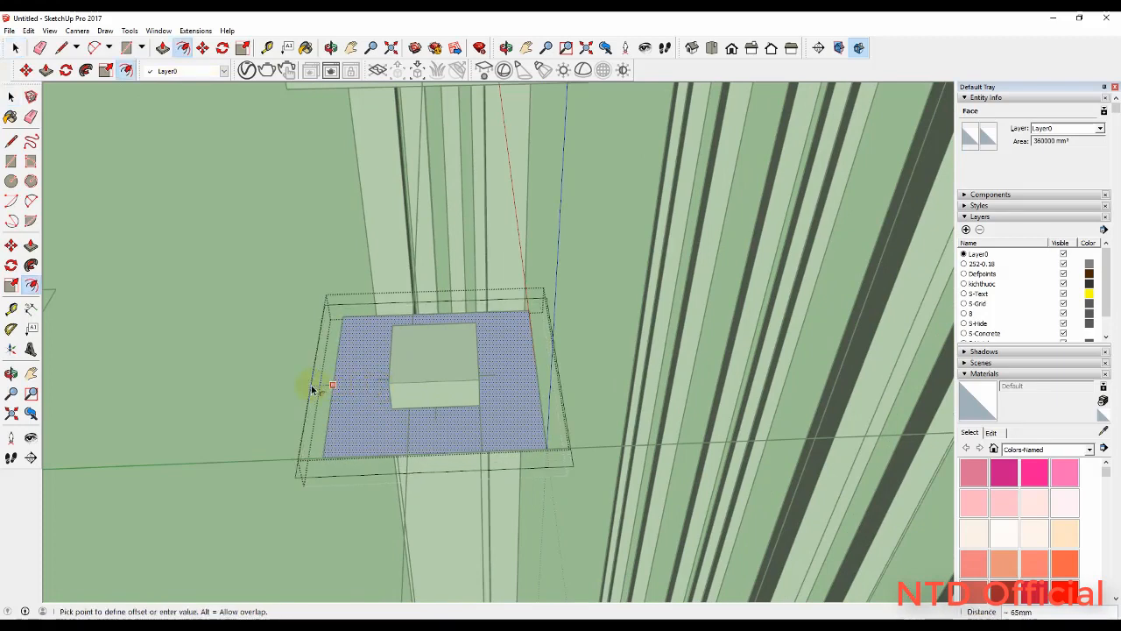
key(Return)
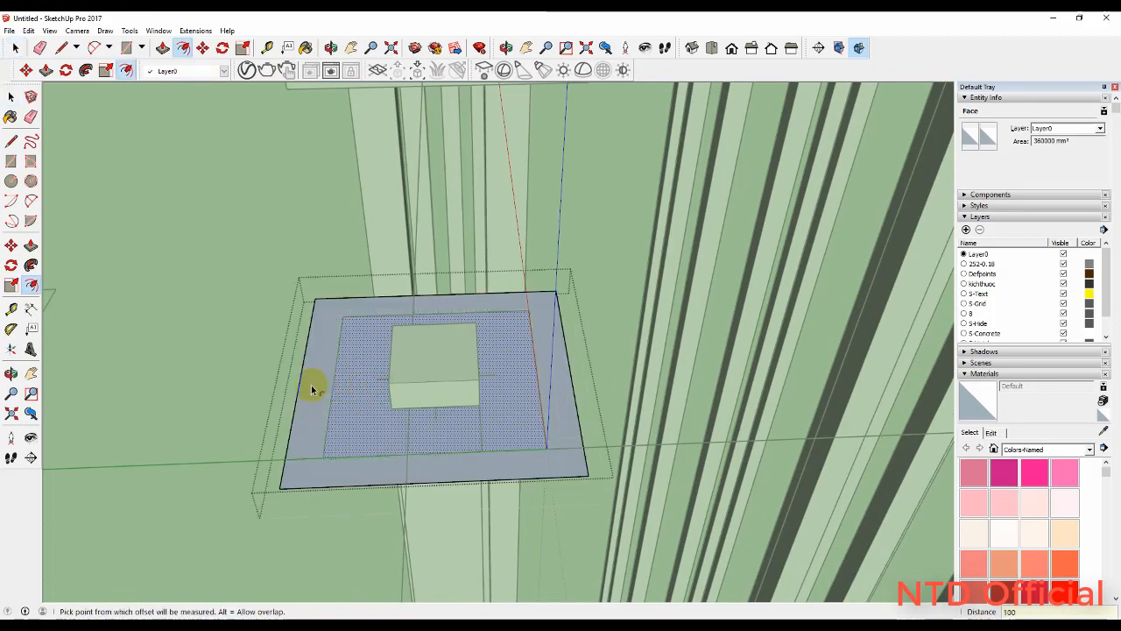
Draw 100 mm lines from the inner corners to the offset outline, and erase the inner edges and the strip beyond the grid line
key(space)
key(l)
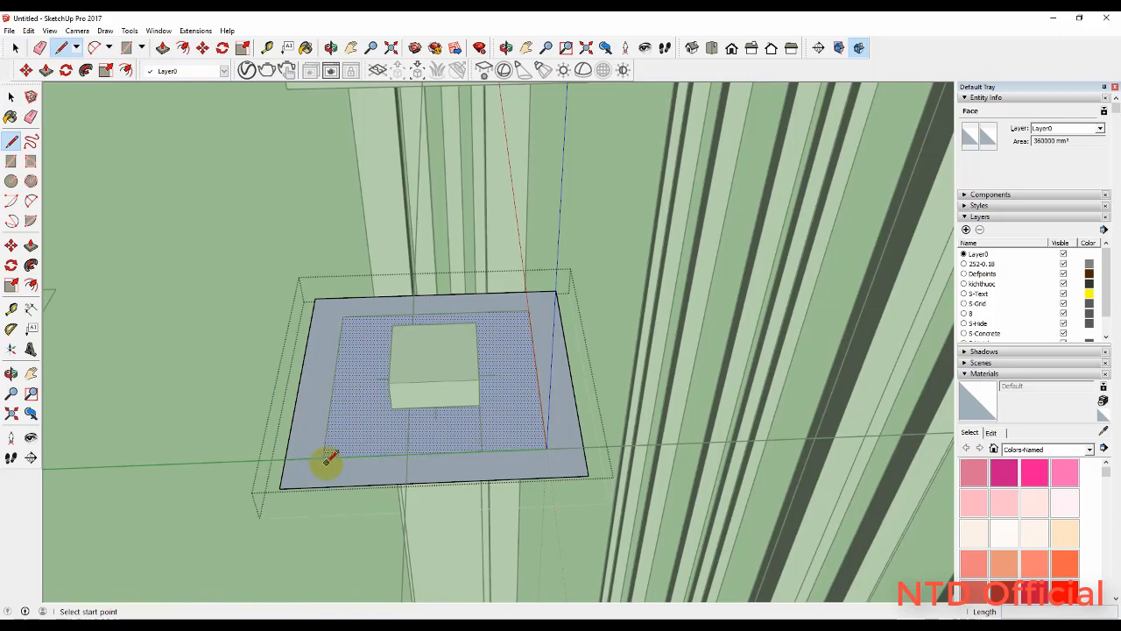
click(326, 456)
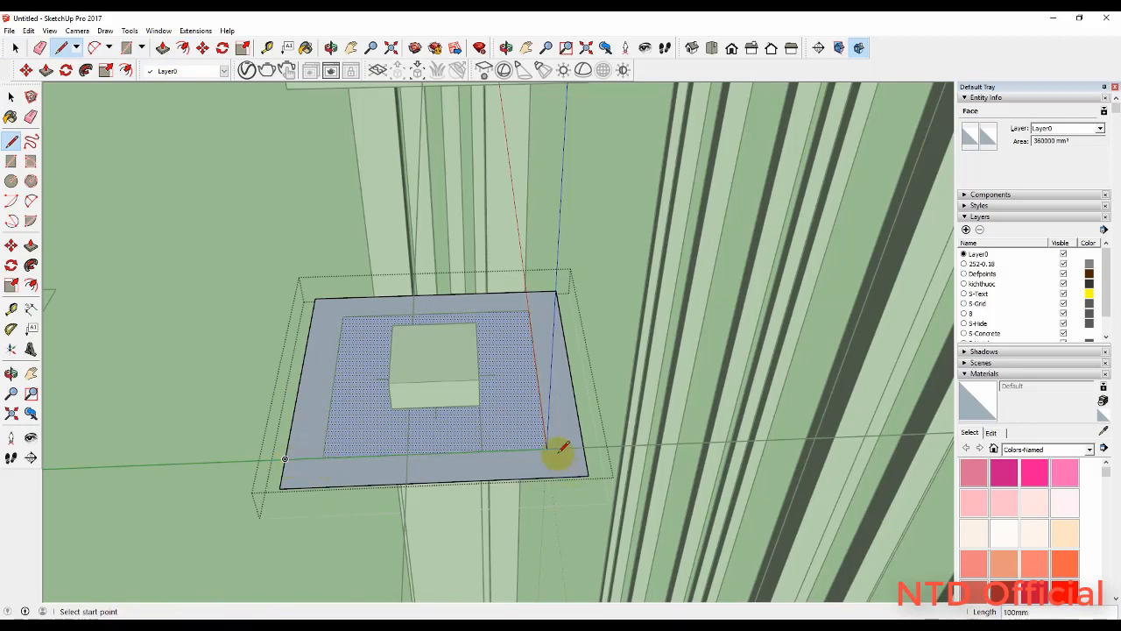
key(e)
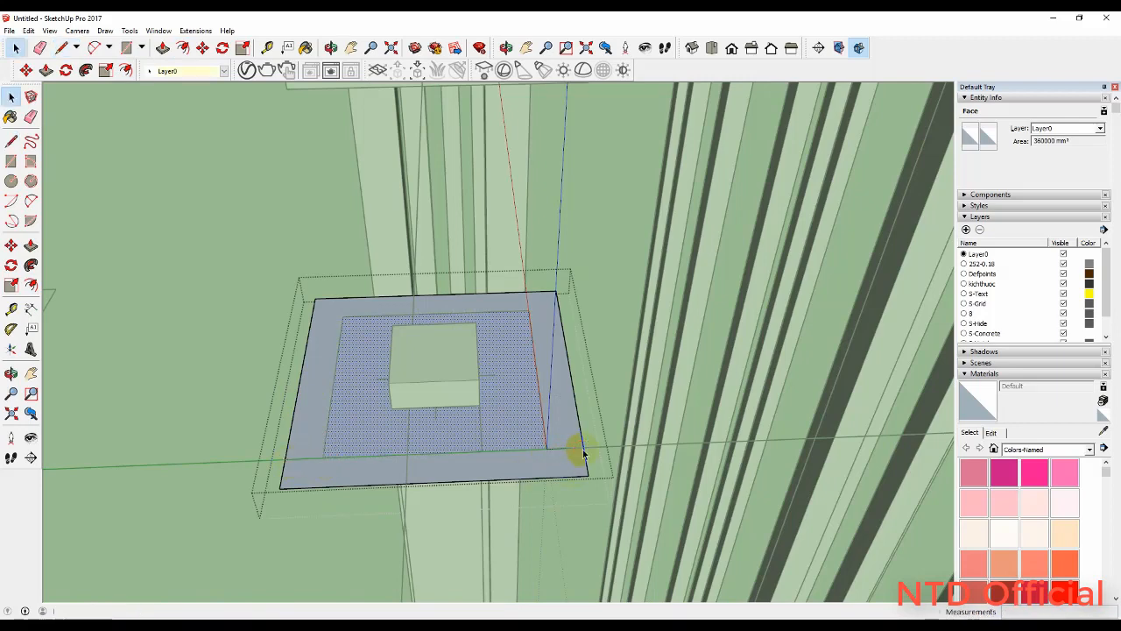
click(567, 474)
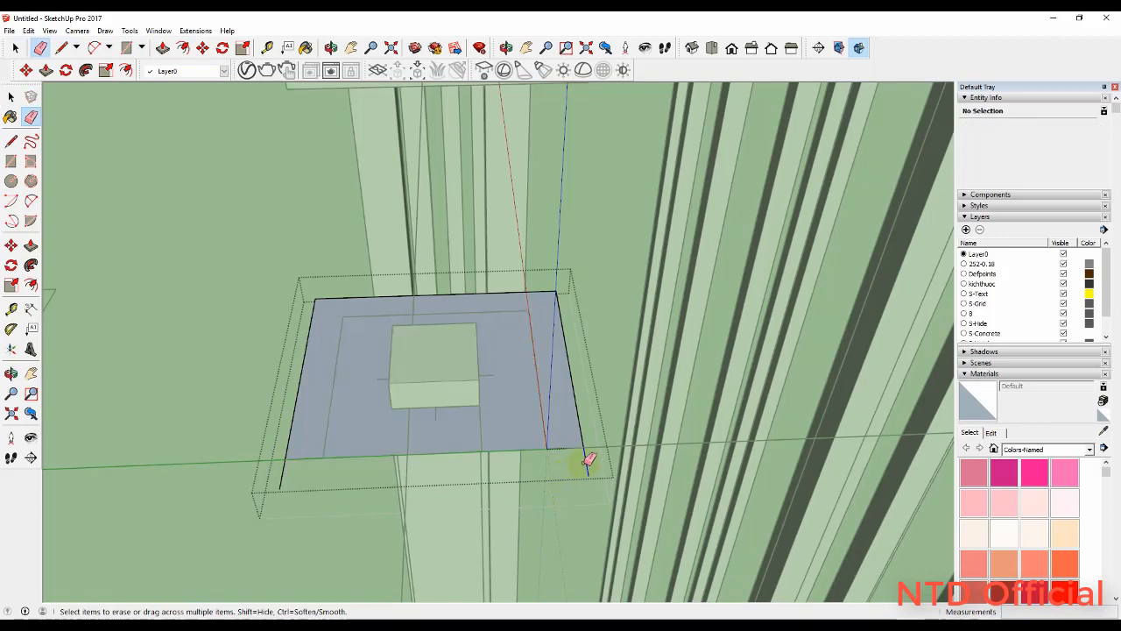
click(285, 471)
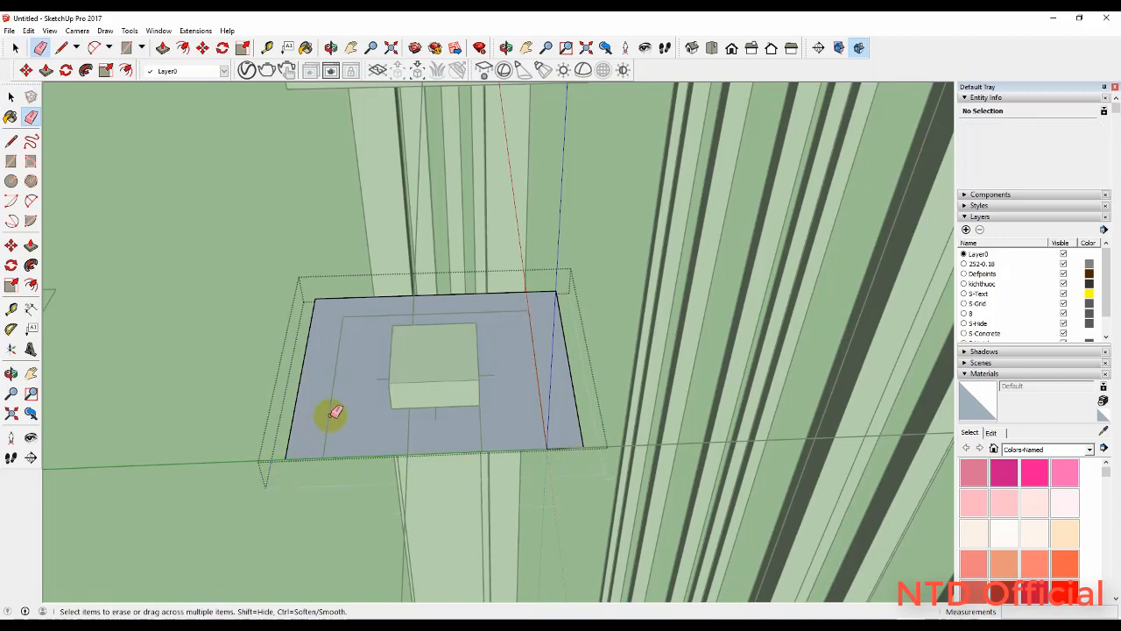
key(space)
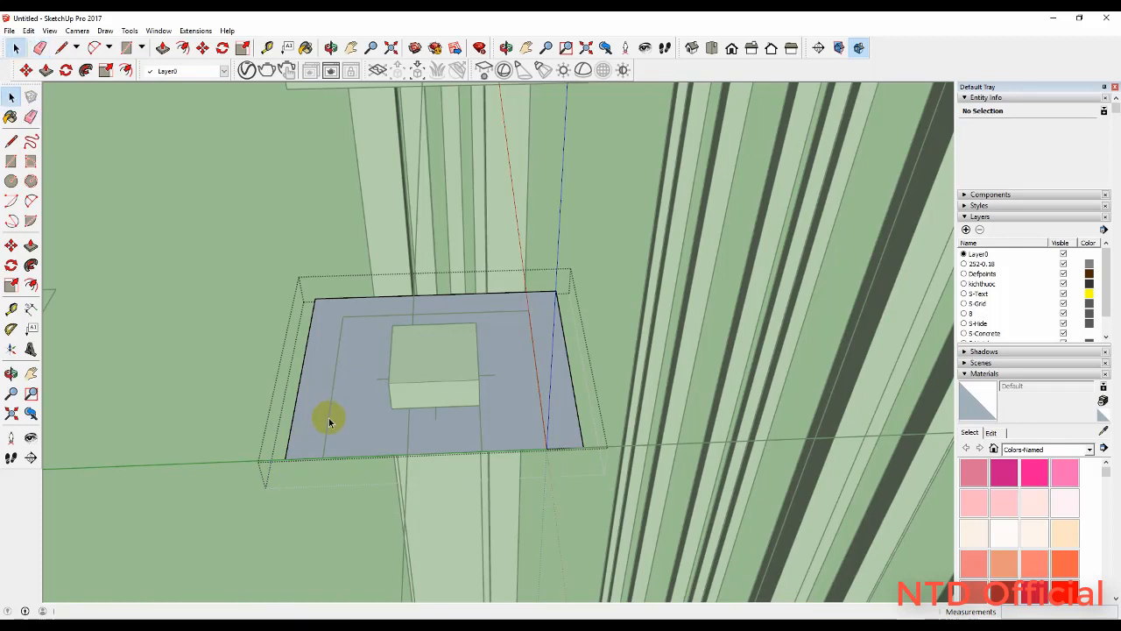
Push/Pull the single-pile footing's base slab to a thickness of 100 mm and leave its group
click(347, 419)
key(p)
click(345, 423)
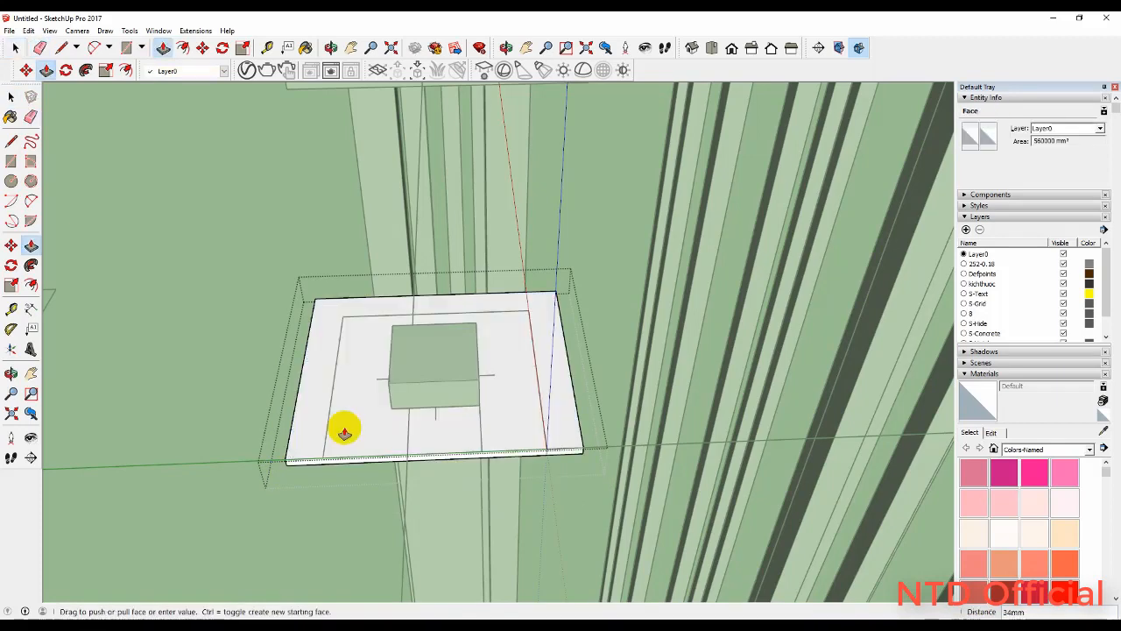
key(Return)
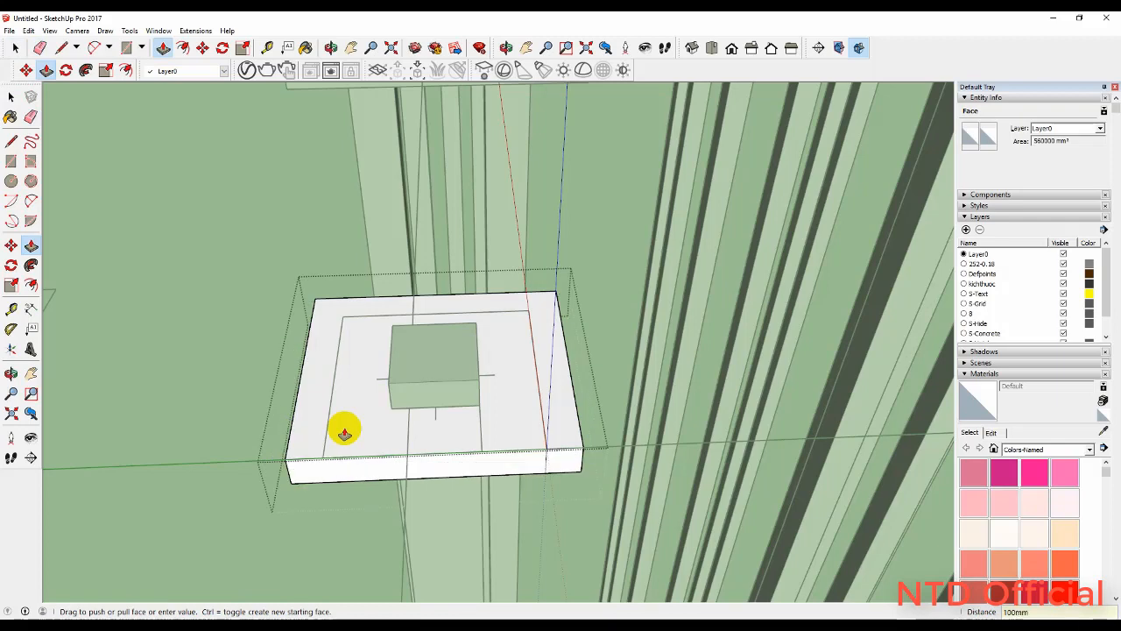
key(space)
click(212, 329)
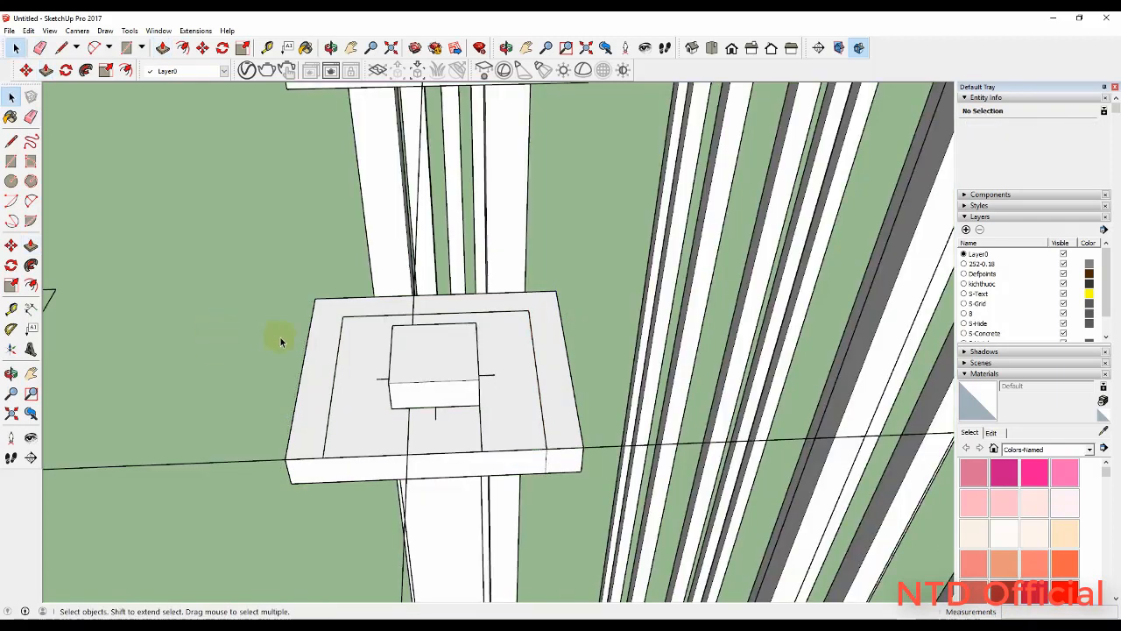
Draw a rectangle over the inner square outline on the base slab and make it a group
key(r)
click(344, 317)
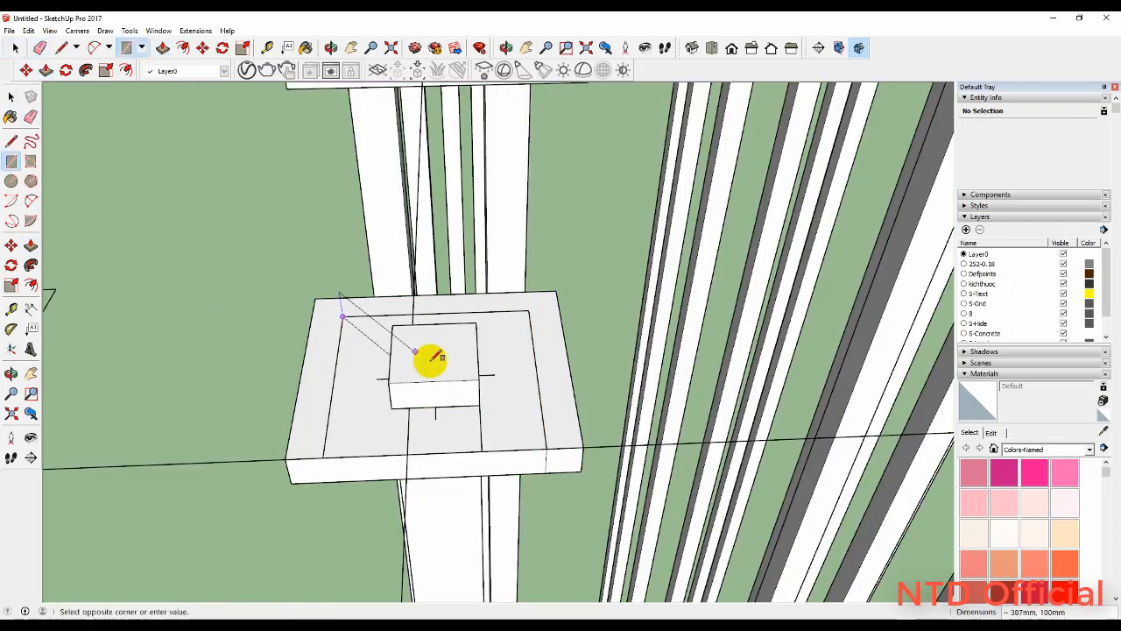
click(545, 447)
key(space)
right_click(526, 428)
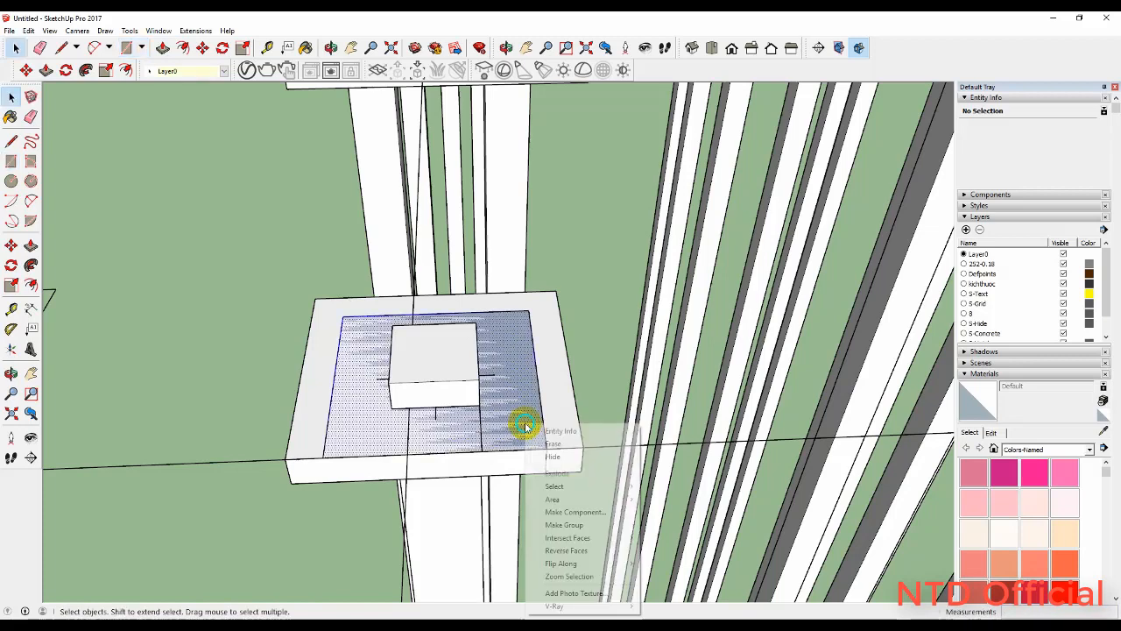
click(589, 523)
Push/Pull the inner square up 700 mm inside its group to form the footing block, and leave the group
double_click(527, 427)
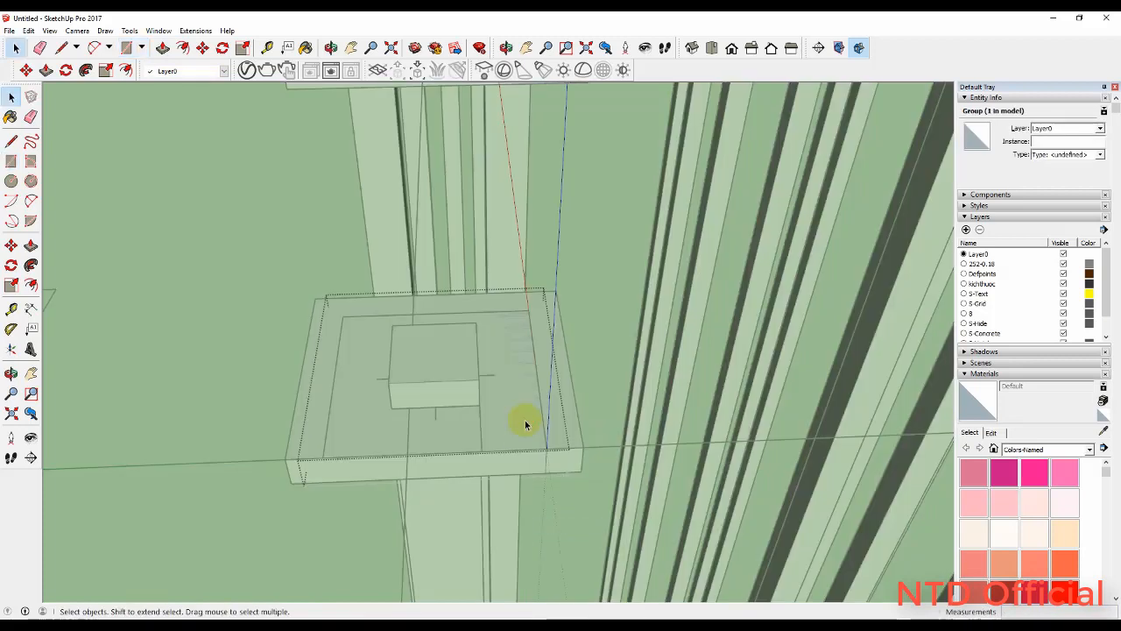
click(526, 427)
key(p)
click(523, 436)
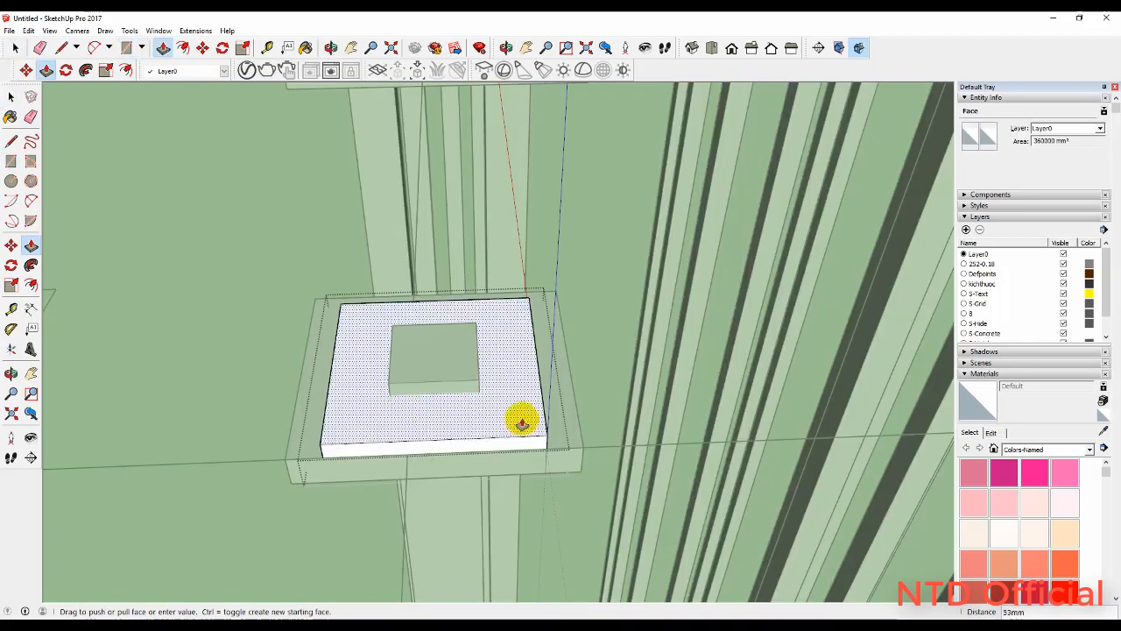
text(700)
key(Return)
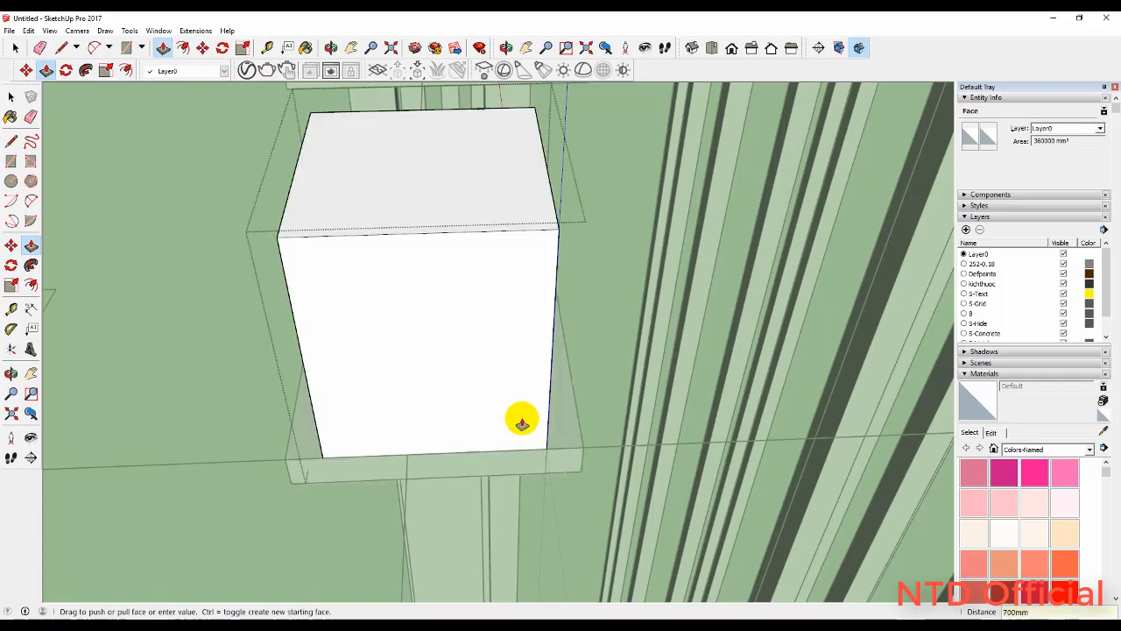
key(space)
key(Escape)
Select the footing block and its base slab and combine them into one group
scroll(521, 422, down, 2)
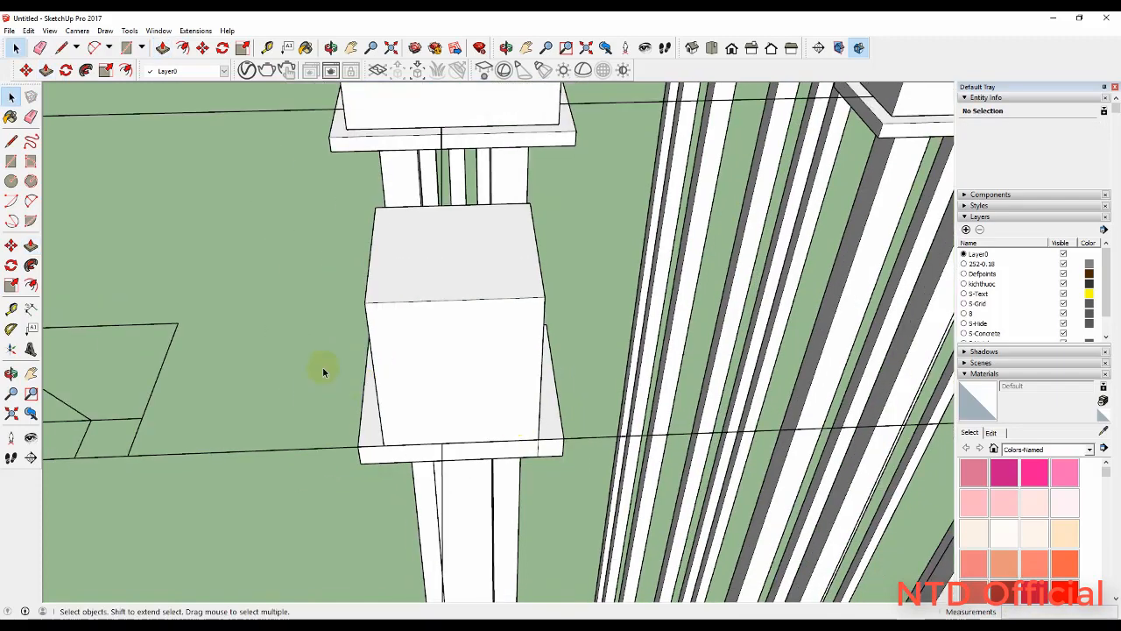
middle_drag(359, 412, 482, 334)
click(483, 337)
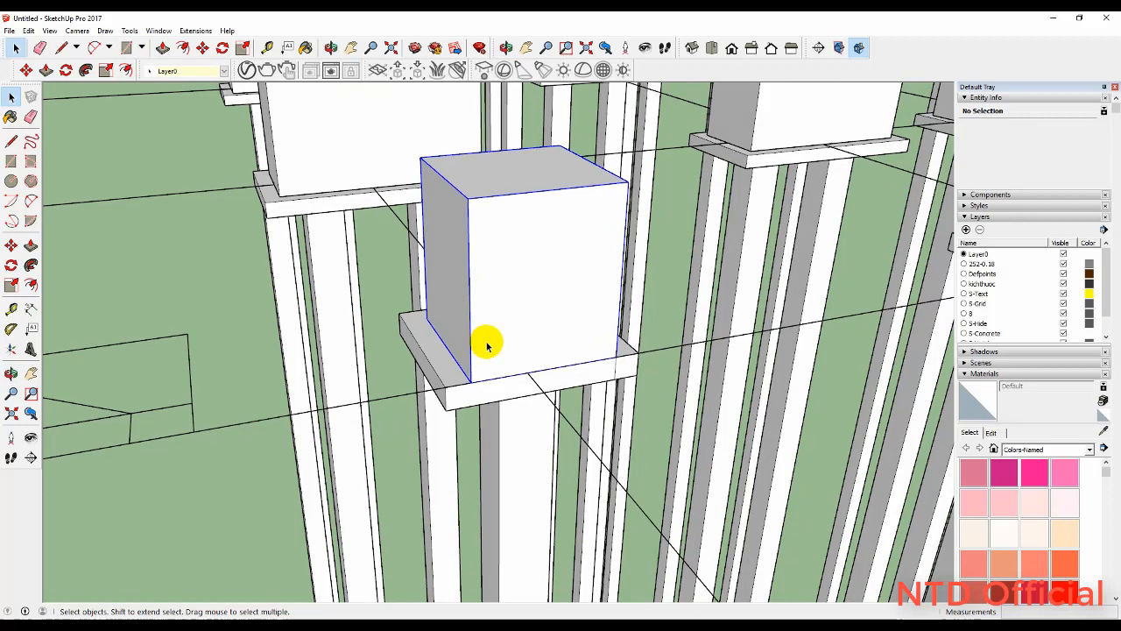
right_click(464, 405)
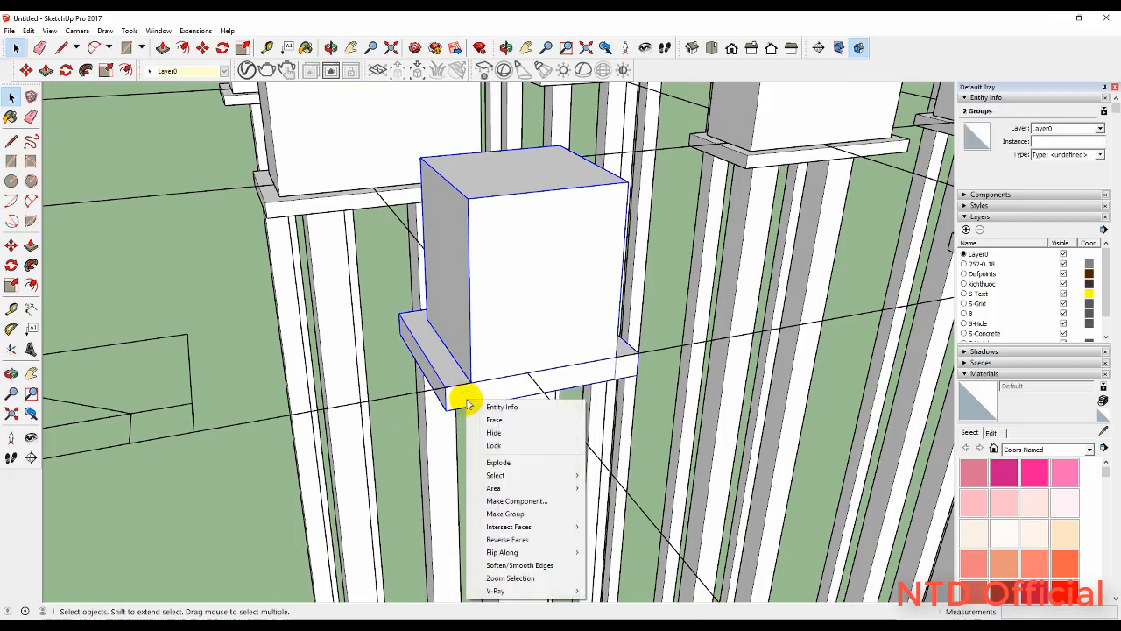
click(524, 513)
Copy the single-pile footing along the outer grid line onto the uncovered single pile at its other end
key(m)
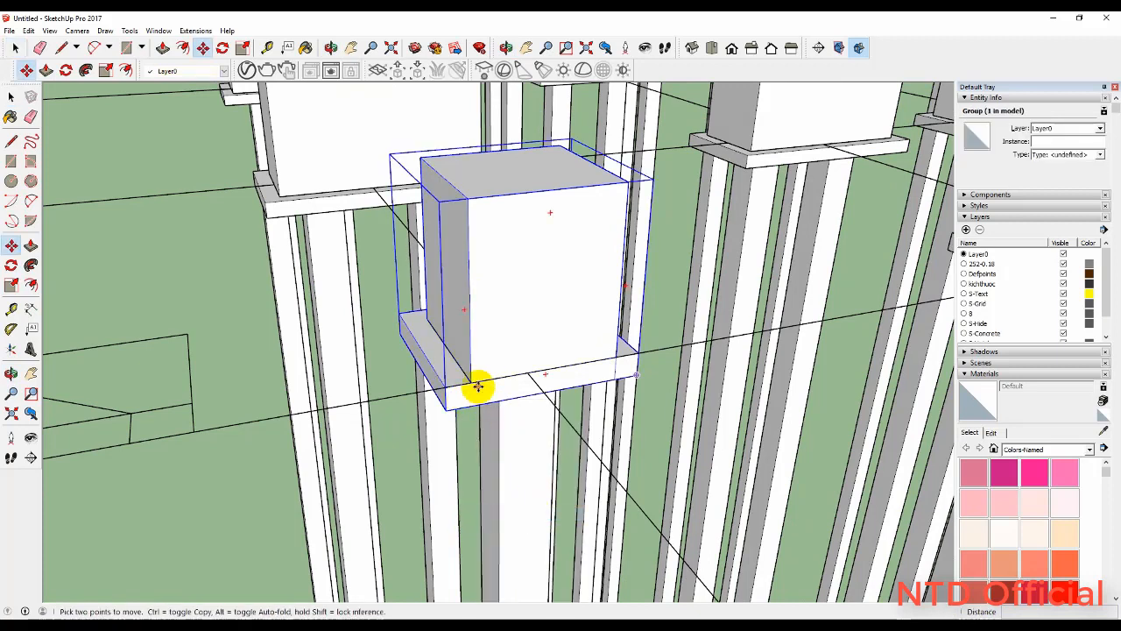
click(468, 382)
scroll(251, 400, down, 5)
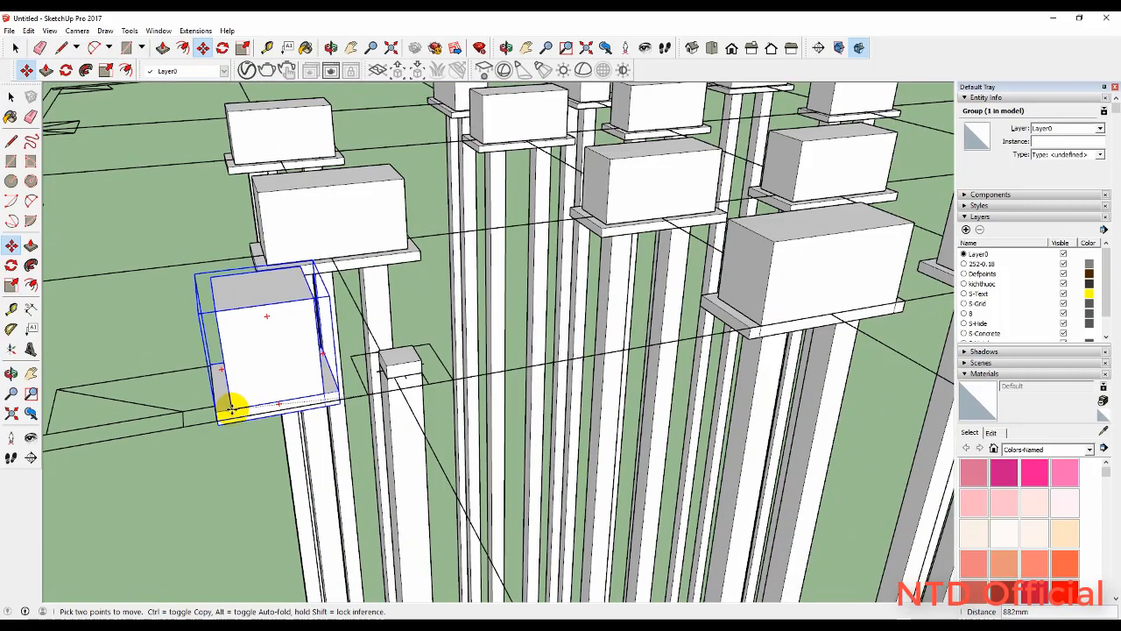
key(ctrl)
scroll(231, 405, down, 3)
scroll(194, 410, down, 1)
scroll(767, 316, up, 5)
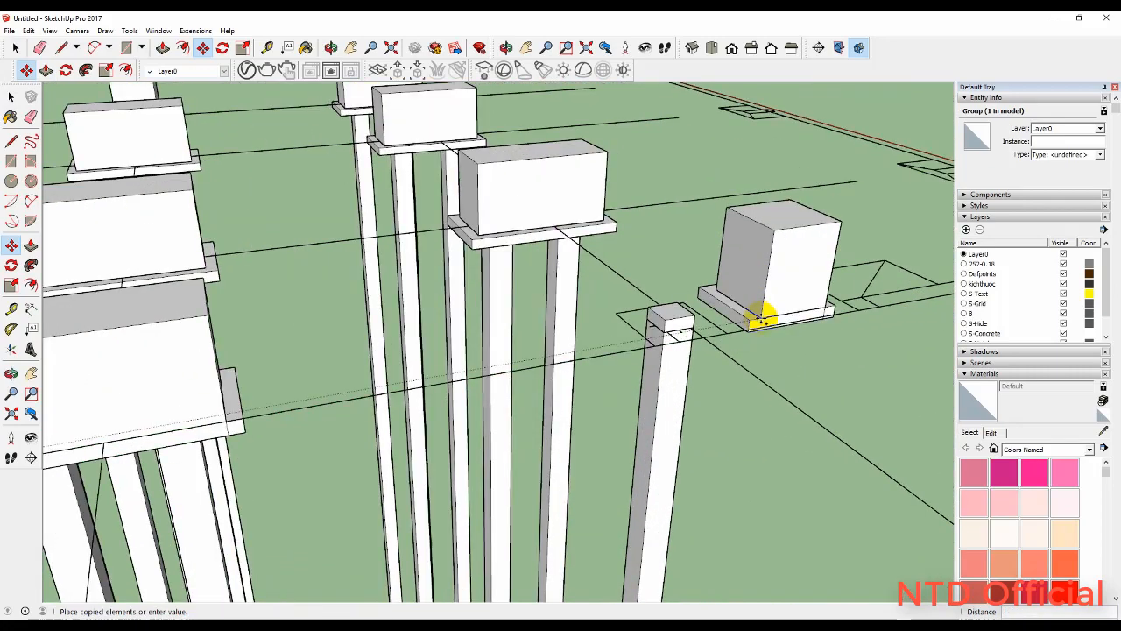
click(605, 368)
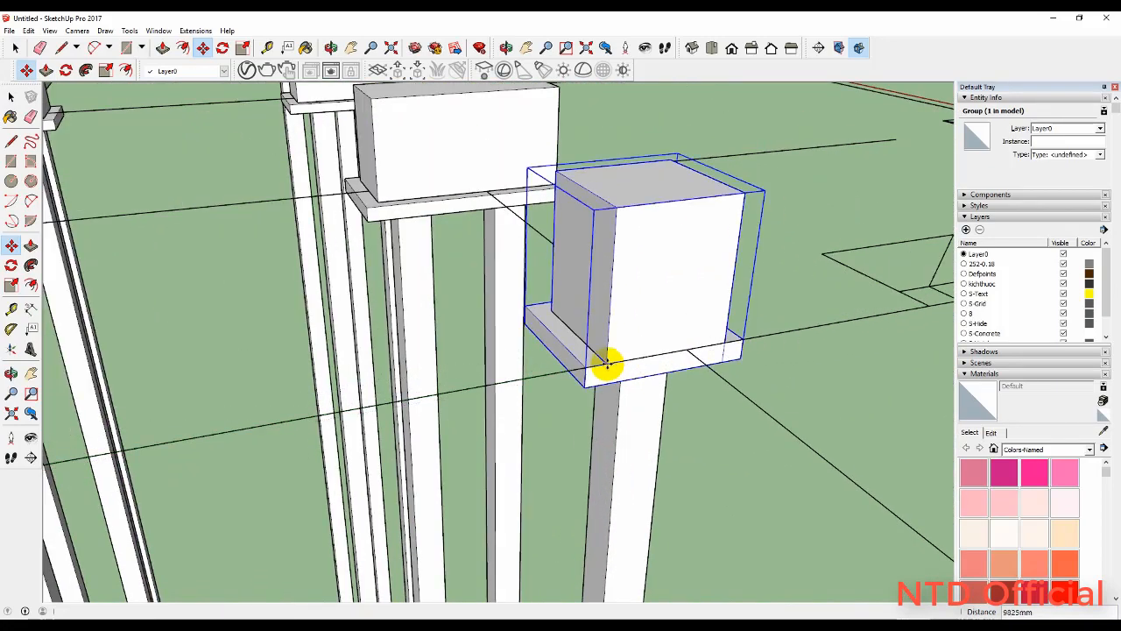
key(space)
Copy the single-pile footing to the open area beside the remaining uncovered single pile
scroll(762, 382, down, 5)
scroll(762, 383, down, 3)
middle_drag(638, 345, 882, 393)
scroll(635, 429, up, 4)
scroll(630, 412, up, 2)
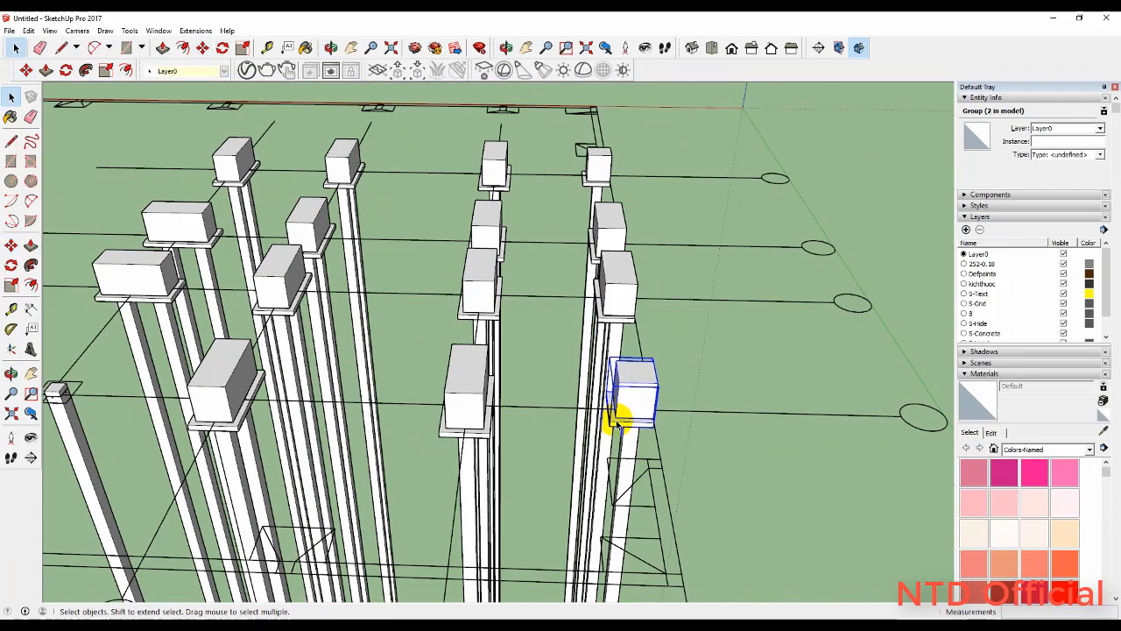
key(m)
click(618, 417)
scroll(762, 403, down, 3)
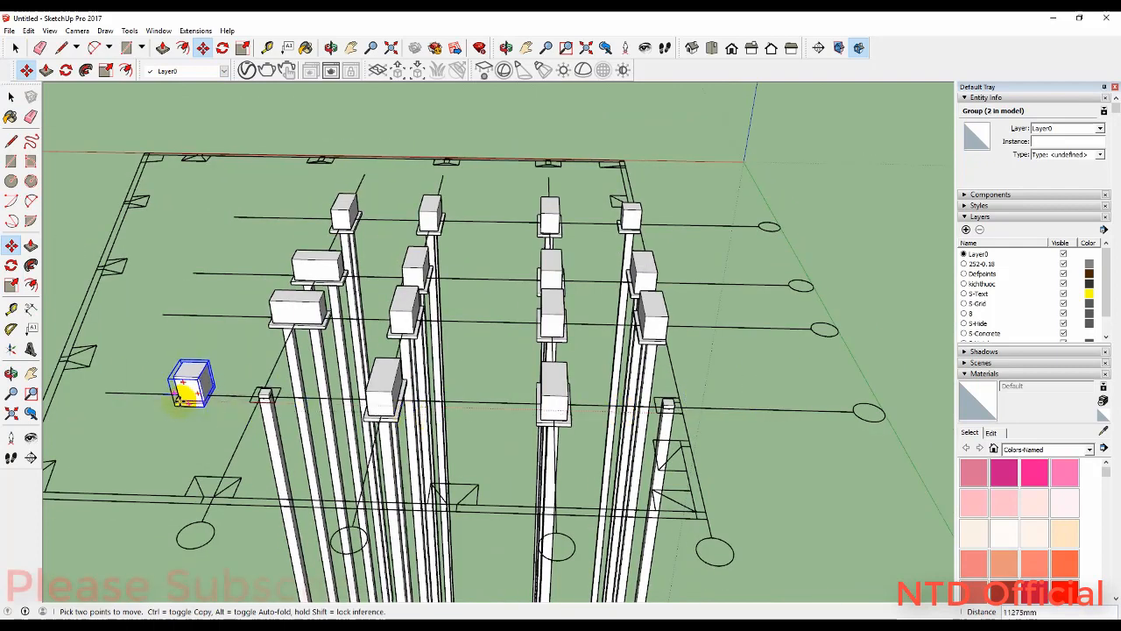
key(ctrl)
click(185, 394)
scroll(179, 396, up, 2)
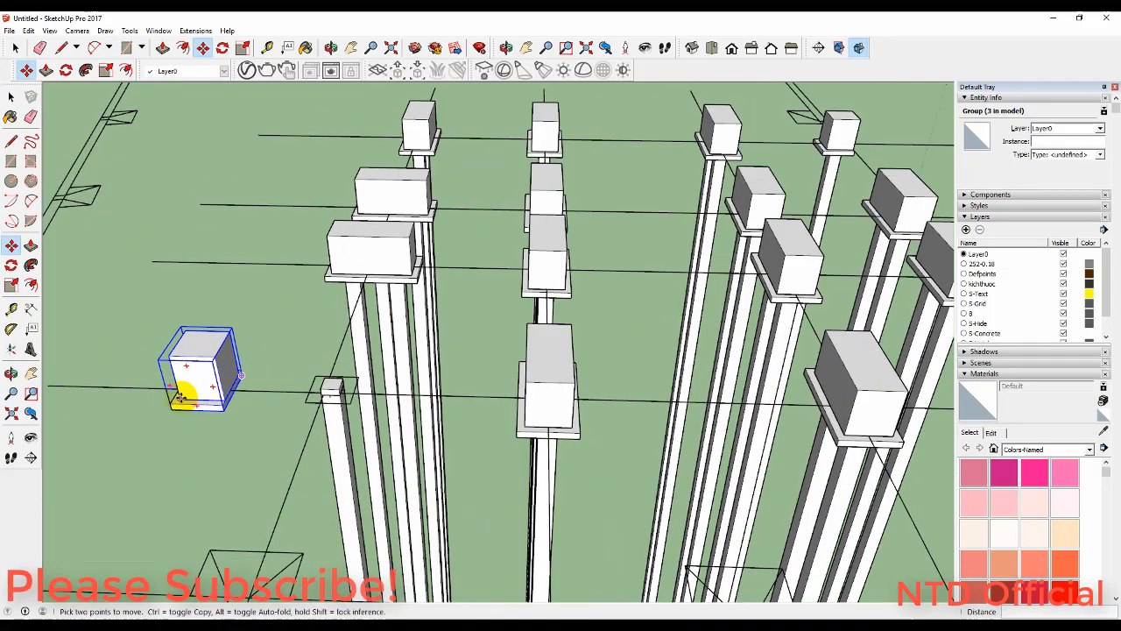
Mirror the copied footing along the red axis with a Scale factor of -1
middle_drag(180, 397, 317, 372)
key(s)
scroll(265, 412, up, 2)
drag(314, 359, 488, 354)
key(ctrl+z)
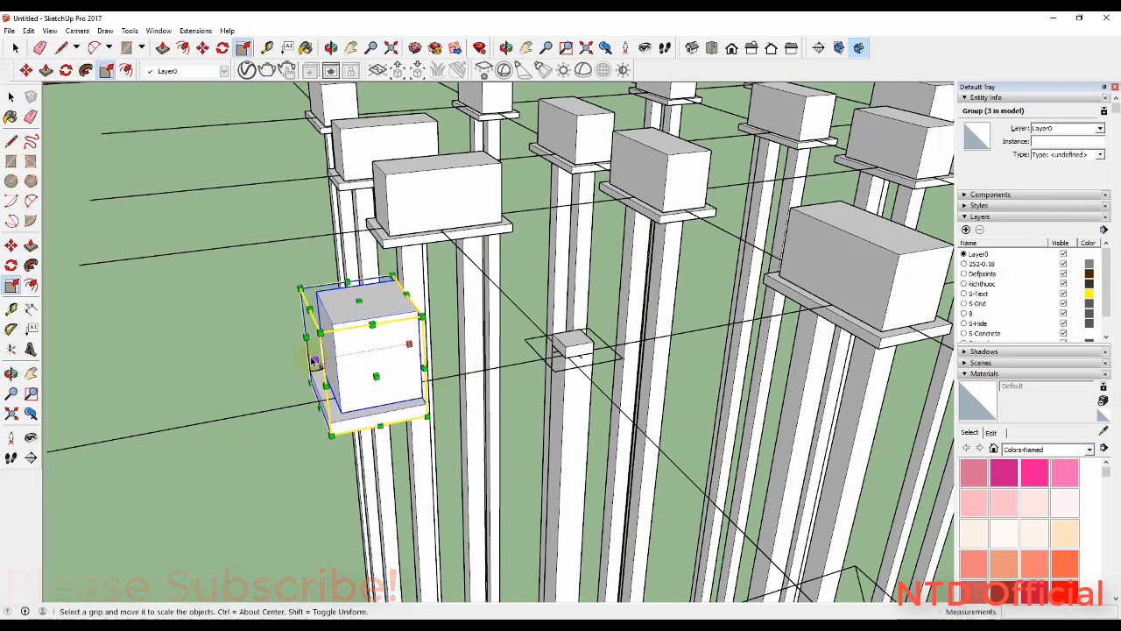
drag(314, 359, 493, 328)
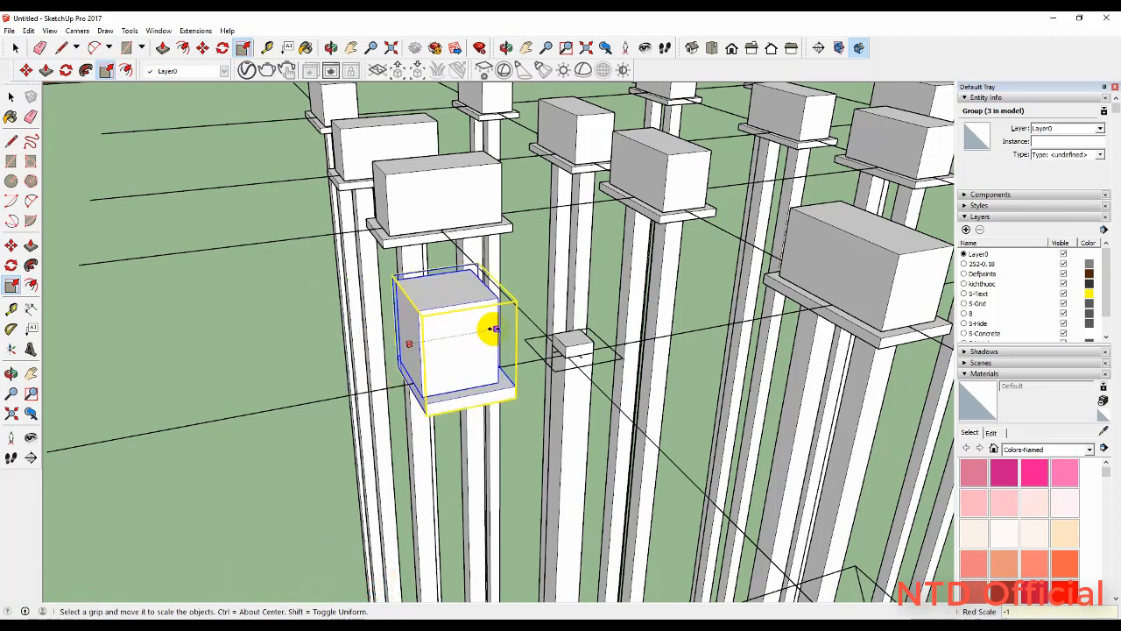
key(space)
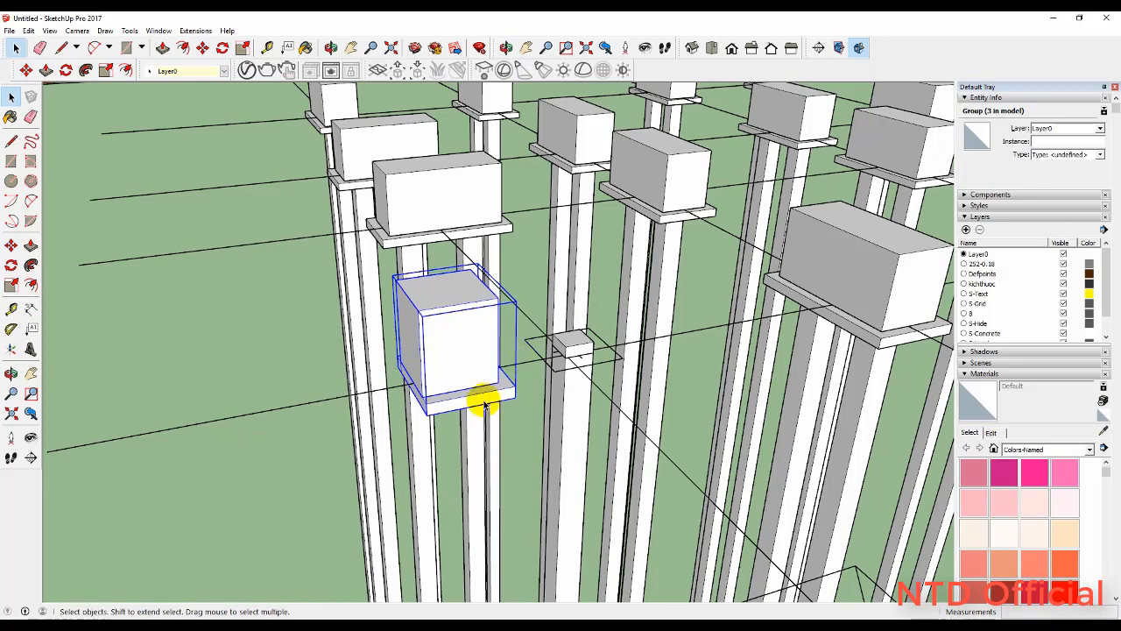
Move the mirrored footing by its base corner onto the plan outline of the remaining single pile
scroll(478, 399, up, 2)
key(m)
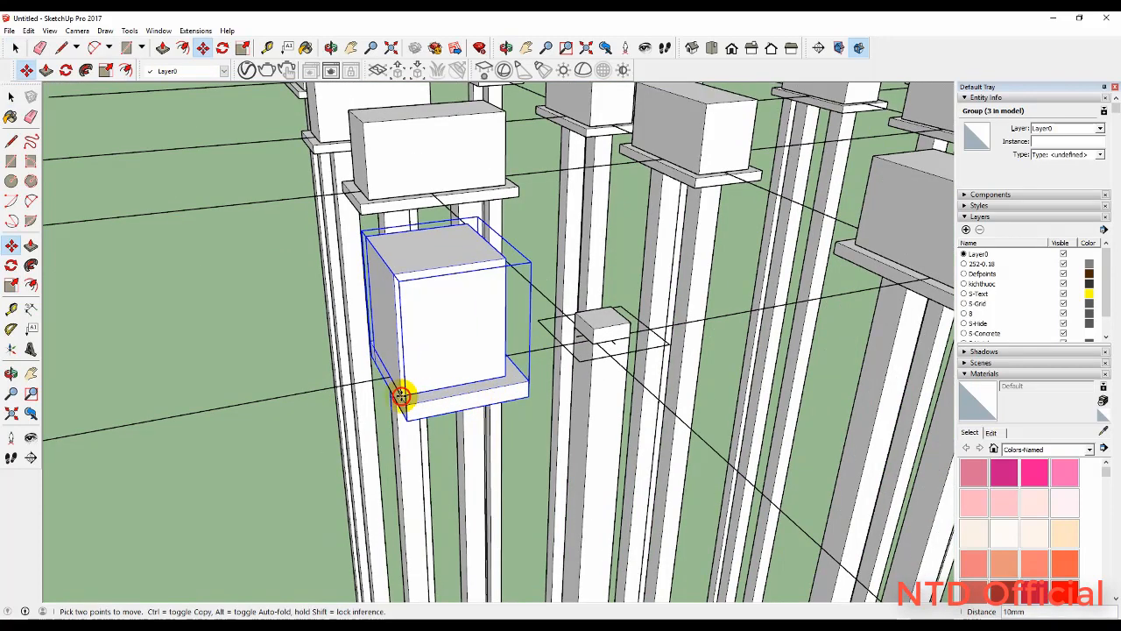
click(405, 396)
scroll(580, 366, down, 6)
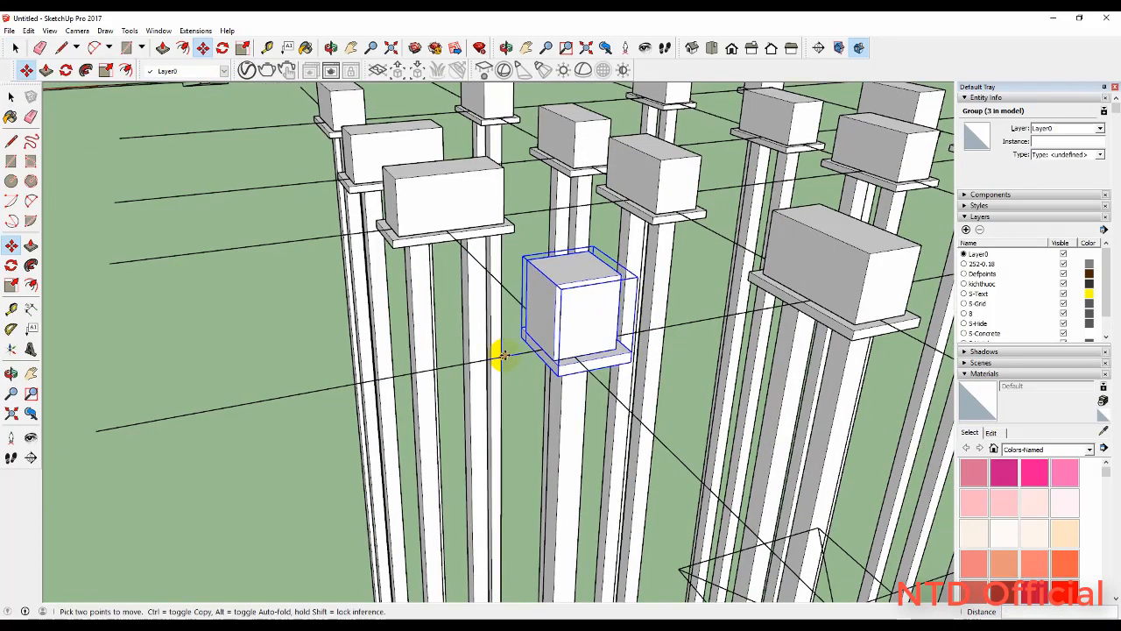
click(555, 375)
scroll(331, 301, down, 5)
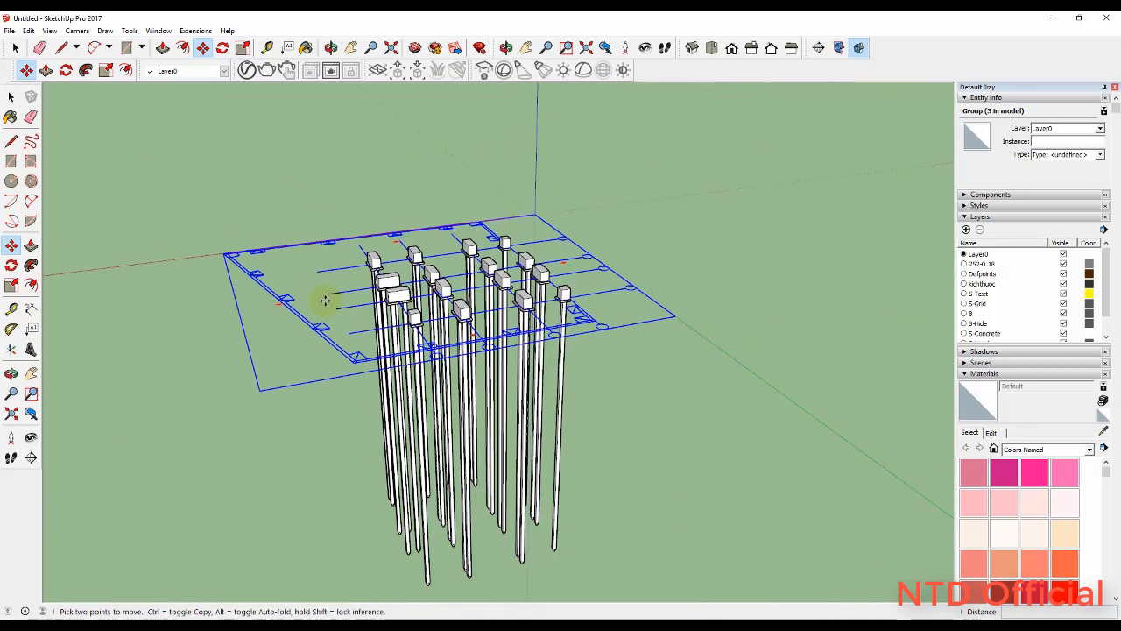
key(space)
Select the pile footings across the foundation plan and combine them into one group
click(696, 408)
middle_drag(696, 408, 488, 526)
scroll(471, 356, up, 5)
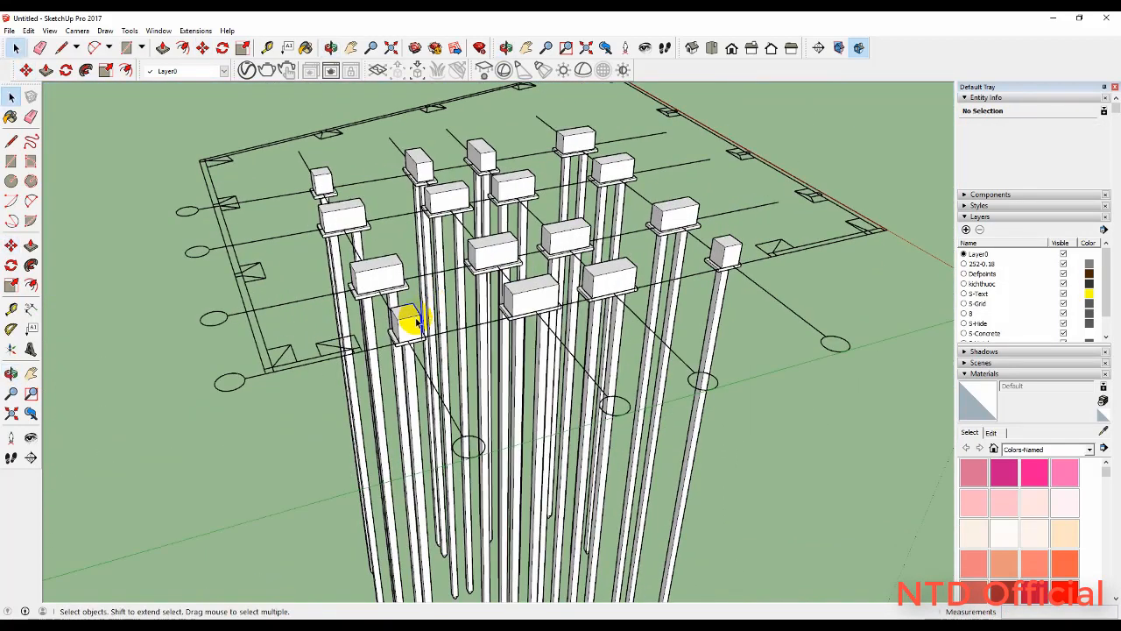
shift+click(522, 298)
shift+click(601, 279)
shift+click(575, 239)
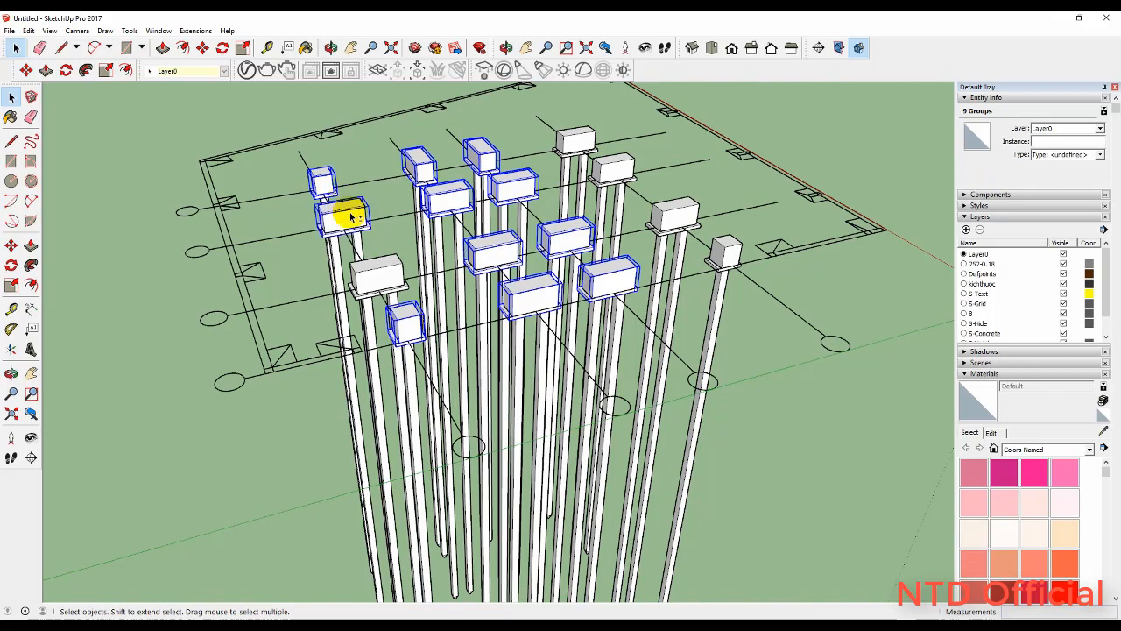
shift+click(584, 144)
shift+click(669, 205)
shift+click(731, 254)
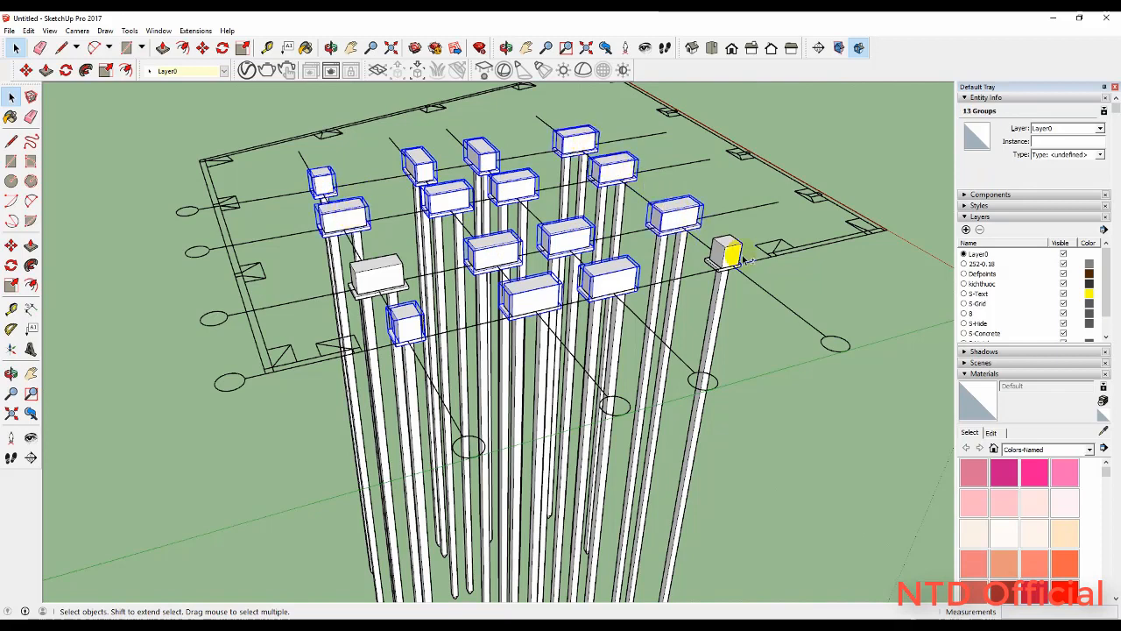
right_click(733, 255)
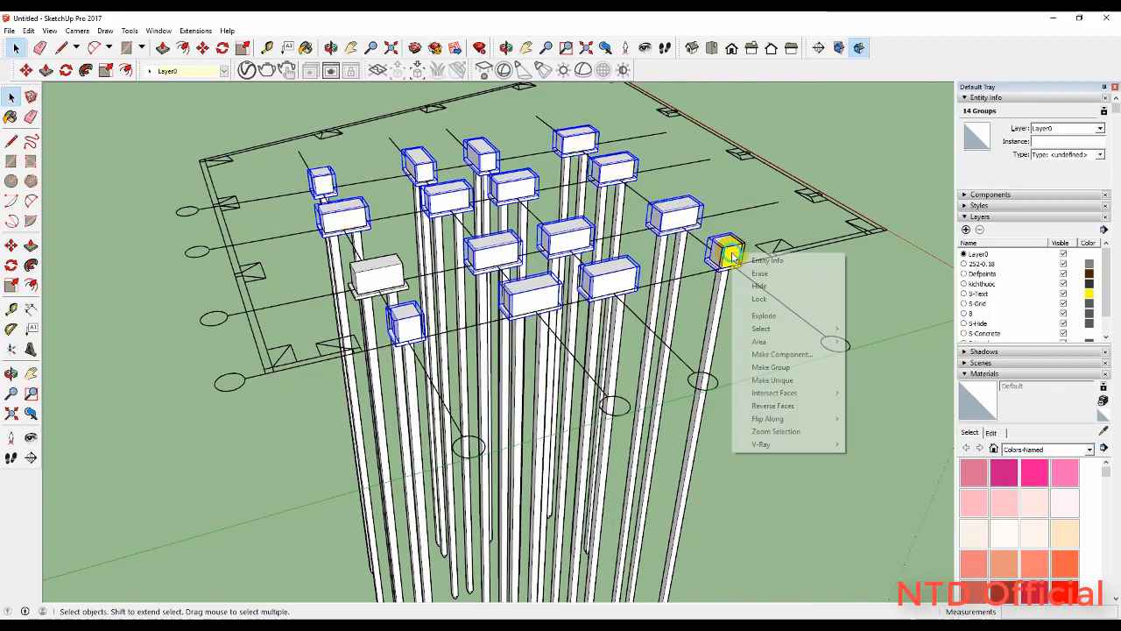
click(784, 370)
Select all the piles beneath the footings, combine them into one group, and clear the selection
click(778, 427)
middle_drag(778, 427, 557, 286)
scroll(501, 242, down, 3)
middle_drag(500, 243, 666, 382)
drag(408, 326, 403, 317)
right_click(538, 365)
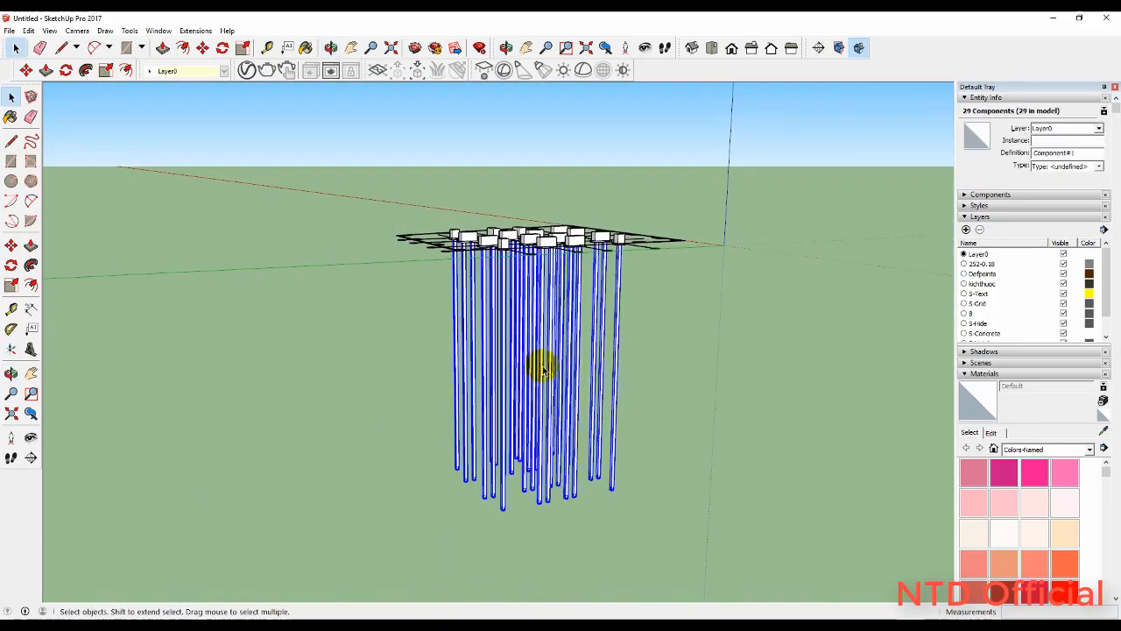
click(643, 481)
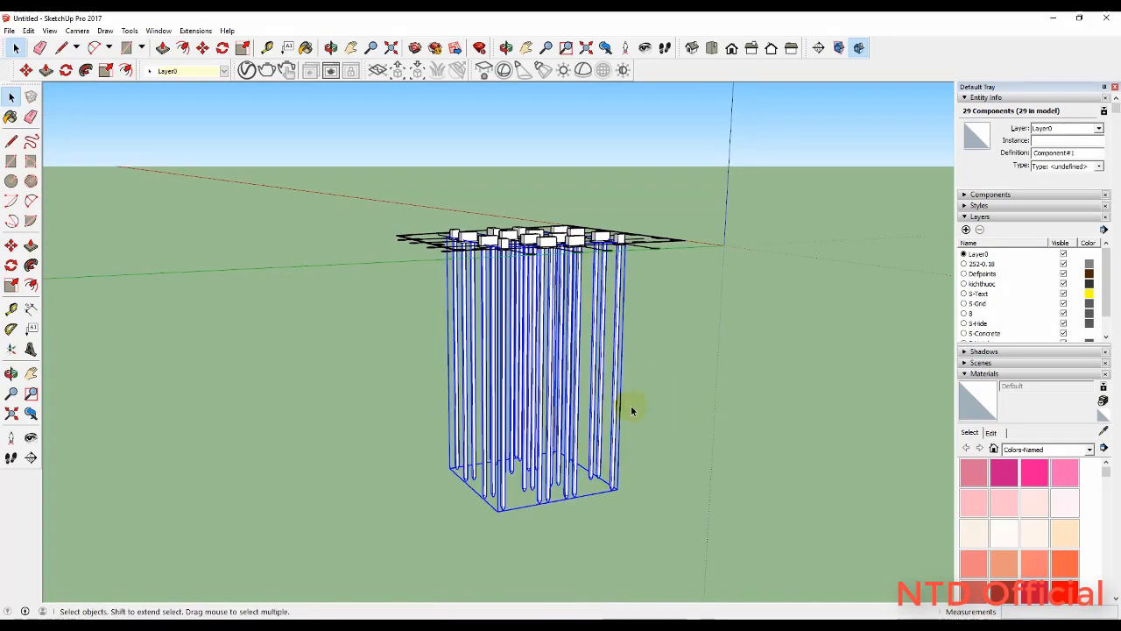
middle_drag(631, 406, 581, 458)
click(748, 380)
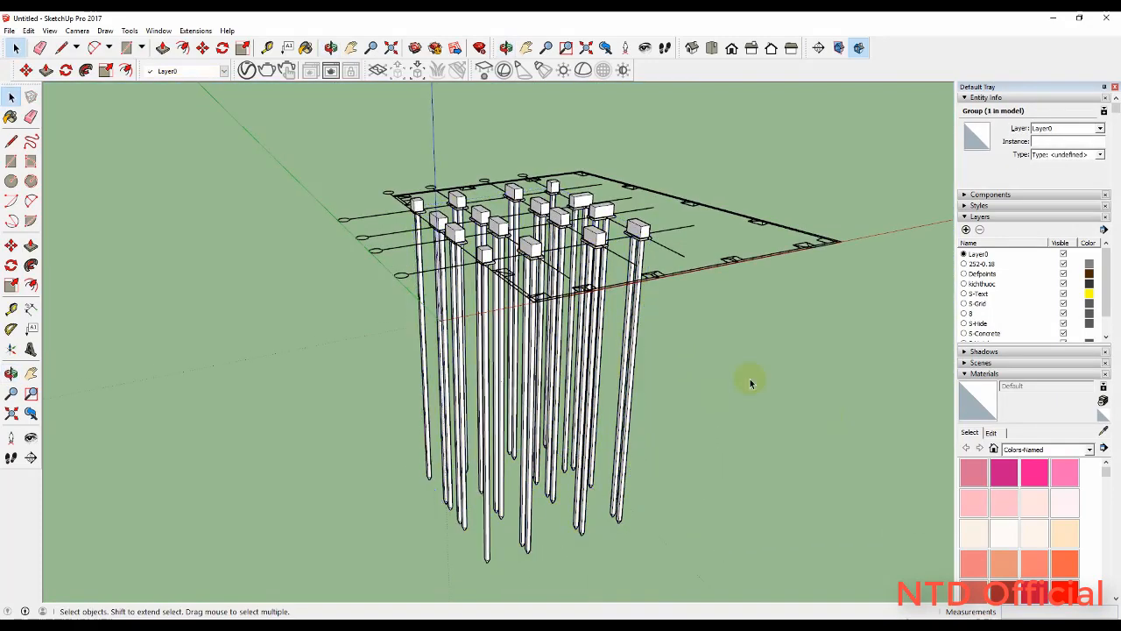
middle_drag(748, 380, 517, 256)
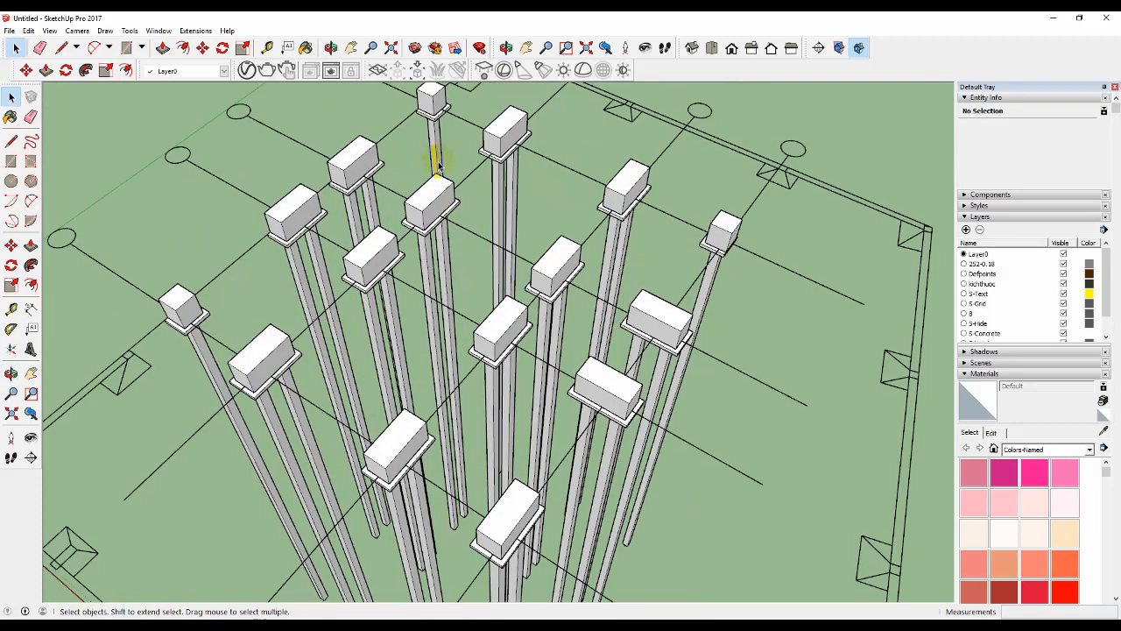